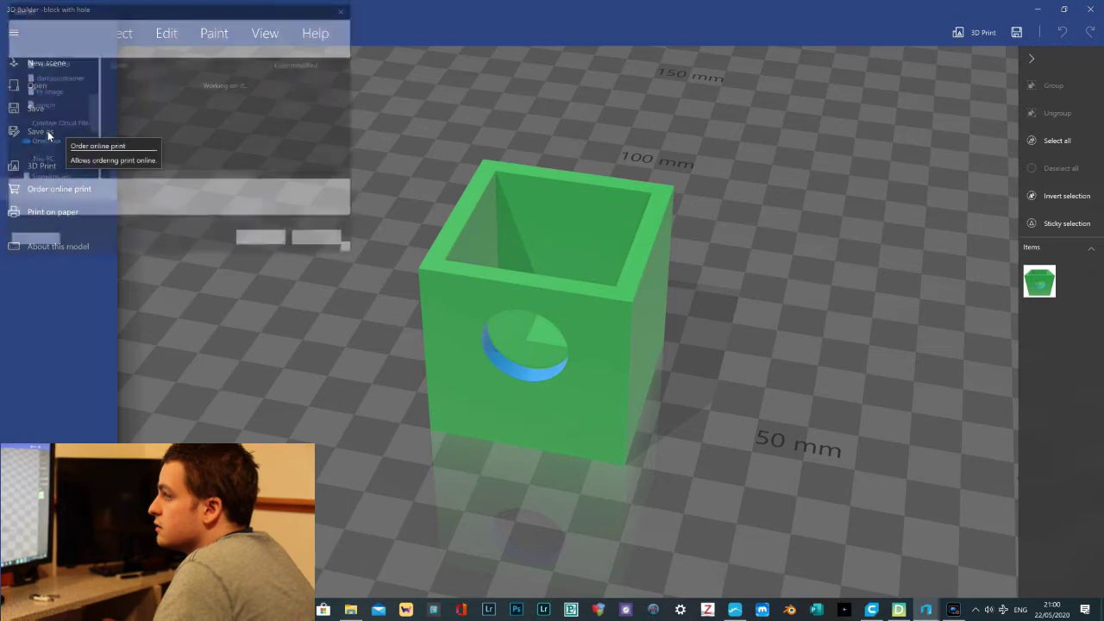
Save the model in STL format as "block with hole" in the demo folder
left_click(134, 206)
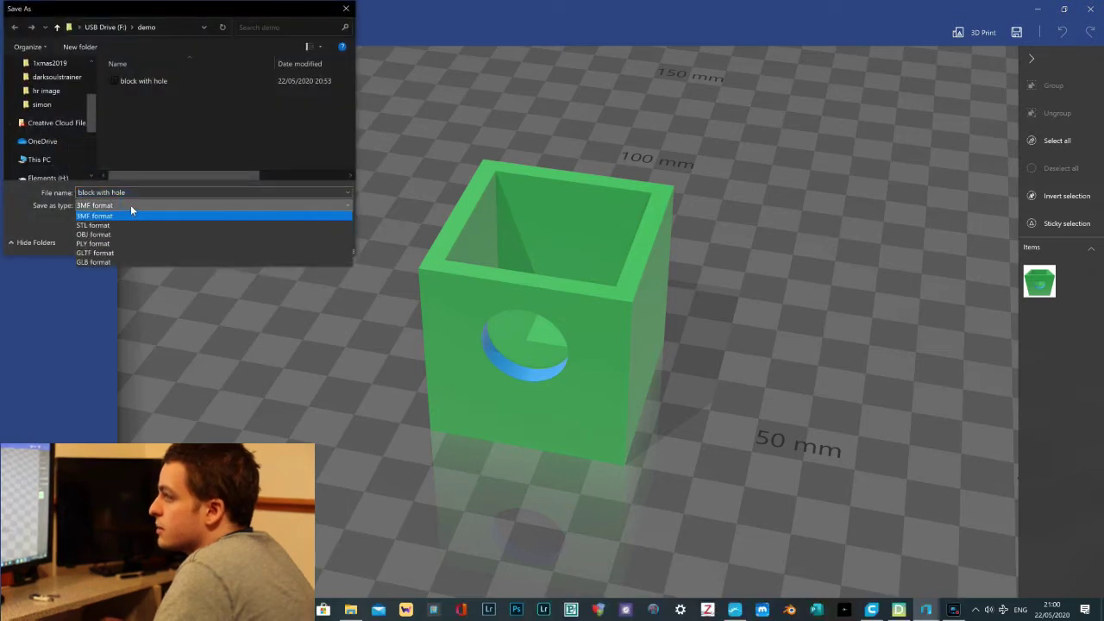
left_click(121, 223)
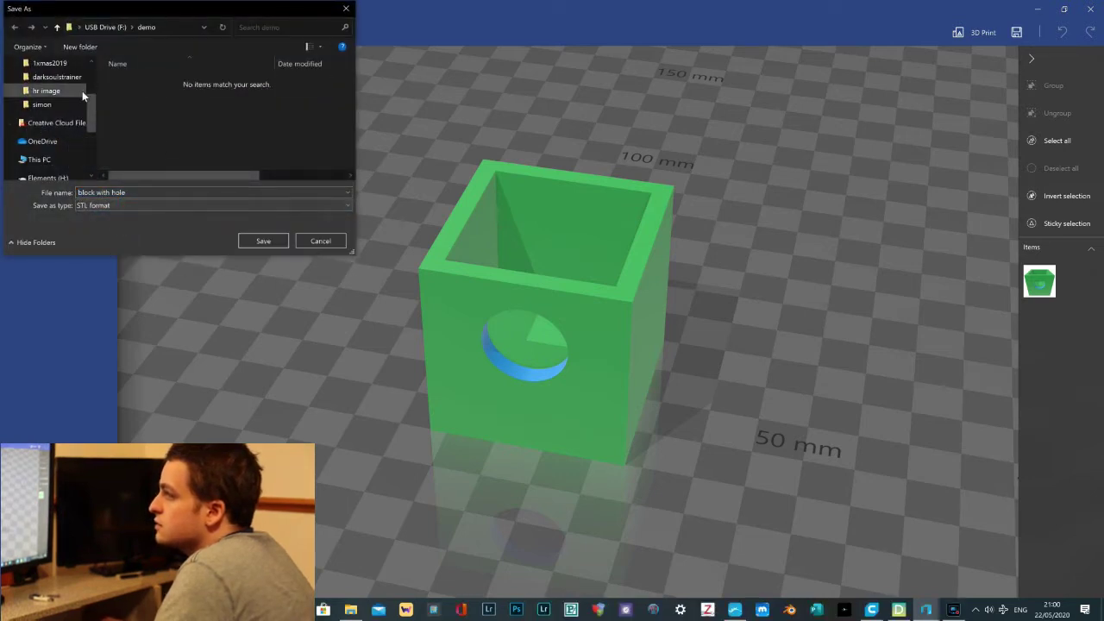
left_click(261, 240)
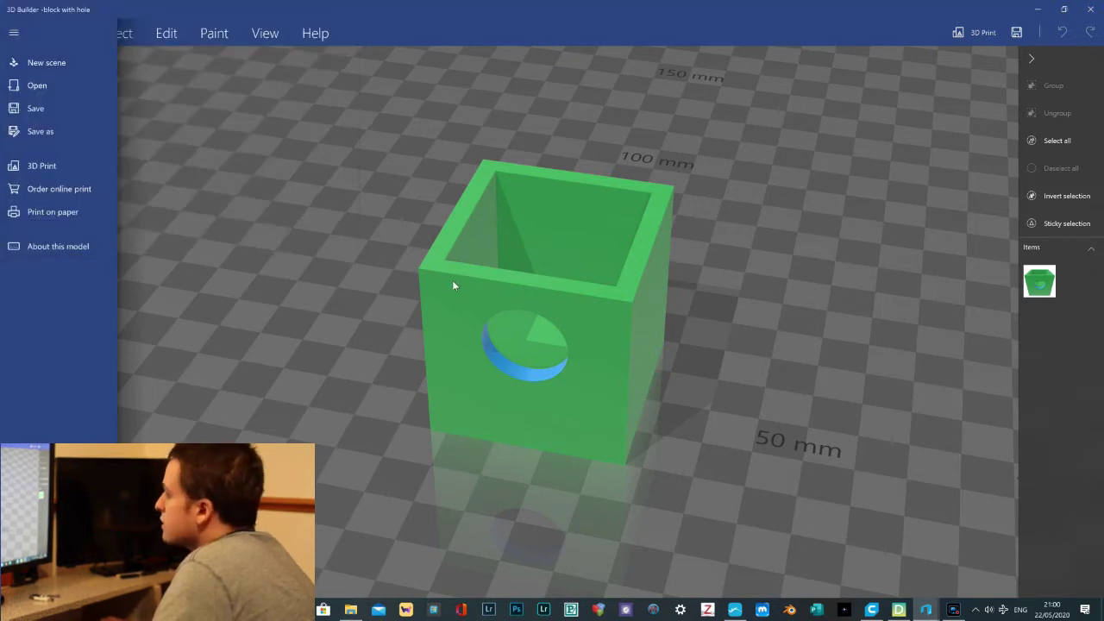
Delete the green block with the hole from the scene
left_click(680, 232)
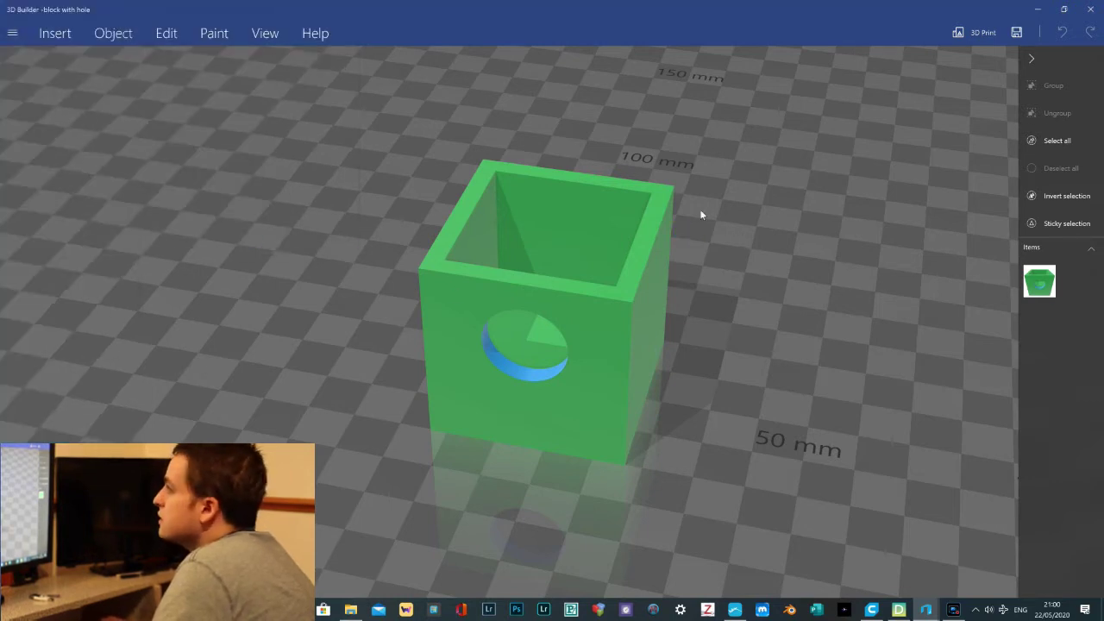
left_click(618, 308)
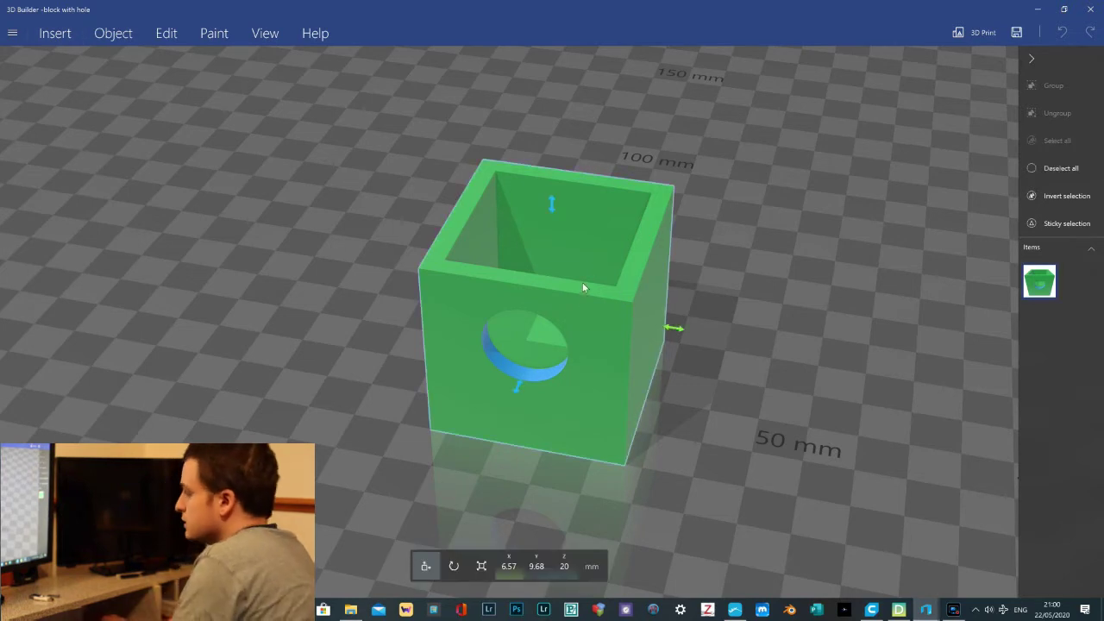
key("Delete")
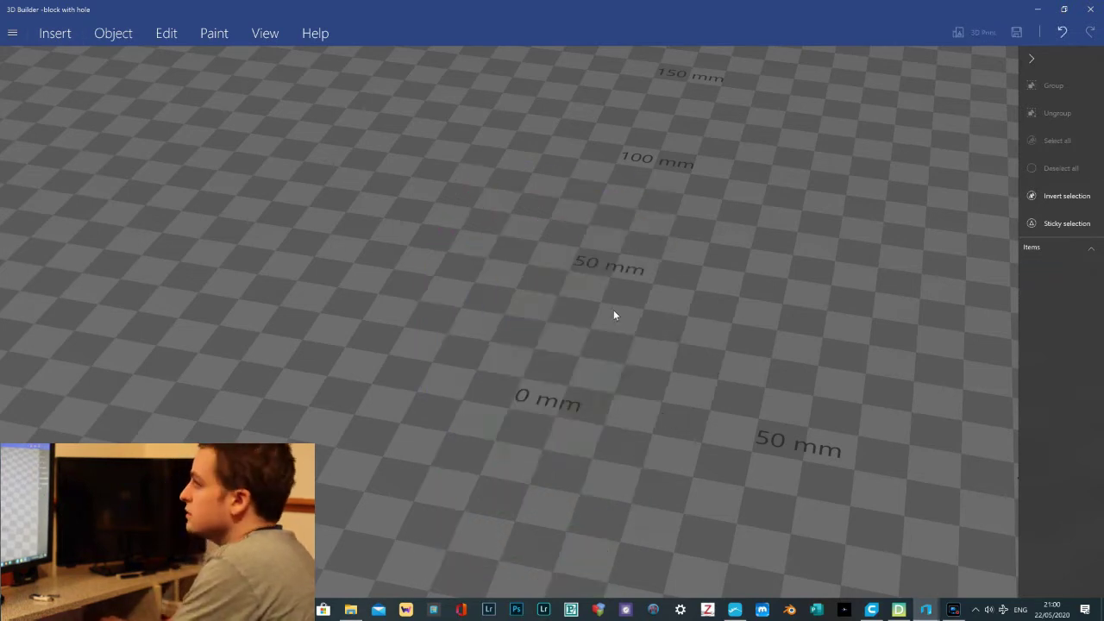
Import "block with hole" from the demo folder, filtering the file list to *.stl
left_click(13, 32)
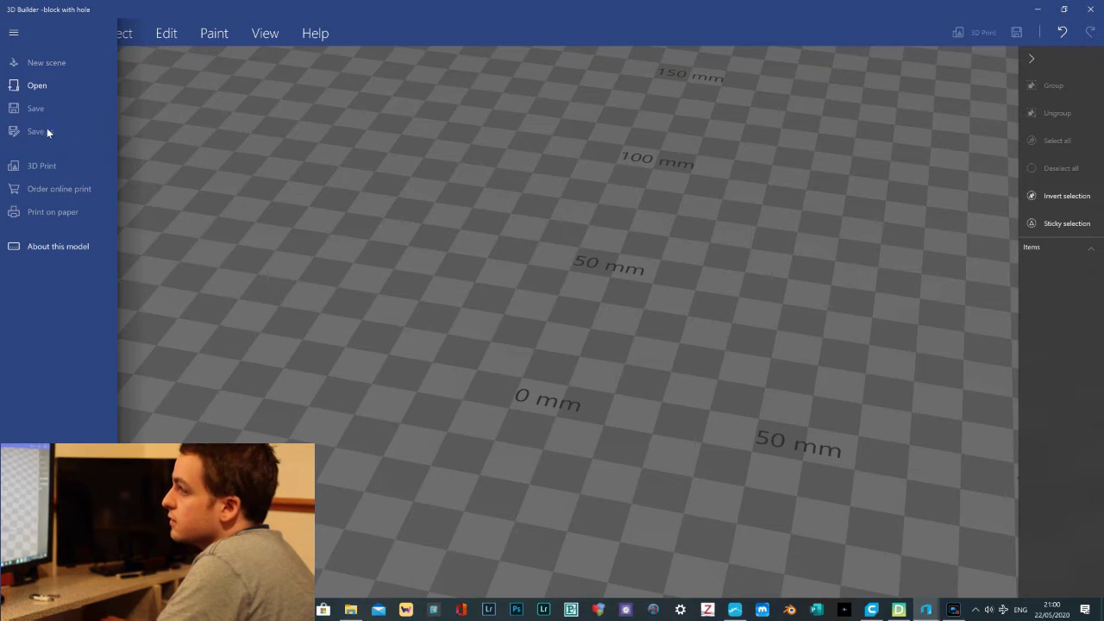
left_click(36, 88)
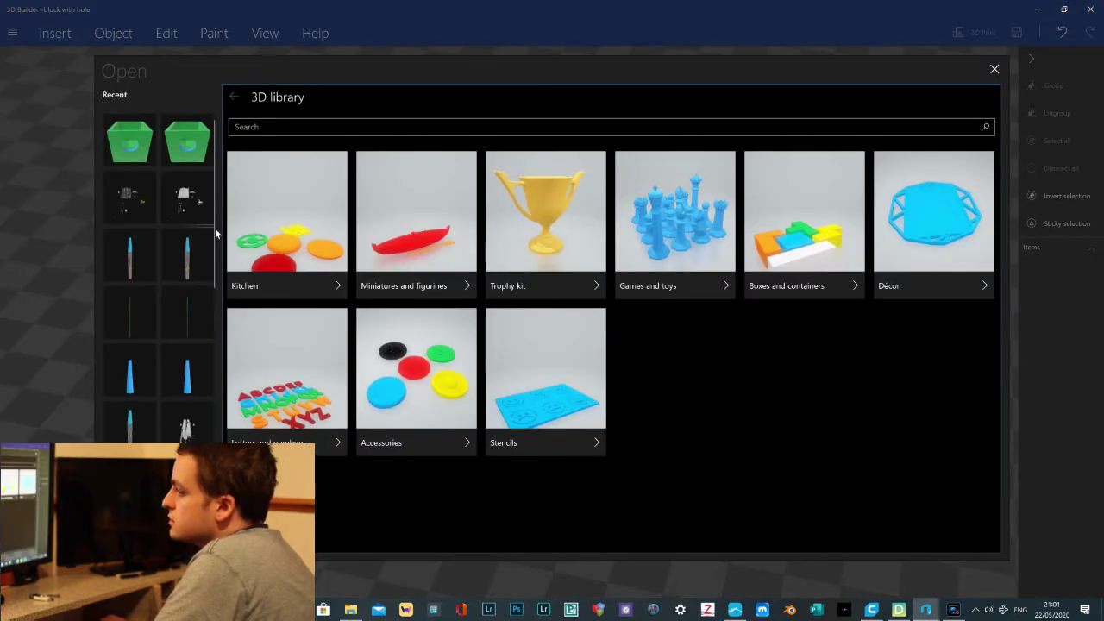
left_click(157, 535)
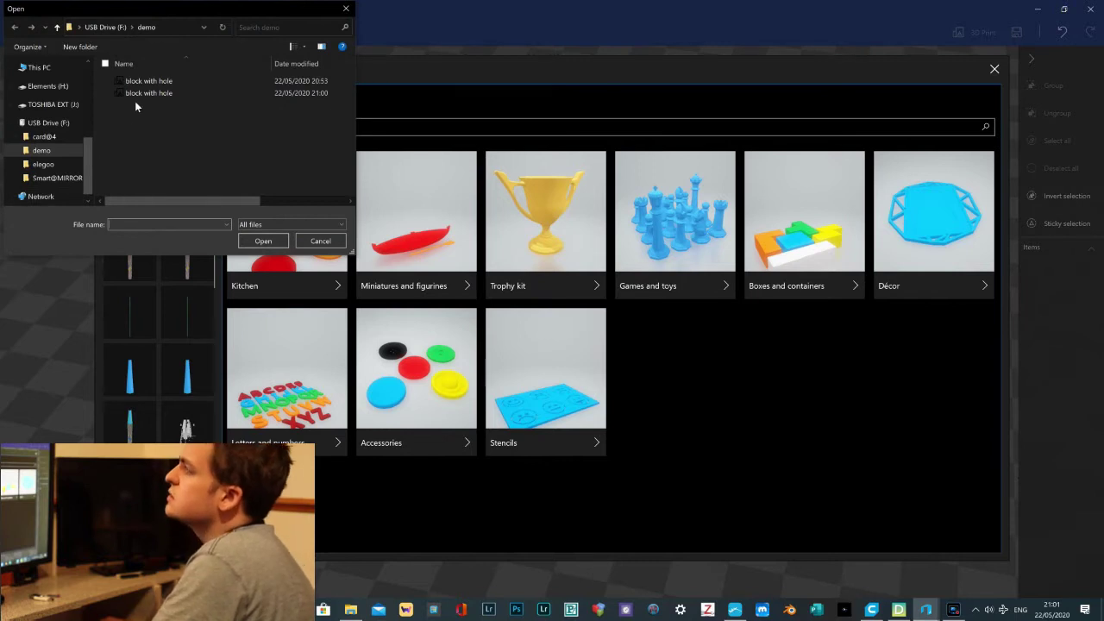
left_click(272, 223)
left_click(273, 245)
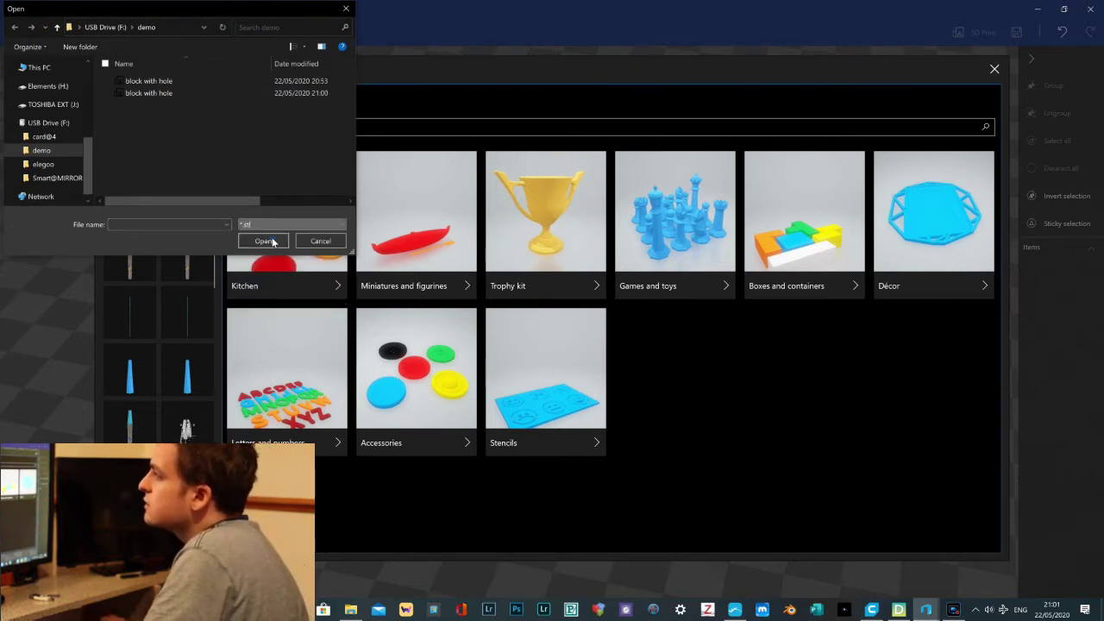
double_click(219, 83)
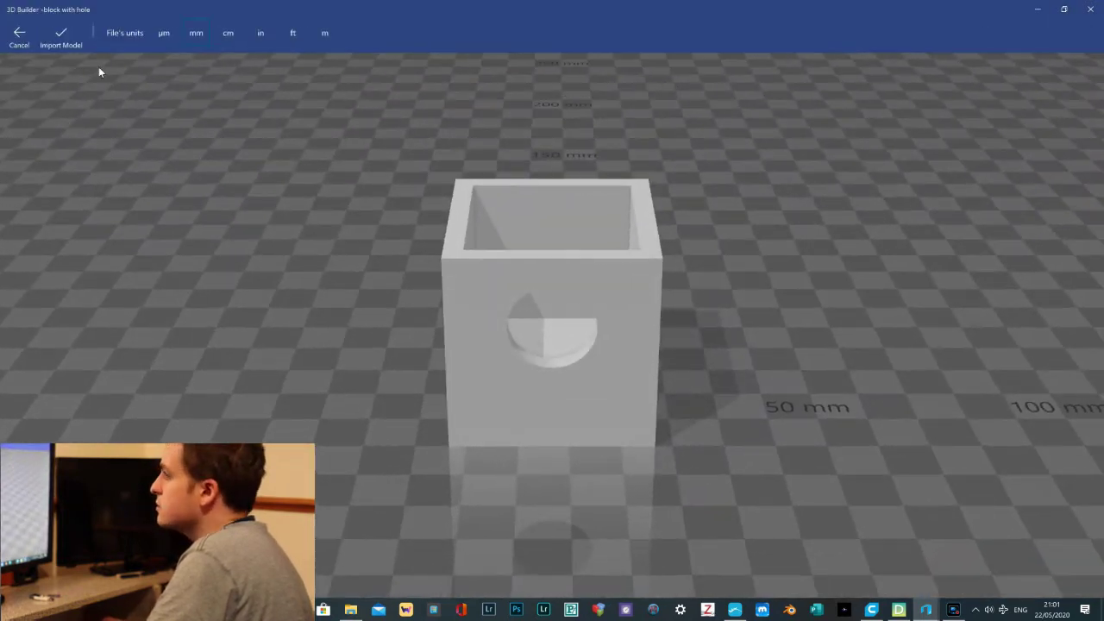
left_click(61, 43)
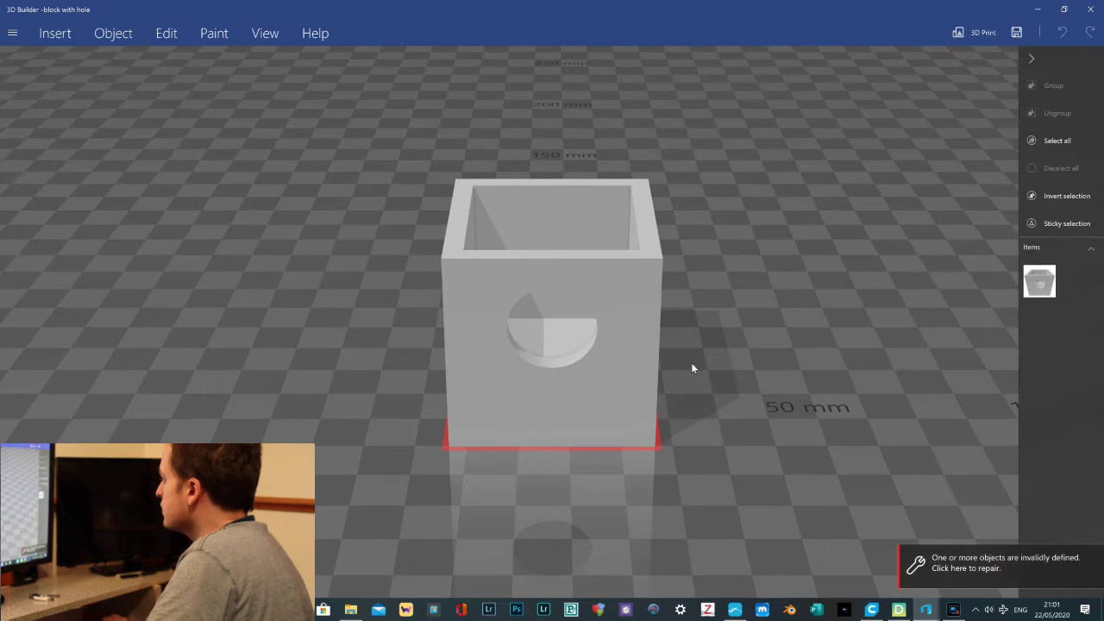
Repair the invalidly defined geometry of the imported block
left_click(982, 568)
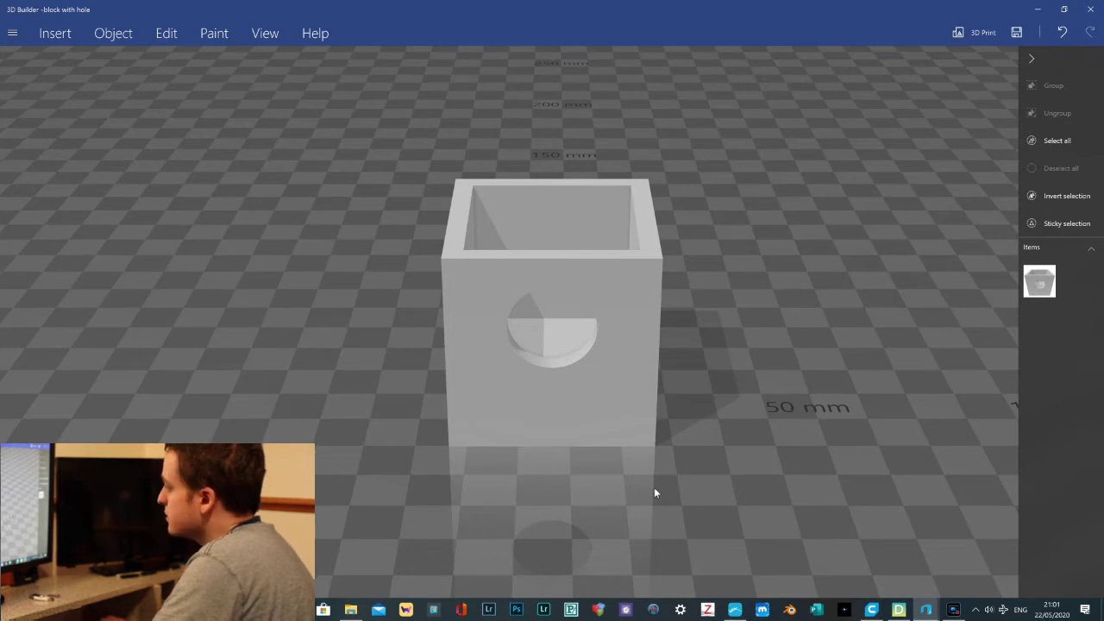
scroll(704, 427, "down", 3)
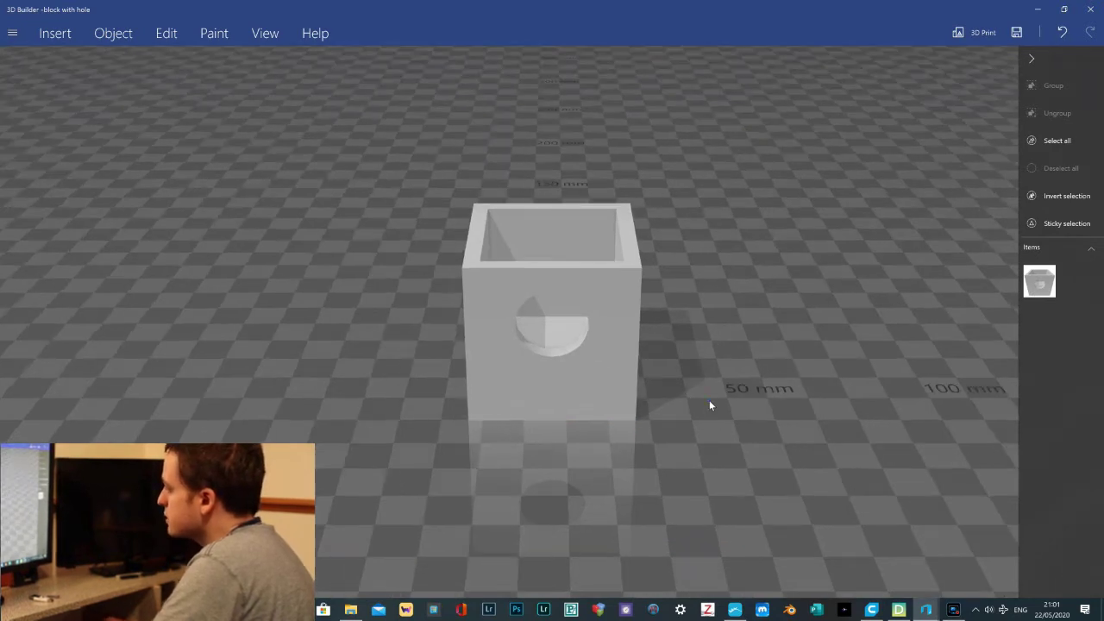
left_click_drag(708, 400, 440, 448)
left_click_drag(727, 354, 383, 416)
left_click_drag(762, 354, 899, 316)
mouse_move(825, 306)
left_mouse_down()
mouse_move(783, 311)
mouse_move(811, 314)
left_mouse_up()
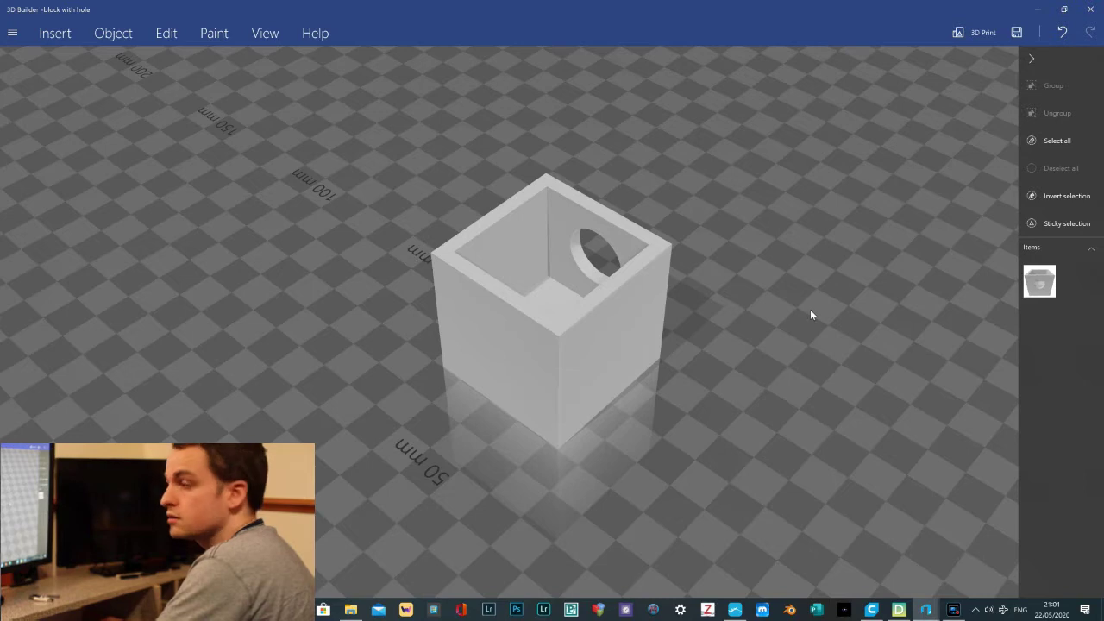
Save the repaired block in STL format as "block with hole defined" in the demo folder
left_click(10, 31)
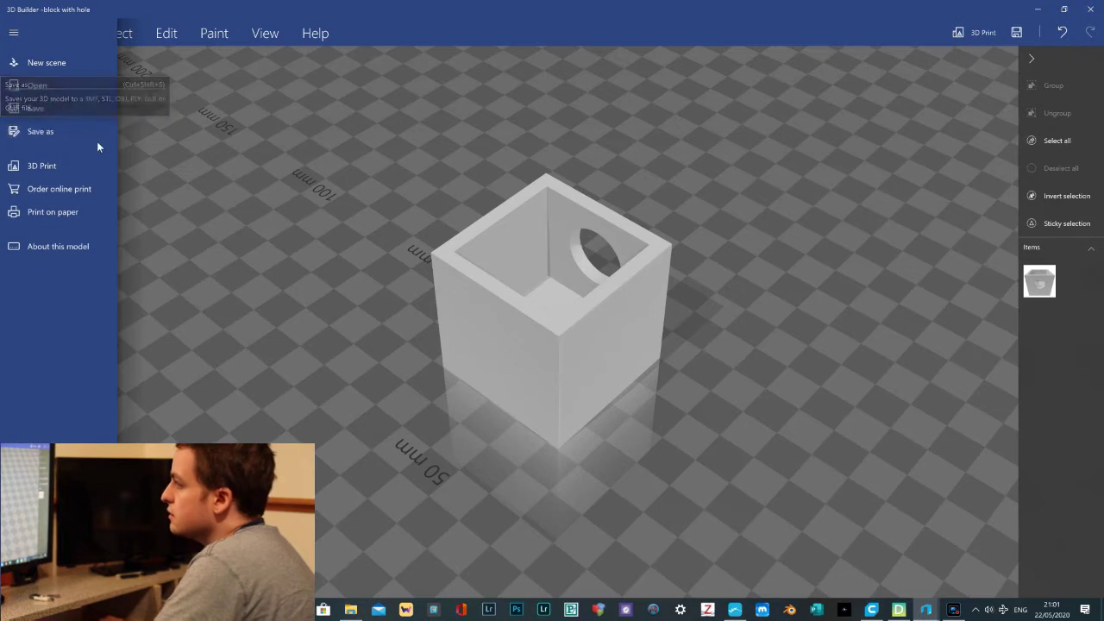
left_click(50, 136)
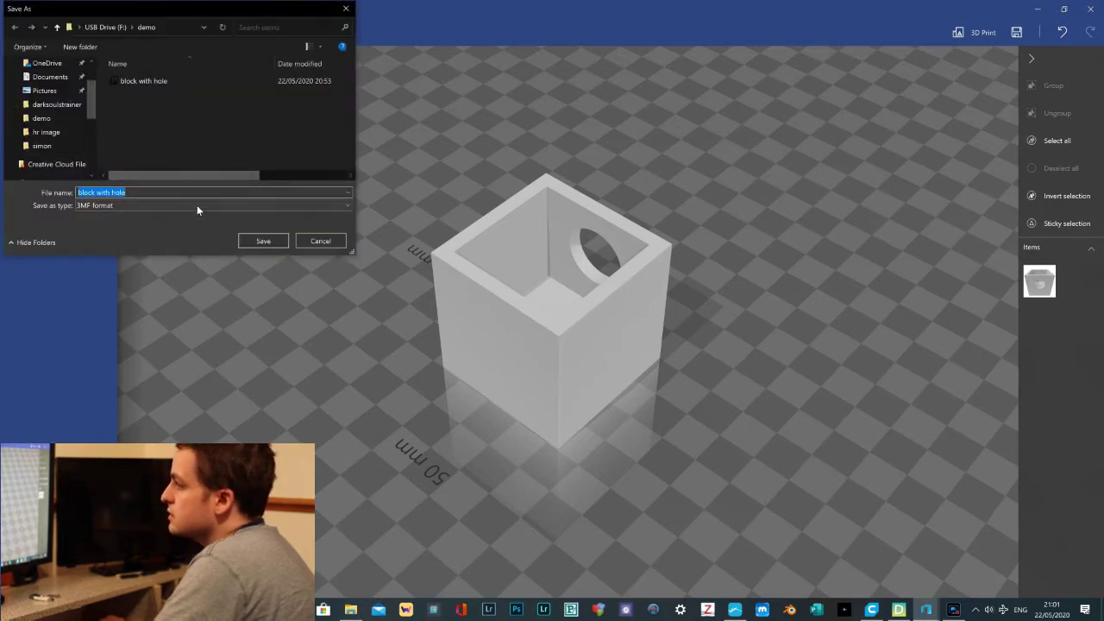
left_click(197, 205)
left_click(188, 225)
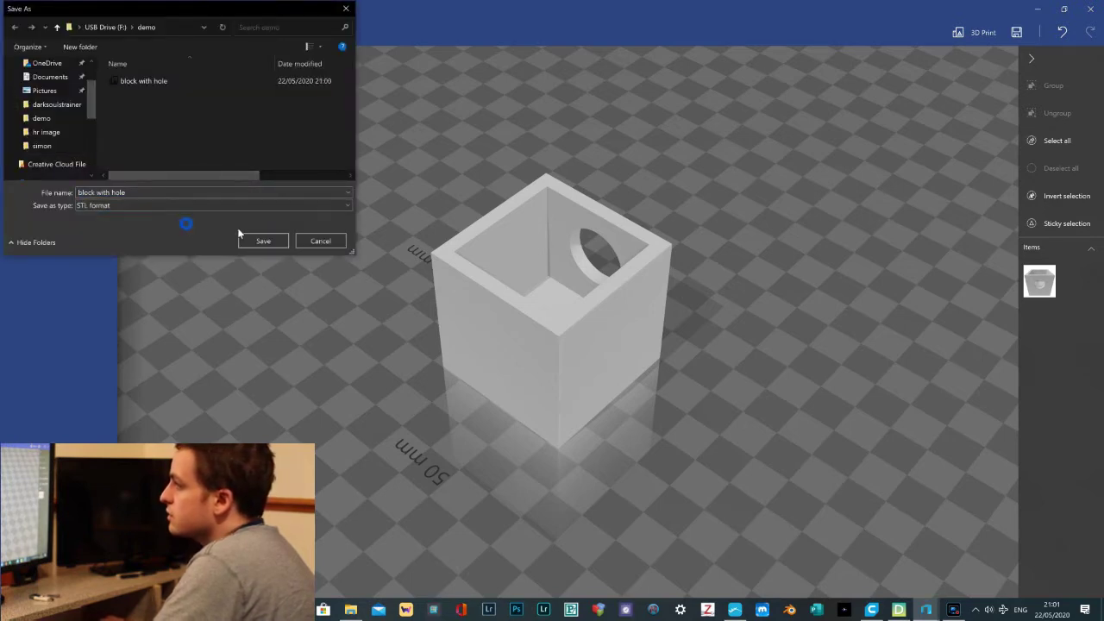
left_click(130, 191)
left_click(132, 194)
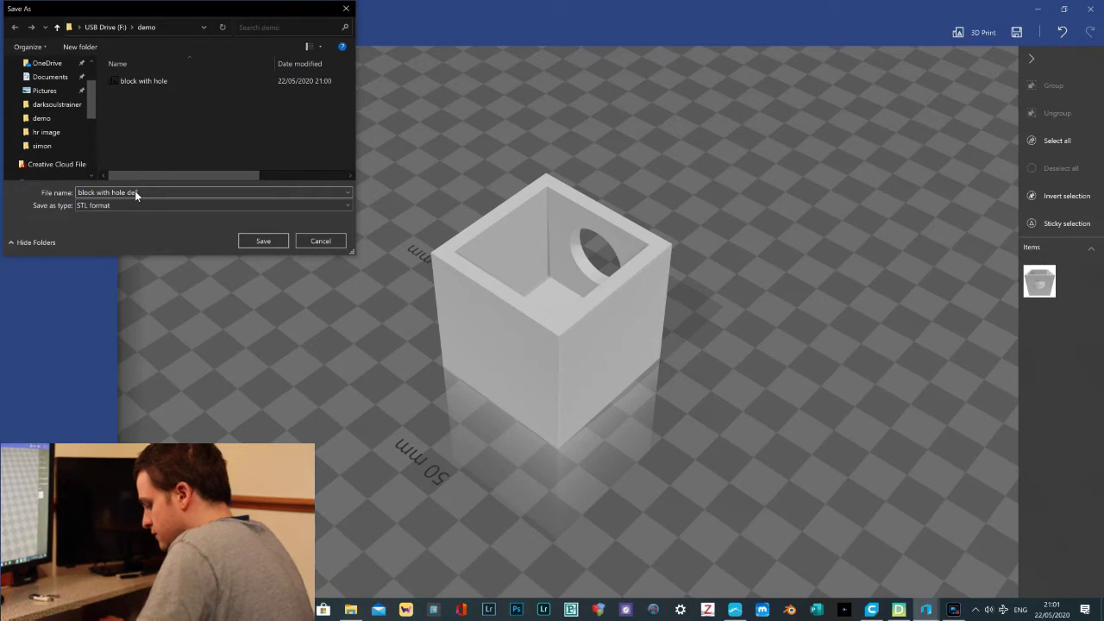
type("defined")
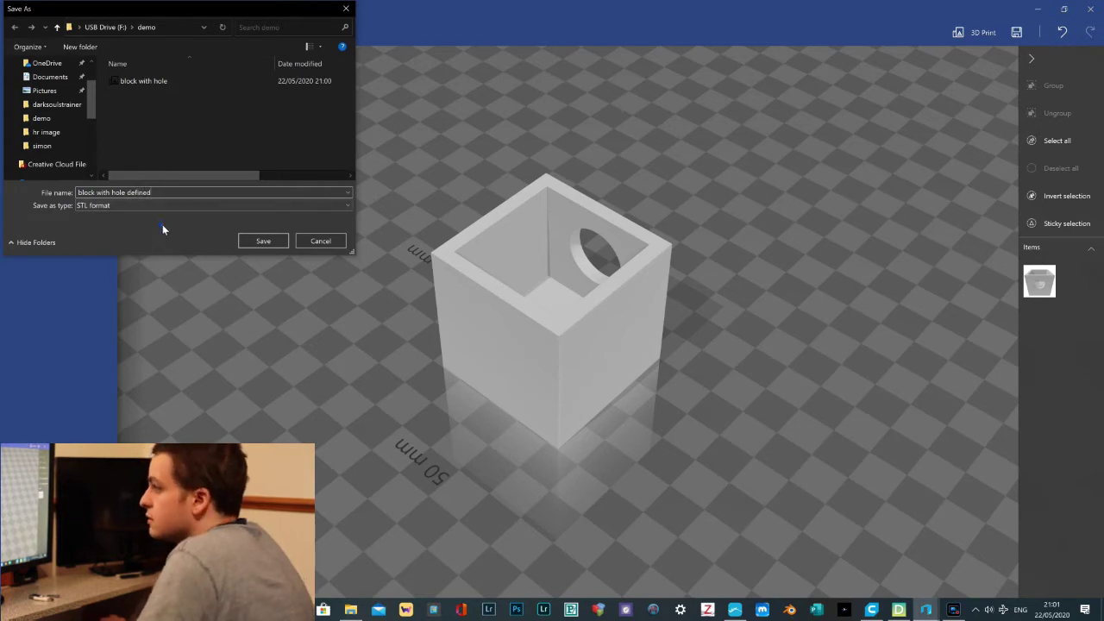
left_click(244, 244)
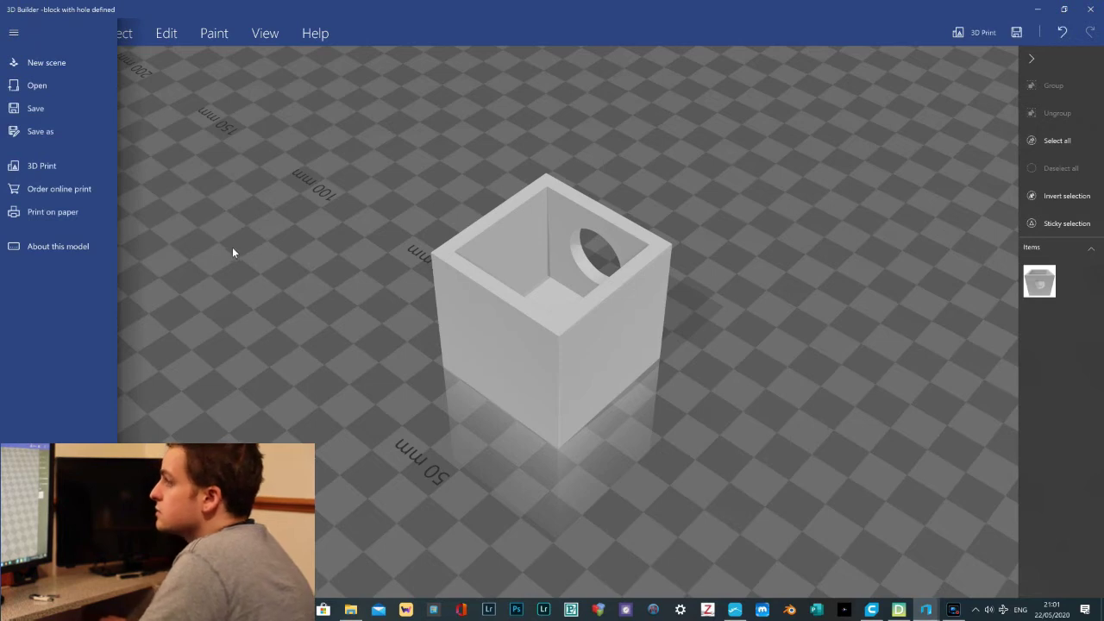
left_click(277, 248)
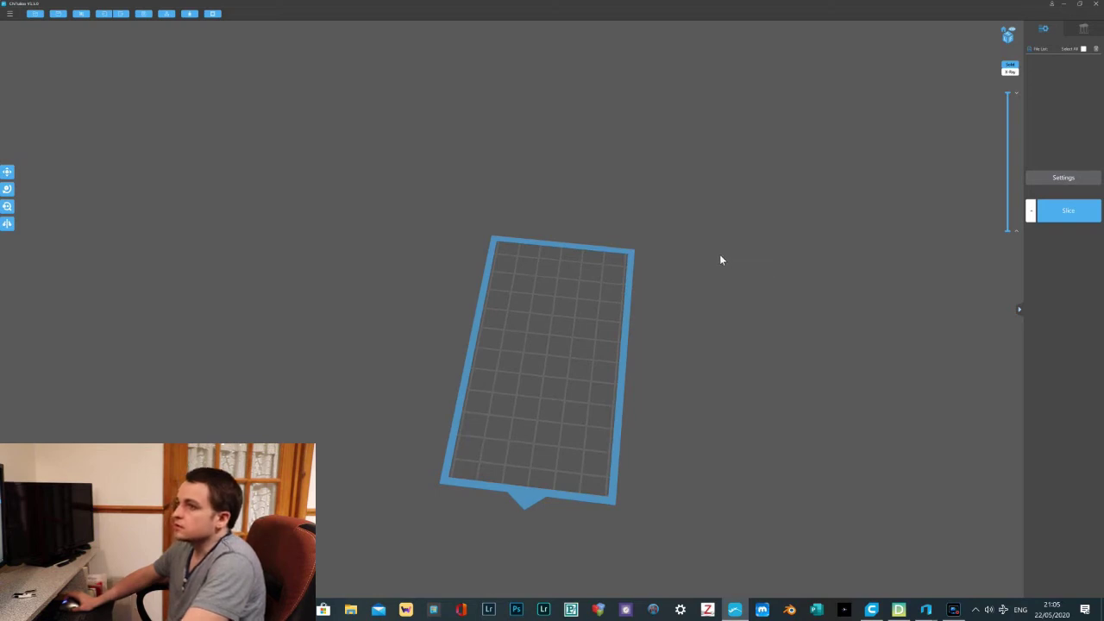
Switch to CHITUBOX and load "block with hole defined.stl" onto the build plate
right_click_drag(713, 272, 678, 264)
right_click_drag(698, 310, 658, 275)
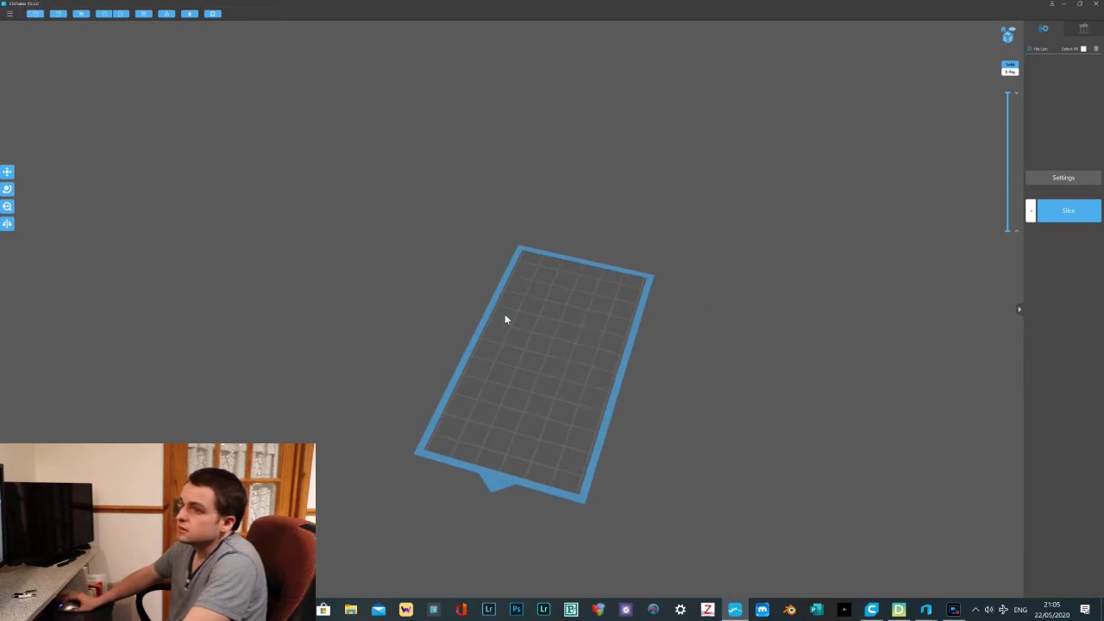
left_click(35, 13)
left_click(143, 81)
left_click(269, 242)
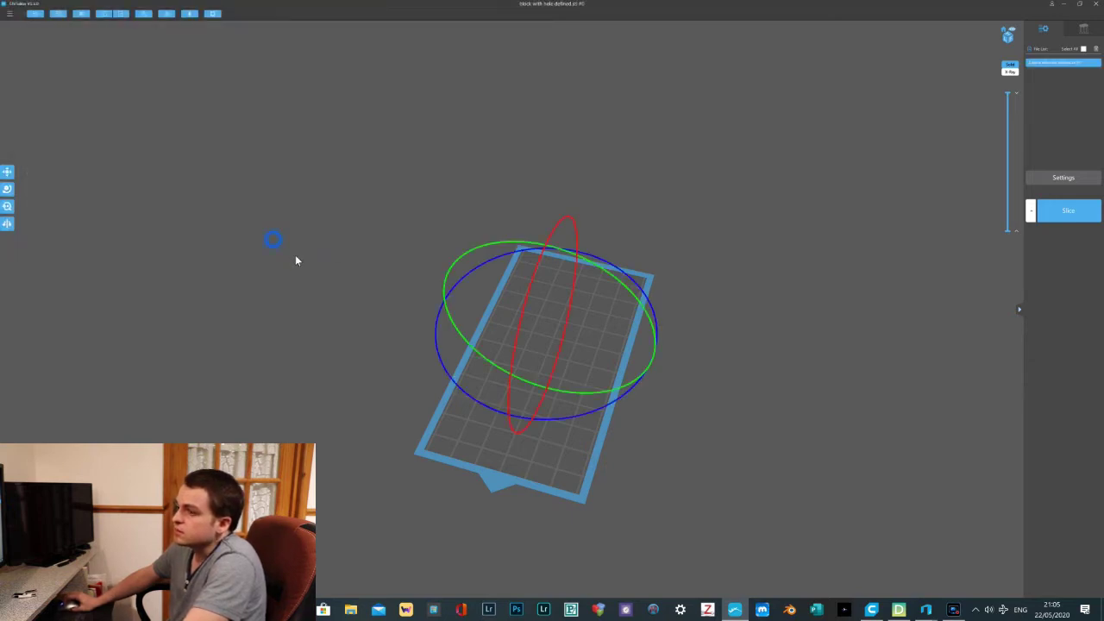
mouse_move(435, 305)
left_mouse_down()
mouse_move(495, 316)
mouse_move(557, 284)
mouse_move(561, 267)
mouse_move(534, 305)
mouse_move(439, 325)
mouse_move(406, 320)
mouse_move(544, 406)
mouse_move(429, 374)
mouse_move(547, 387)
mouse_move(561, 422)
mouse_move(518, 393)
left_mouse_up()
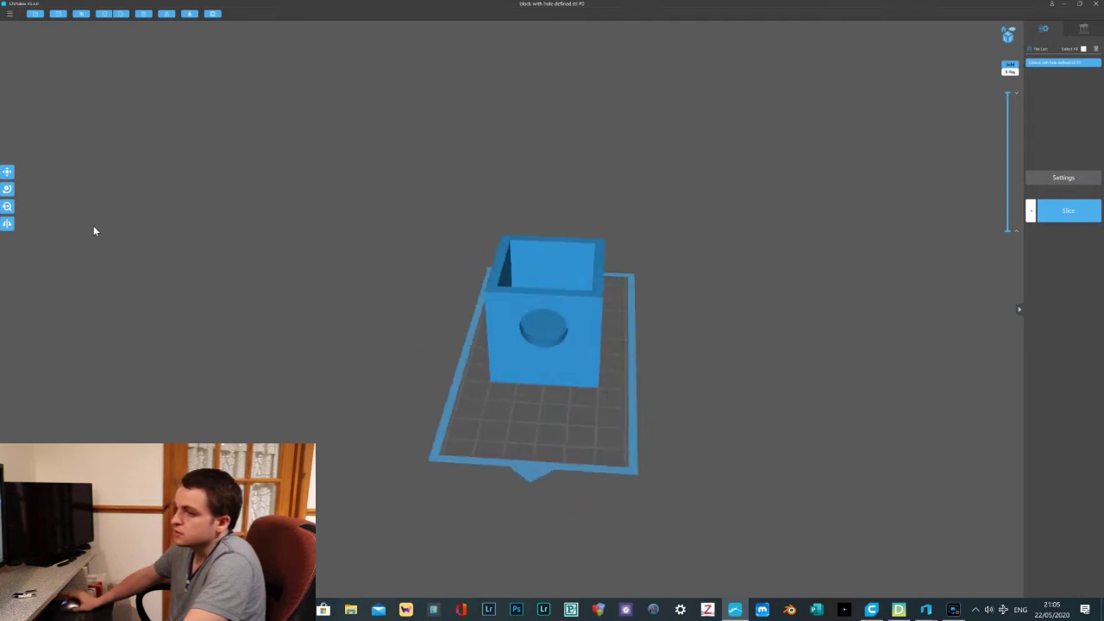
Scale the block proportionally to 20 mm along X
left_click(10, 223)
left_click(15, 207)
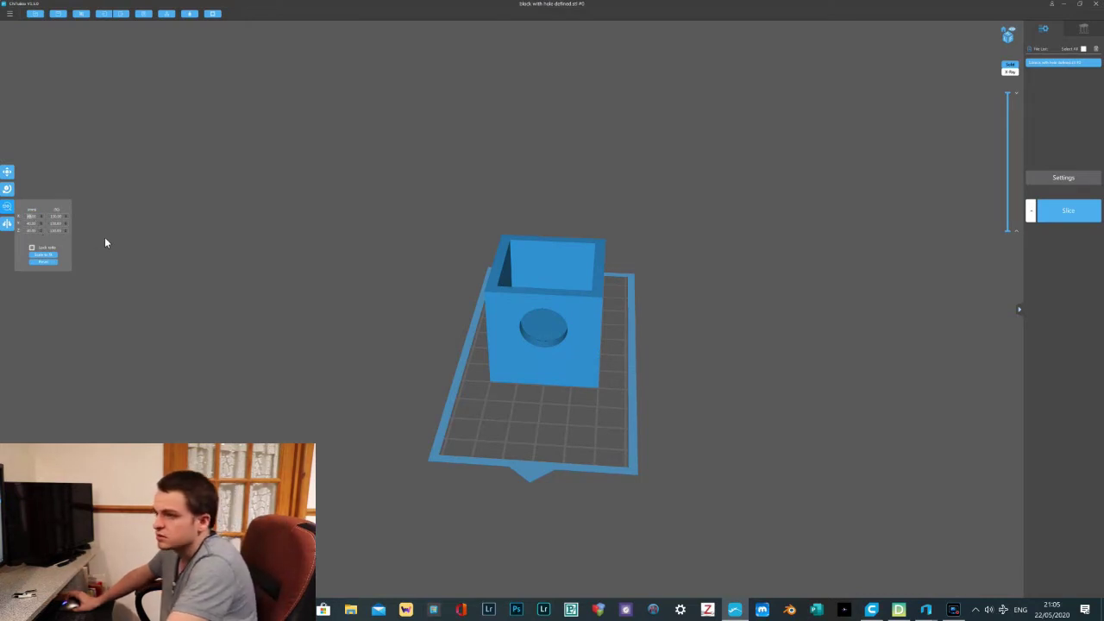
type("200")
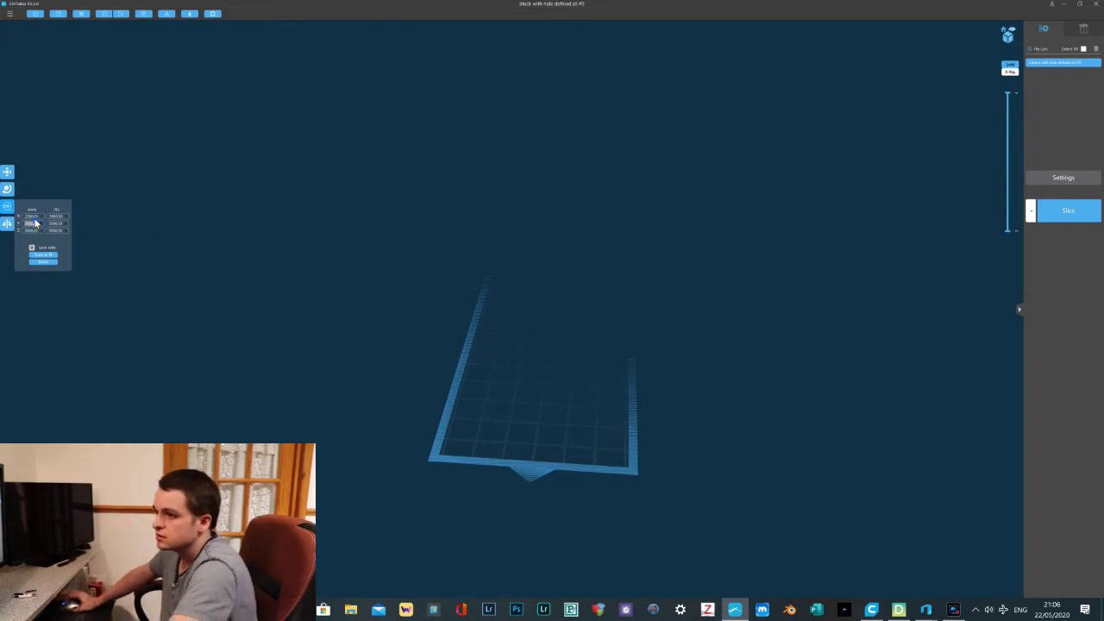
double_click(36, 217)
type("20")
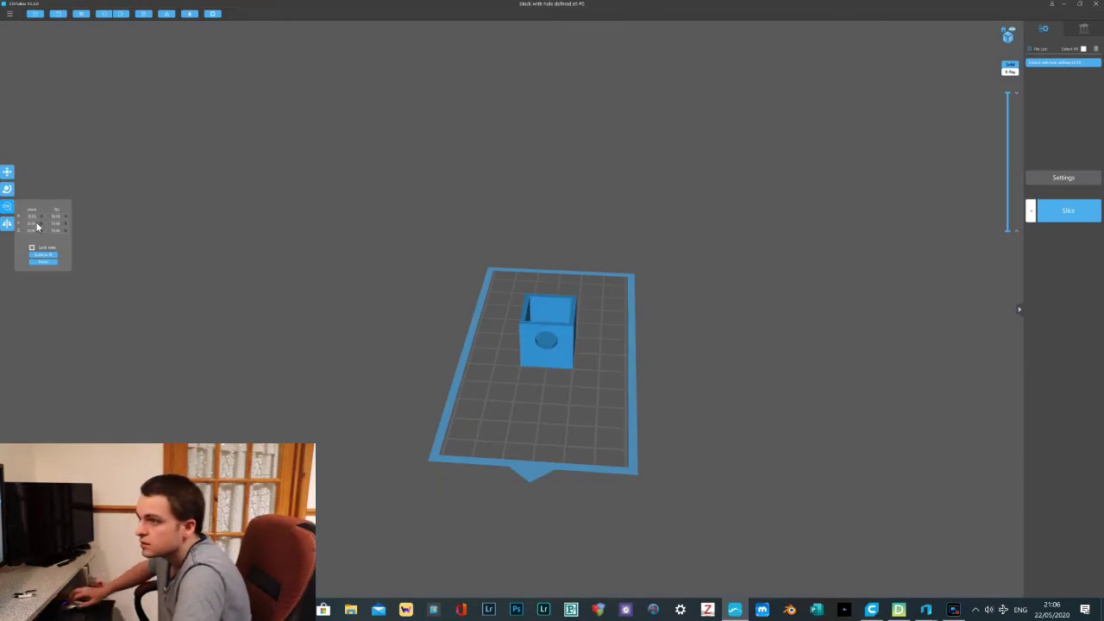
left_click(144, 240)
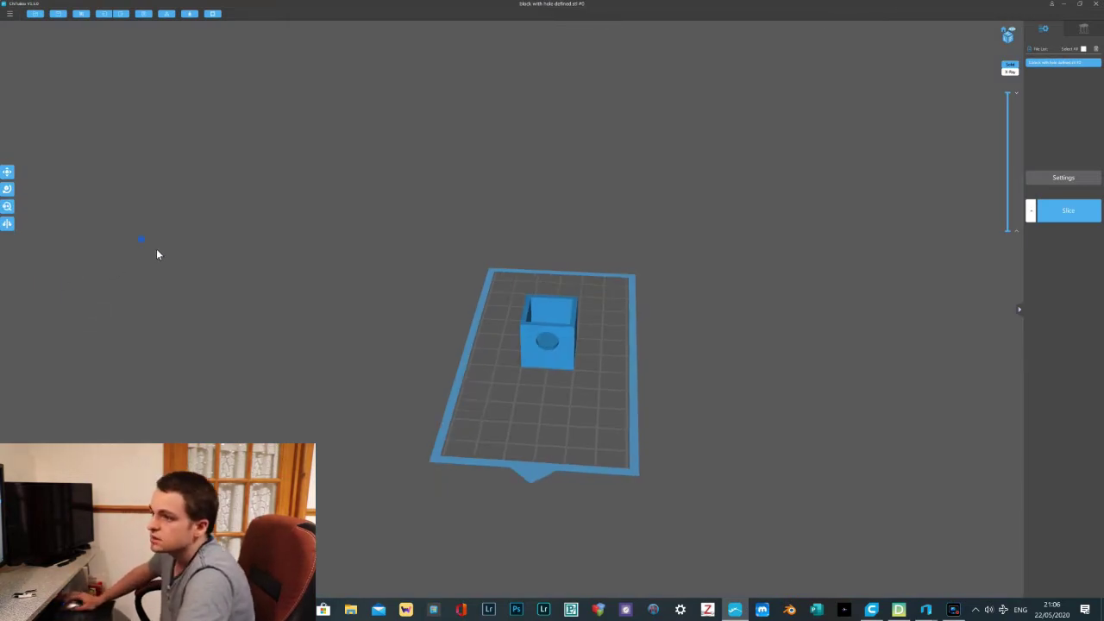
Switch to support editing for the scaled block
left_click_drag(385, 328, 567, 369)
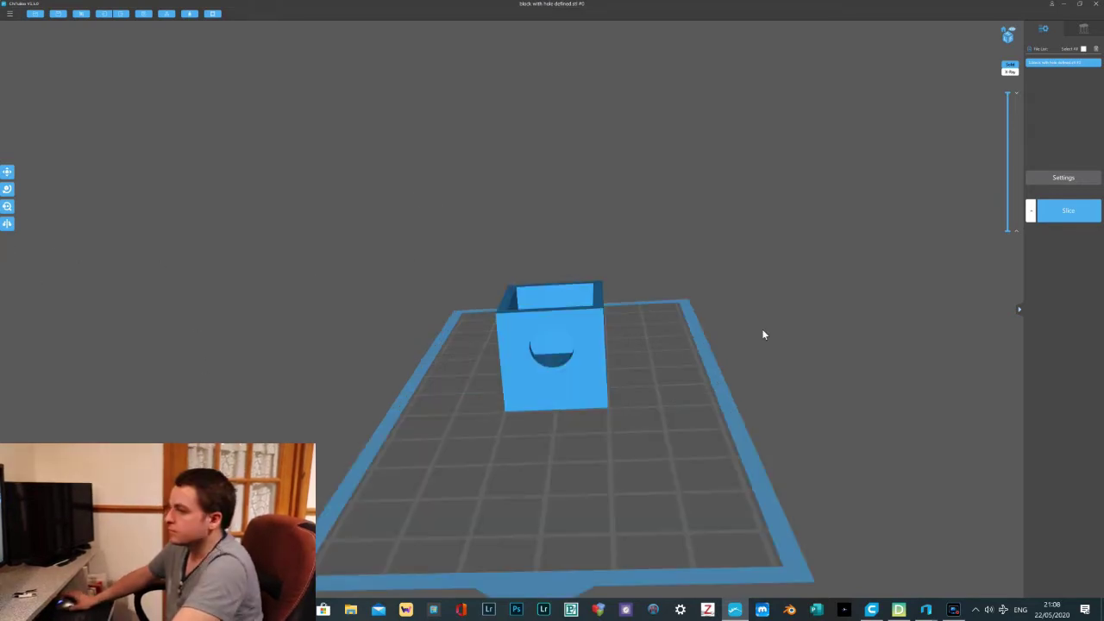
right_click_drag(762, 329, 760, 329)
scroll(812, 259, "down", 1)
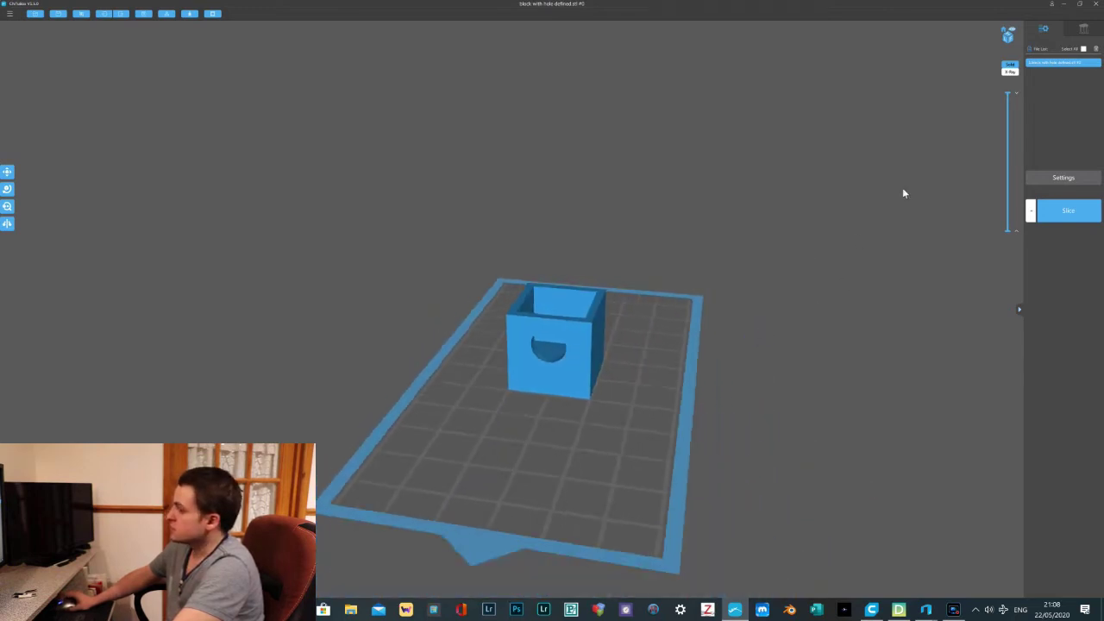
left_click(1083, 30)
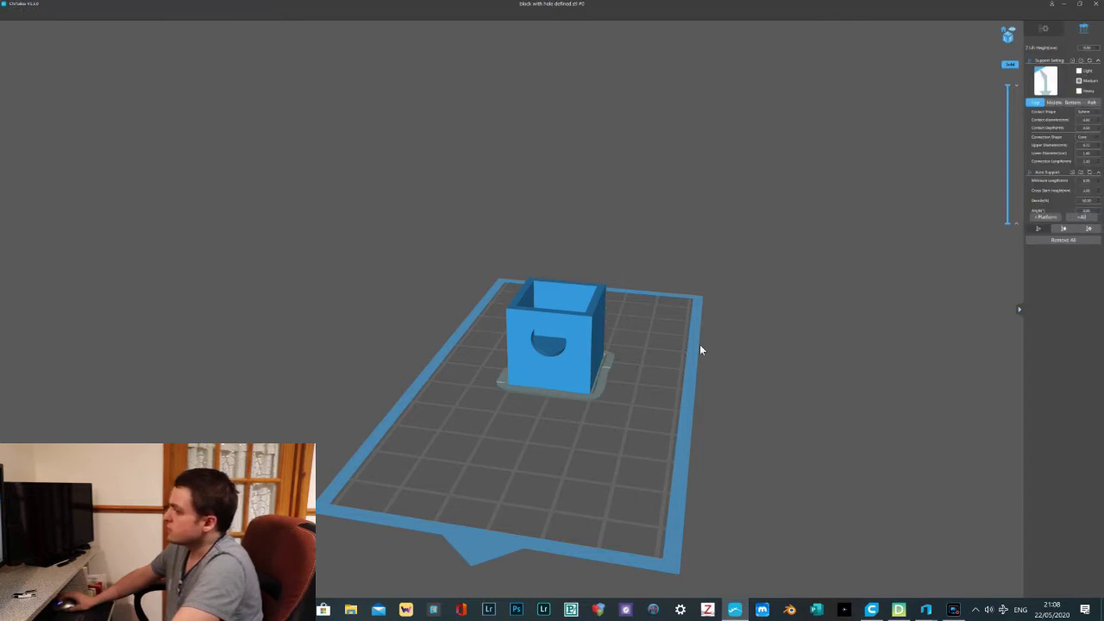
Set the support raft shape to None to remove the raft beneath the block
scroll(657, 335, "up", 3)
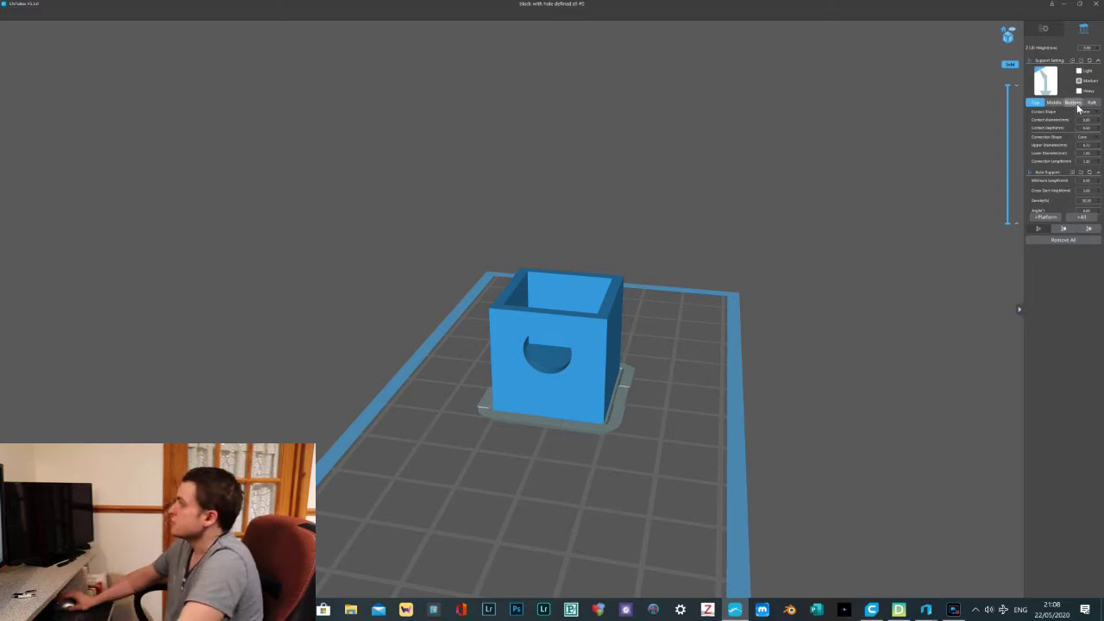
left_click_drag(823, 270, 815, 287)
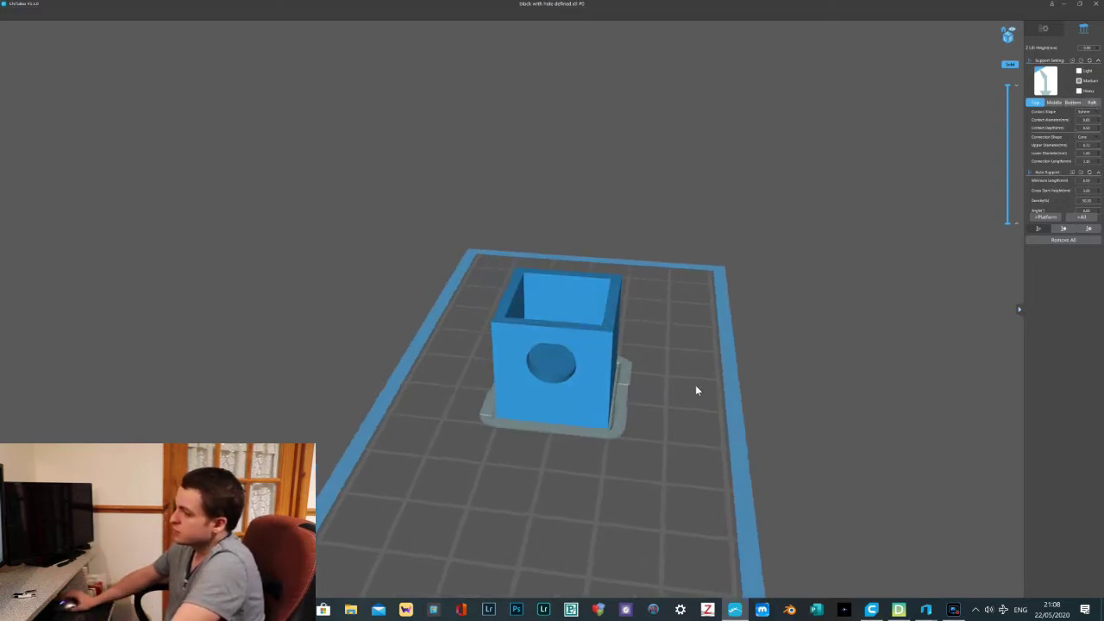
scroll(695, 391, "down", 1)
scroll(643, 400, "up", 2)
left_click_drag(687, 370, 638, 397)
mouse_move(580, 349)
left_mouse_down()
mouse_move(635, 297)
mouse_move(639, 321)
mouse_move(596, 431)
mouse_move(569, 429)
mouse_move(592, 443)
mouse_move(630, 374)
mouse_move(626, 394)
mouse_move(578, 359)
left_mouse_up()
scroll(568, 436, "up", 2)
left_click(1091, 103)
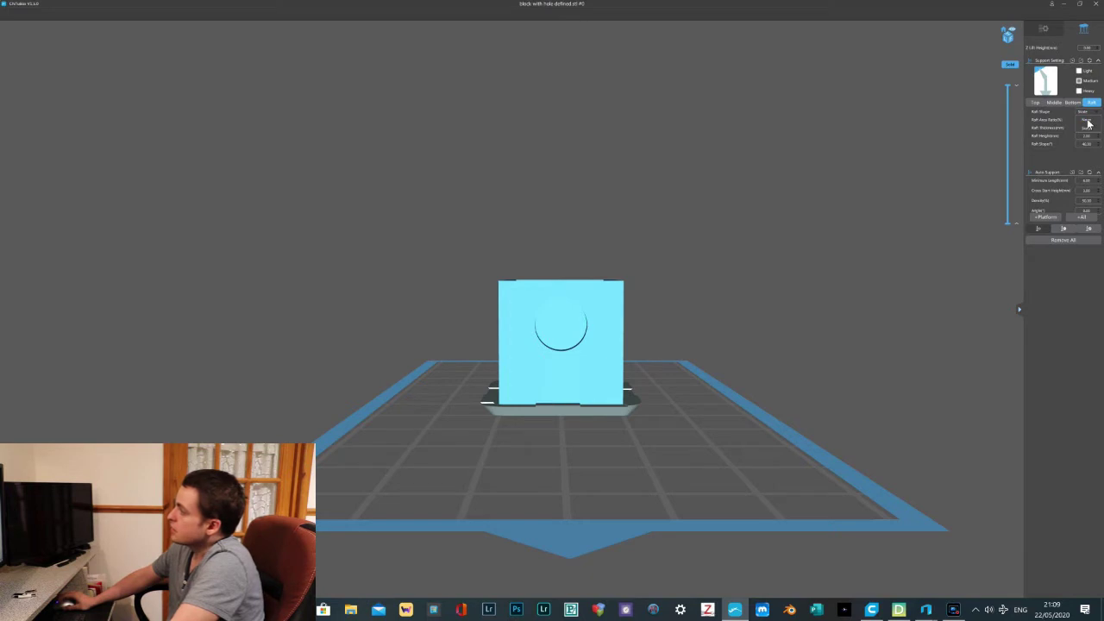
left_click(1088, 121)
right_click_drag(890, 203, 966, 116)
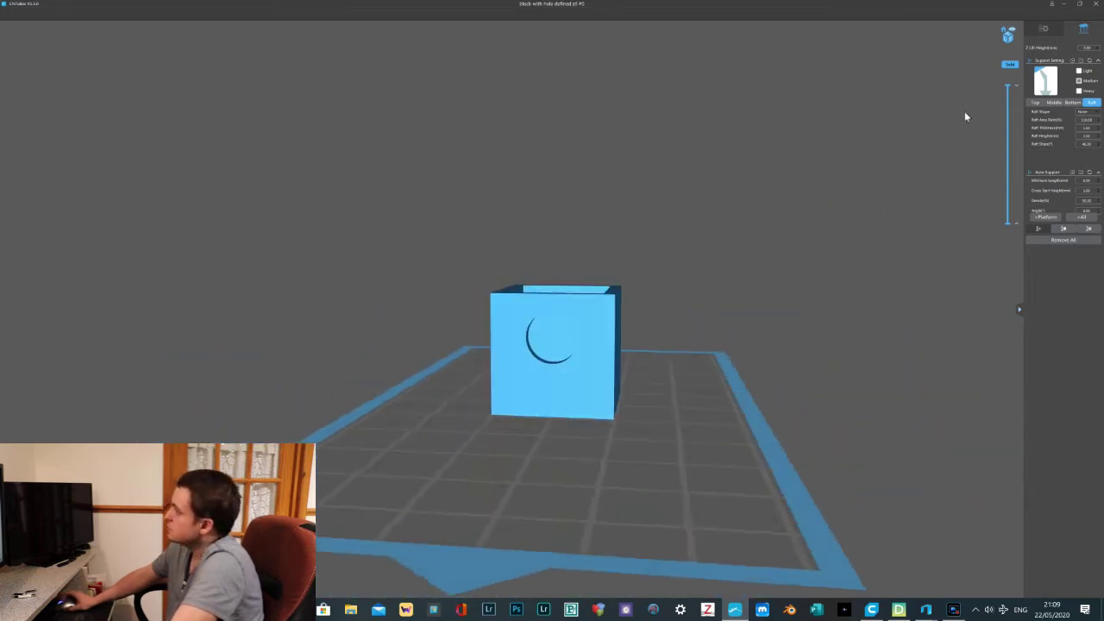
Open the block's move settings to position it on the build plate, and return to support editing
left_click(1043, 33)
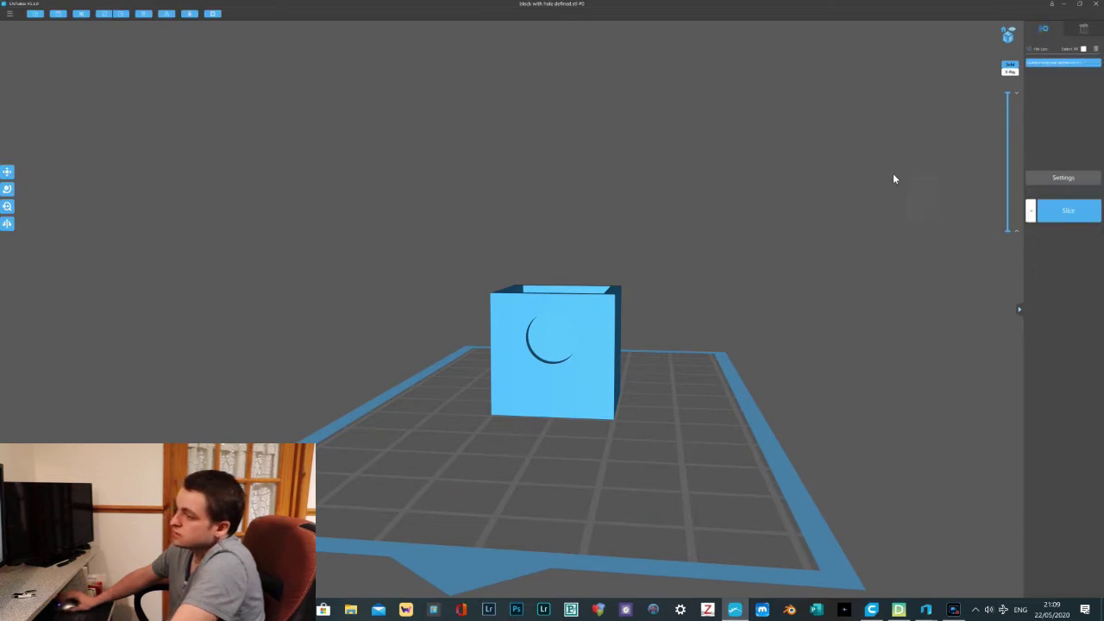
left_click(7, 173)
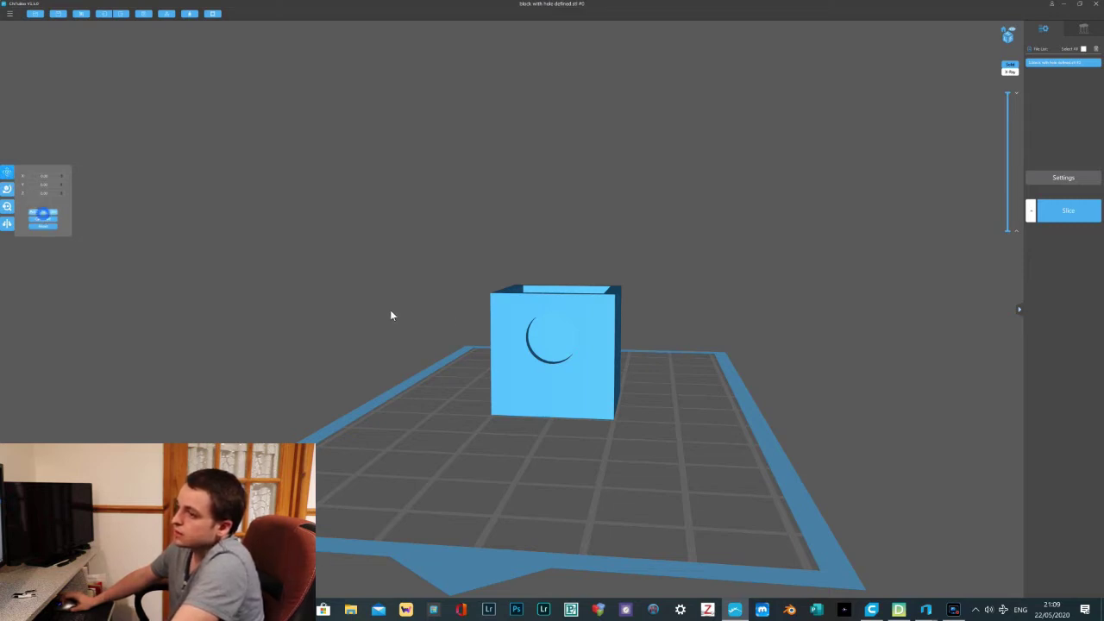
left_click_drag(688, 277, 649, 373)
left_click_drag(724, 419, 725, 245)
left_click(1081, 30)
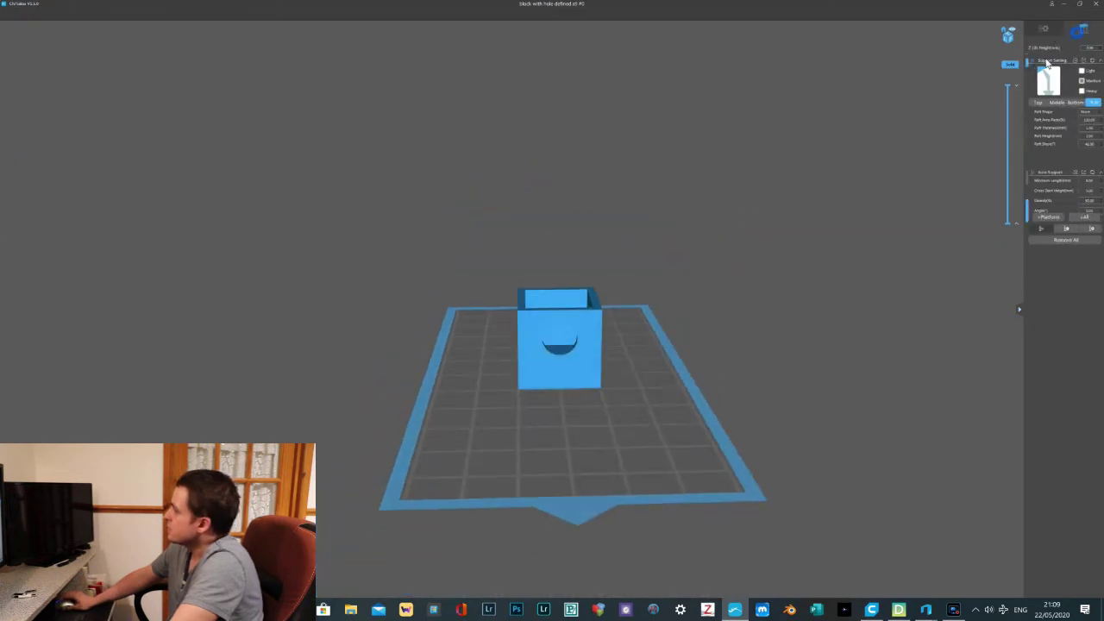
Examine the block's side hole from below the build plate, focusing on its overhanging upper inner surface
left_click_drag(870, 157, 807, 221)
left_click_drag(761, 276, 738, 255)
scroll(723, 292, "up", 2)
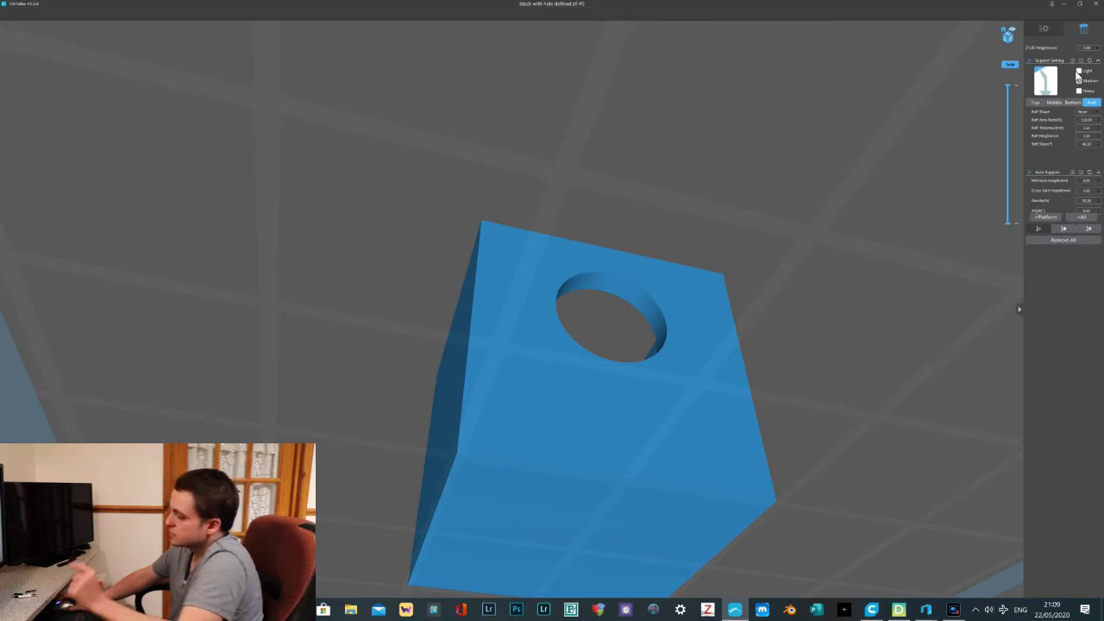
left_click_drag(934, 160, 620, 301)
right_click_drag(619, 299, 628, 296)
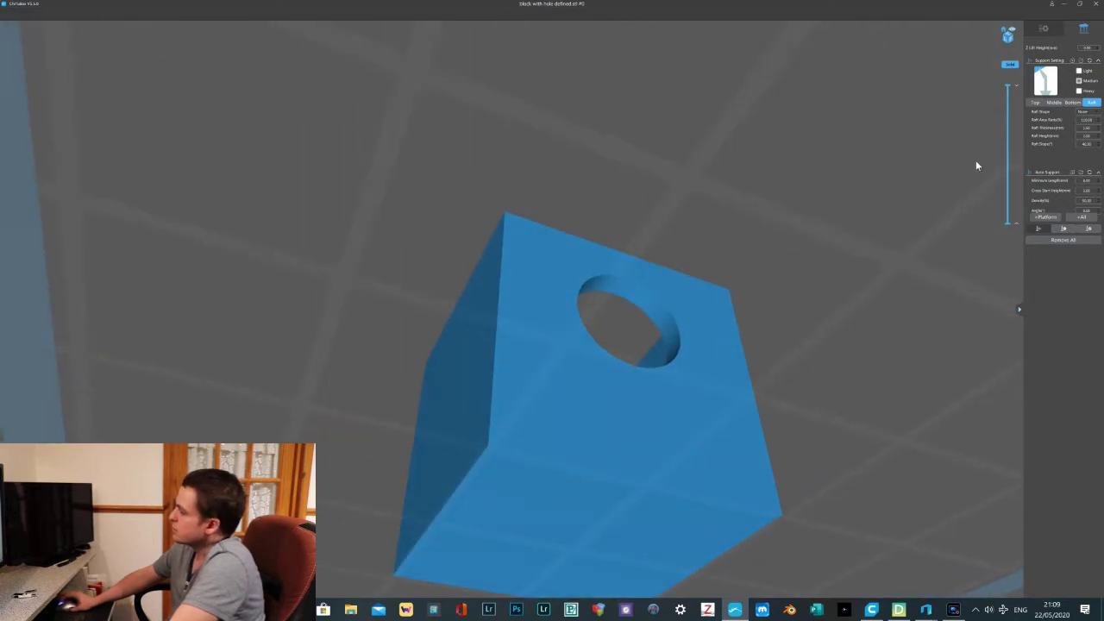
scroll(630, 265, "down", 3)
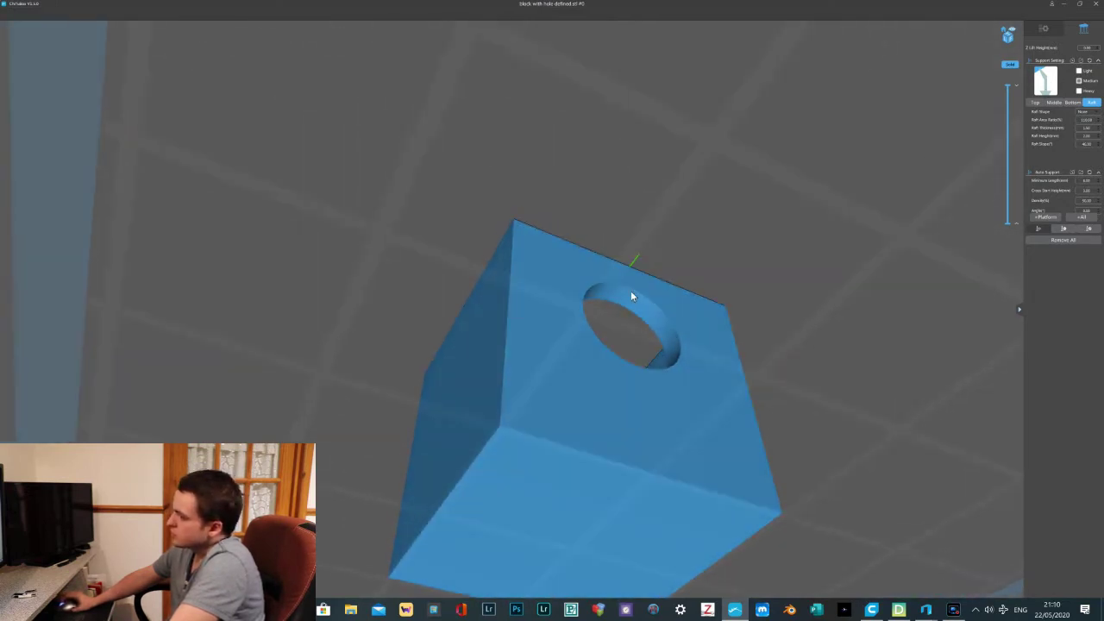
scroll(631, 292, "up", 4)
left_click_drag(631, 298, 553, 330)
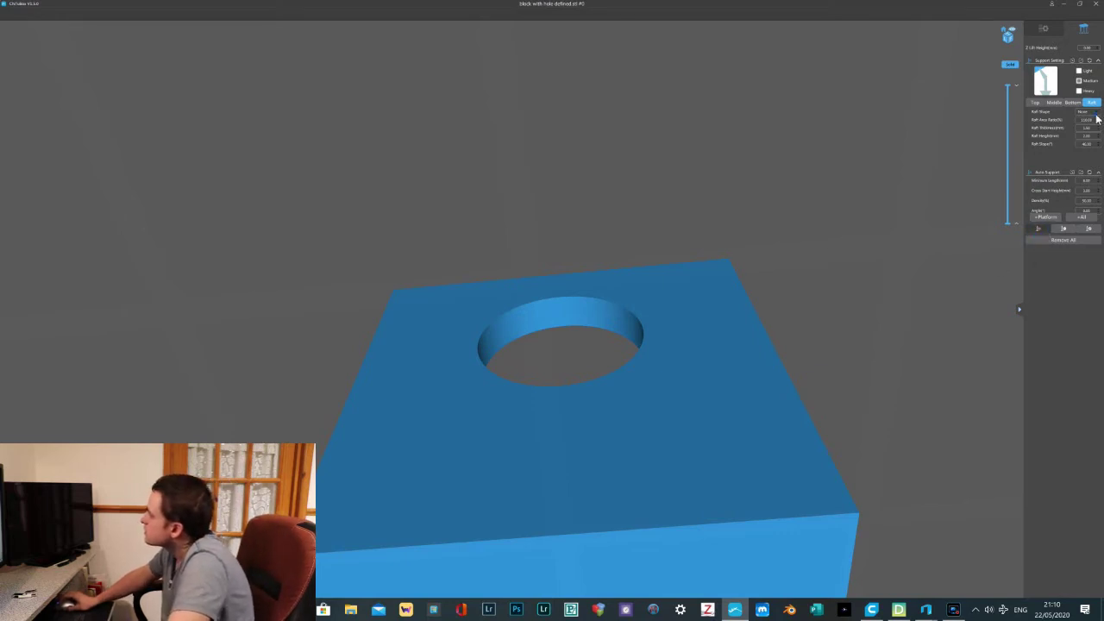
Try to add a medium support to the upper inner surface of the side hole
left_click(1036, 103)
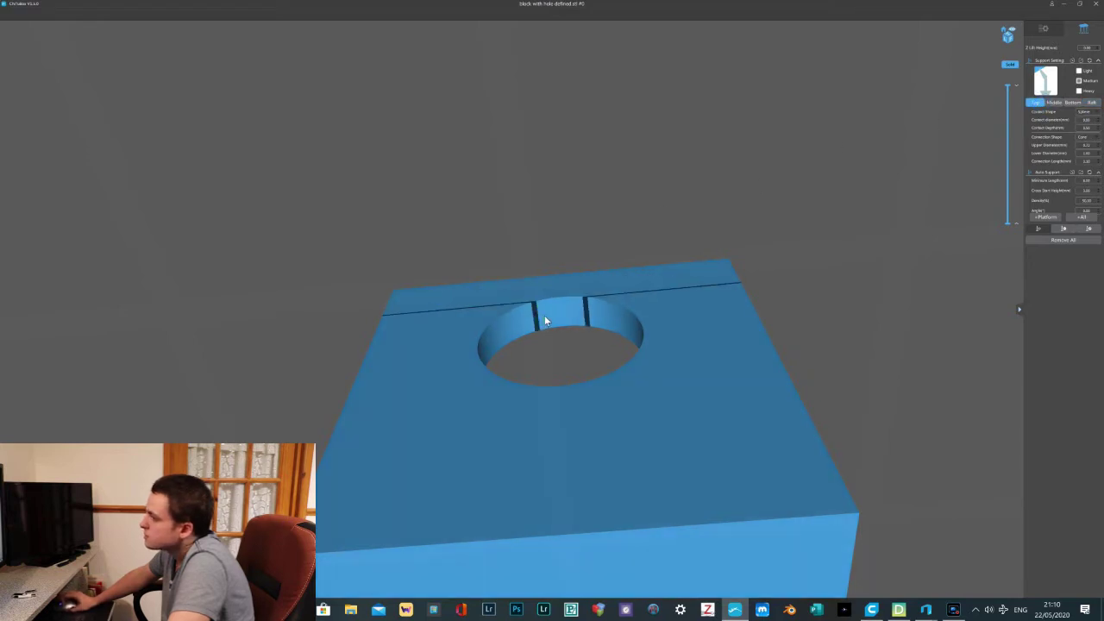
left_click(559, 302)
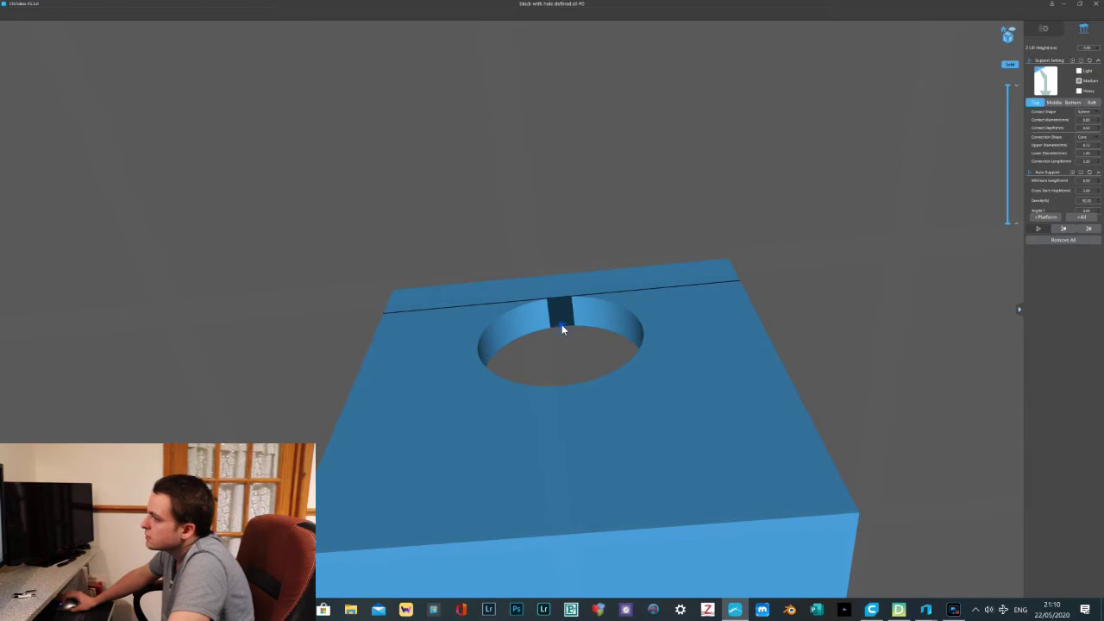
right_click_drag(650, 275, 773, 226)
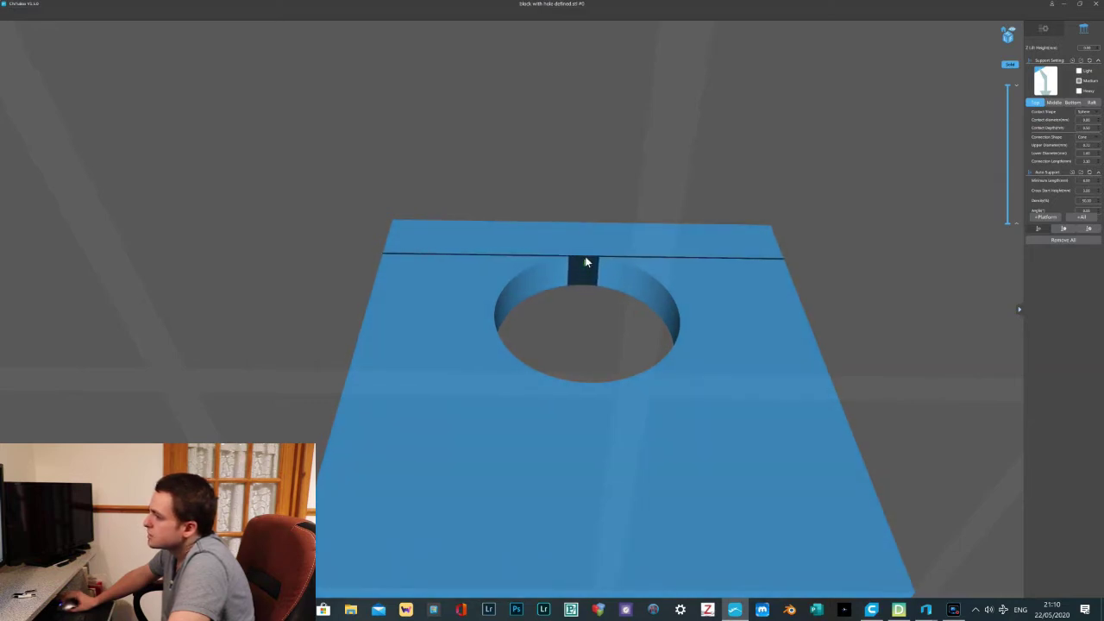
right_click_drag(599, 273, 582, 278)
scroll(569, 297, "up", 10)
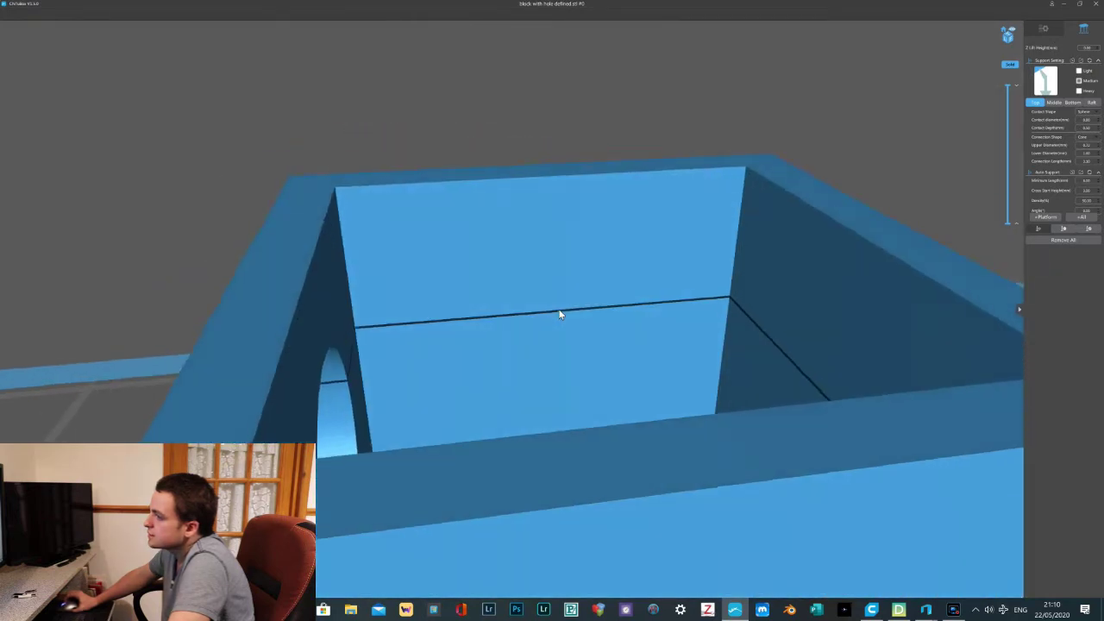
scroll(569, 308, "down", 10)
right_click_drag(592, 283, 512, 266)
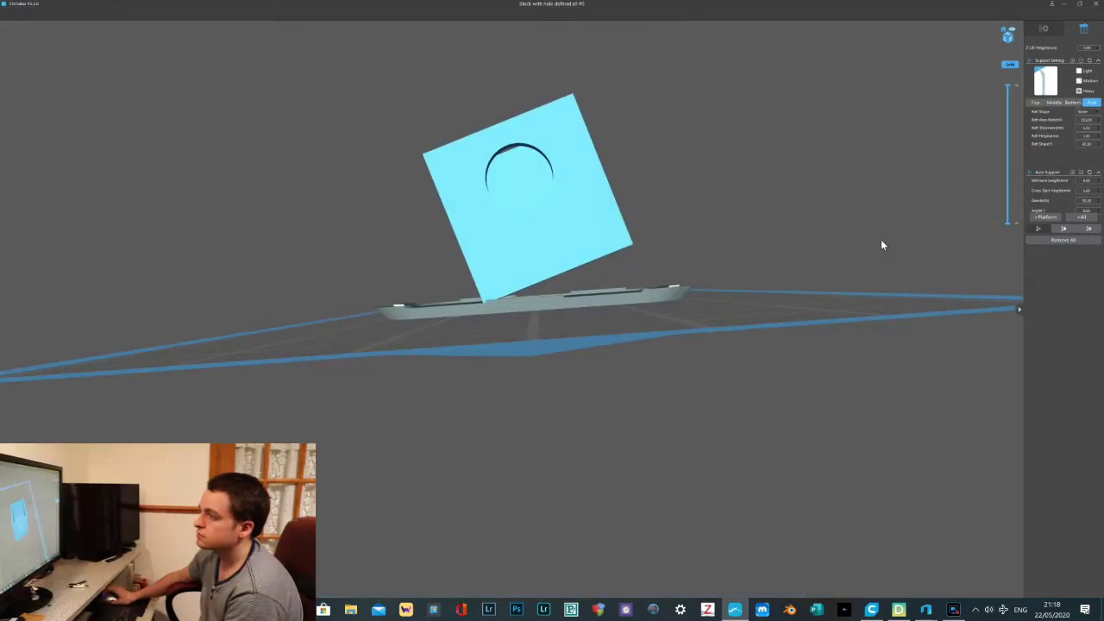
Remove all supports from the tilted block, regenerate automatic platform supports, and inspect the block's underside
right_click_drag(880, 239, 827, 244)
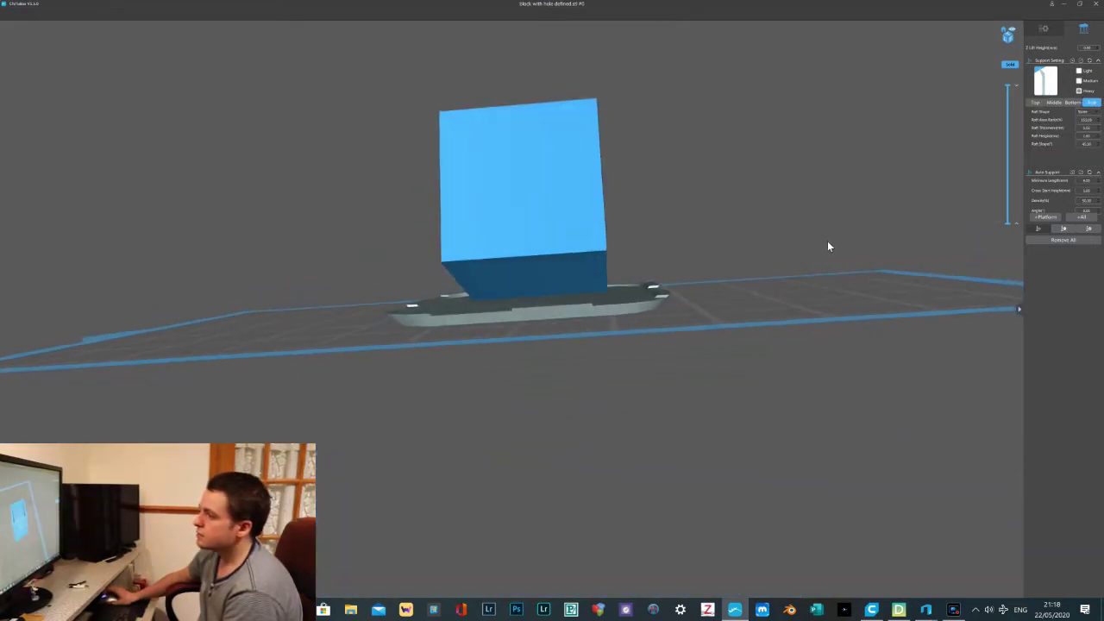
left_click(1049, 219)
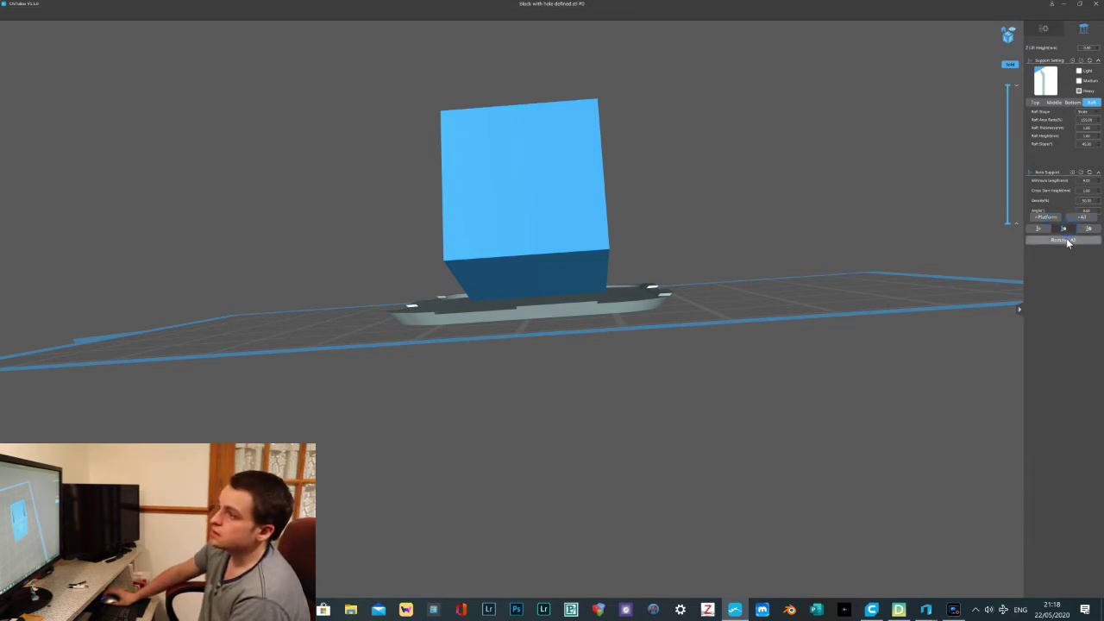
left_click(1064, 240)
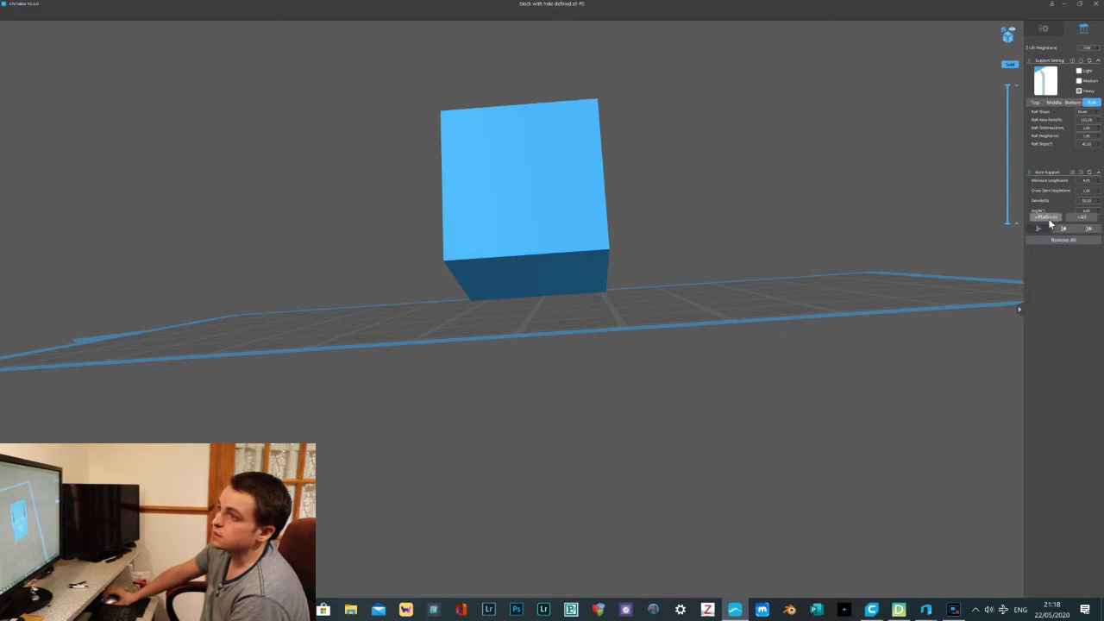
left_click(1046, 216)
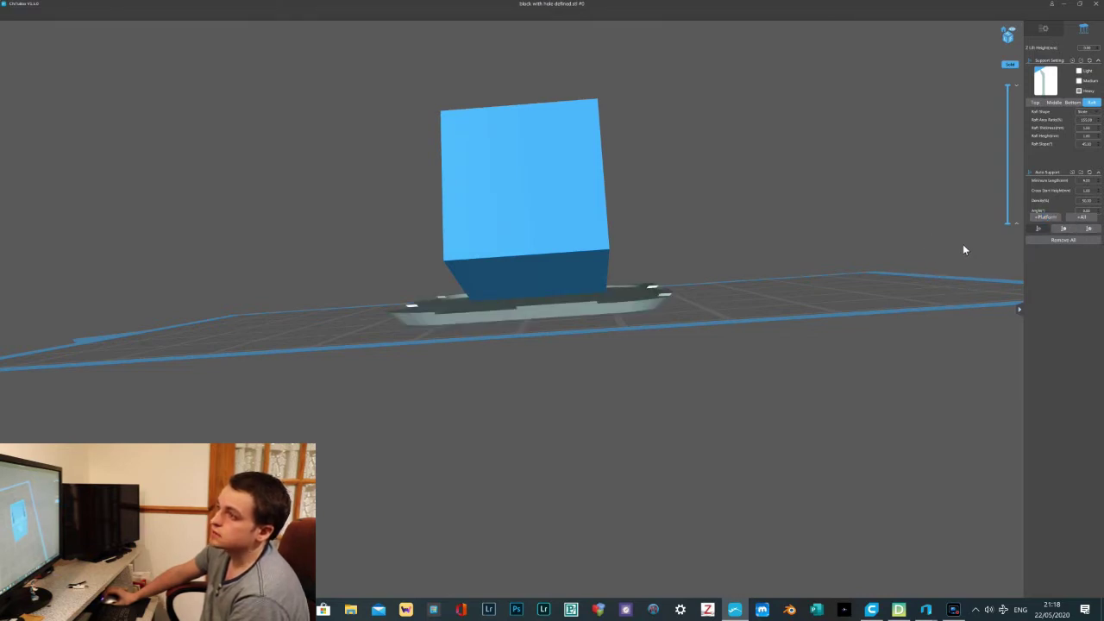
left_click_drag(964, 249, 1007, 218)
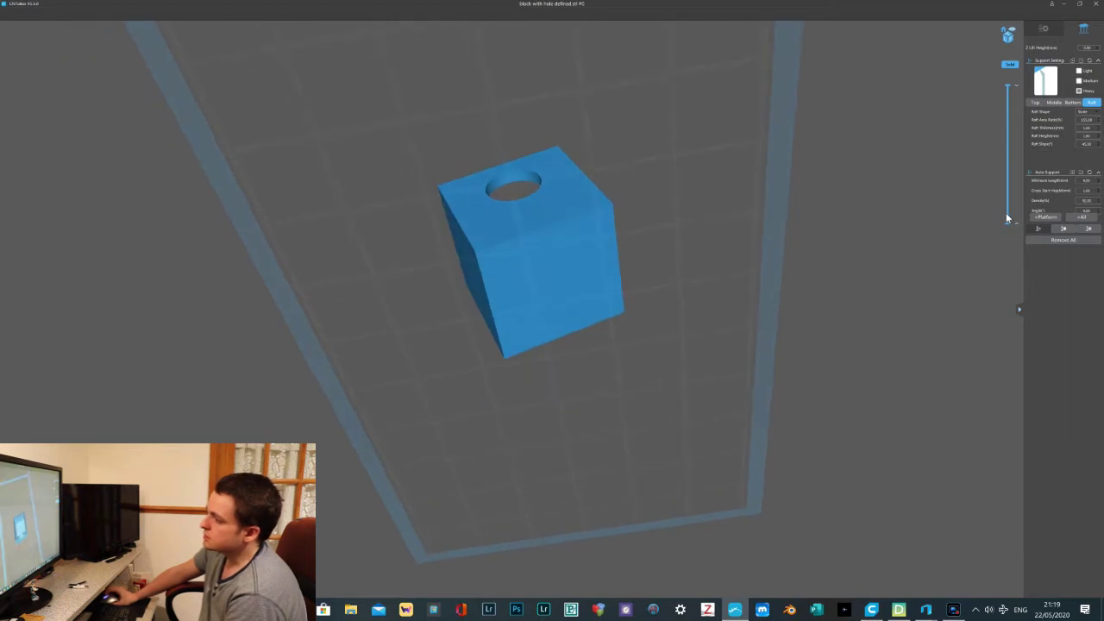
right_click_drag(1005, 215, 1006, 214)
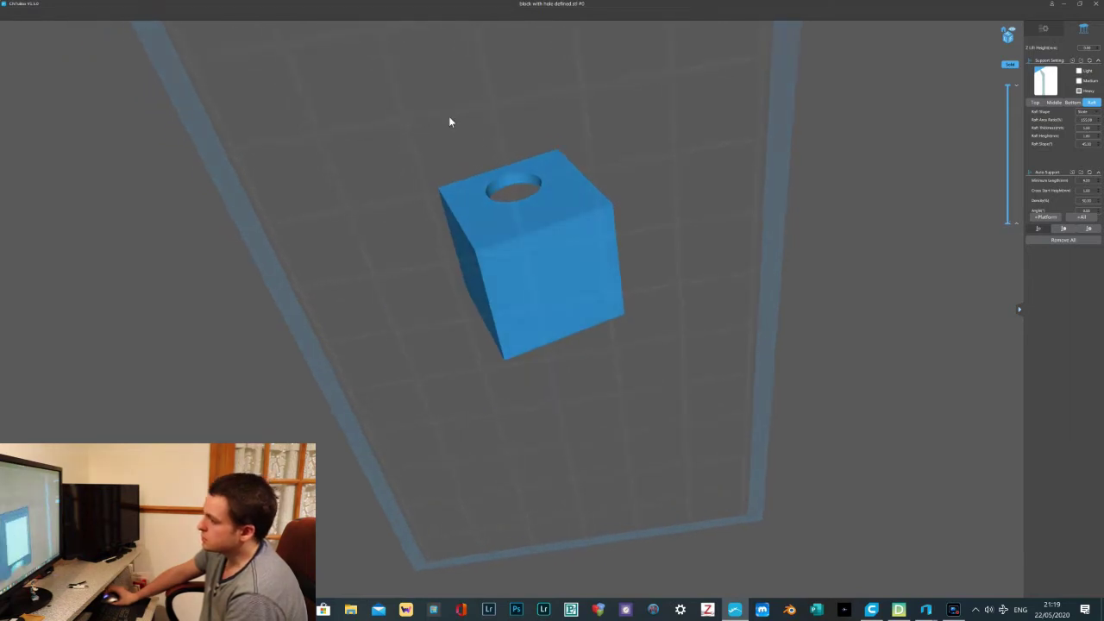
Leave support editing and browse This PC for a model file to open
left_click(1043, 29)
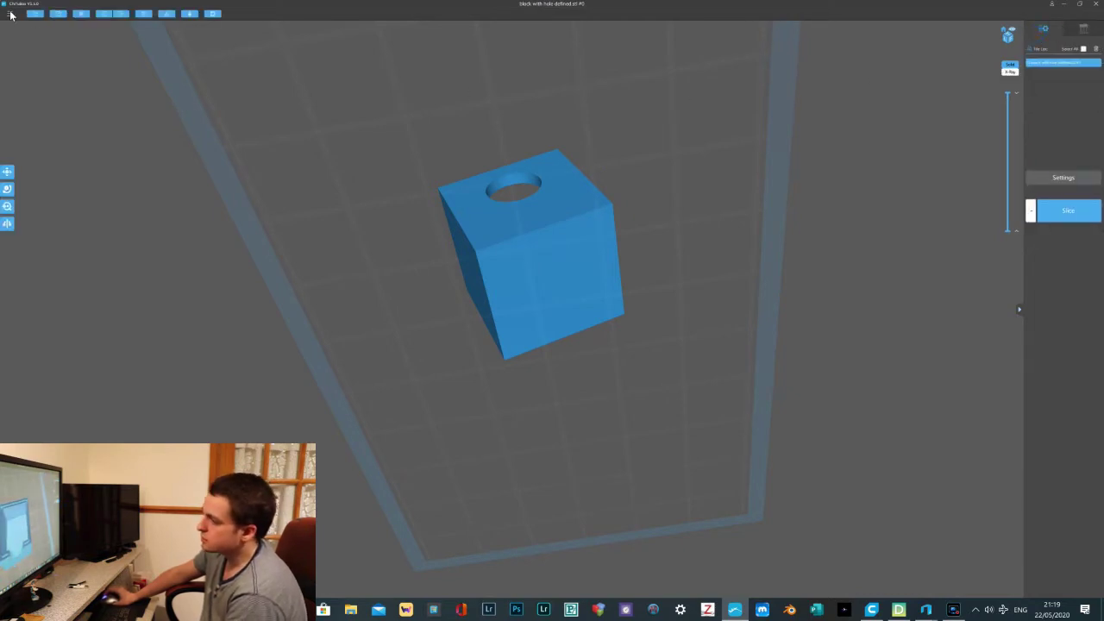
left_click(37, 15)
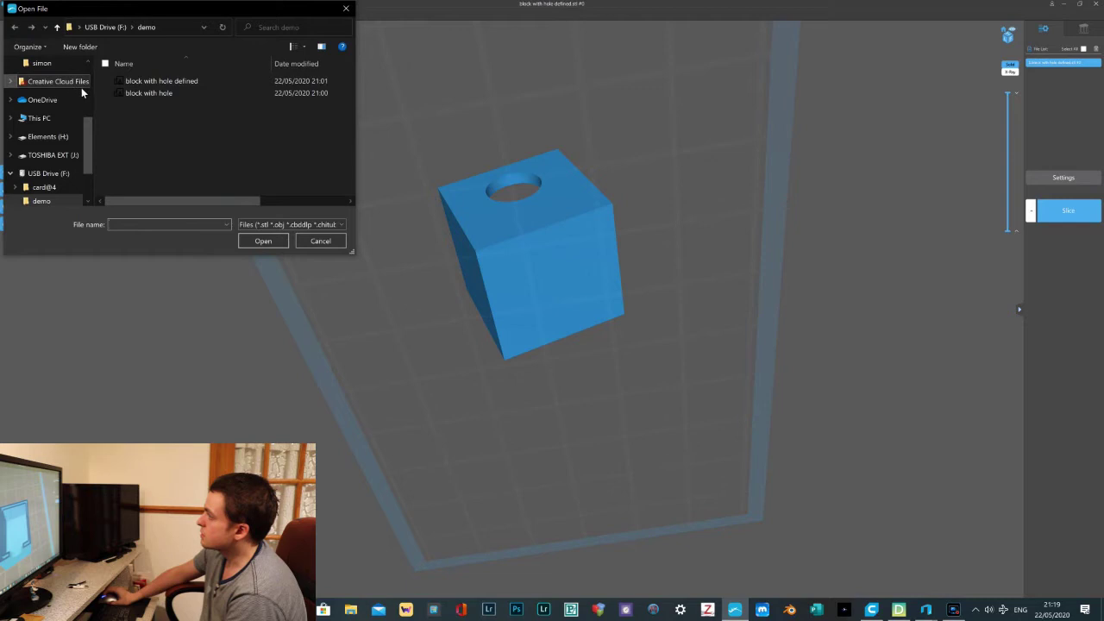
scroll(69, 164, "down", 3)
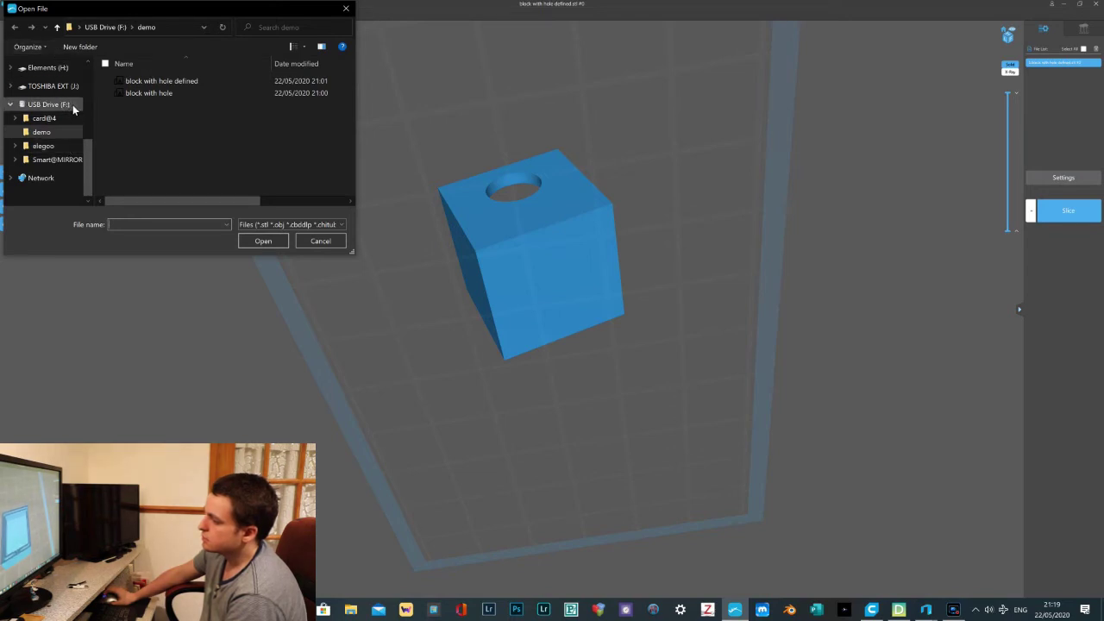
scroll(72, 104, "up", 3)
left_click(62, 104)
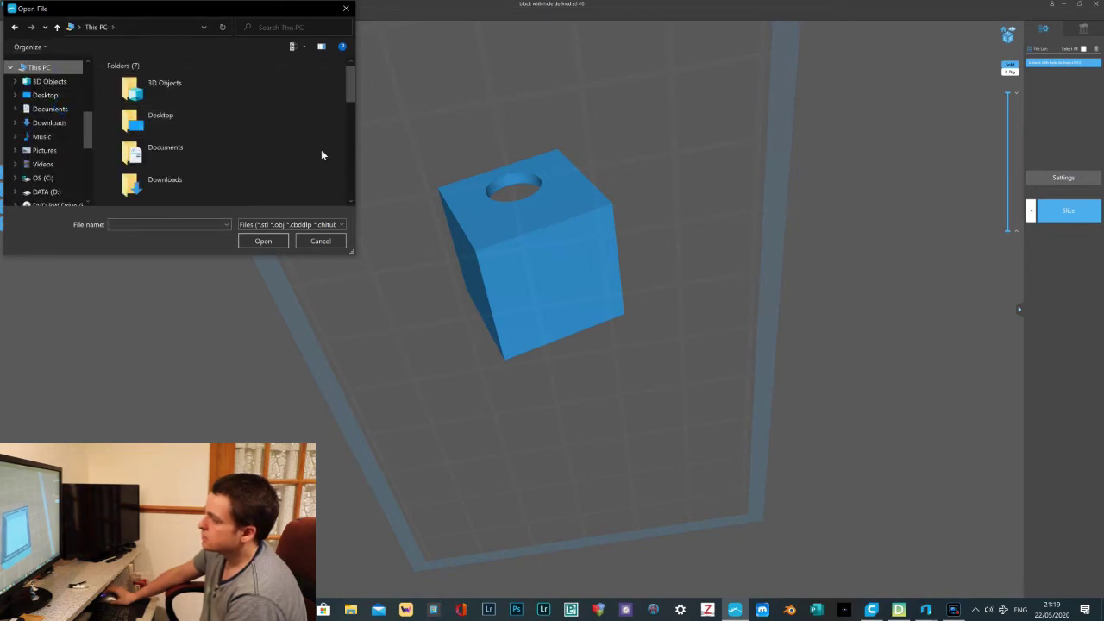
scroll(258, 157, "down", 5)
scroll(270, 157, "up", 3)
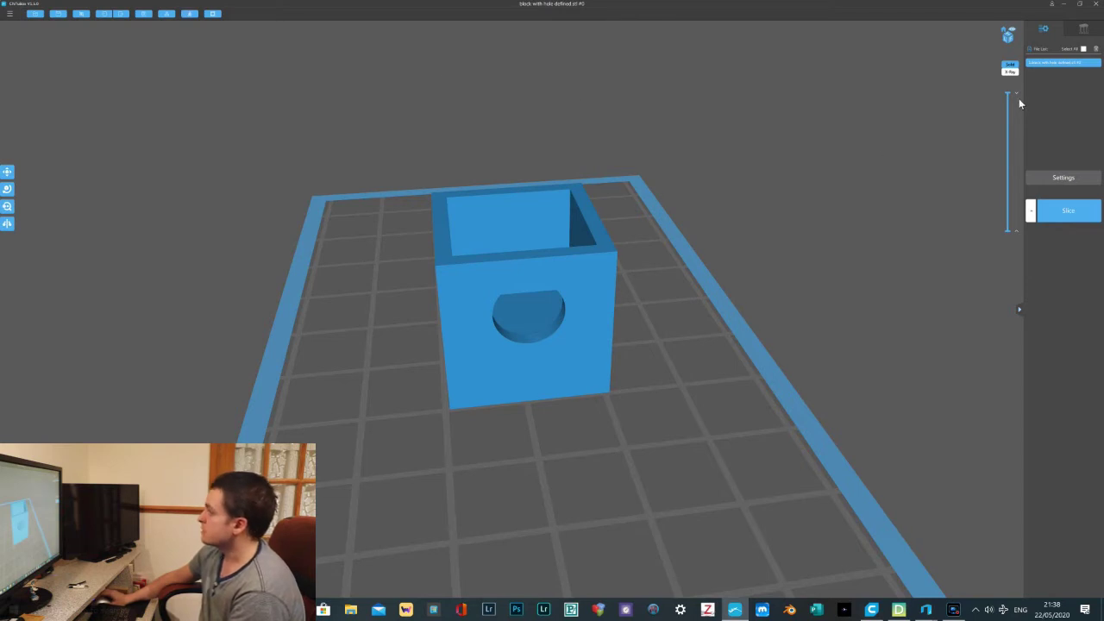
Lower the layer preview to 3.85 mm and examine the walls and floor edges inside the block
left_click_drag(758, 235, 822, 257)
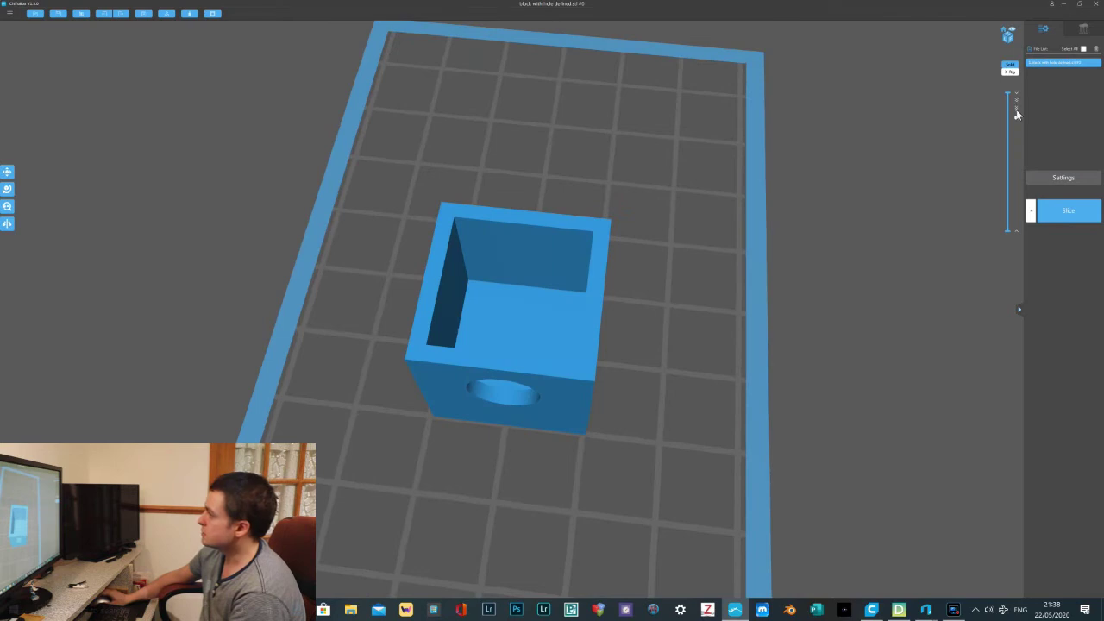
left_click(1015, 109)
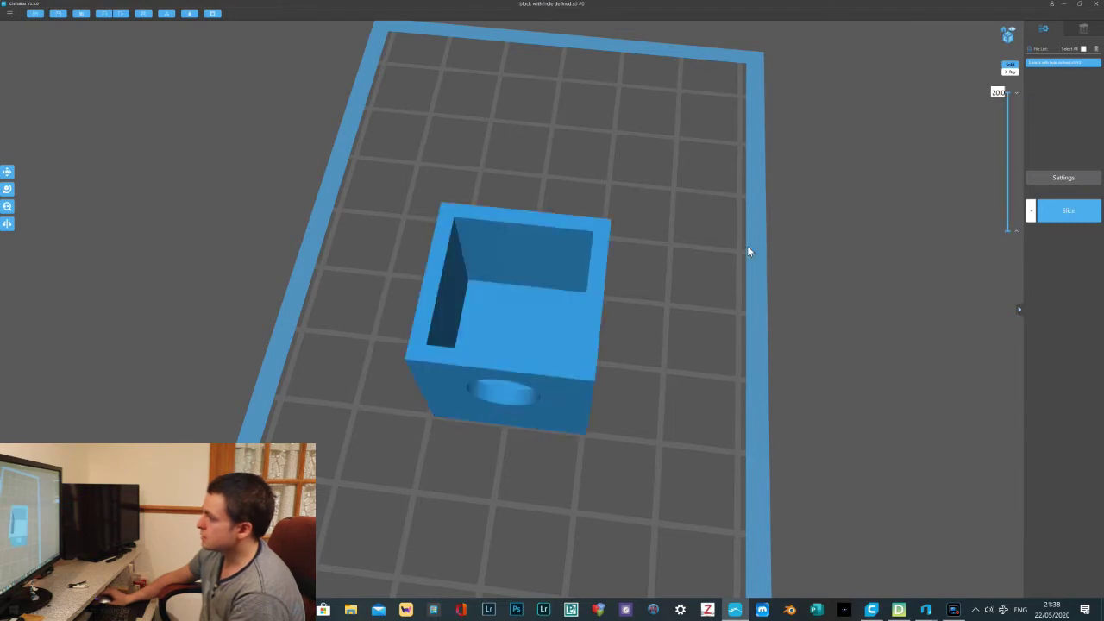
left_click_drag(1005, 92, 1007, 207)
scroll(534, 371, "up", 7)
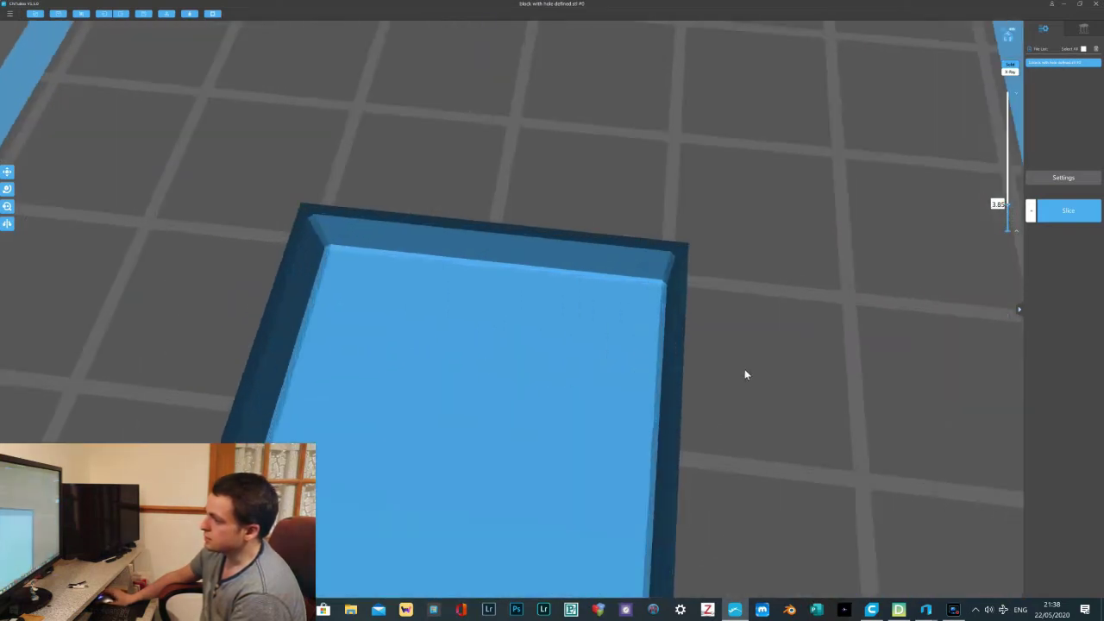
right_click_drag(745, 371, 580, 392)
scroll(708, 351, "up", 5)
scroll(581, 393, "down", 5)
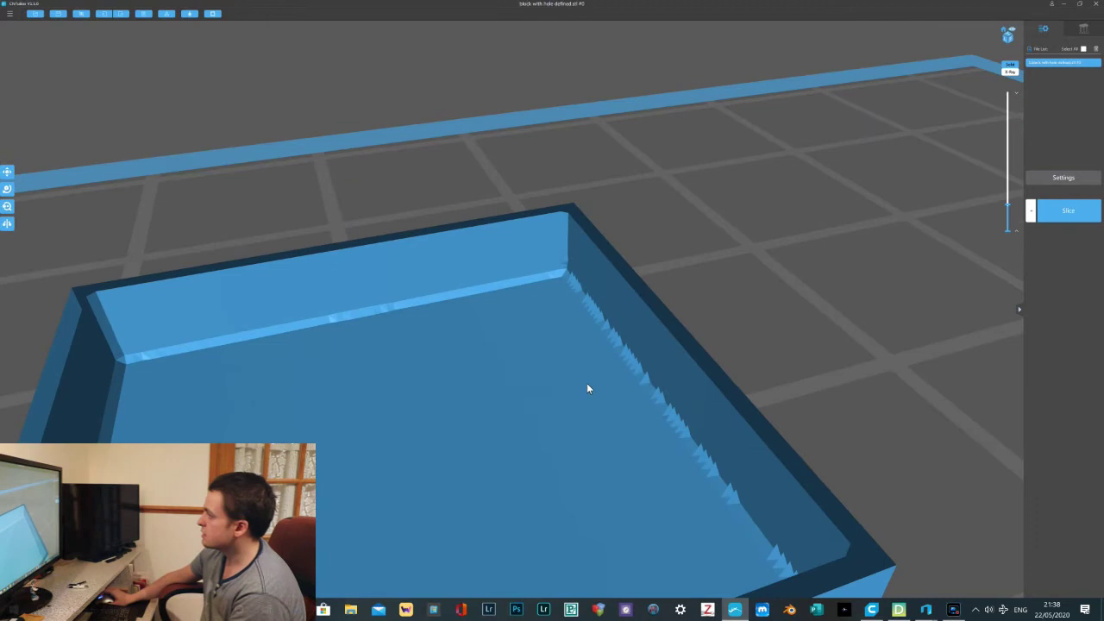
right_click_drag(570, 365, 631, 365)
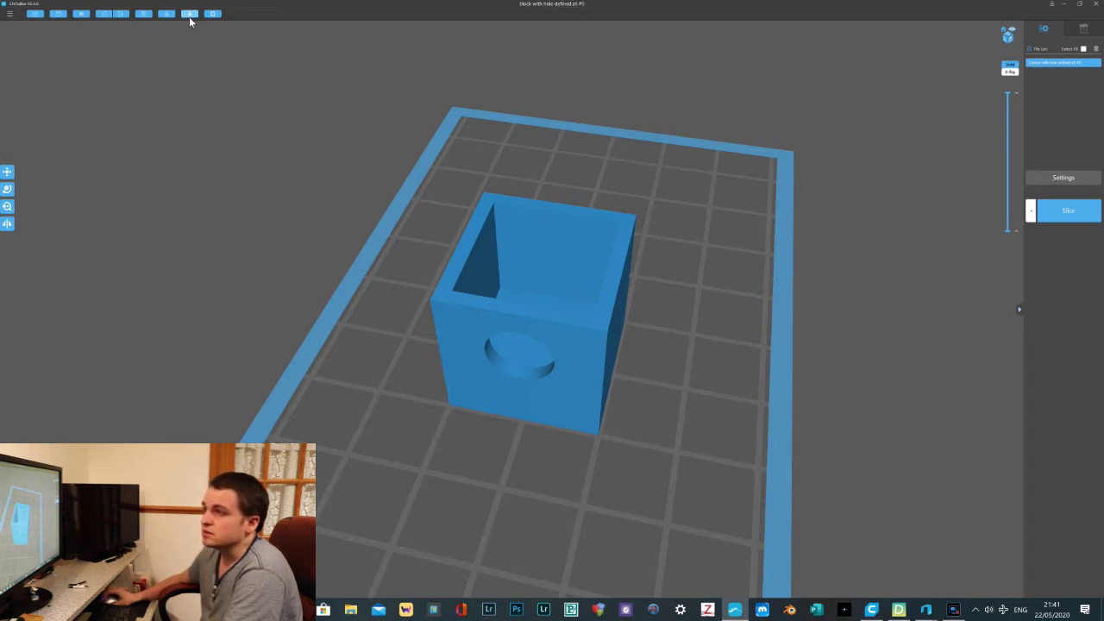
Hollow the block with the Inner option and check its cross-section down to a height of 1.40 mm
left_click(191, 14)
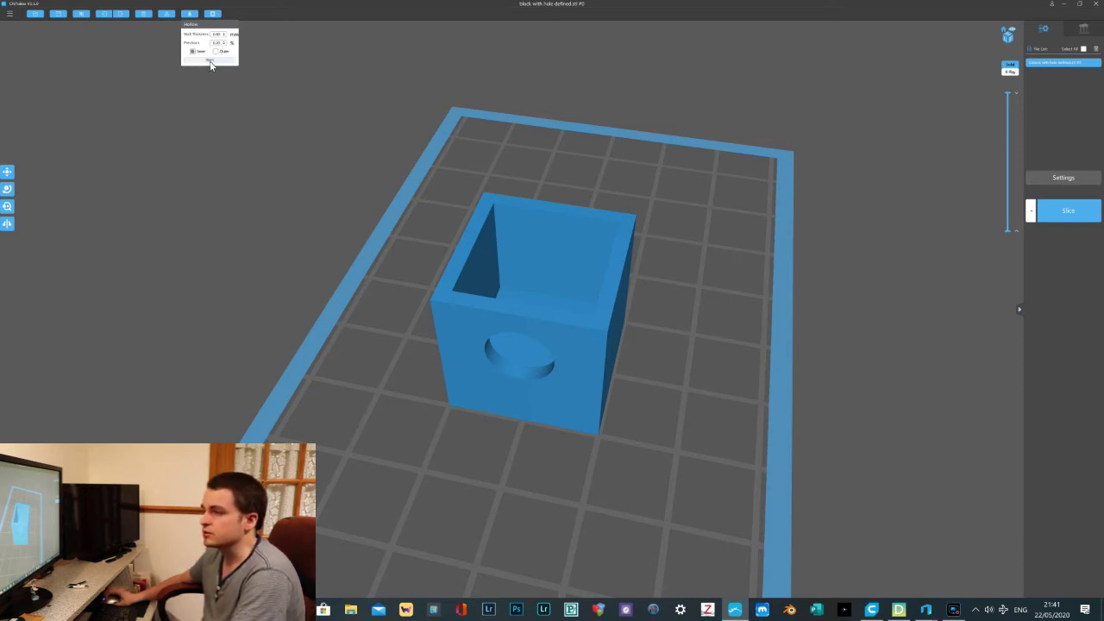
left_click(210, 61)
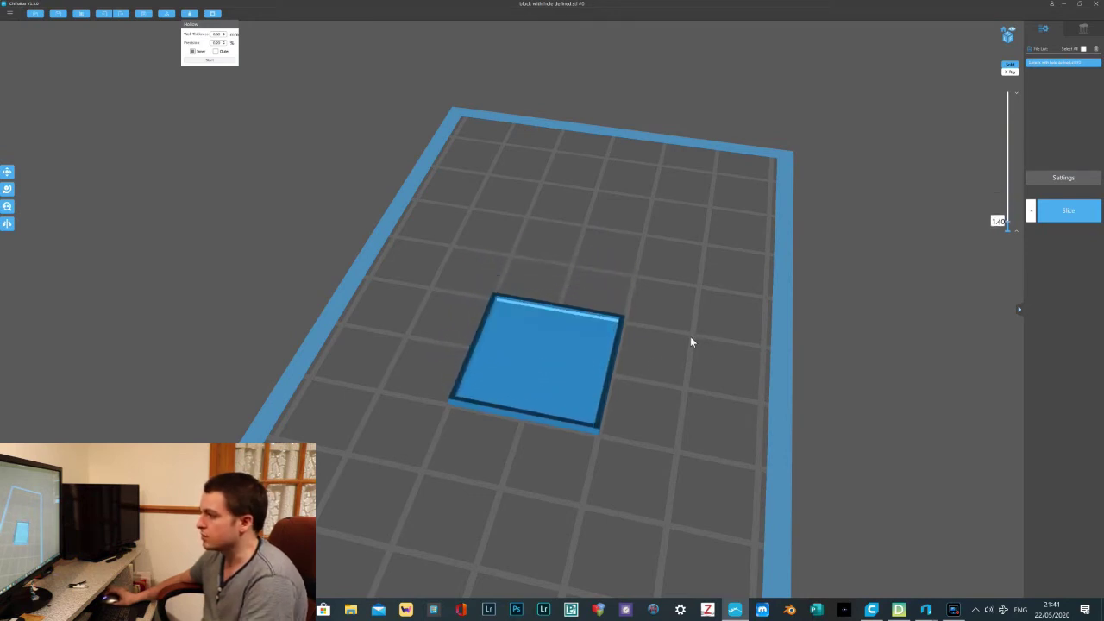
right_click_drag(848, 177, 915, 116)
scroll(671, 329, "up", 4)
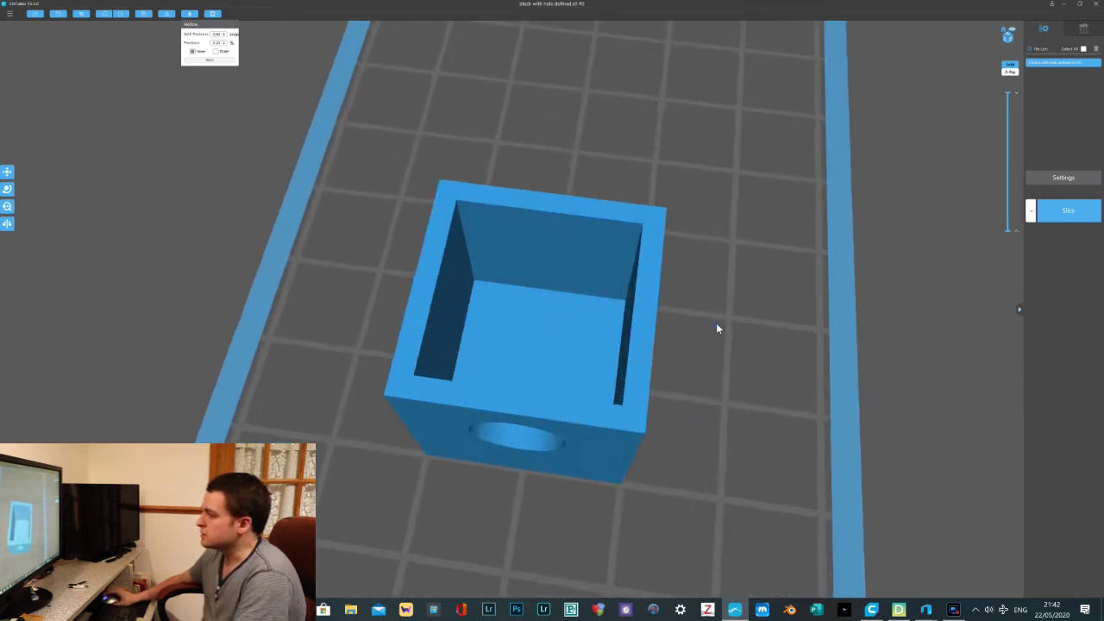
Inspect the block's outer walls, lower the layer preview to examine the hollow's floor, and close the hollowing settings
right_click_drag(715, 328, 717, 326)
mouse_move(1007, 95)
left_mouse_down()
mouse_move(1000, 205)
mouse_move(1011, 107)
left_mouse_up()
left_click_drag(868, 239, 564, 436)
left_click(500, 313)
right_click_drag(506, 312, 508, 400)
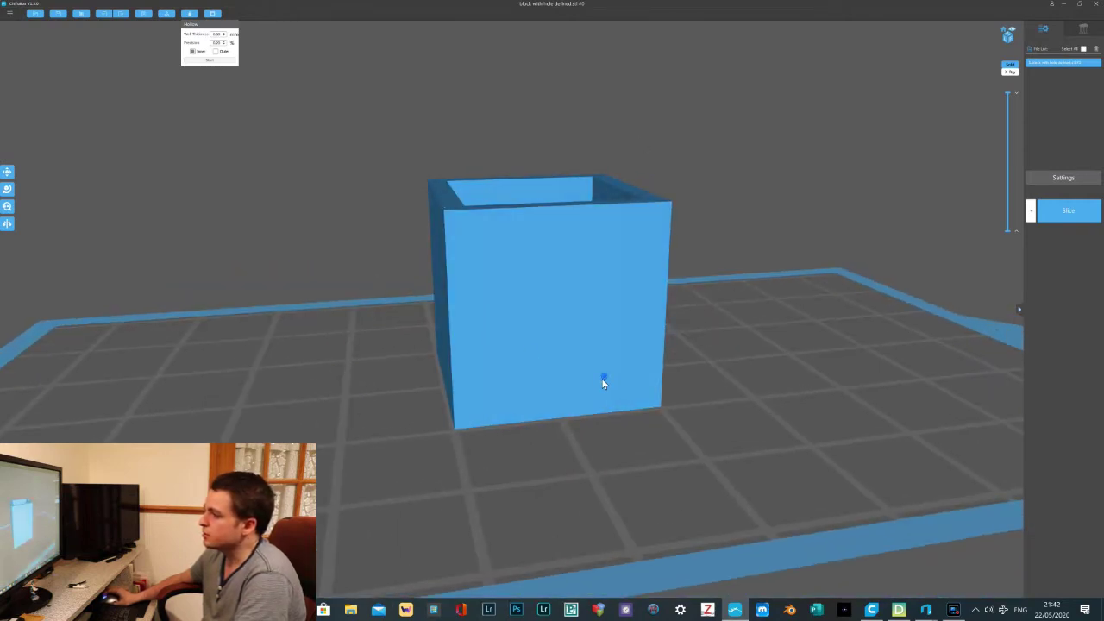
right_click_drag(603, 377, 598, 378)
left_click_drag(1007, 94, 1012, 213)
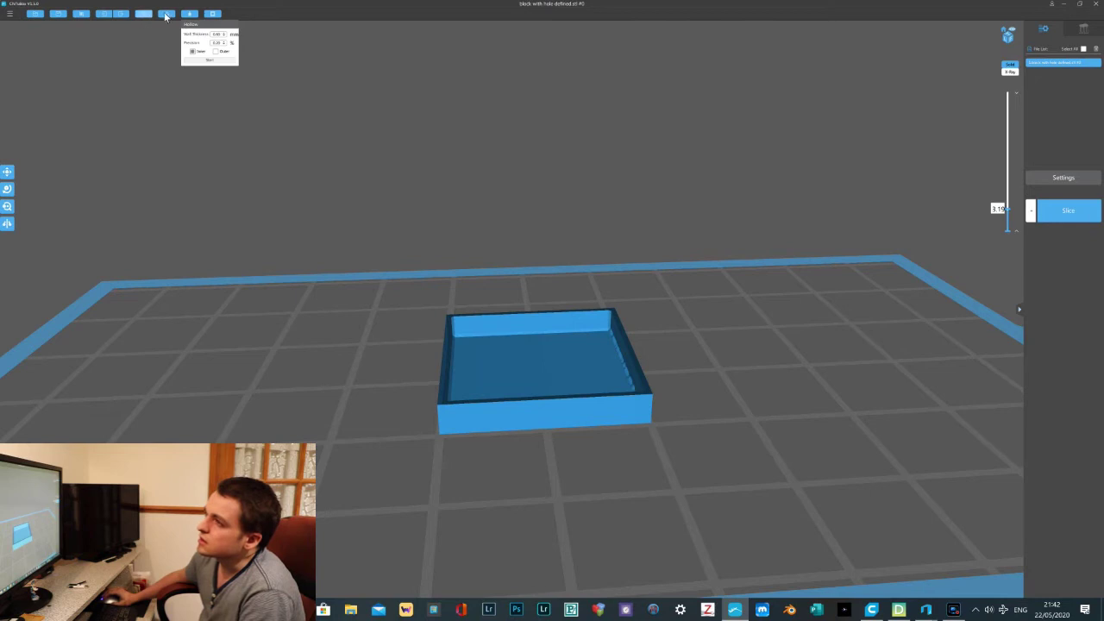
left_click(261, 24)
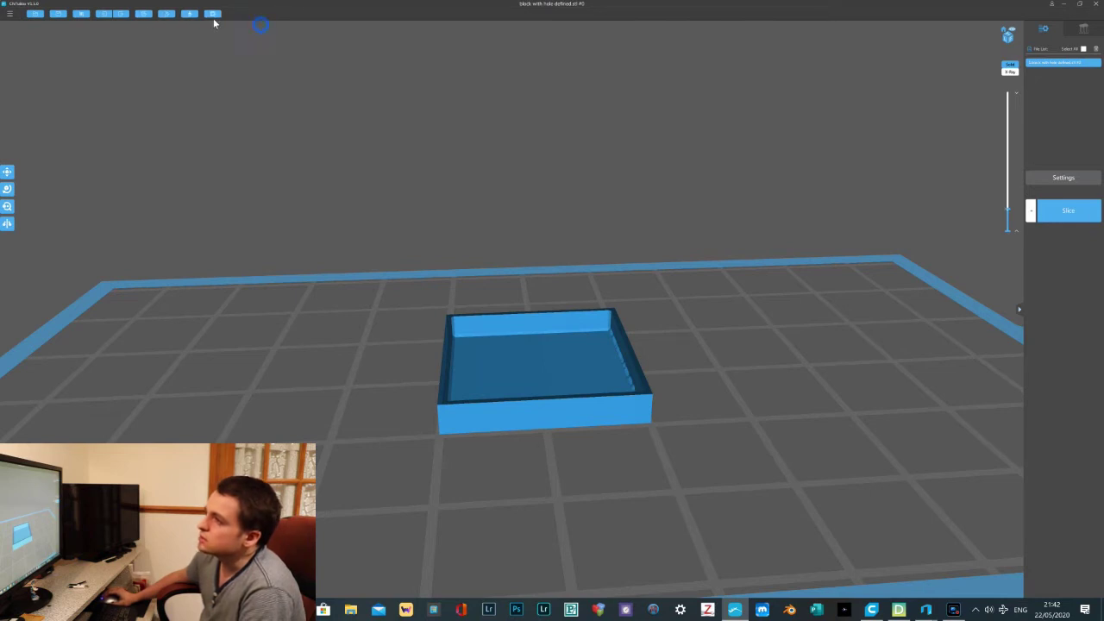
Dig a circular hole through one side wall of the block near its base, with the option to keep the hole turned off
left_click(214, 14)
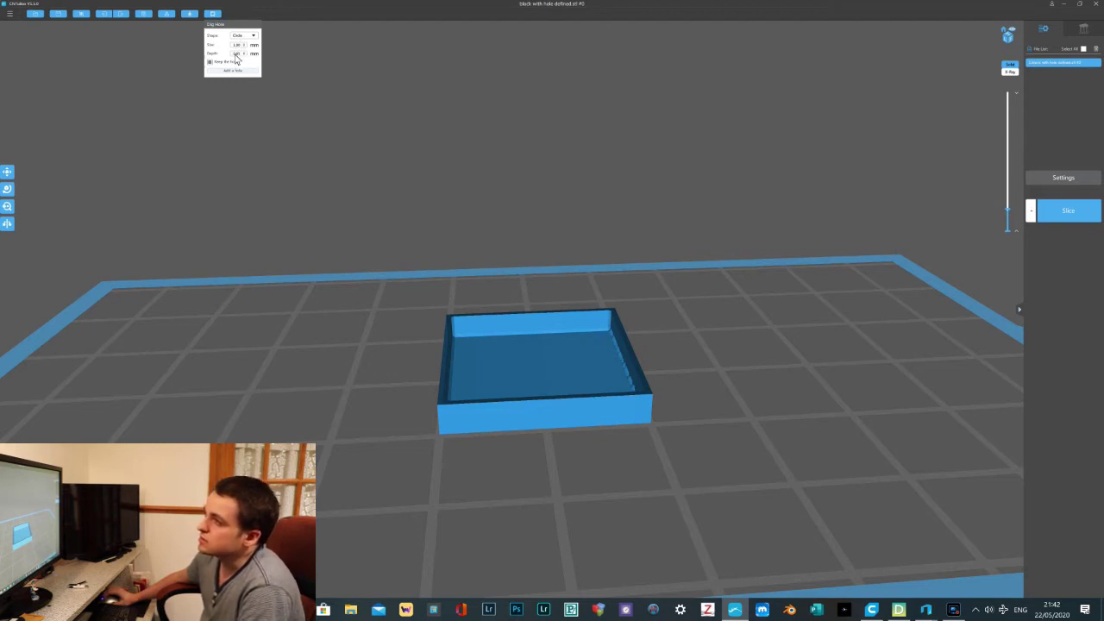
left_click_drag(512, 143, 481, 344)
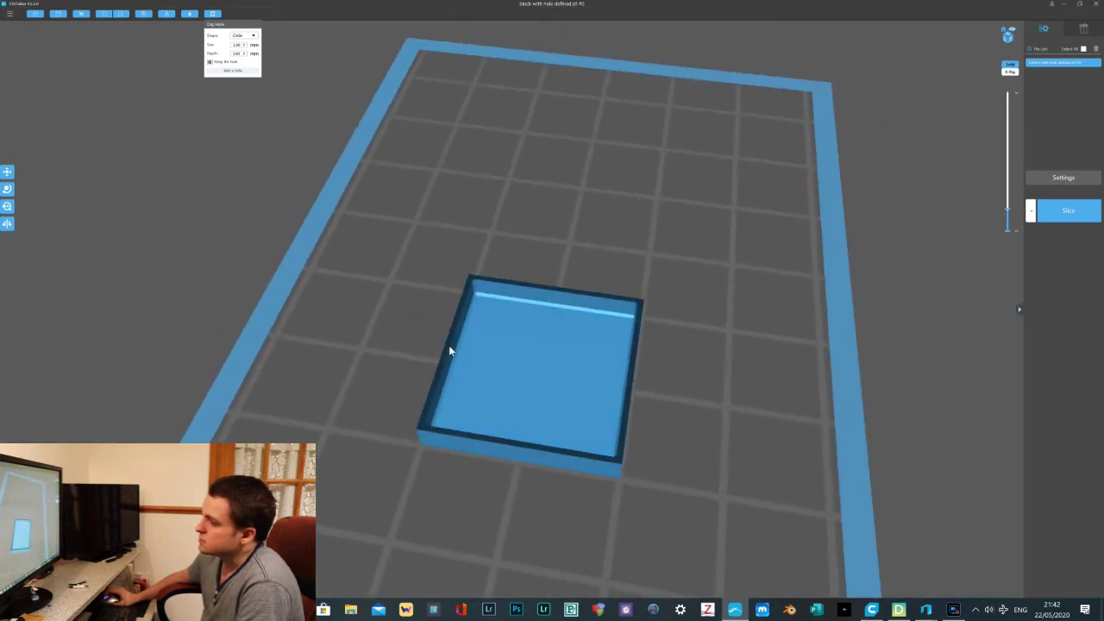
scroll(453, 354, "up", 3)
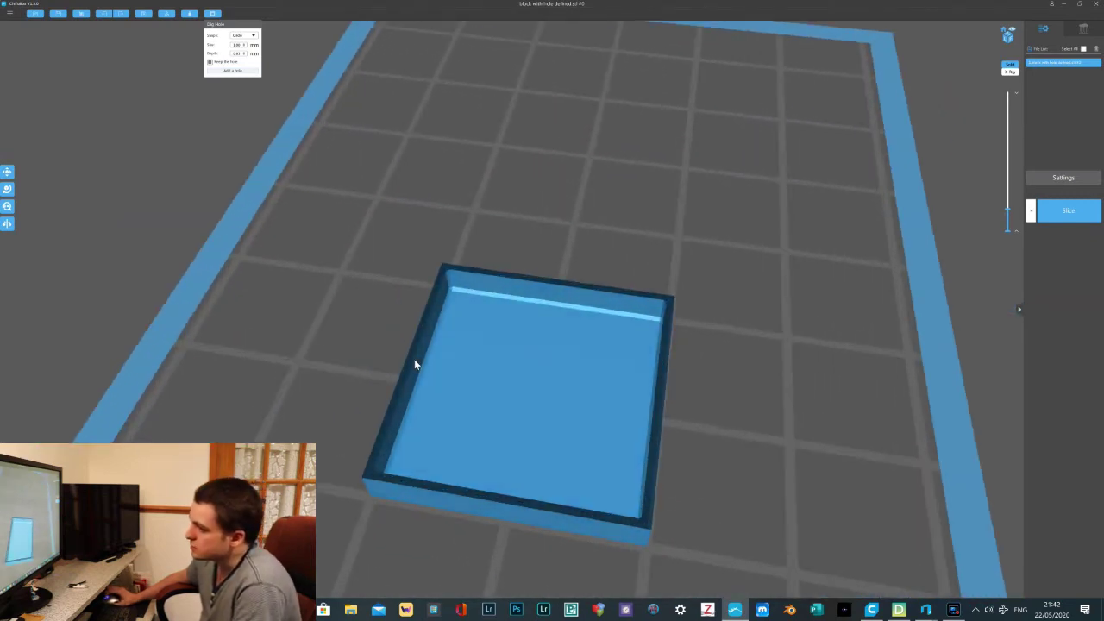
scroll(380, 370, "up", 2)
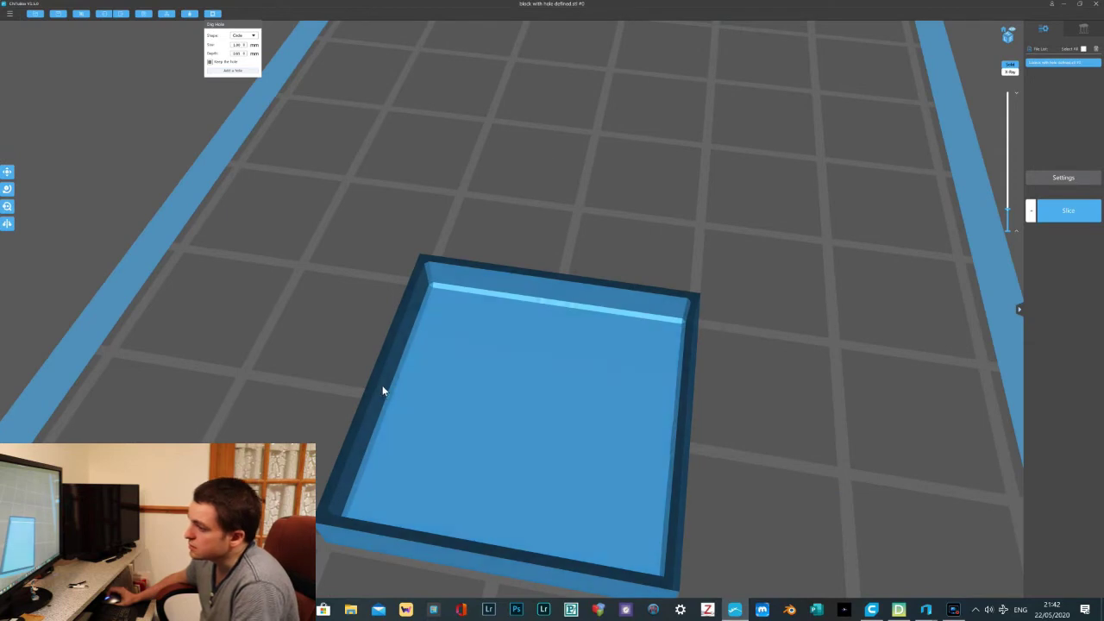
left_click_drag(375, 385, 423, 377)
left_click_drag(515, 381, 246, 205)
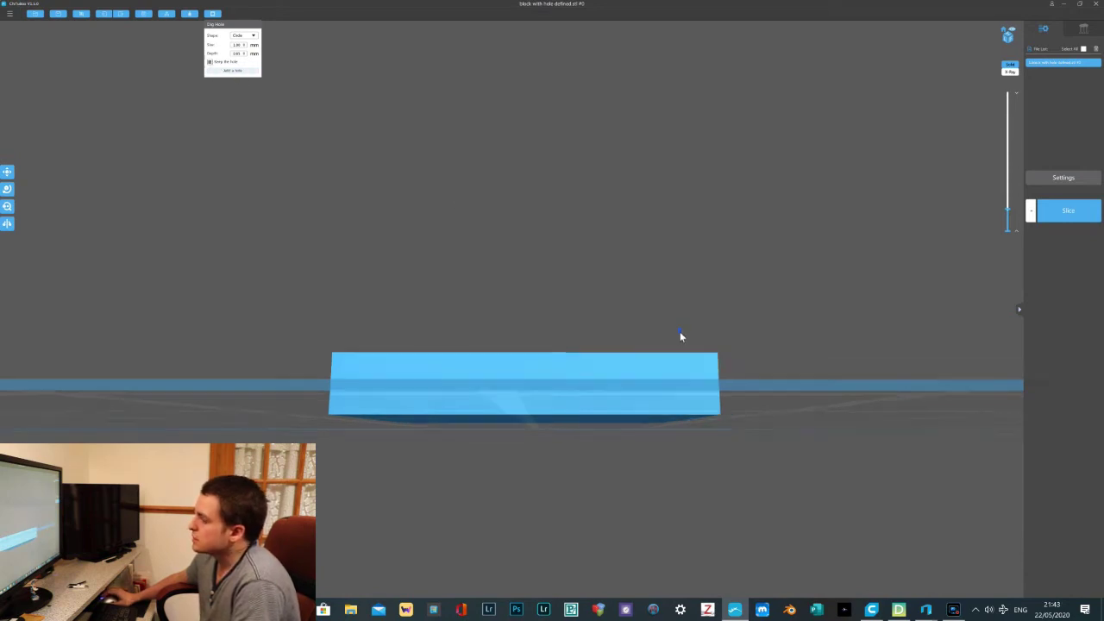
left_click_drag(679, 331, 940, 528)
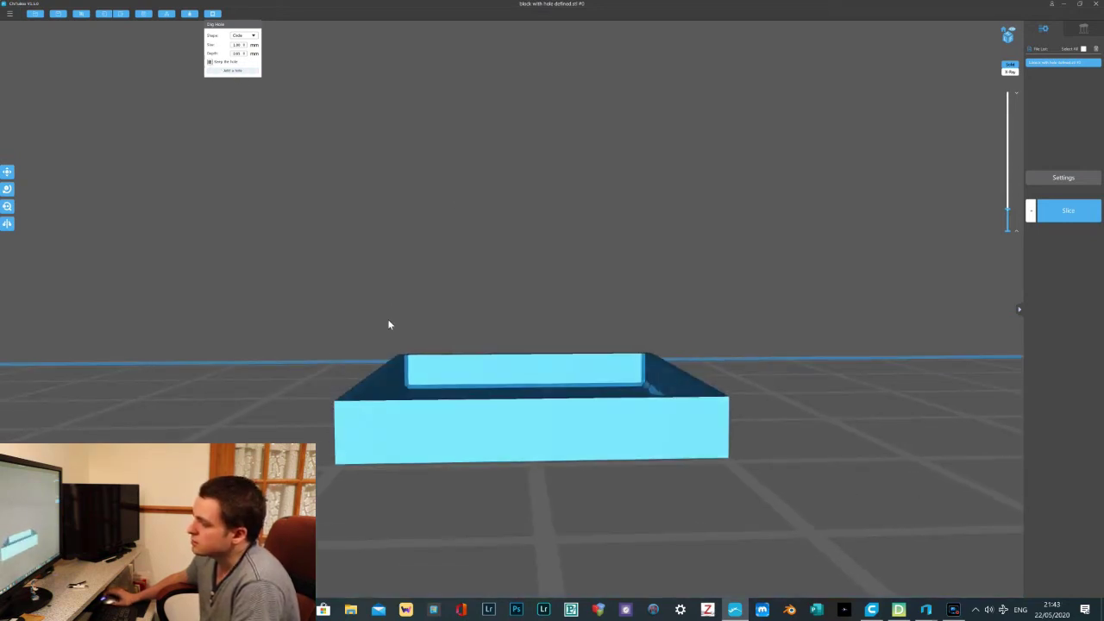
left_click(209, 62)
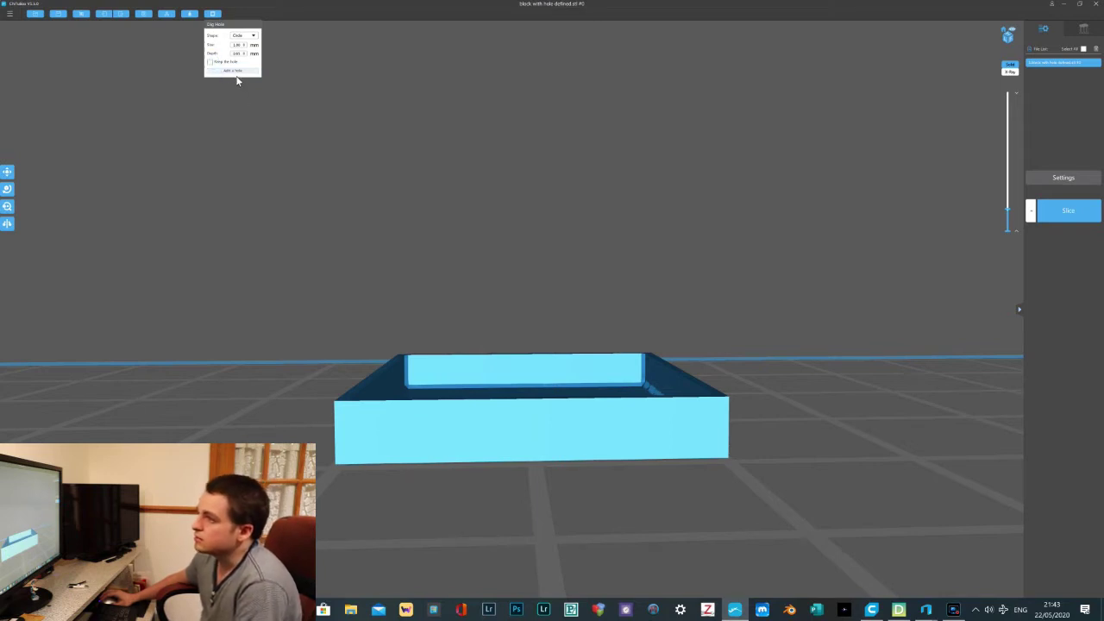
left_click(234, 74)
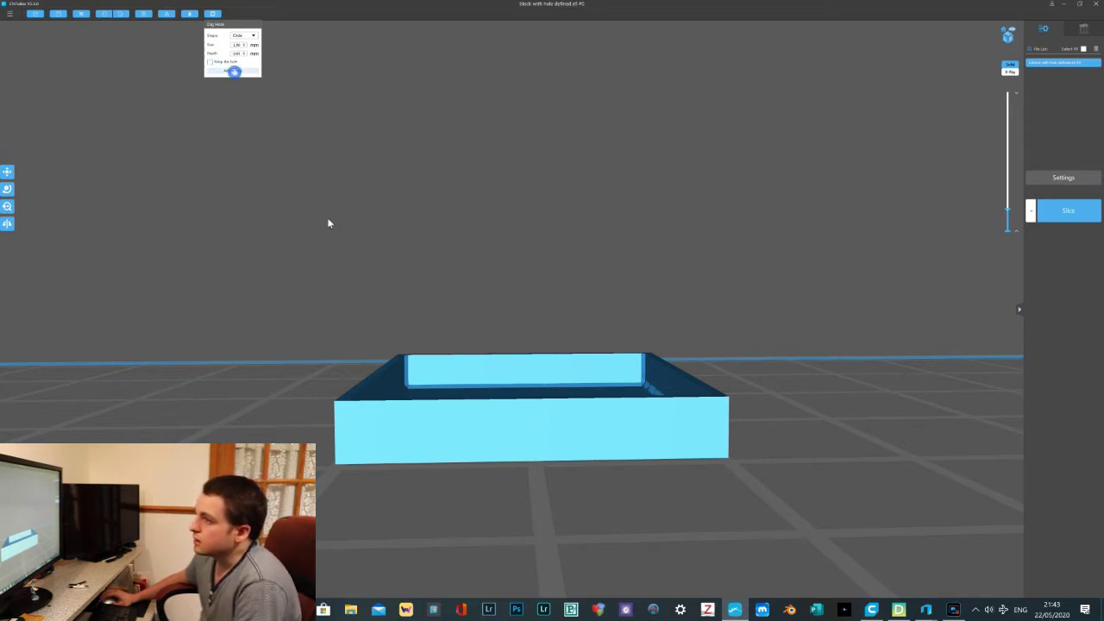
left_click(538, 427)
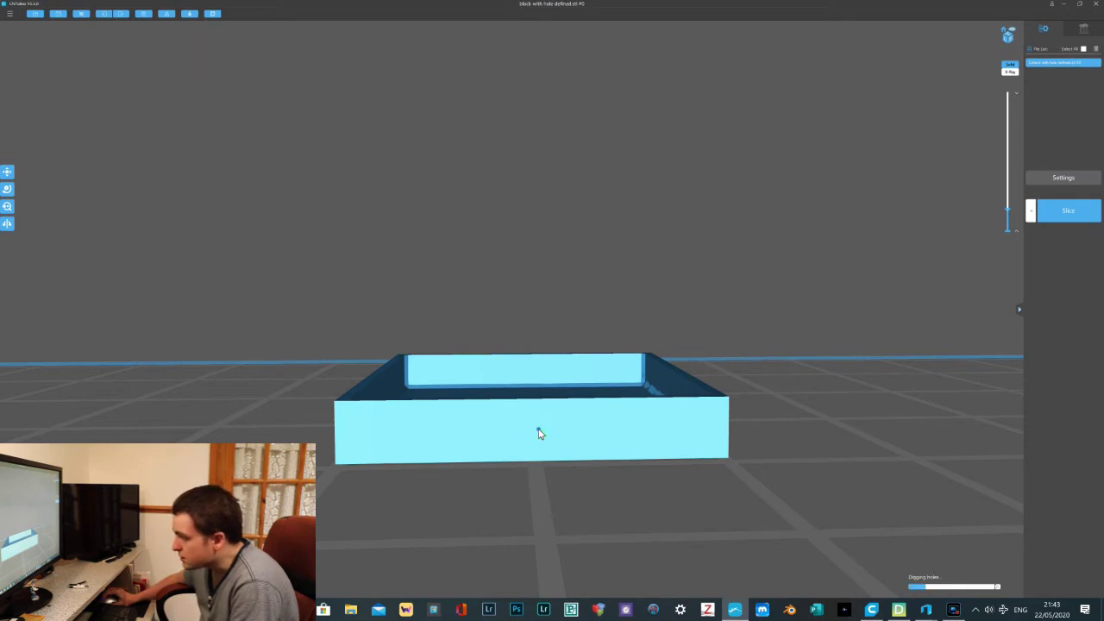
right_click_drag(607, 430, 717, 436)
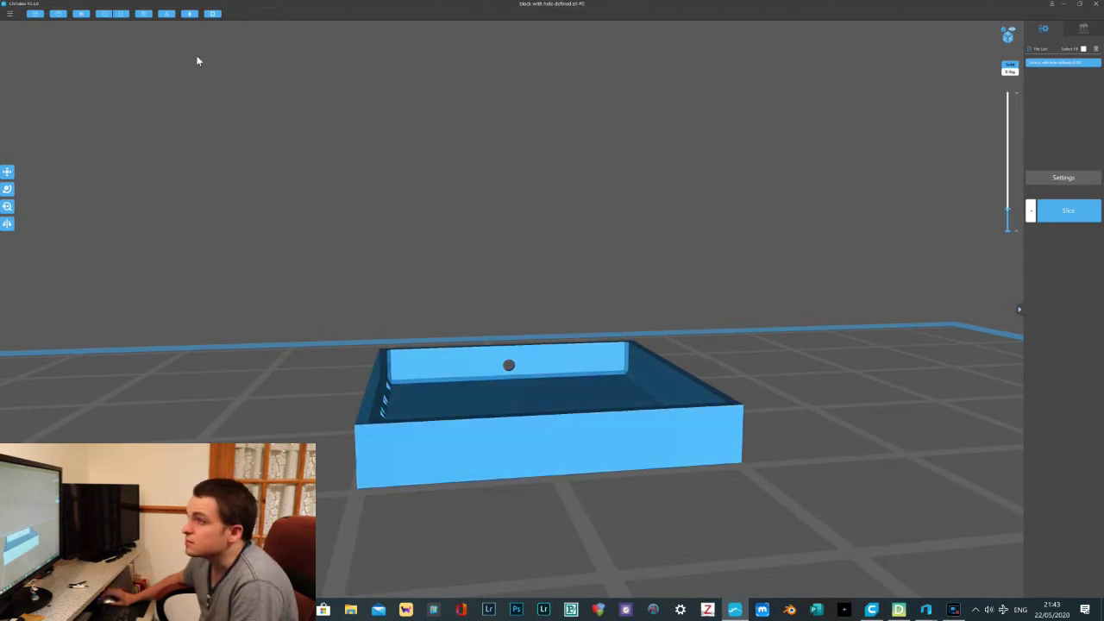
Dig a second circular hole in the wall opposite the first one
left_click(213, 14)
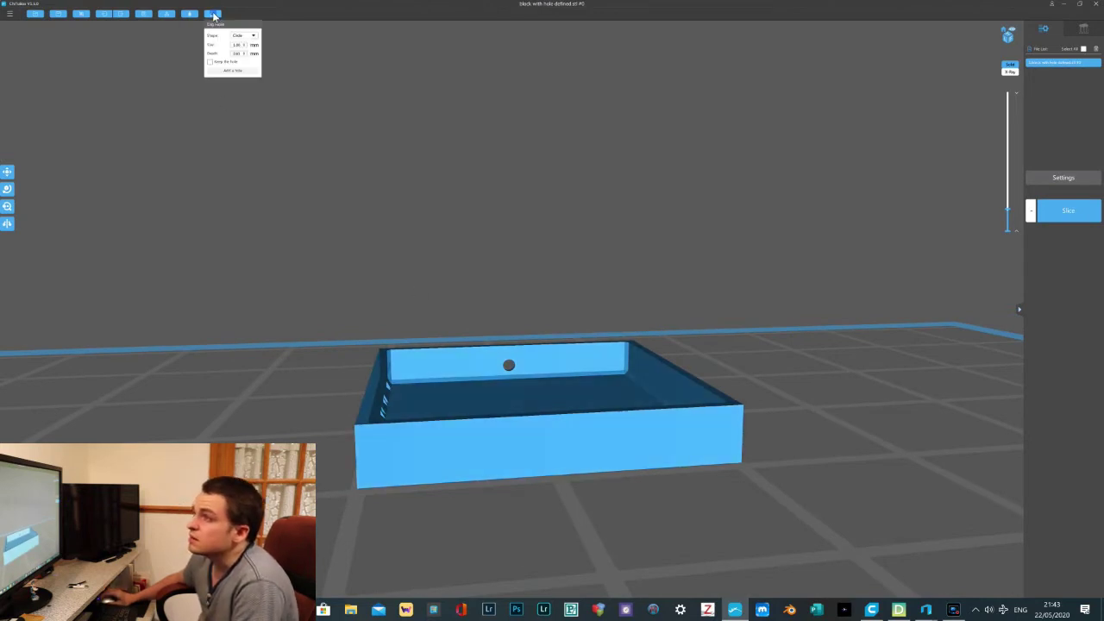
left_click(231, 73)
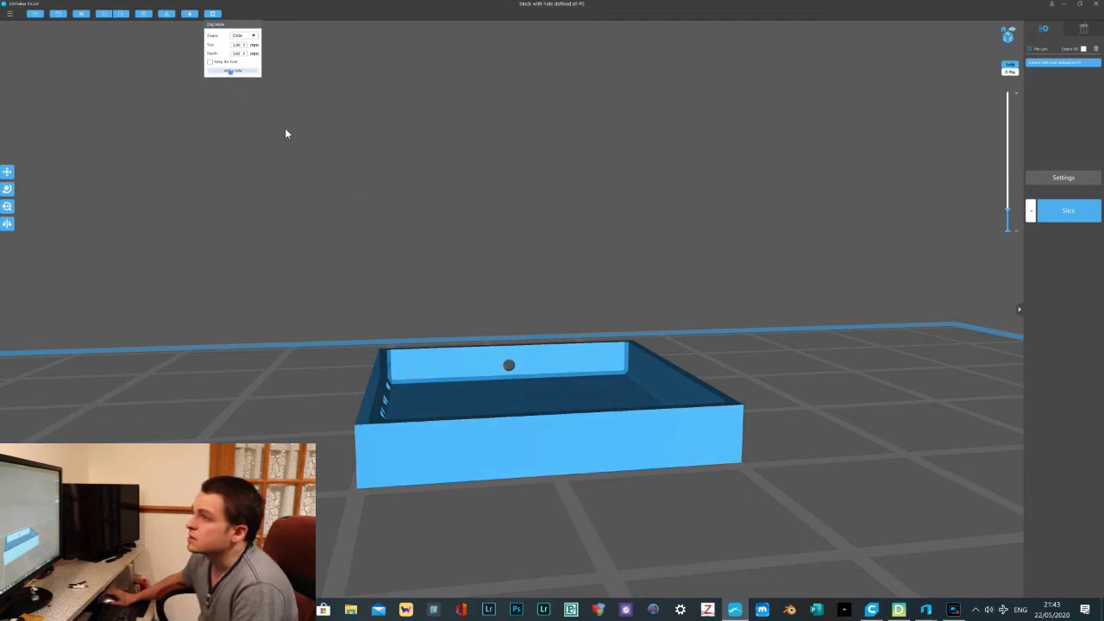
left_click(554, 448)
mouse_move(554, 448)
right_mouse_down()
mouse_move(469, 485)
mouse_move(453, 463)
mouse_move(427, 456)
mouse_move(480, 474)
mouse_move(466, 465)
mouse_move(540, 445)
mouse_move(567, 402)
mouse_move(761, 311)
mouse_move(820, 304)
right_mouse_up()
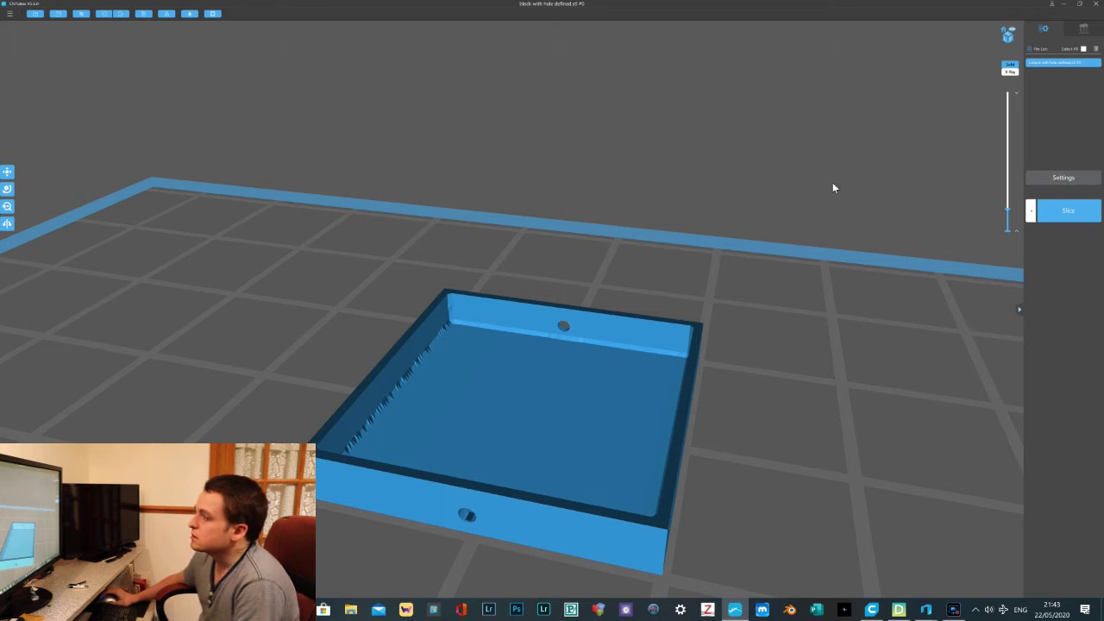
Raise the layer preview slightly and examine the cavity and the dug holes from several sides
mouse_move(1008, 210)
left_mouse_down()
mouse_move(1010, 195)
mouse_move(1012, 207)
left_mouse_up()
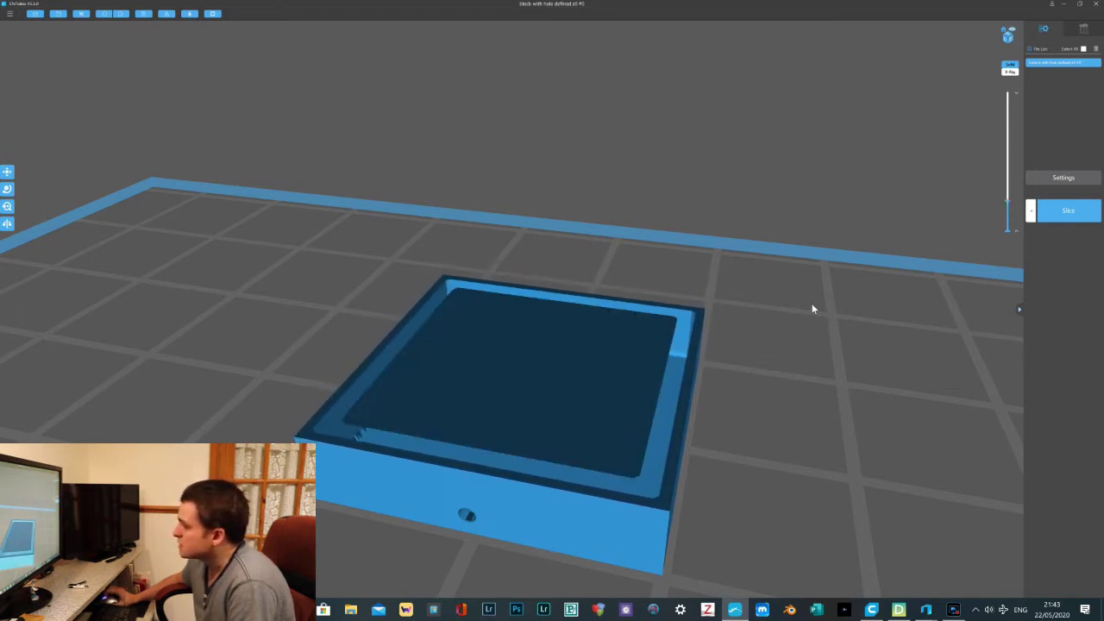
scroll(775, 320, "up", 5)
right_click_drag(898, 302, 734, 347)
scroll(906, 271, "down", 5)
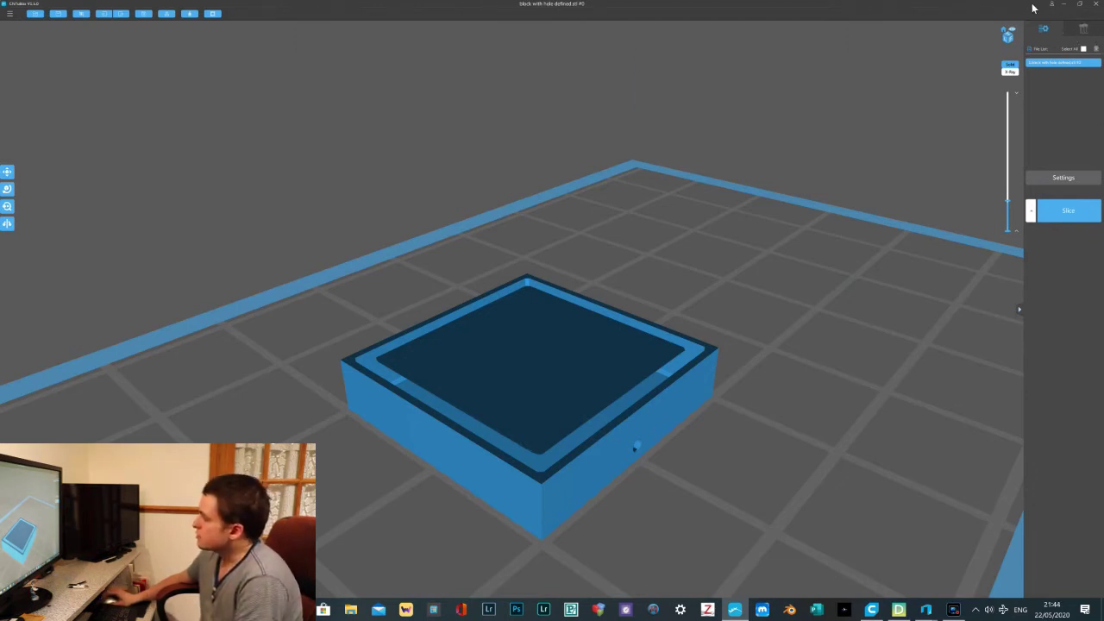
Open support editing, raise the layer preview to about the block's mid-height, and examine the raft and the block from above and below
left_click(1084, 30)
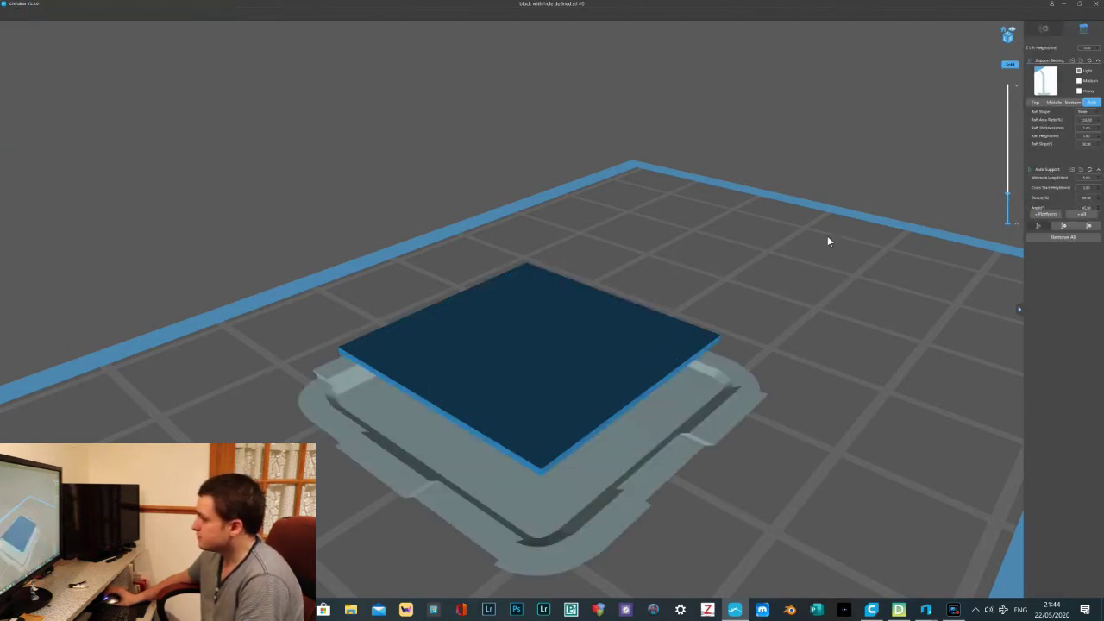
left_click_drag(819, 366, 891, 312)
left_click_drag(1007, 196, 1007, 161)
left_click_drag(893, 239, 405, 320)
mouse_move(722, 298)
left_mouse_down()
mouse_move(738, 280)
mouse_move(739, 295)
mouse_move(720, 295)
left_mouse_up()
right_click_drag(632, 291, 491, 302)
right_click_drag(602, 312, 591, 190)
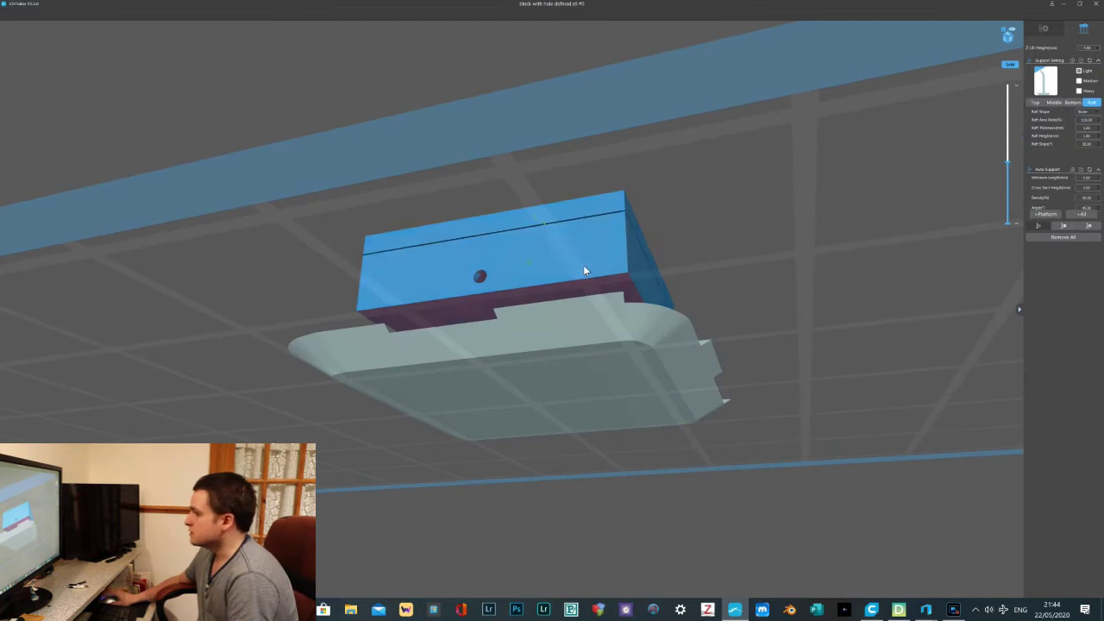
scroll(602, 268, "up", 5)
right_click_drag(768, 233, 621, 345)
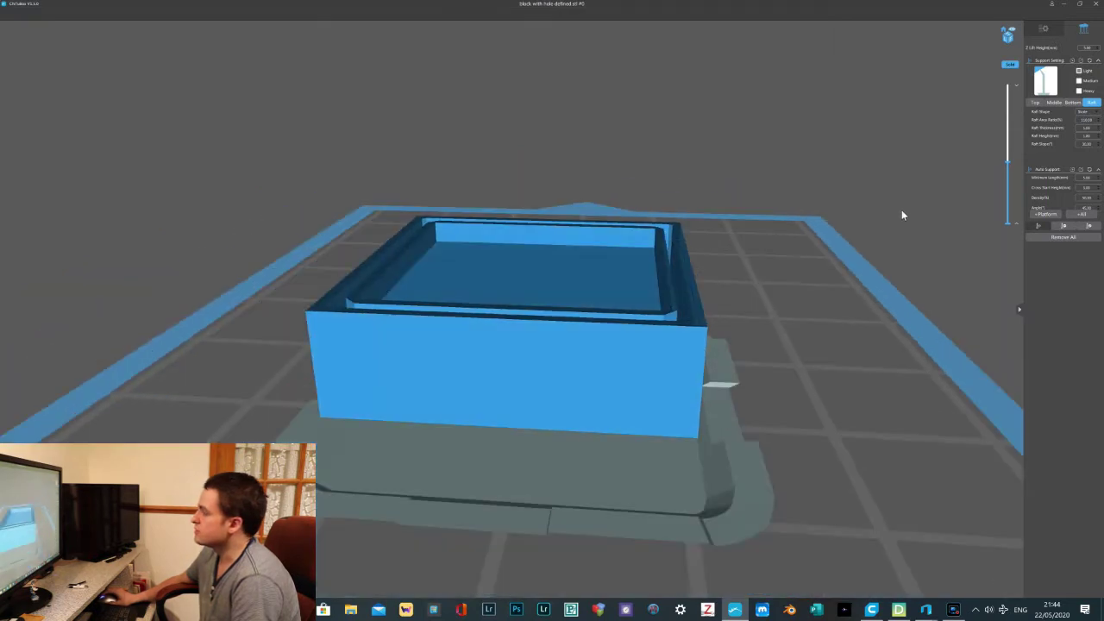
Leave support editing and tilt the block onto one lower edge with the green rotation ring, accepting the removal of its supports
left_click(1045, 31)
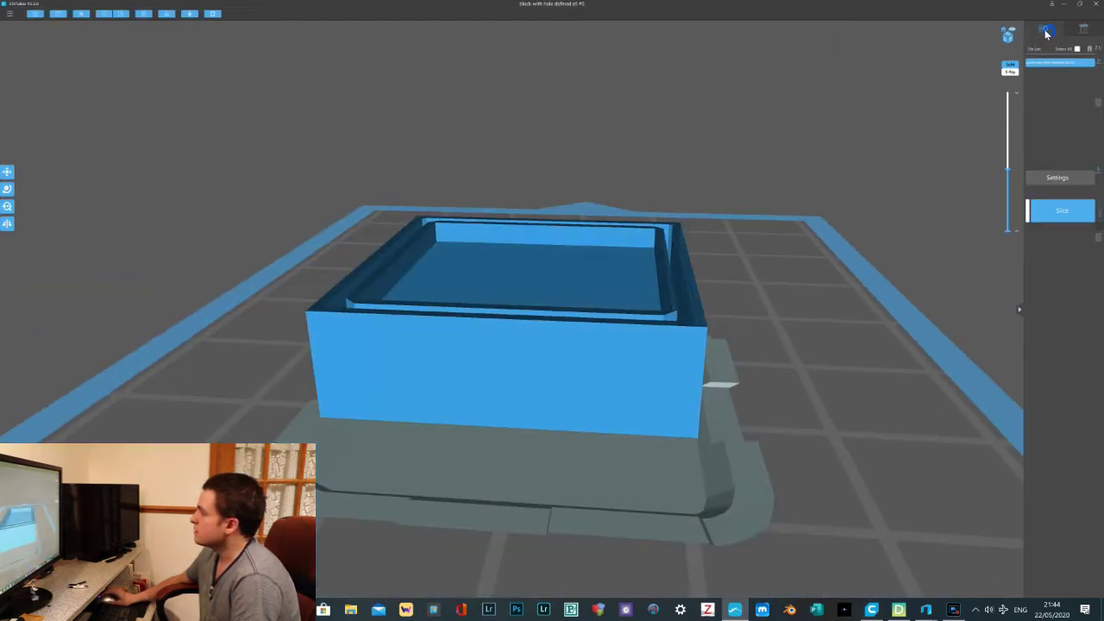
left_click(8, 189)
left_click(610, 197)
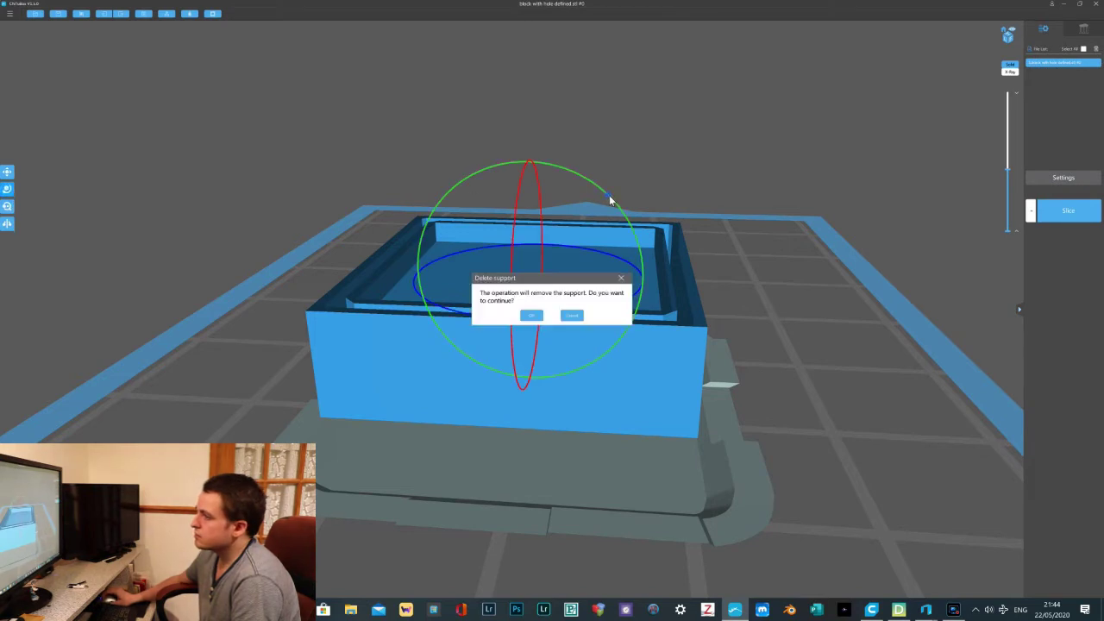
left_click(541, 315)
middle_click_drag(608, 196, 613, 196)
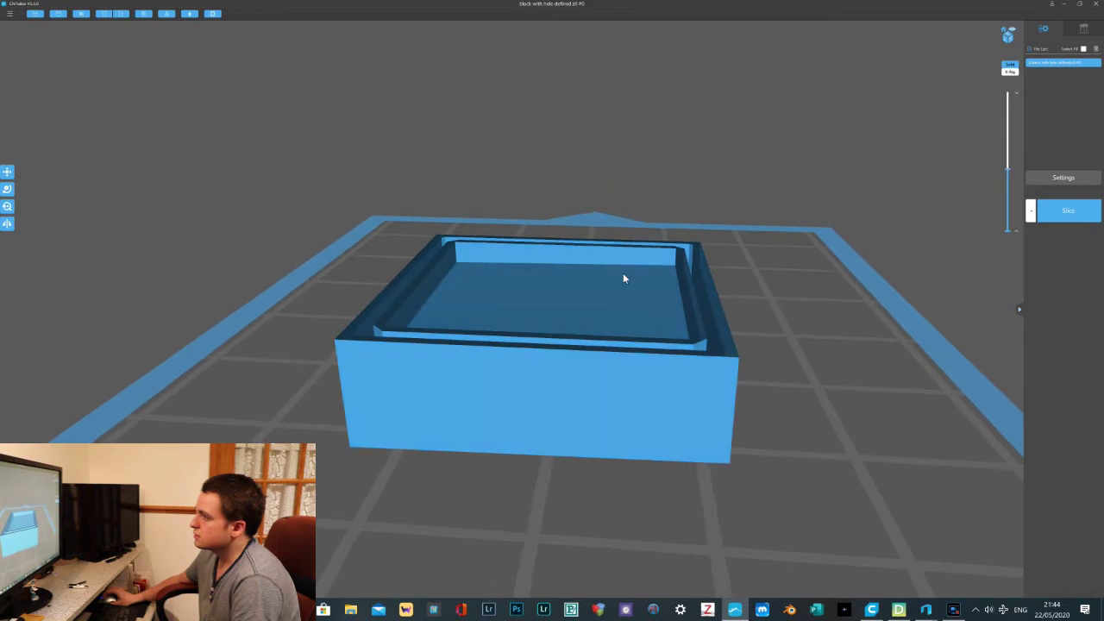
left_click(620, 214)
left_click(619, 271)
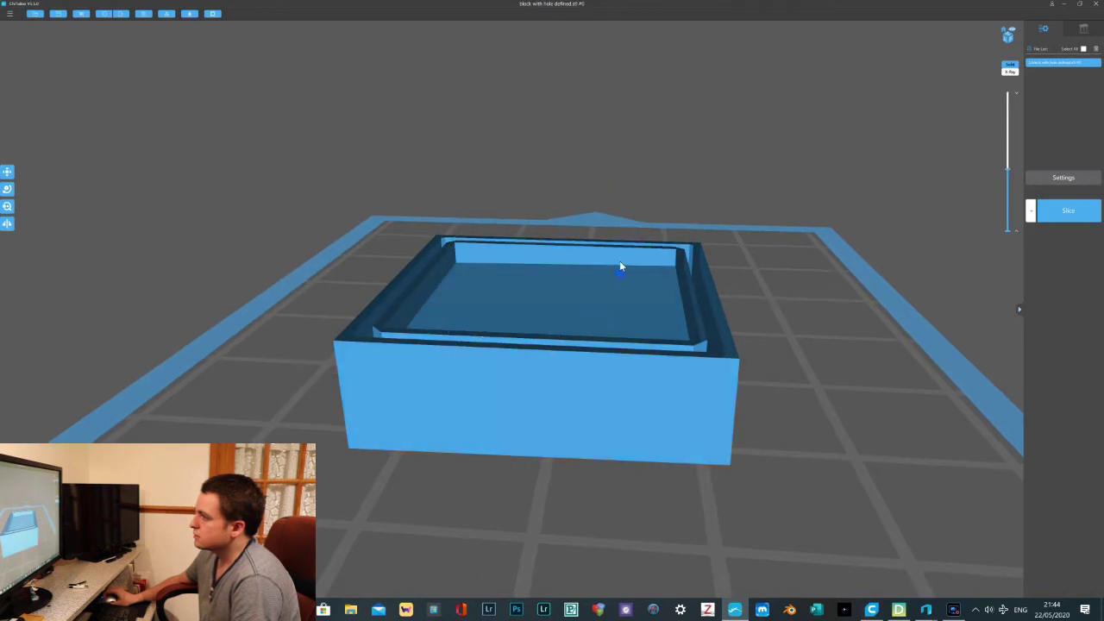
left_click_drag(641, 234, 644, 240)
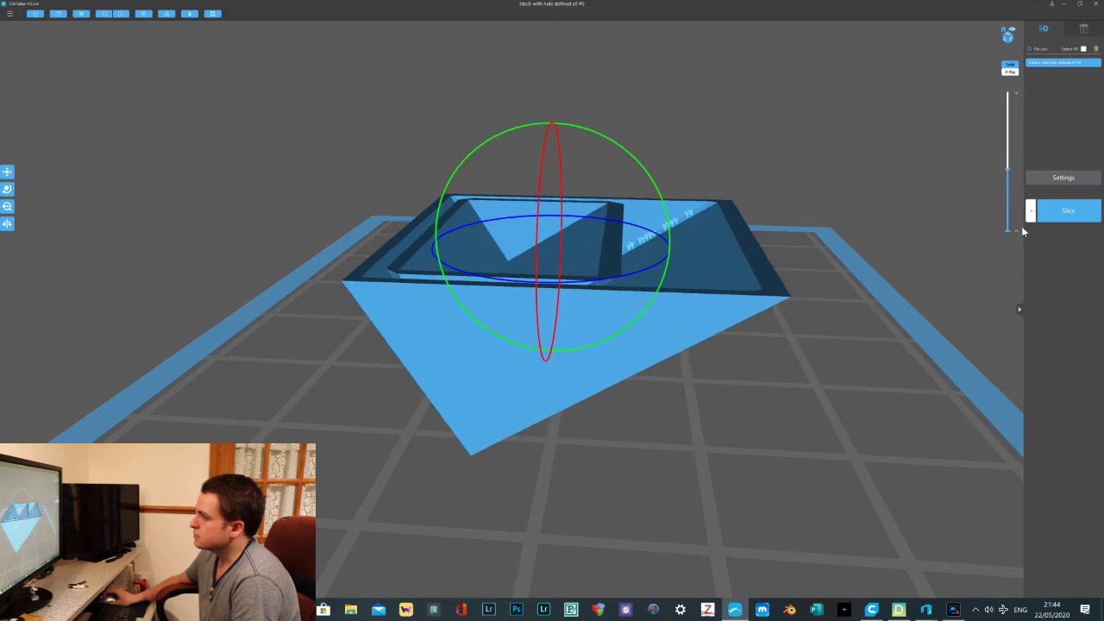
Raise the layer preview, return to support editing, and examine the underside of the tilted block
left_click(1008, 172)
left_click_drag(1007, 155, 993, 137)
right_click_drag(913, 237, 906, 221)
left_click(1069, 30)
scroll(763, 314, "up", 5)
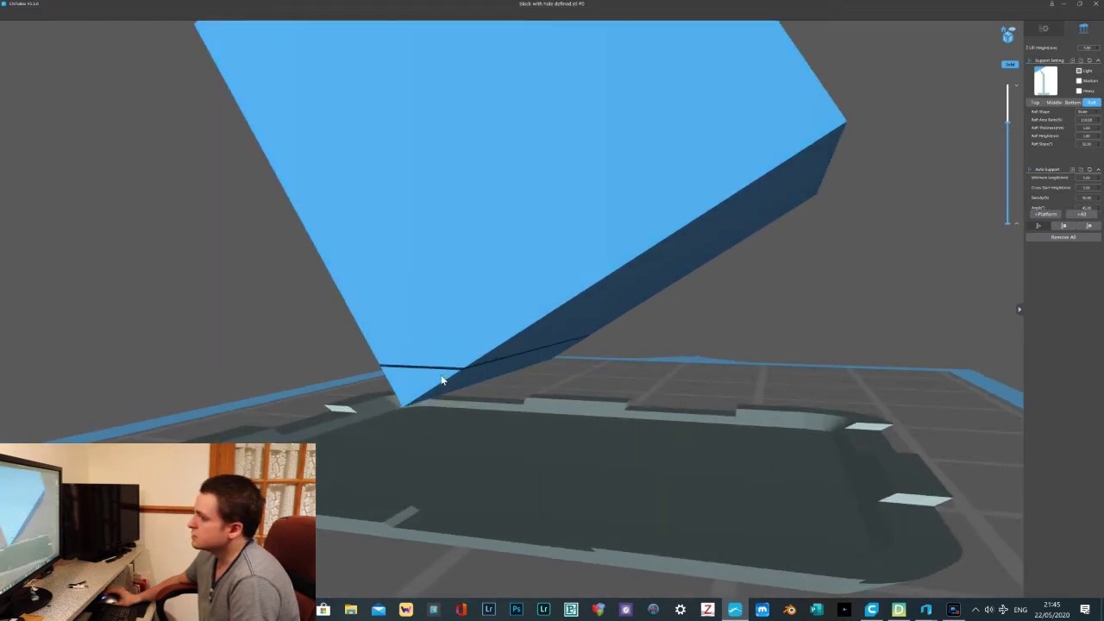
right_click_drag(632, 382, 461, 267)
right_click_drag(650, 285, 507, 408)
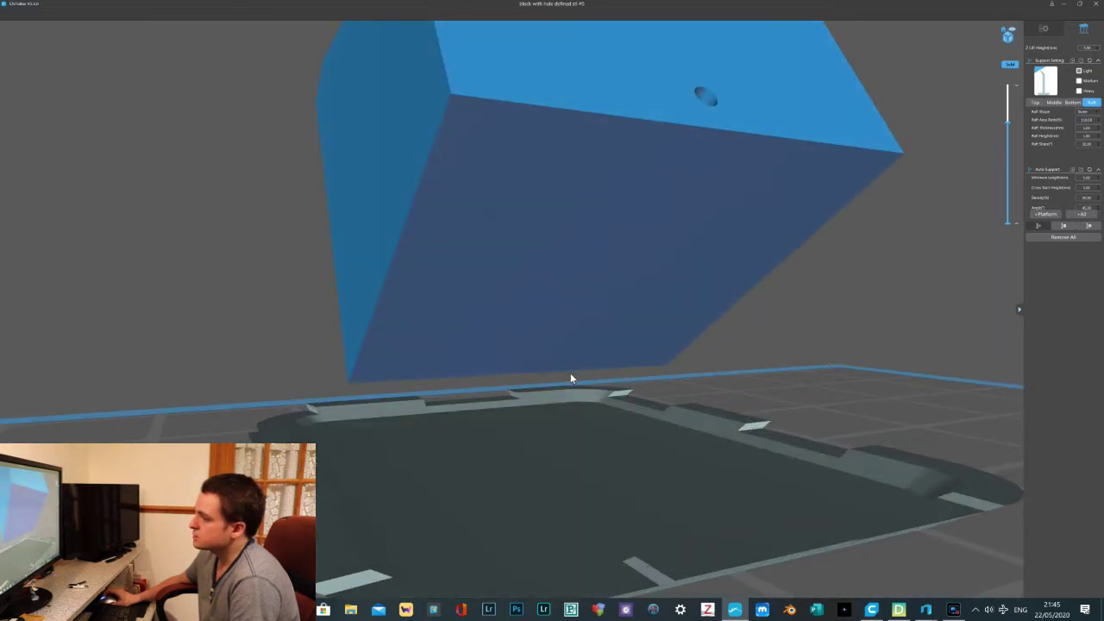
right_click_drag(566, 374, 565, 374)
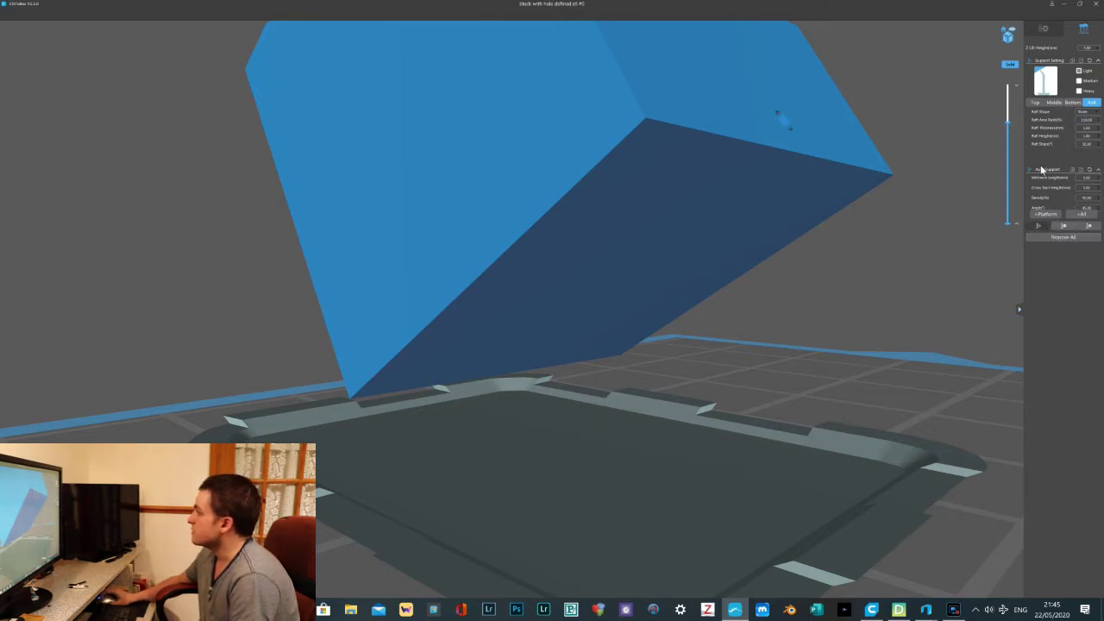
mouse_move(1007, 124)
left_mouse_down()
mouse_move(1003, 181)
mouse_move(1000, 121)
left_mouse_up()
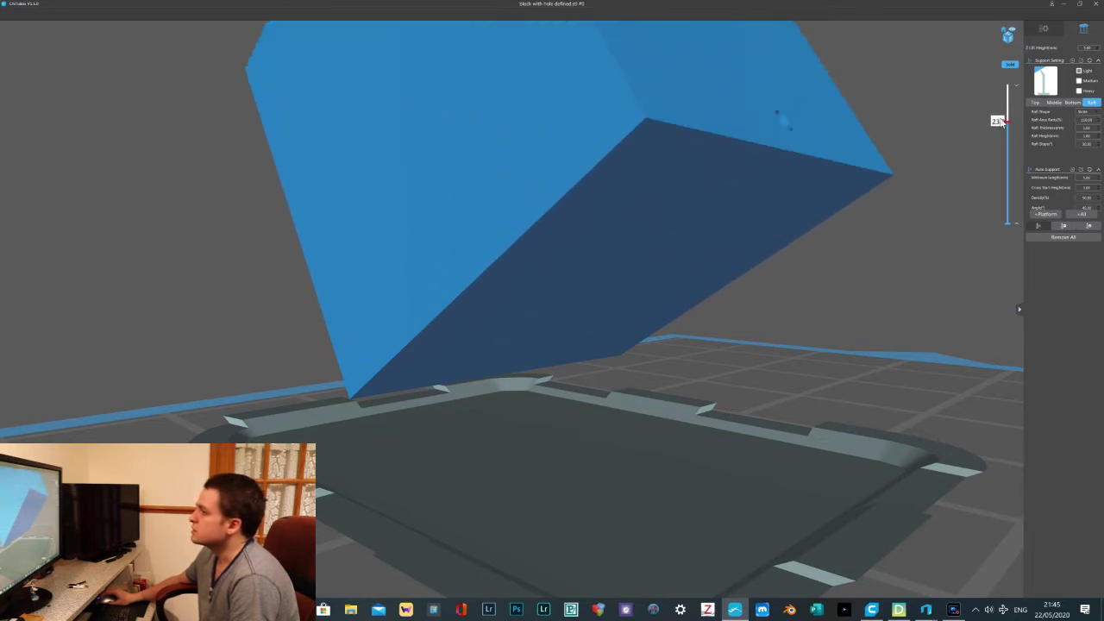
mouse_move(830, 257)
left_mouse_down()
mouse_move(894, 250)
mouse_move(828, 256)
left_mouse_up()
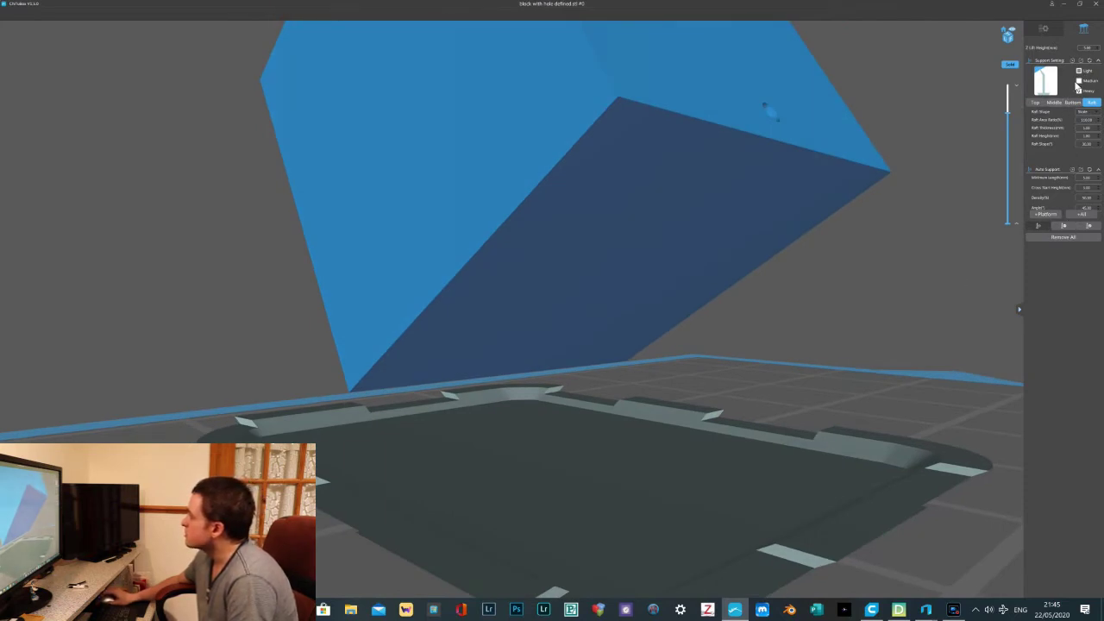
Place Medium supports at the four corners of the tilted block's underside, and switch the support type to Heavy
right_click_drag(979, 154, 871, 207)
scroll(587, 373, "up", 2)
scroll(406, 395, "up", 3)
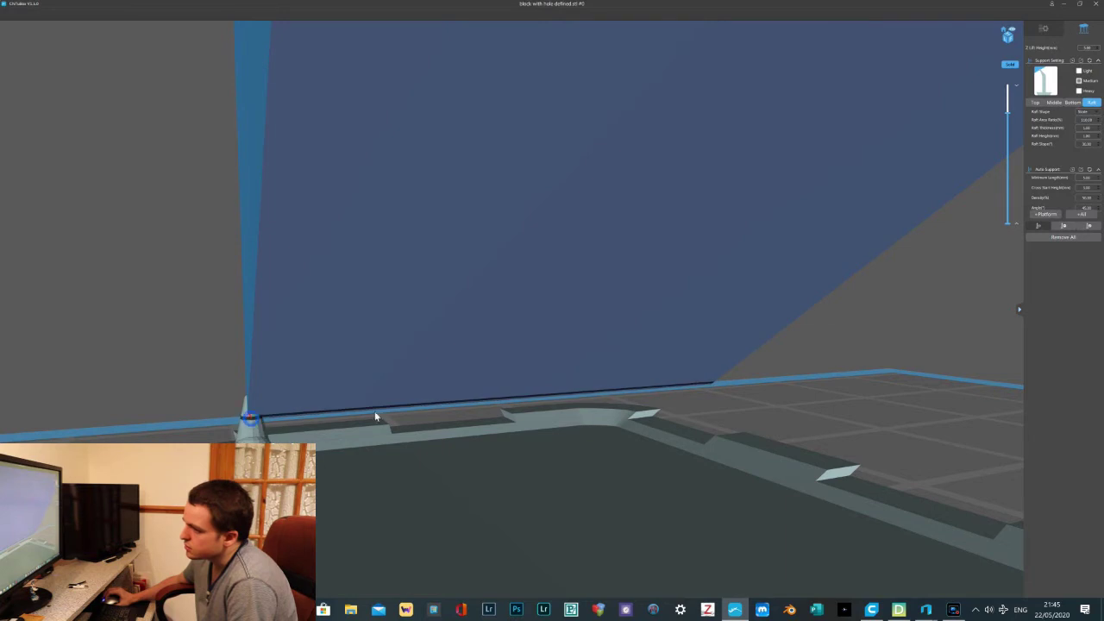
right_click_drag(712, 394, 727, 180)
left_click(755, 369)
scroll(765, 398, "down", 3)
left_click(747, 160)
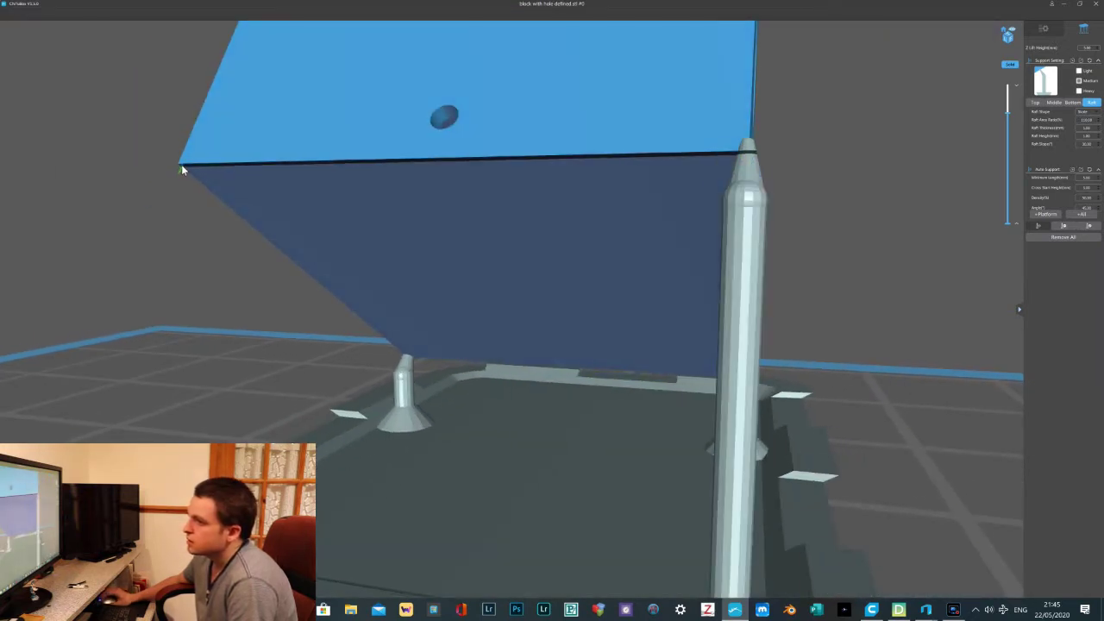
left_click(181, 165)
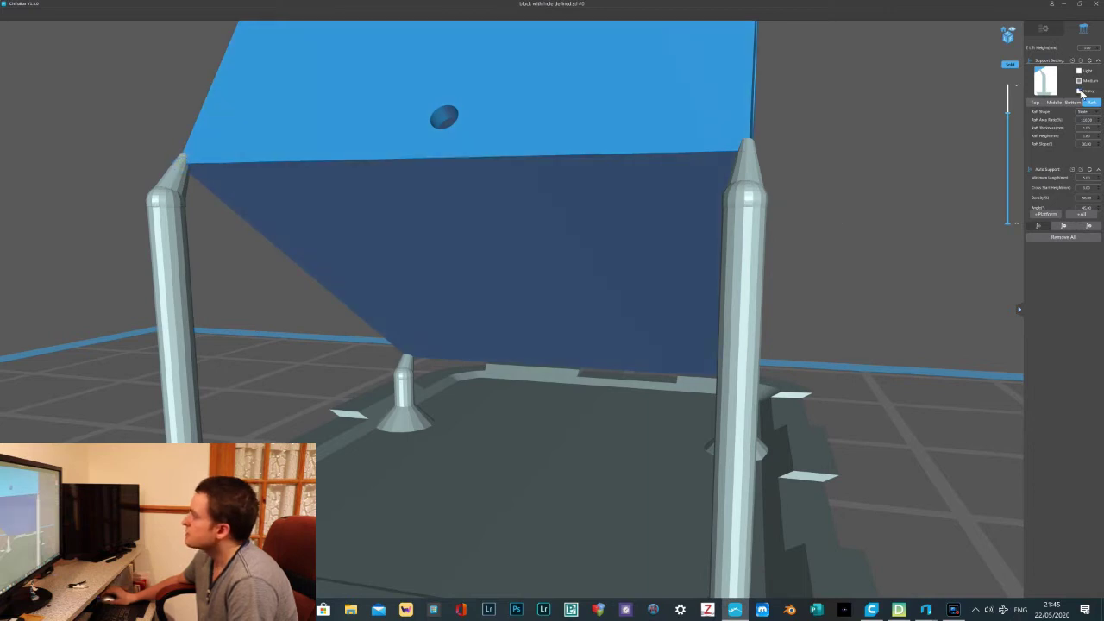
right_click_drag(622, 383, 599, 329)
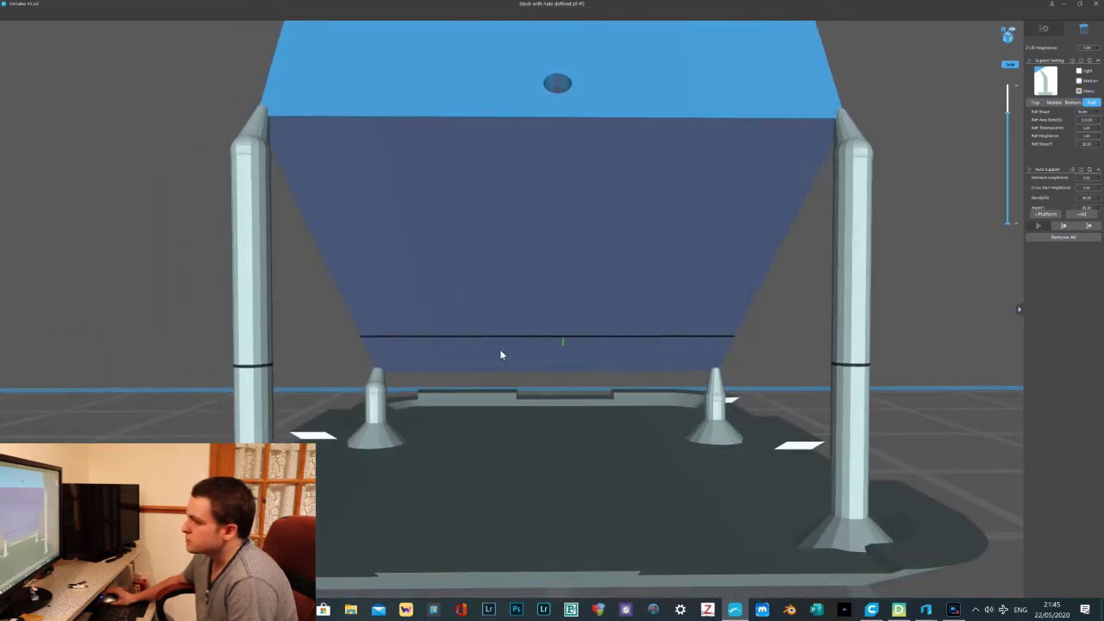
Place five Heavy supports up one sloping side edge of the tilted block's underside
left_click(386, 351)
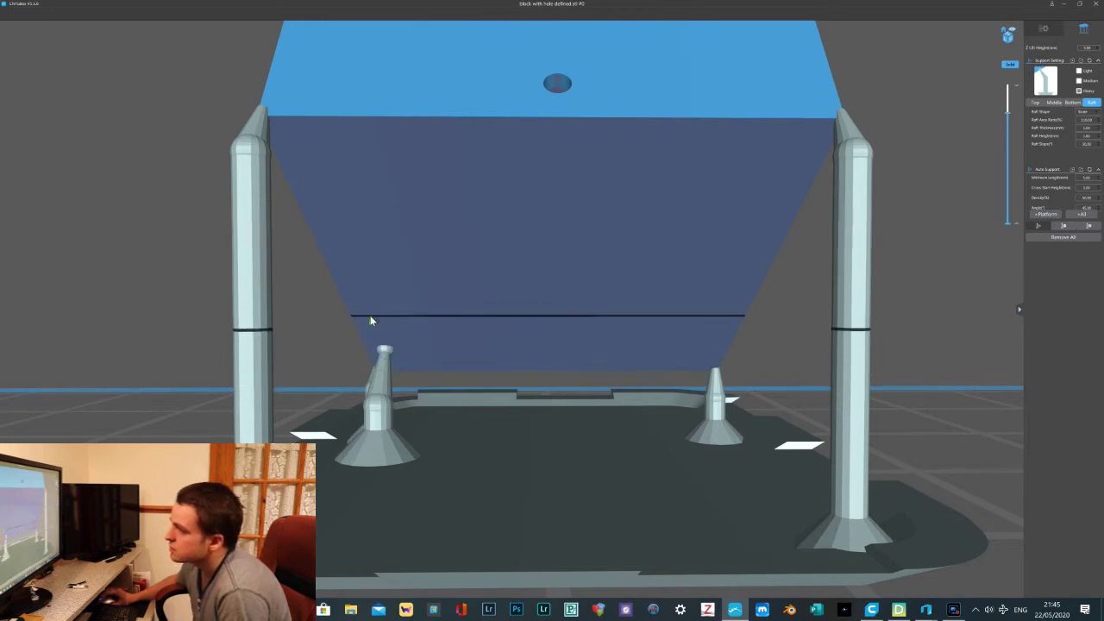
left_click(408, 309)
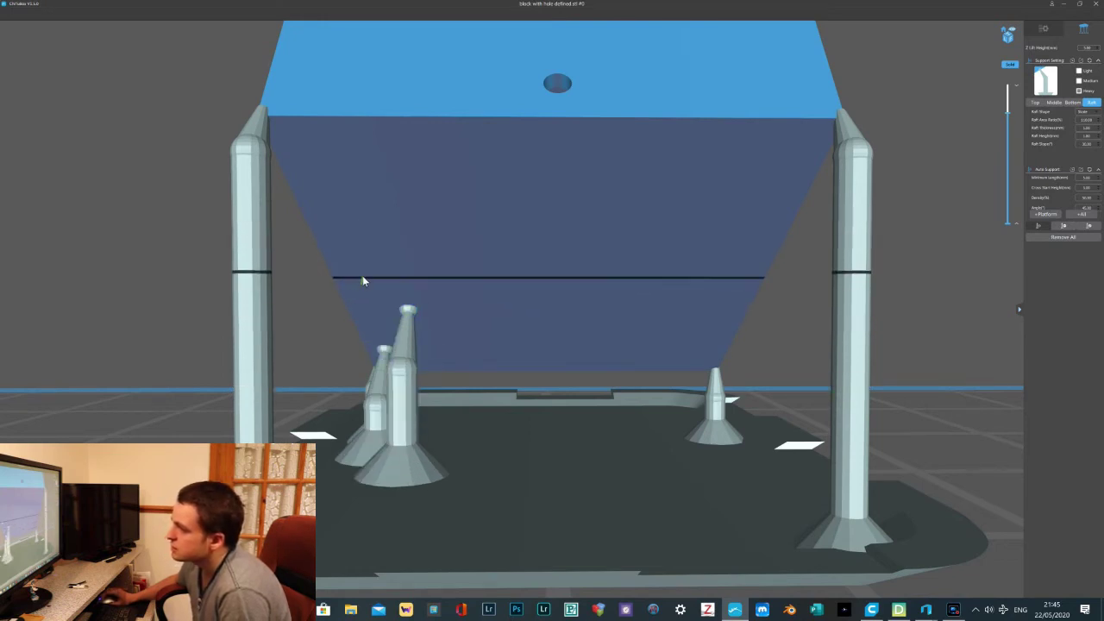
left_click(362, 275)
left_click(340, 201)
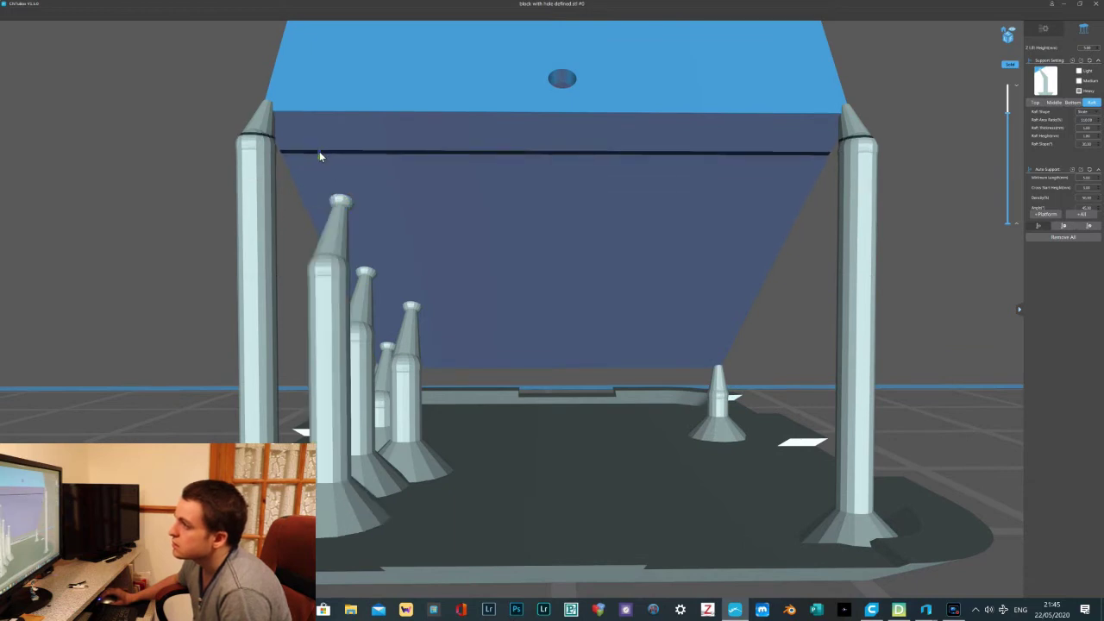
left_click(318, 151)
Place a Heavy support just above the underside's lowest edge and three more spaced along that edge
left_click(457, 340)
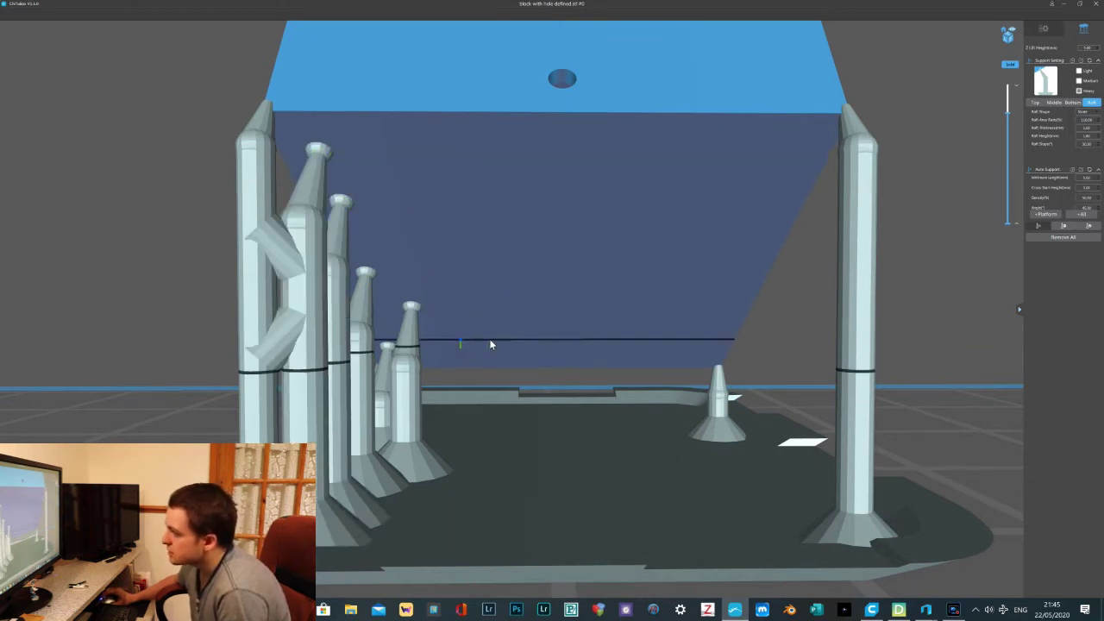
scroll(557, 379, "up", 5)
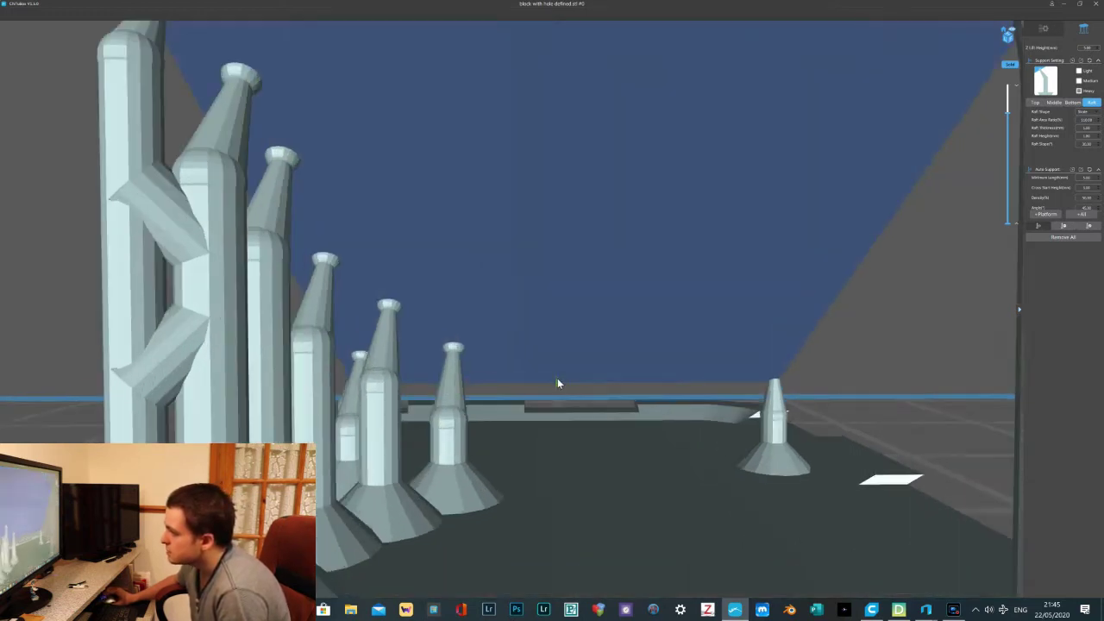
right_click_drag(558, 388, 550, 371)
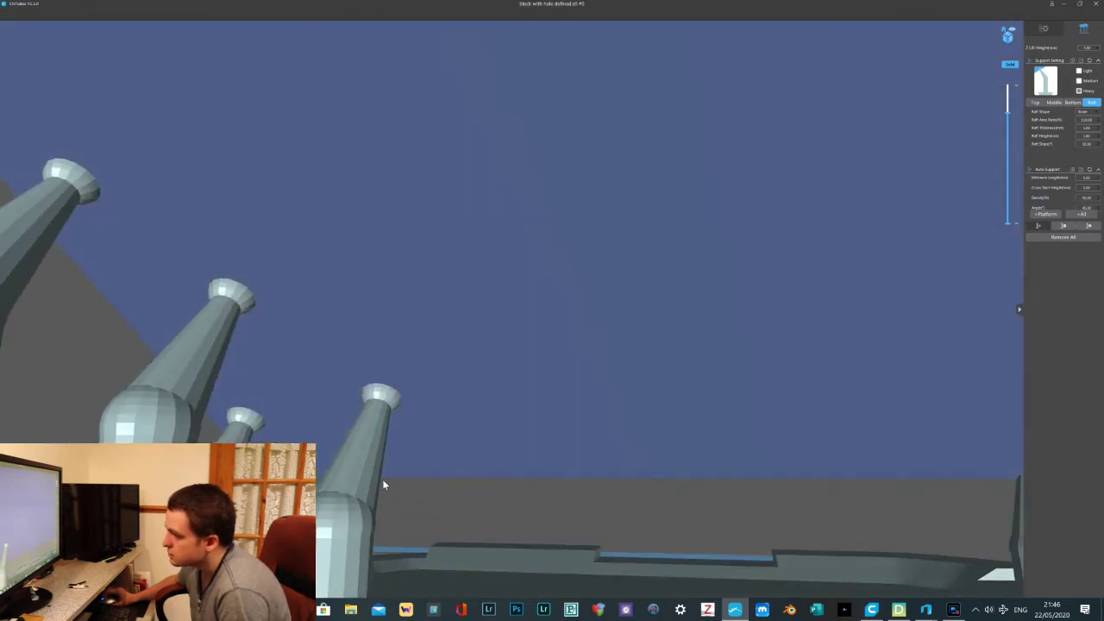
right_click_drag(511, 471, 563, 441)
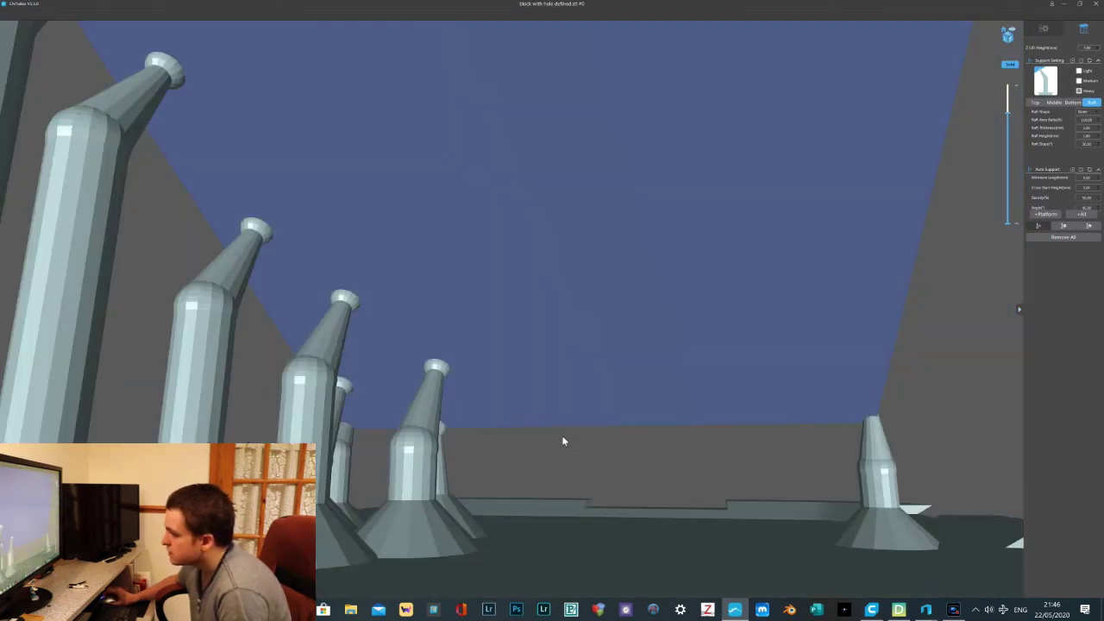
left_click(531, 425)
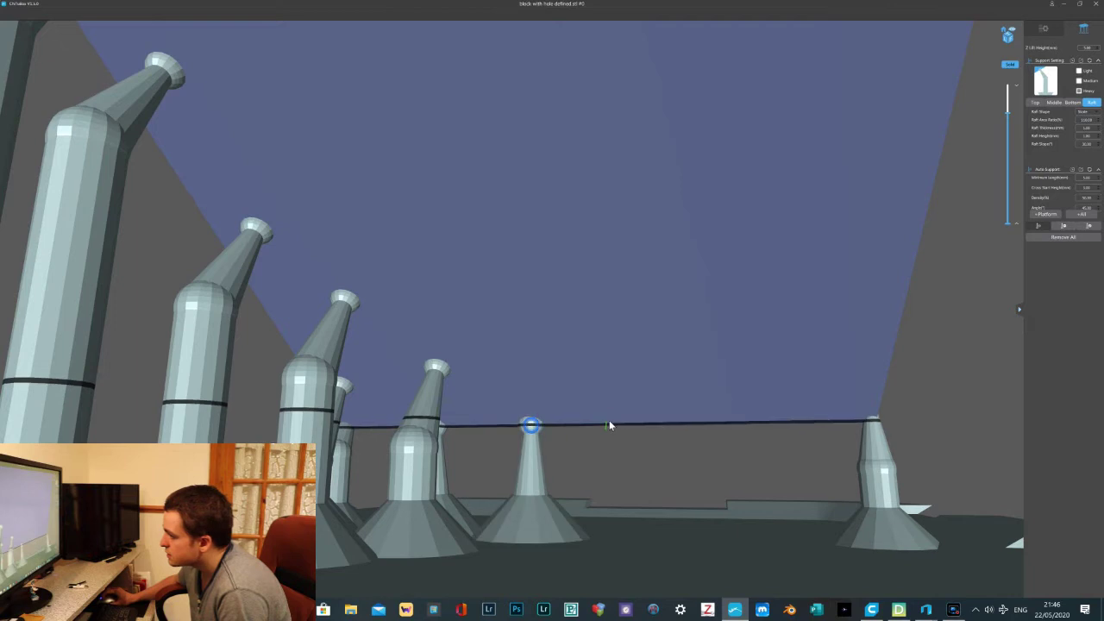
left_click(628, 424)
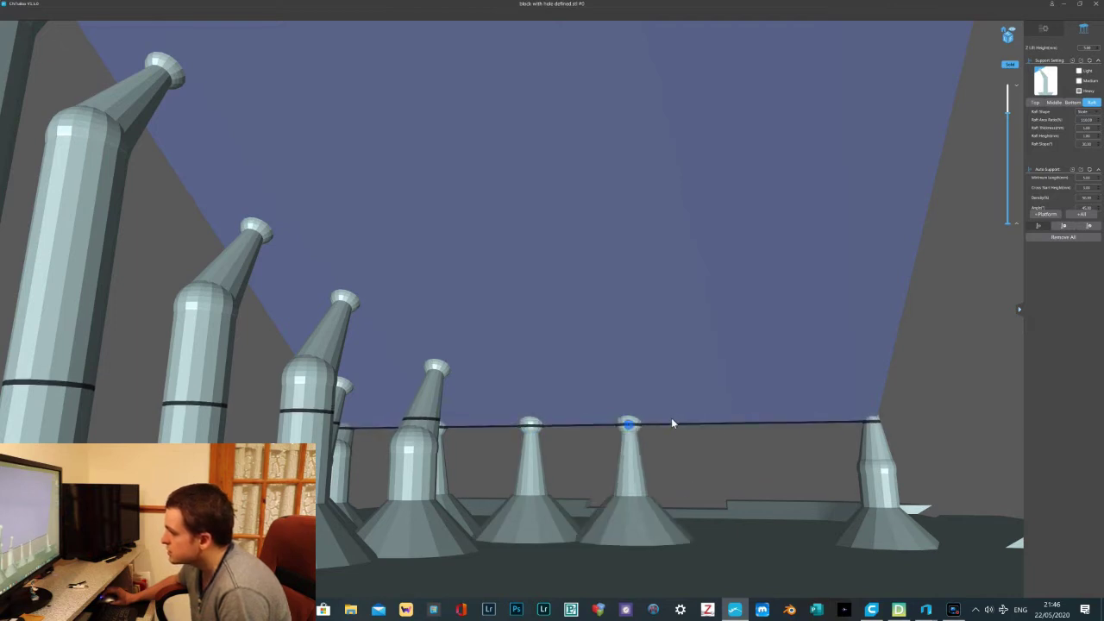
left_click(736, 423)
Place four Heavy supports up the opposite sloping side edge of the block's underside
scroll(748, 429, "up", 2)
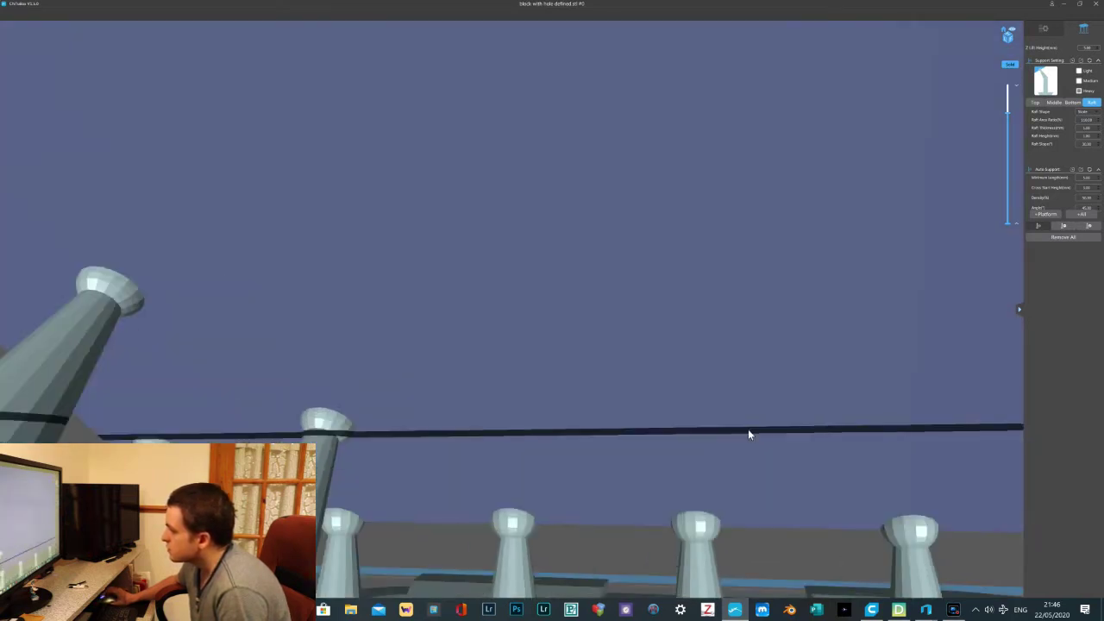
scroll(745, 429, "down", 5)
right_click_drag(735, 387, 747, 375)
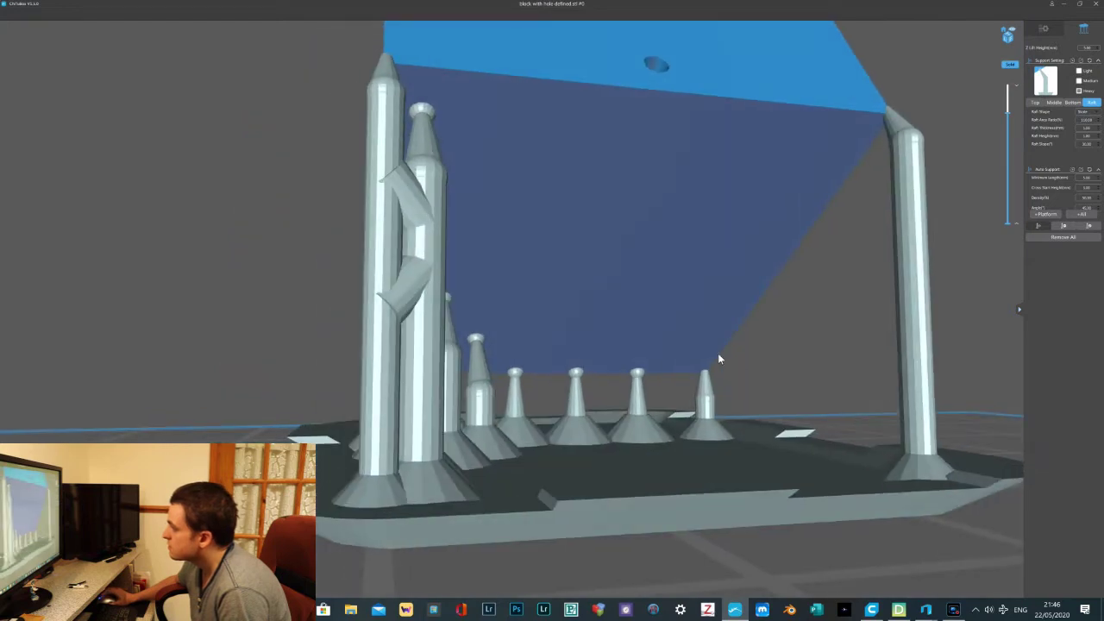
left_click(723, 346)
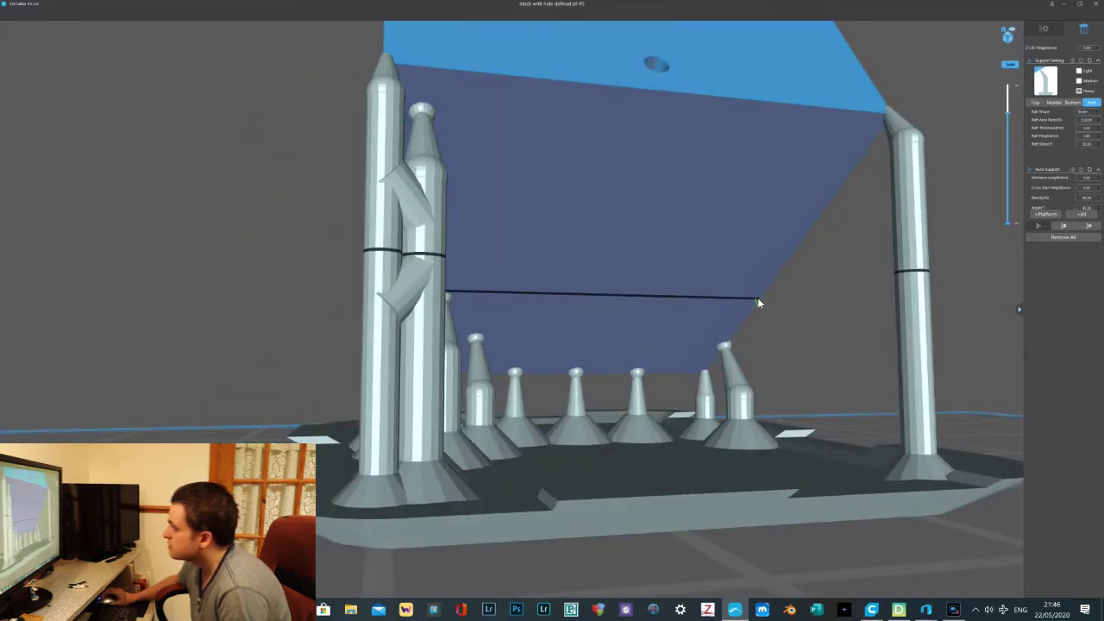
left_click(757, 301)
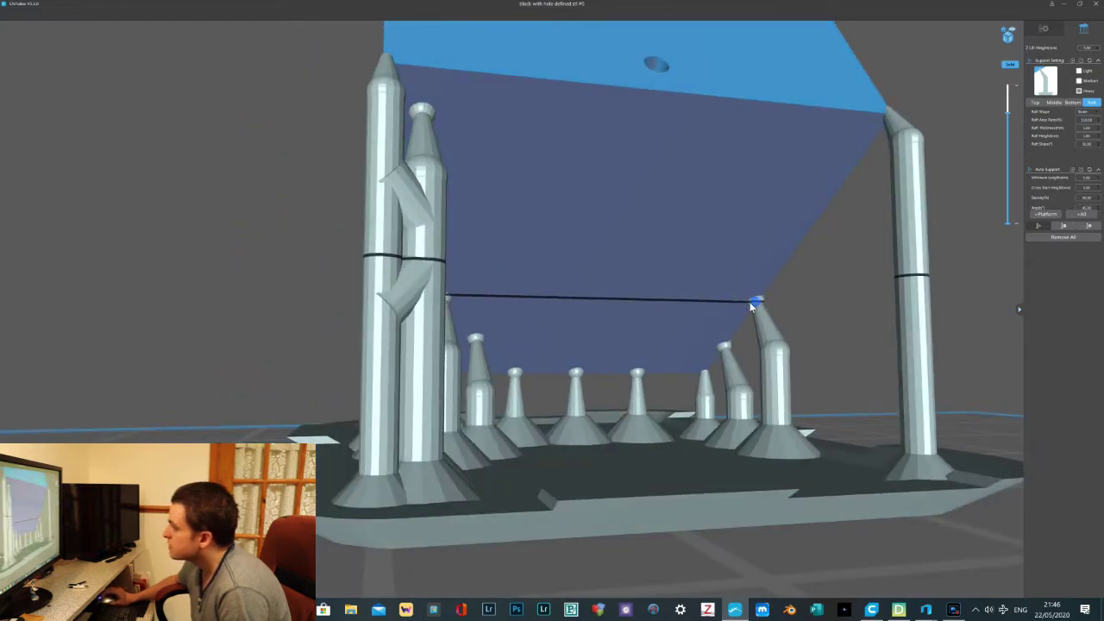
left_click(803, 234)
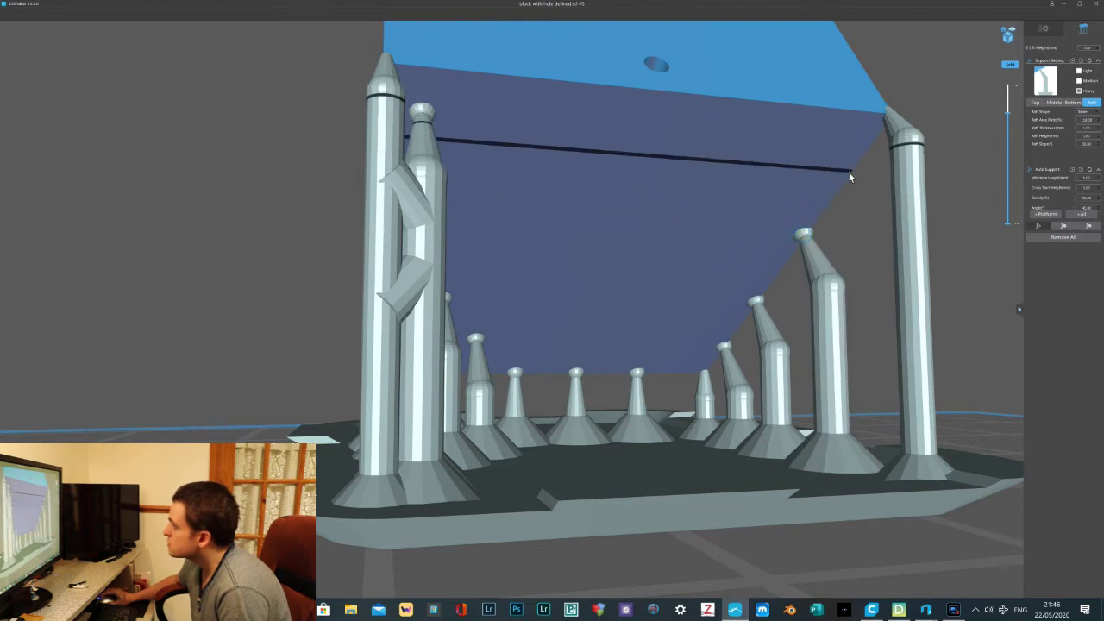
left_click(849, 172)
Place three Heavy supports along the upper edge of the block's underside and three more across its middle
left_click(784, 123)
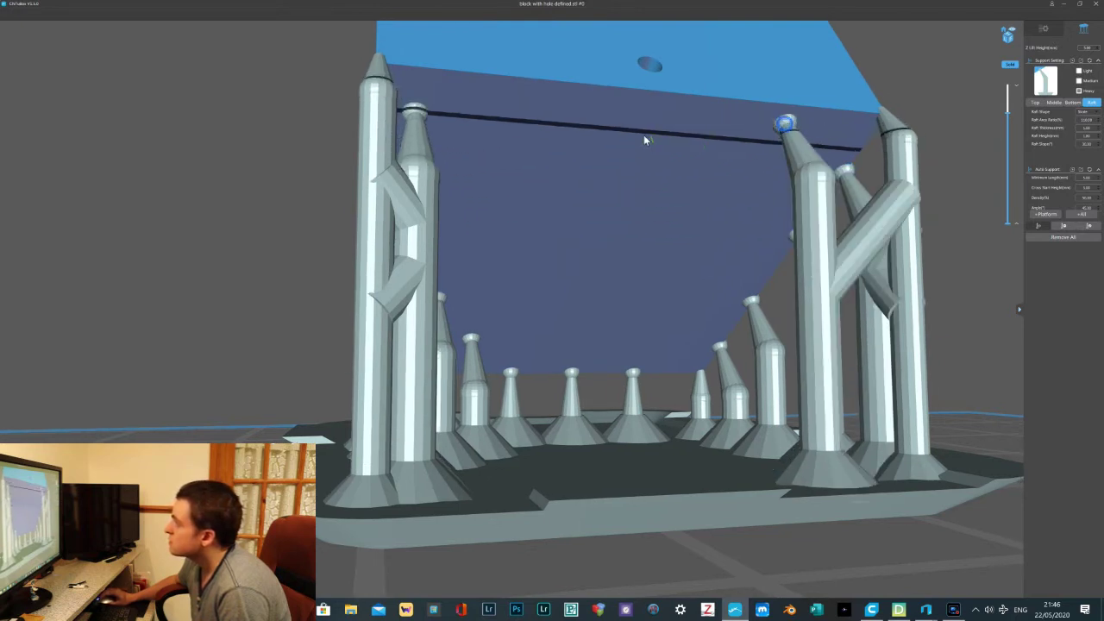
left_click(634, 121)
left_click(480, 111)
mouse_move(588, 283)
right_mouse_down()
mouse_move(623, 370)
mouse_move(659, 330)
mouse_move(648, 331)
mouse_move(640, 289)
mouse_move(567, 298)
mouse_move(577, 298)
right_mouse_up()
left_click(540, 298)
left_click(532, 248)
left_click(692, 241)
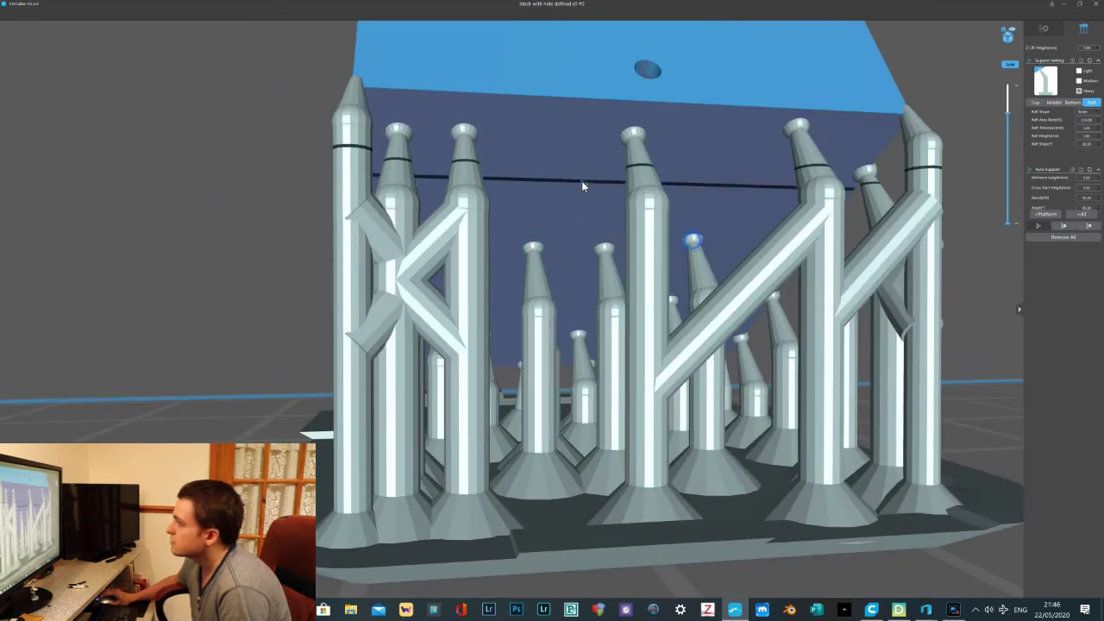
Add four Heavy supports in the remaining gaps of the block's underside and examine the manual supports from several sides
right_click_drag(734, 190, 500, 279)
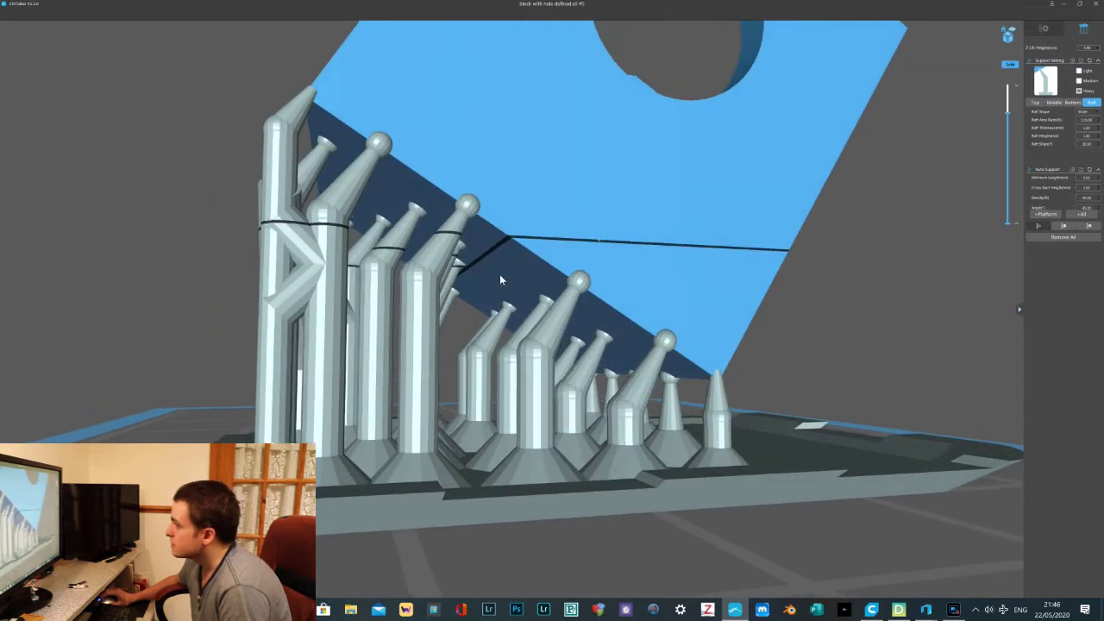
left_click(478, 287)
left_click(495, 280)
right_click_drag(550, 296, 576, 312)
left_click(562, 312)
left_click(365, 203)
right_click_drag(487, 298, 619, 320)
right_click_drag(578, 332, 581, 344)
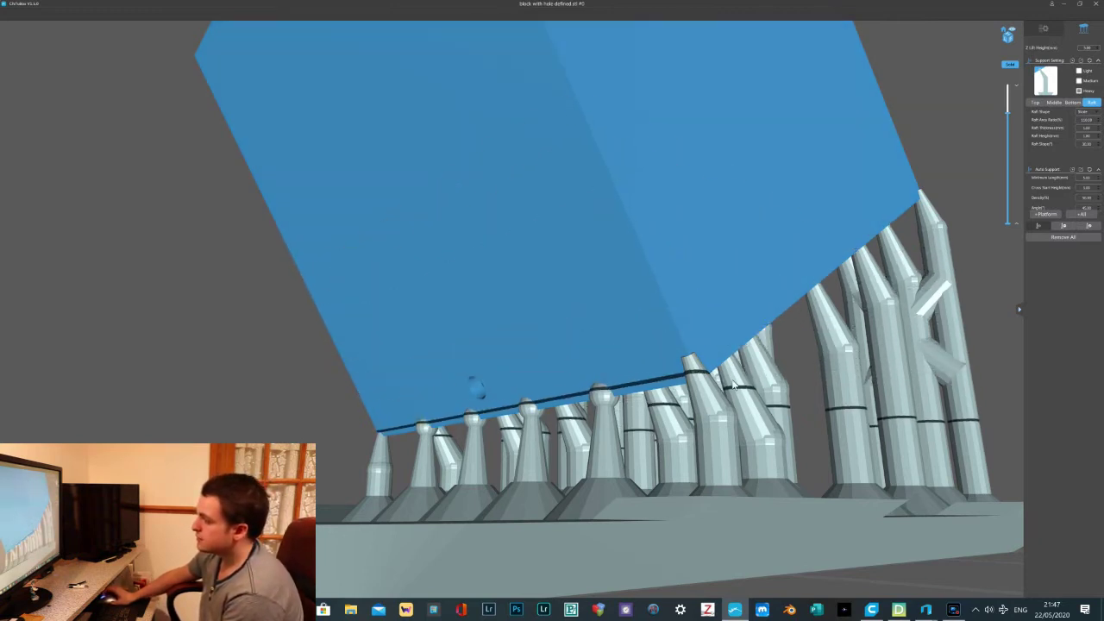
scroll(694, 379, "up", 6)
scroll(695, 395, "down", 6)
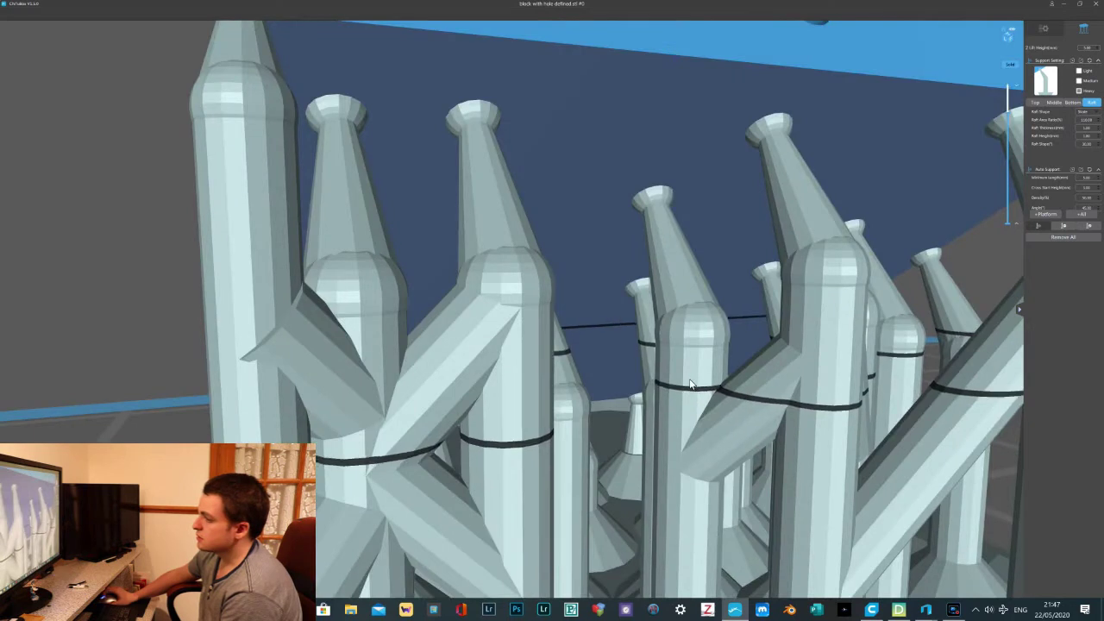
scroll(698, 384, "up", 4)
right_click_drag(700, 380, 678, 341)
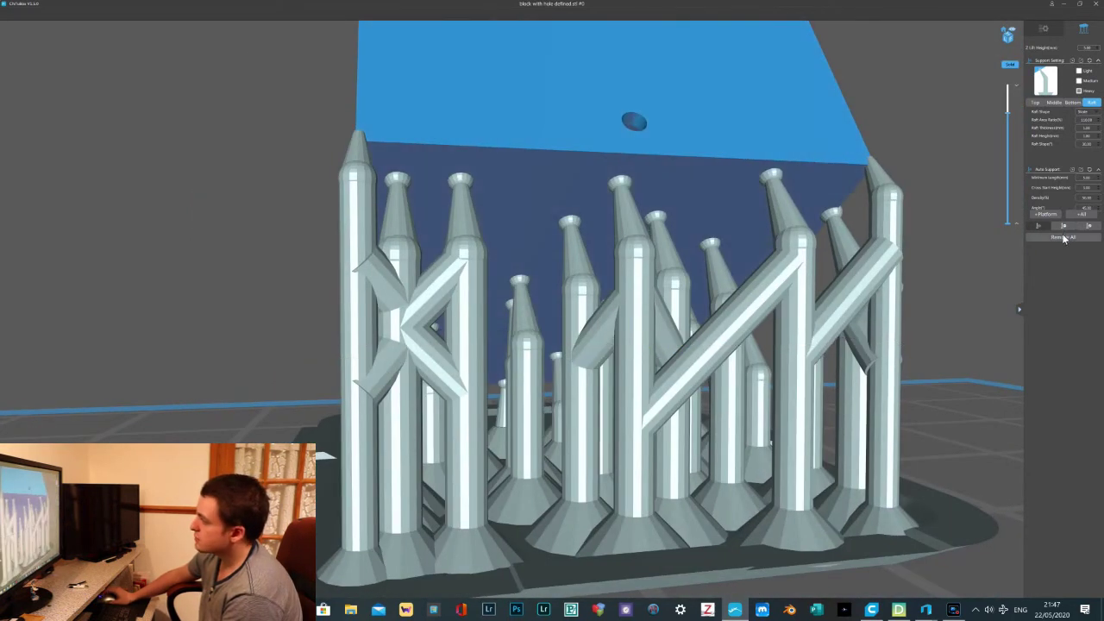
Remove all the manual supports and auto-generate Heavy supports for the whole block with the All option
left_click(1062, 238)
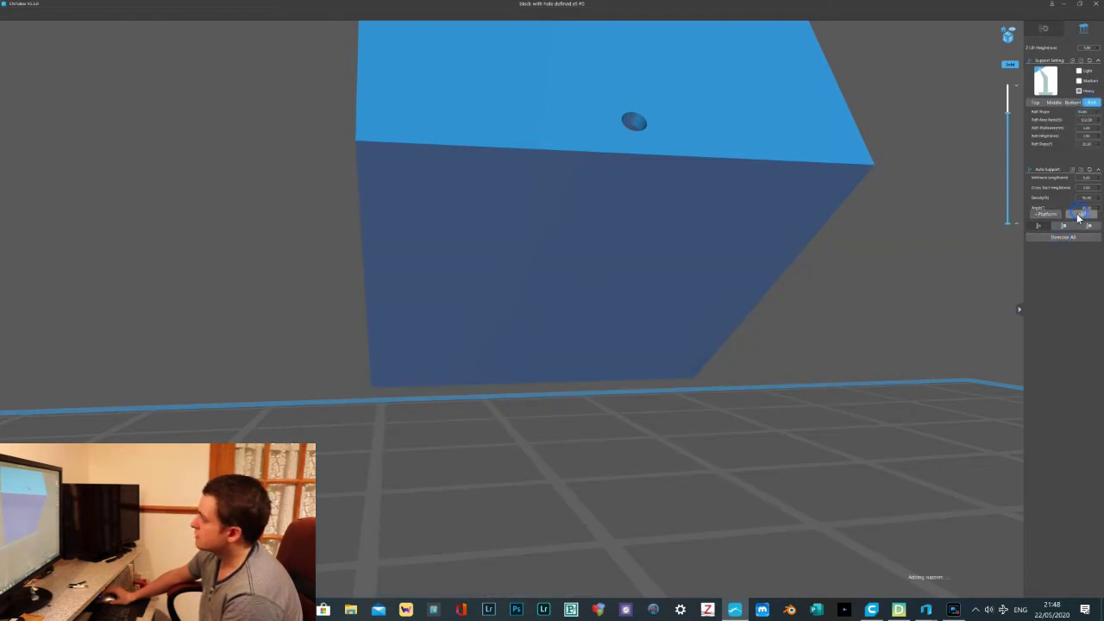
right_click_drag(844, 252, 1012, 226)
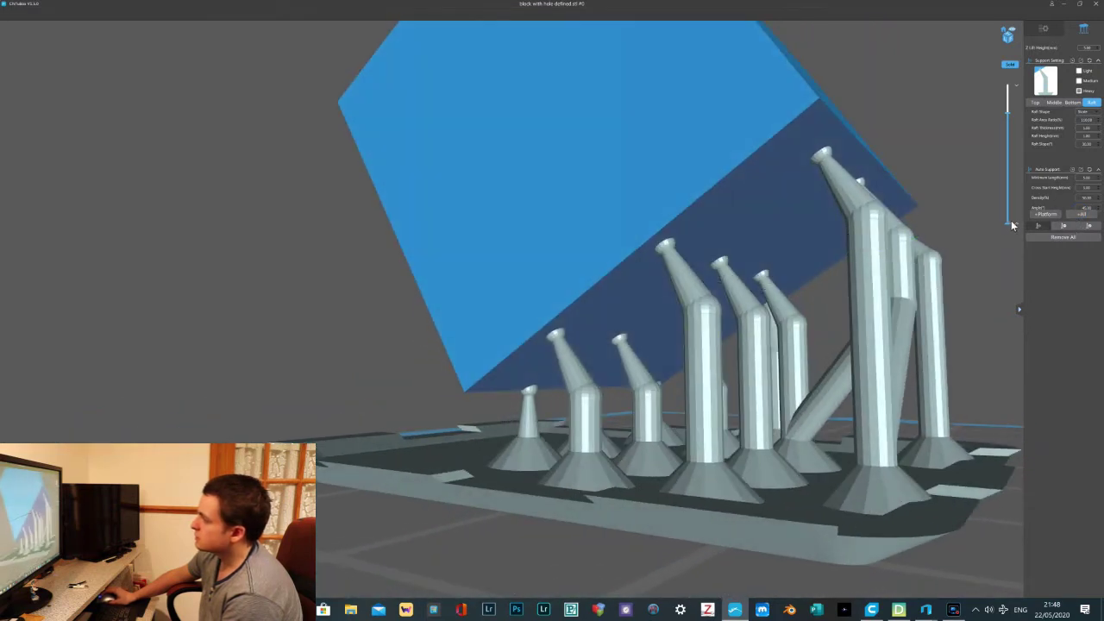
Regenerate the automatic supports with the Platform option, accepting the removal of the existing ones
left_click(1051, 215)
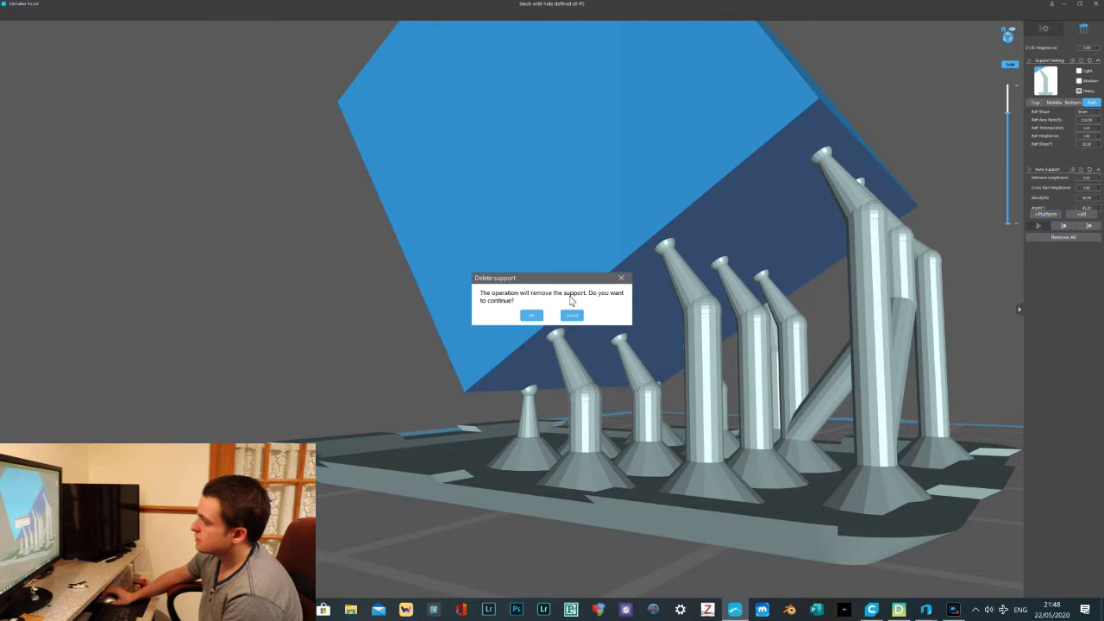
left_click(531, 316)
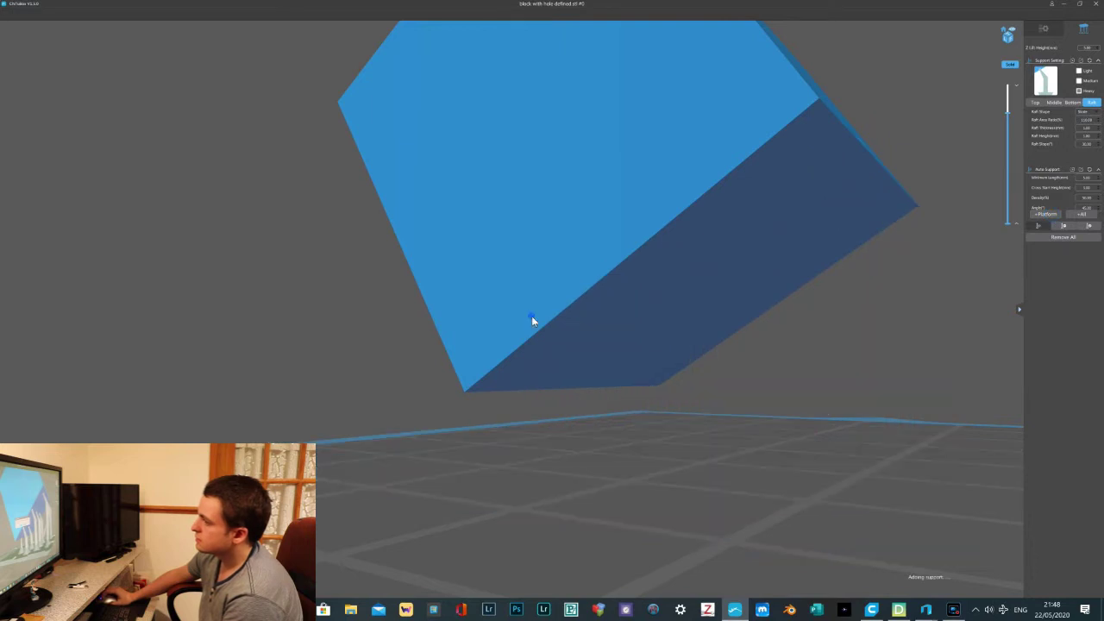
right_click_drag(911, 285, 507, 316)
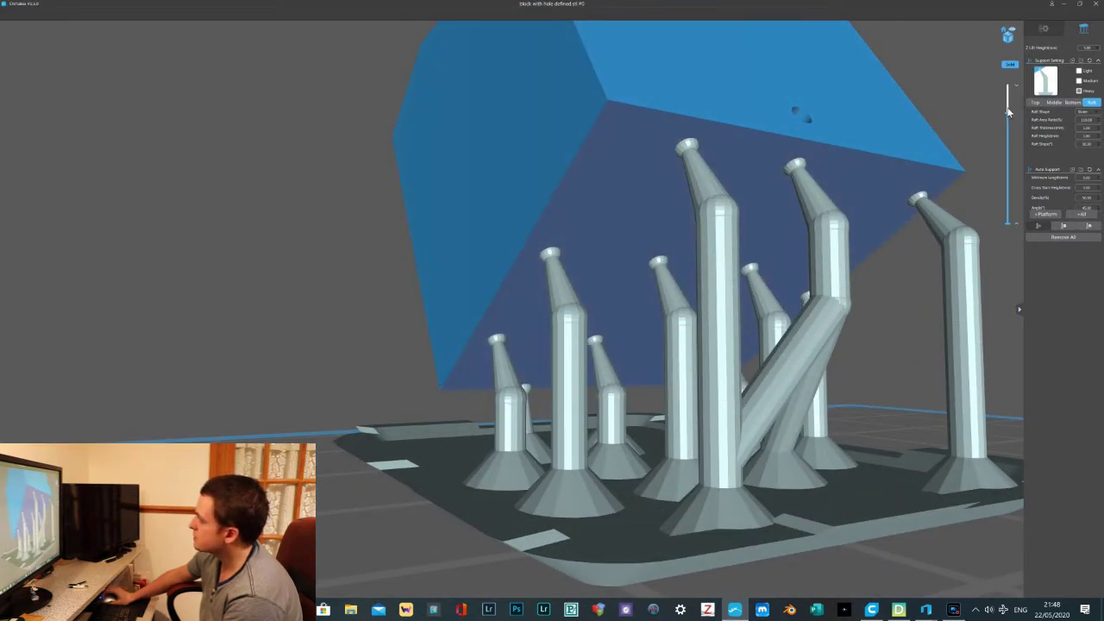
Lower the layer preview to about 5.13 and examine how the automatic supports hold the block's lowest edge
left_click_drag(1006, 121, 995, 205)
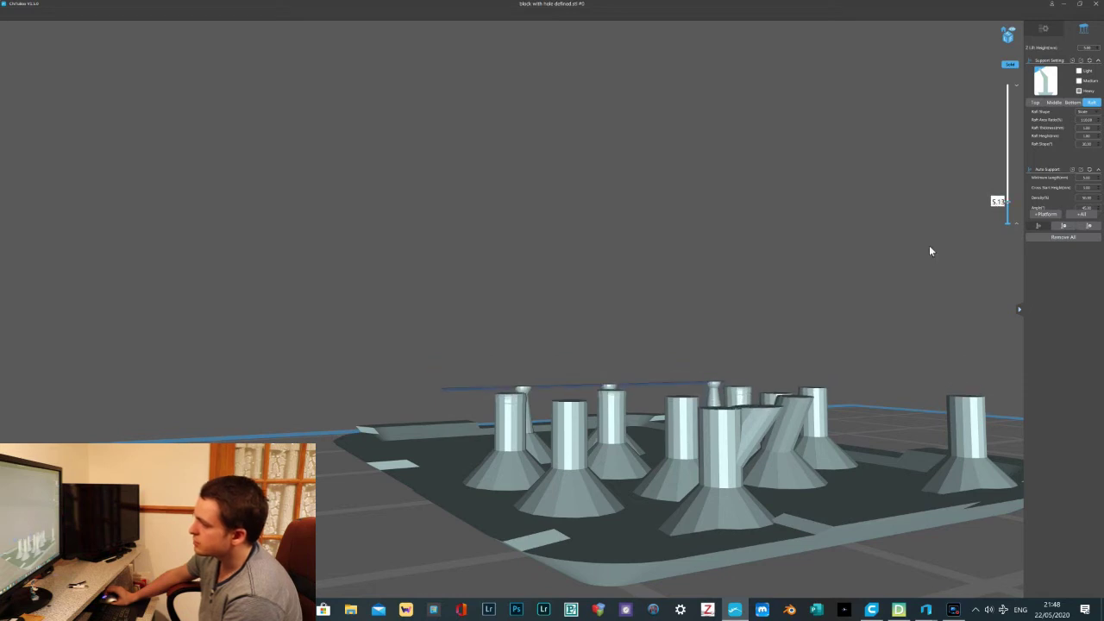
right_click_drag(671, 386, 669, 392)
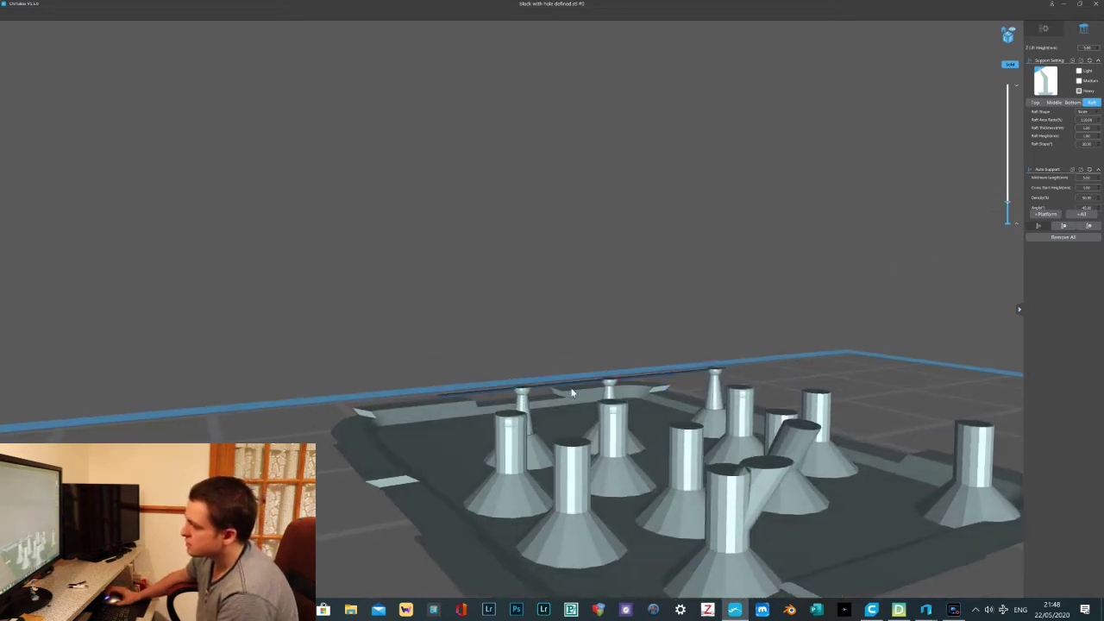
scroll(433, 398, "up", 3)
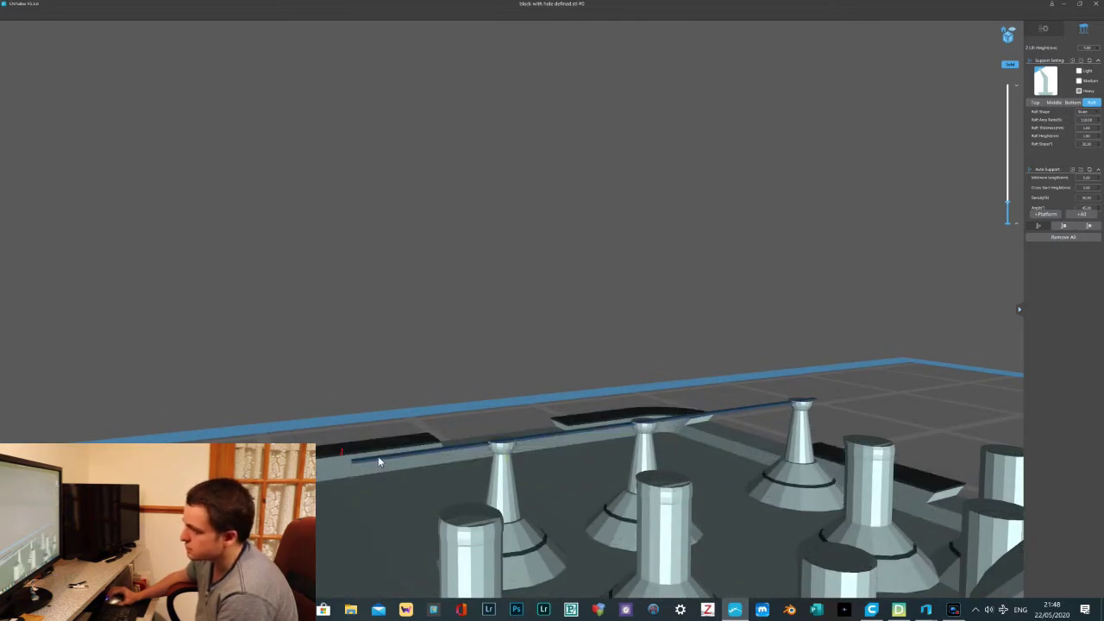
right_click_drag(508, 476, 534, 470)
right_click_drag(567, 462, 772, 458)
scroll(773, 458, "up", 3)
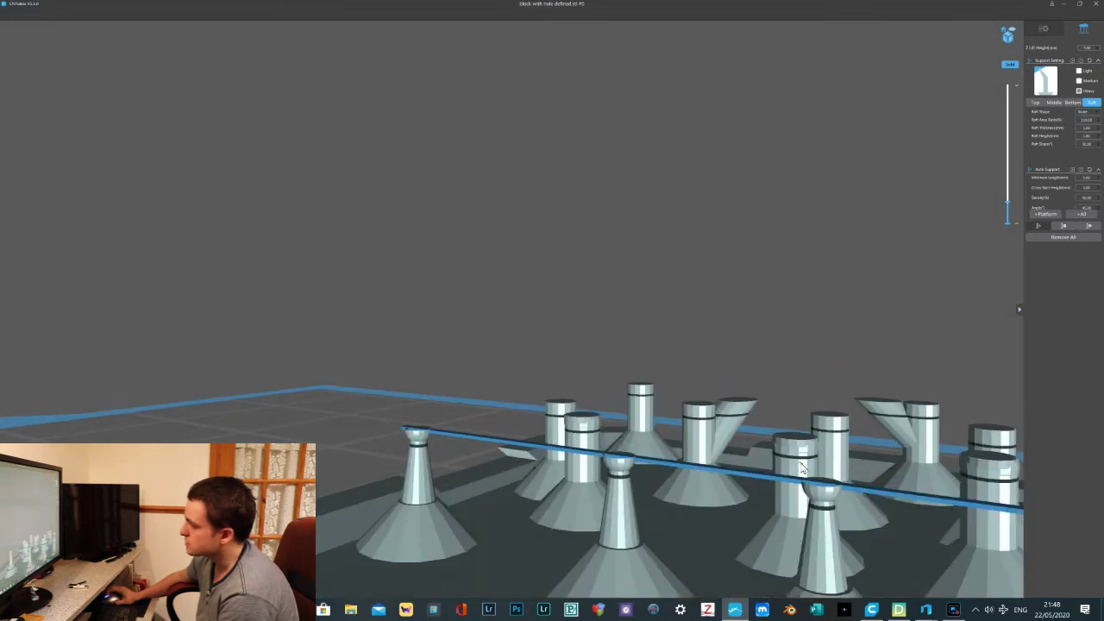
scroll(741, 450, "down", 4)
scroll(791, 462, "up", 2)
scroll(791, 464, "down", 3)
mouse_move(791, 465)
right_mouse_down()
mouse_move(759, 457)
mouse_move(773, 461)
right_mouse_up()
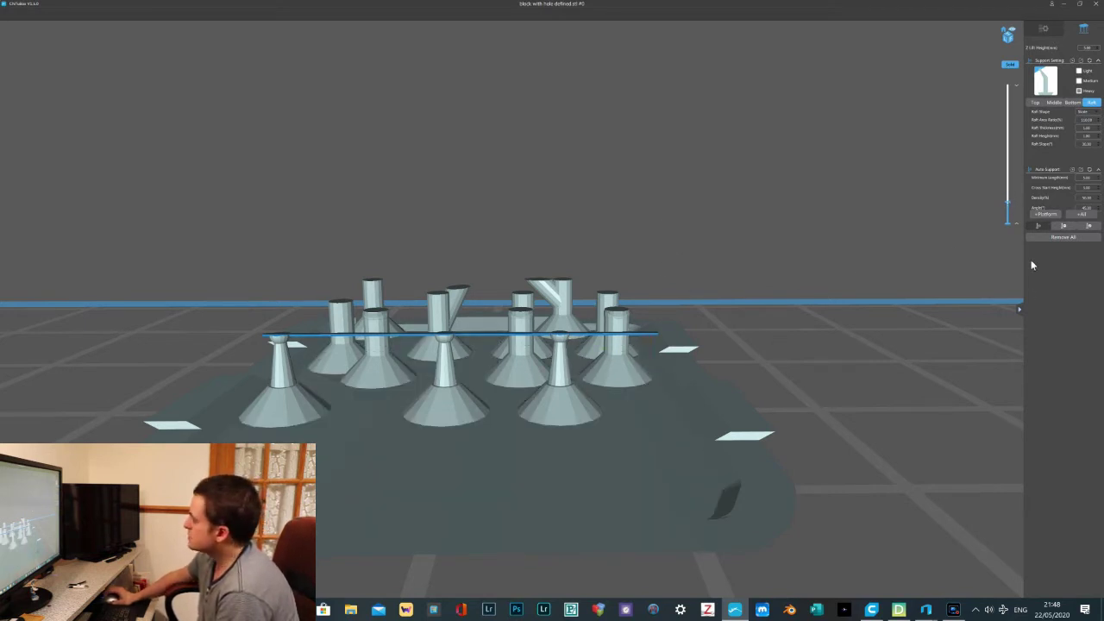
Remove all the automatic supports and clear the remaining raft beneath the block's lowest edge
left_click(1059, 237)
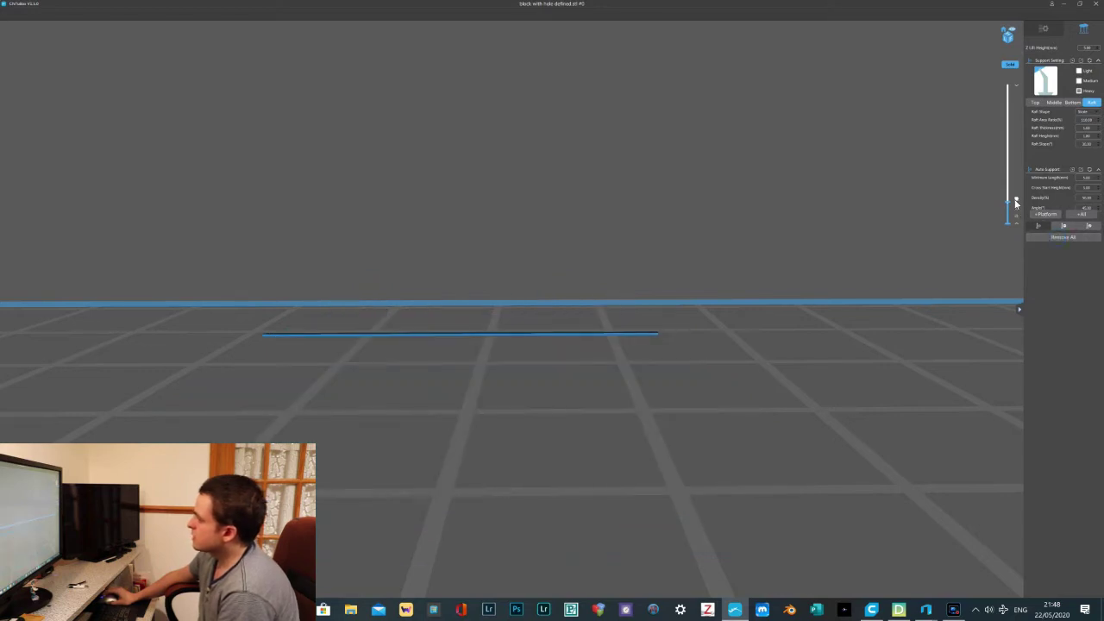
left_click_drag(1008, 205, 1008, 204)
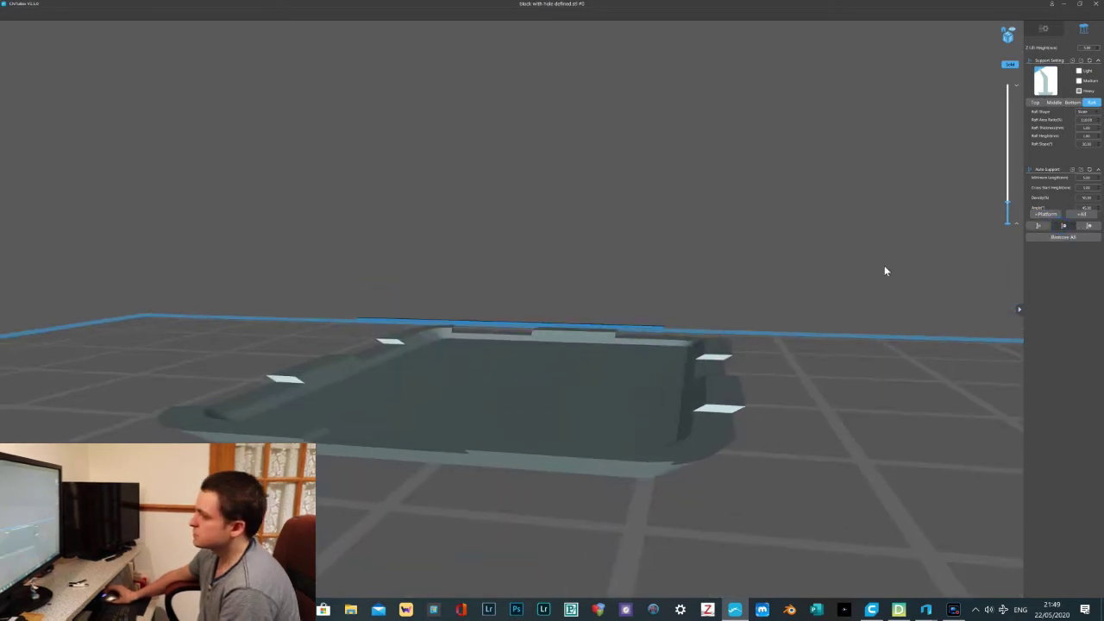
right_click_drag(883, 265, 899, 269)
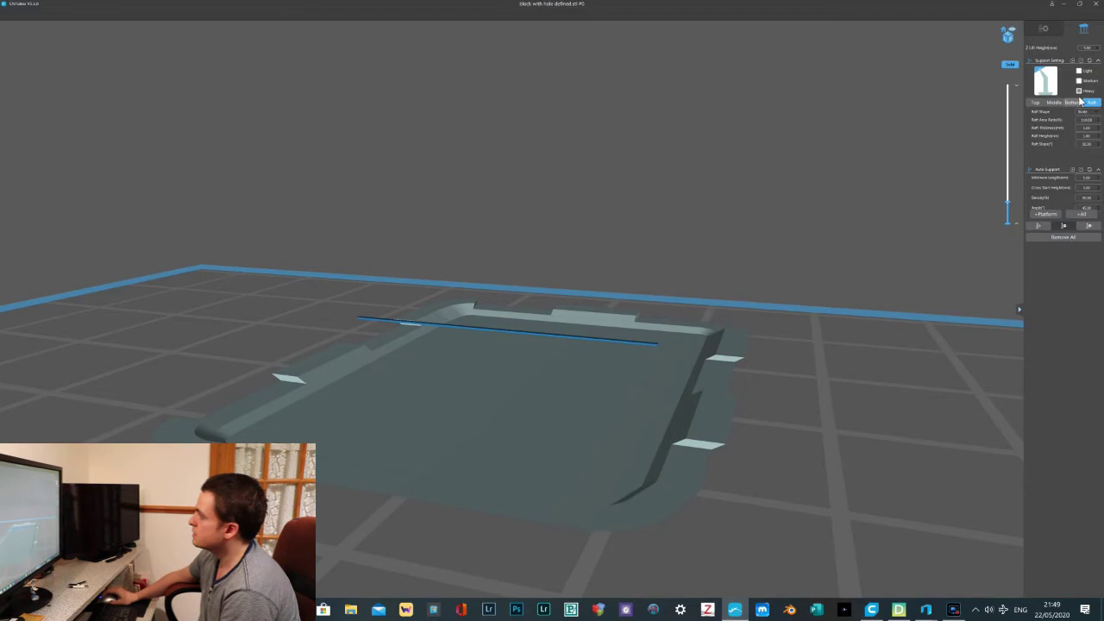
left_click(1070, 238)
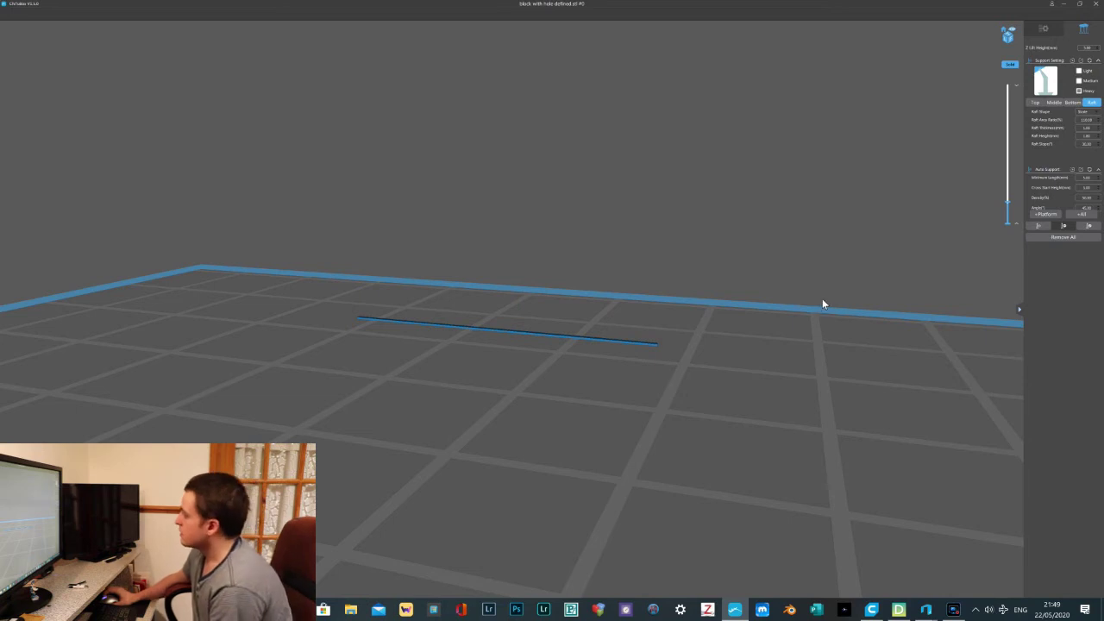
right_click_drag(796, 307, 678, 343)
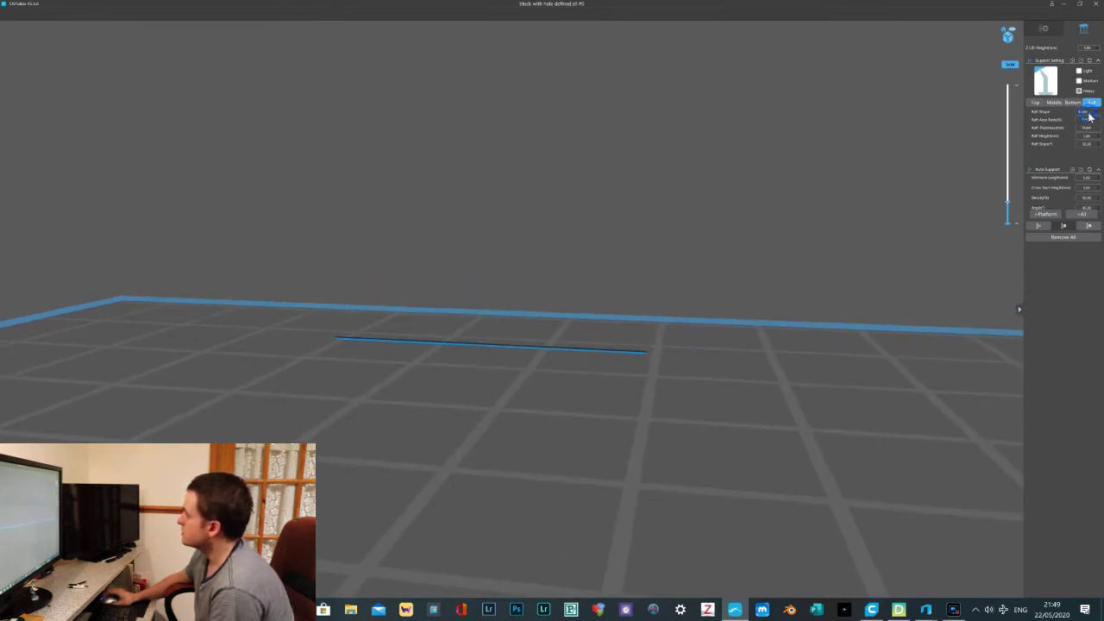
Examine the block's lowest edge and the raft beneath it in the layer preview
left_click(1041, 30)
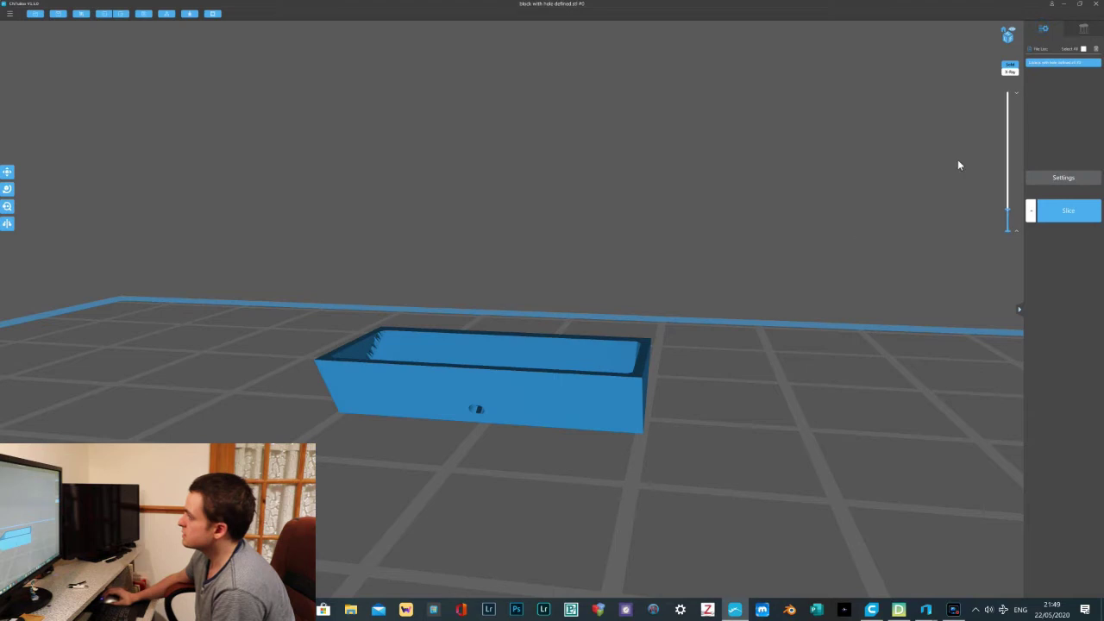
left_click(1084, 31)
left_click_drag(810, 350, 773, 315)
scroll(843, 303, "up", 4)
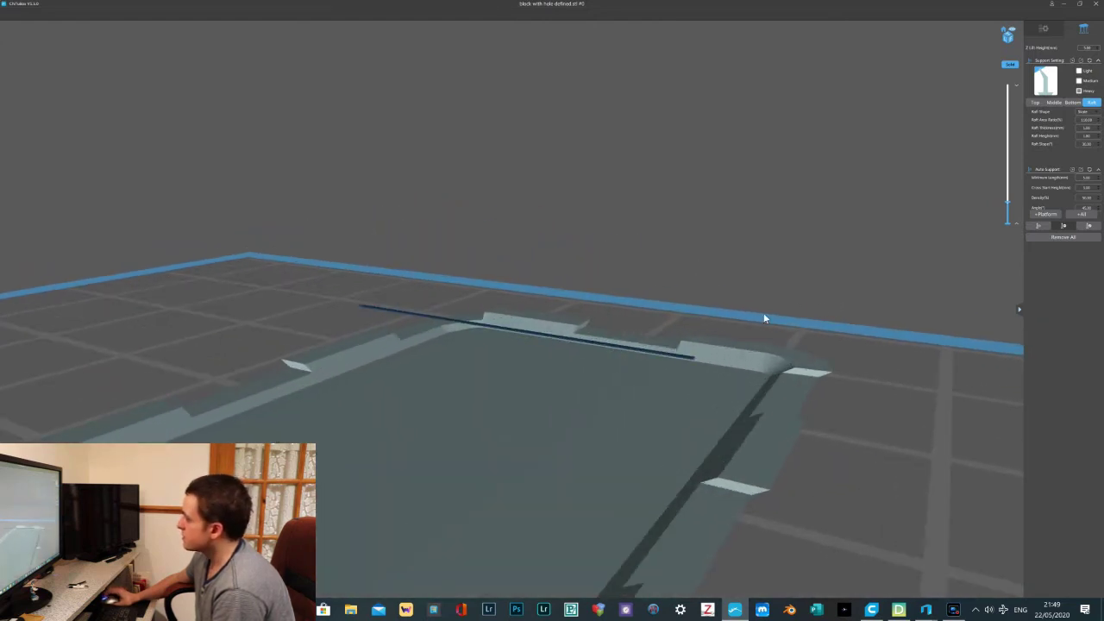
mouse_move(1008, 205)
left_mouse_down()
mouse_move(1007, 137)
mouse_move(1006, 207)
left_mouse_up()
scroll(859, 280, "up", 2)
right_click_drag(855, 292, 813, 279)
right_click_drag(601, 300, 585, 353)
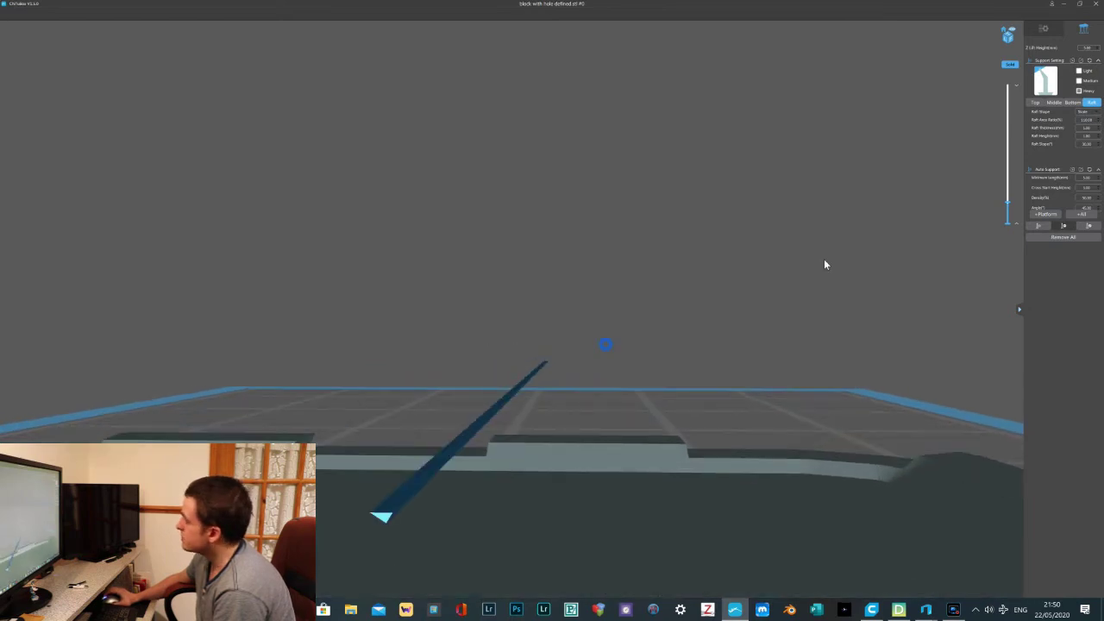
Add a manual Heavy support at one end of the block's lowest edge
left_click(1039, 227)
right_click_drag(759, 290, 727, 315)
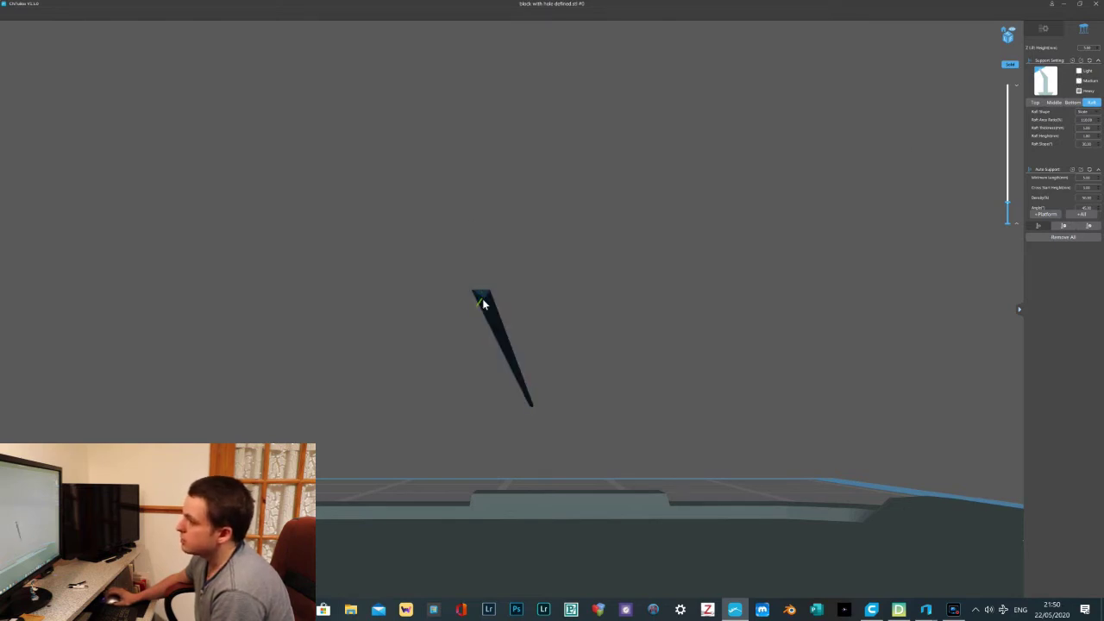
scroll(482, 304, "up", 10)
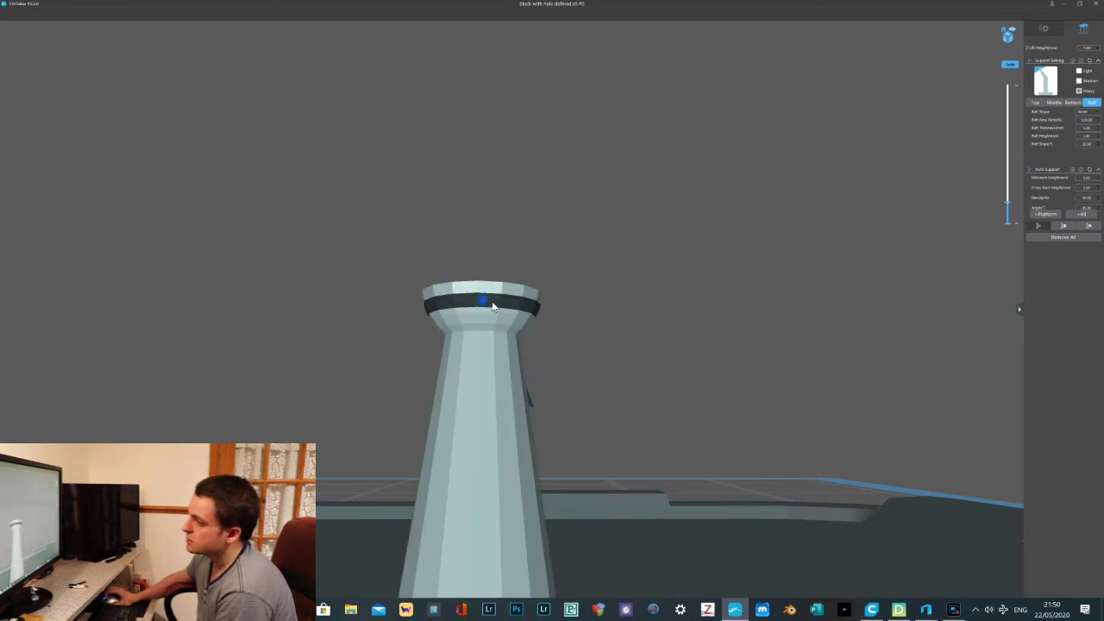
scroll(663, 352, "up", 1)
right_click_drag(495, 376, 582, 388)
scroll(528, 360, "down", 4)
scroll(562, 363, "down", 3)
scroll(553, 428, "down", 1)
scroll(552, 426, "up", 2)
right_click_drag(553, 429, 534, 451)
scroll(534, 450, "down", 3)
right_click_drag(601, 430, 593, 428)
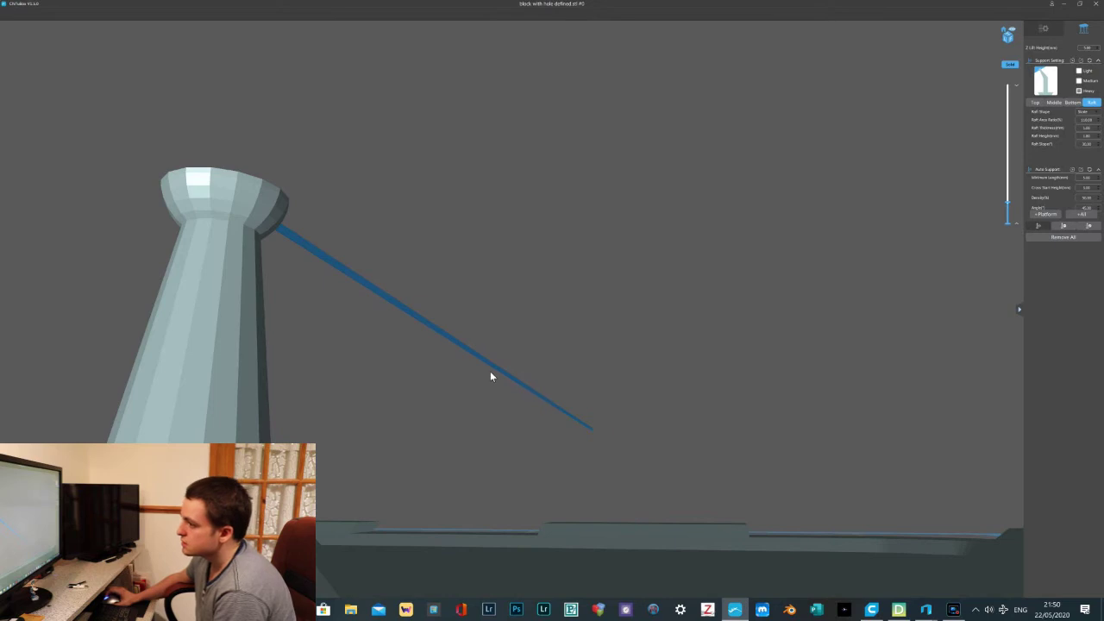
Add four more Heavy supports spaced along the block's lowest edge up to its other end
left_click(413, 317)
right_click_drag(412, 317, 529, 368)
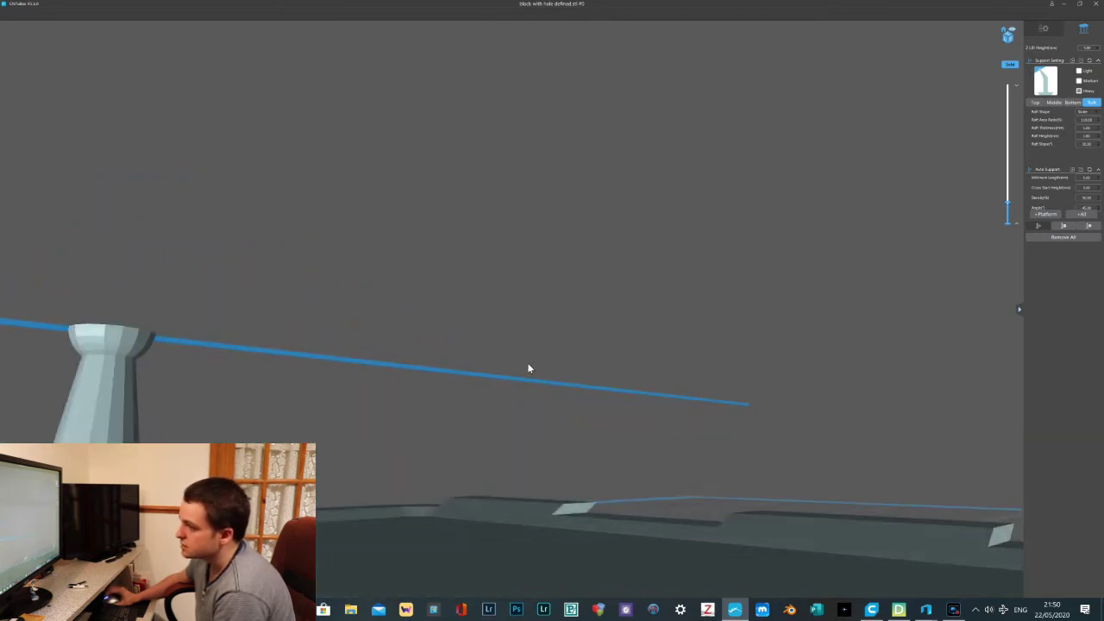
left_click(421, 371)
right_click_drag(493, 382, 604, 379)
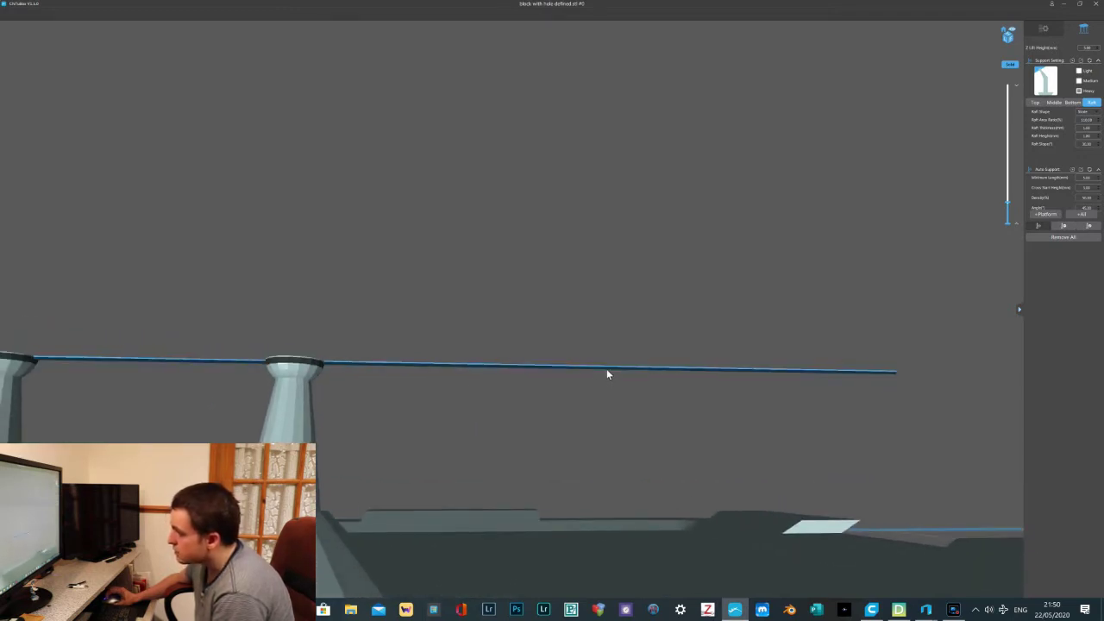
left_click(606, 371)
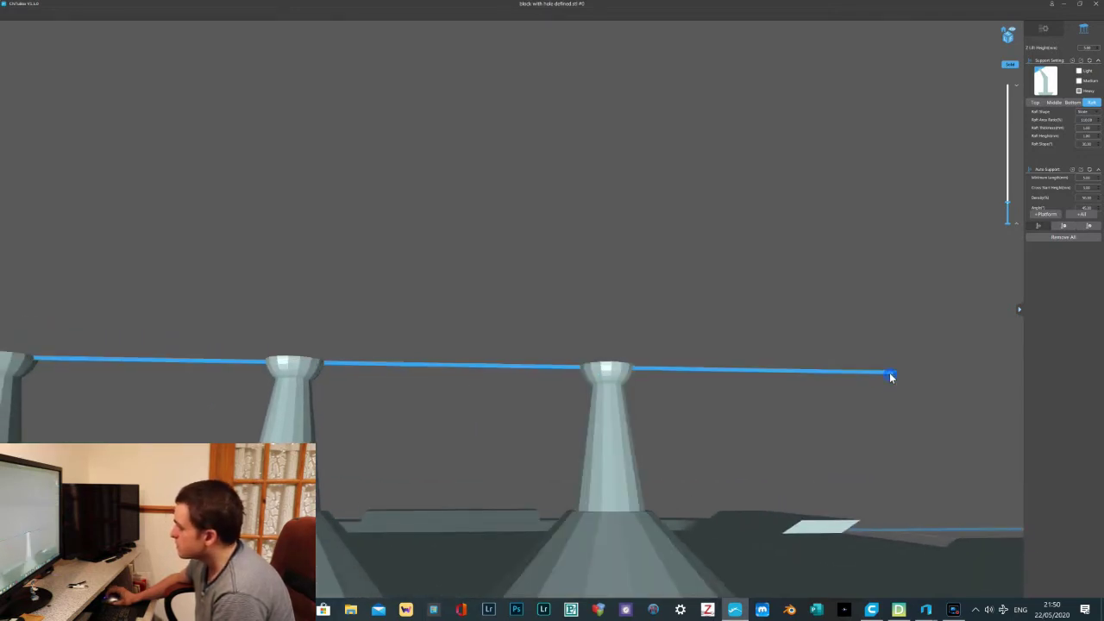
left_click(891, 374)
right_click_drag(726, 385, 645, 366)
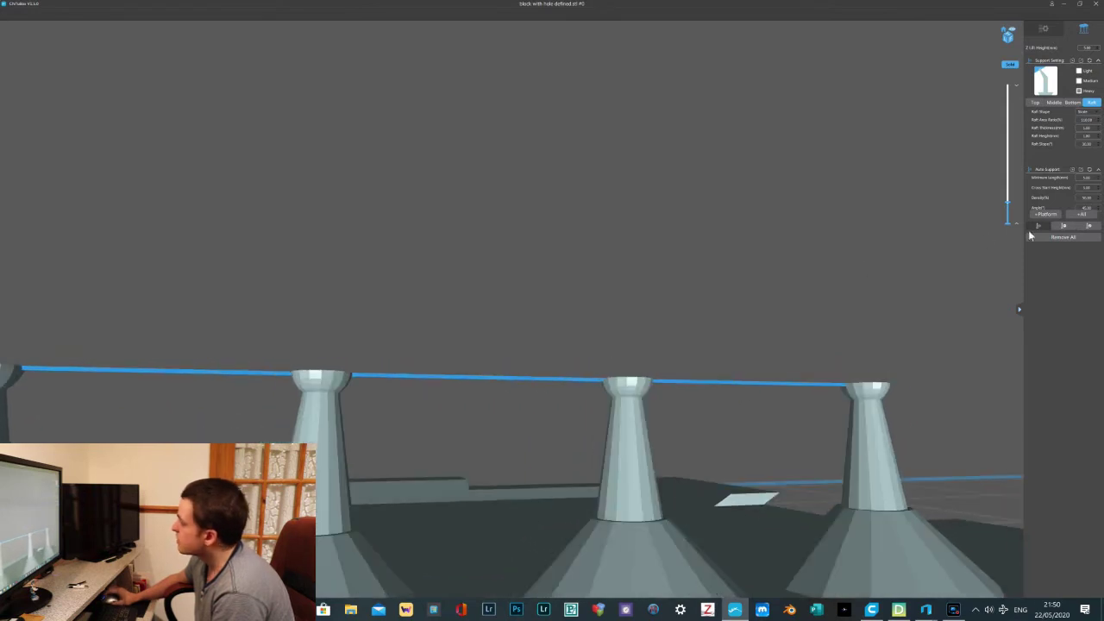
Raise the layer preview to reveal more of the block's tilted underside above the five Heavy supports
left_click_drag(1008, 207, 1007, 195)
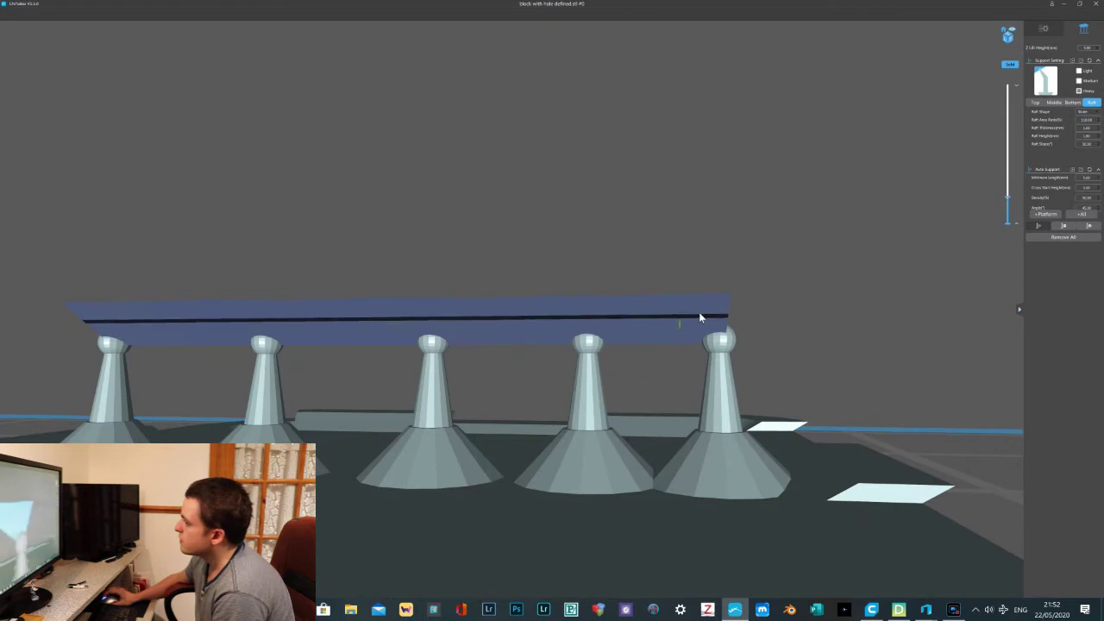
mouse_move(730, 295)
right_mouse_down()
mouse_move(705, 302)
mouse_move(710, 293)
right_mouse_up()
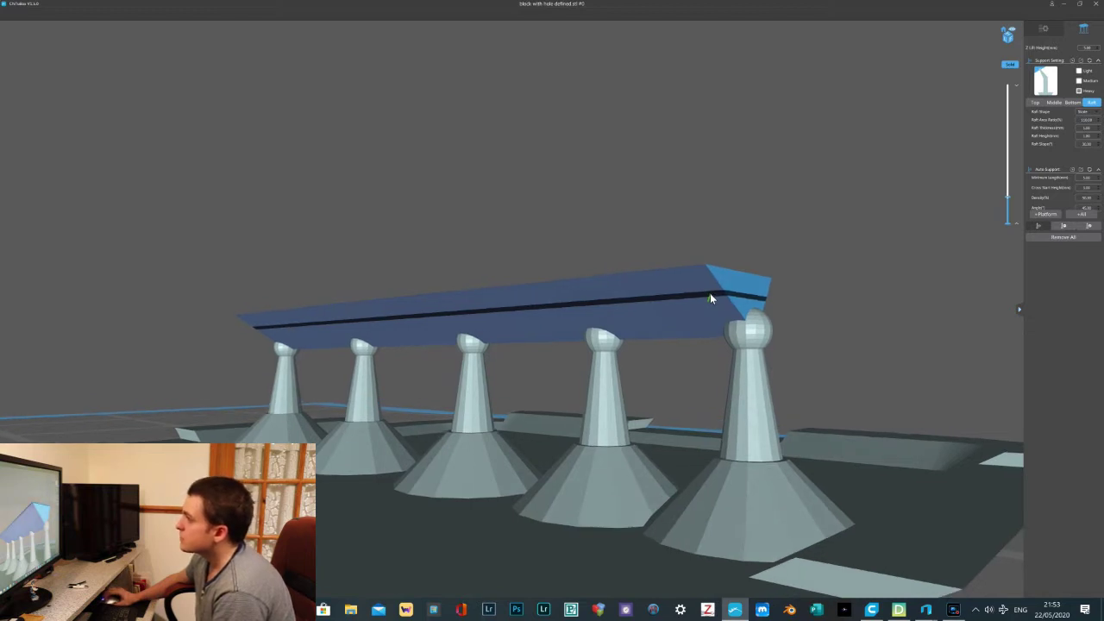
right_click_drag(708, 283, 701, 269)
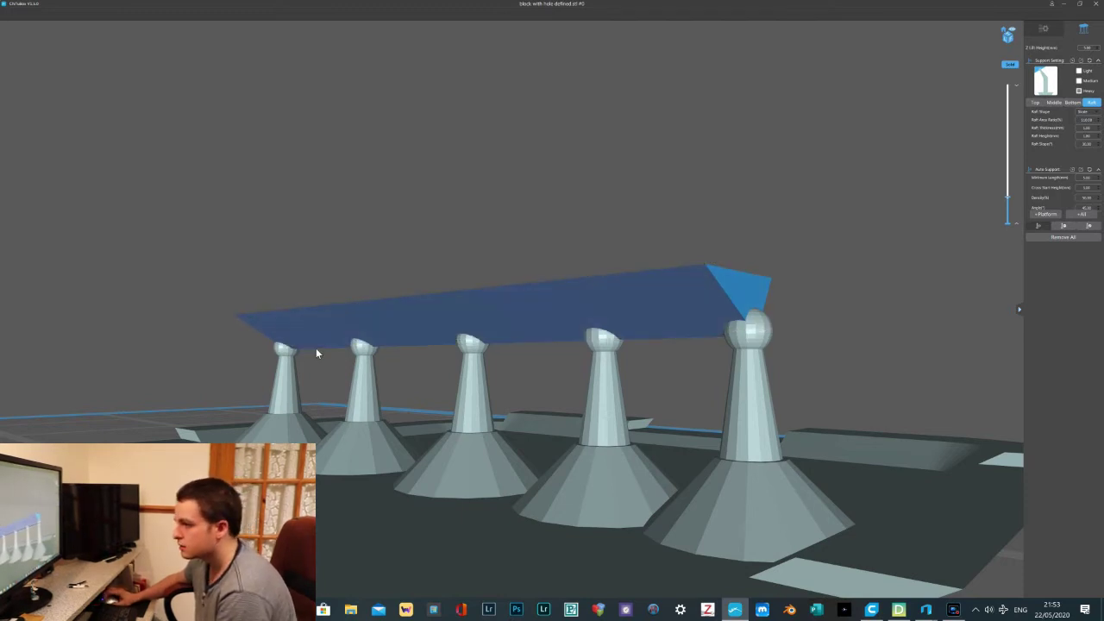
Try a Heavy support at the upper corner of the block's tilted underside, and delete that support again
left_click(704, 266)
right_click_drag(704, 265, 721, 267)
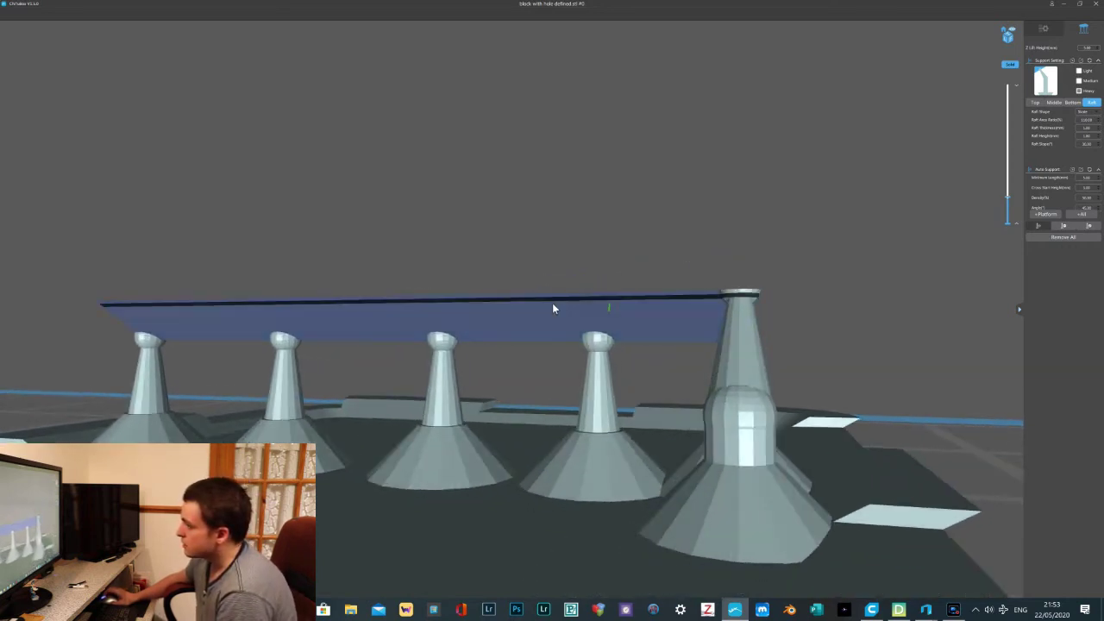
right_click_drag(553, 305, 558, 301)
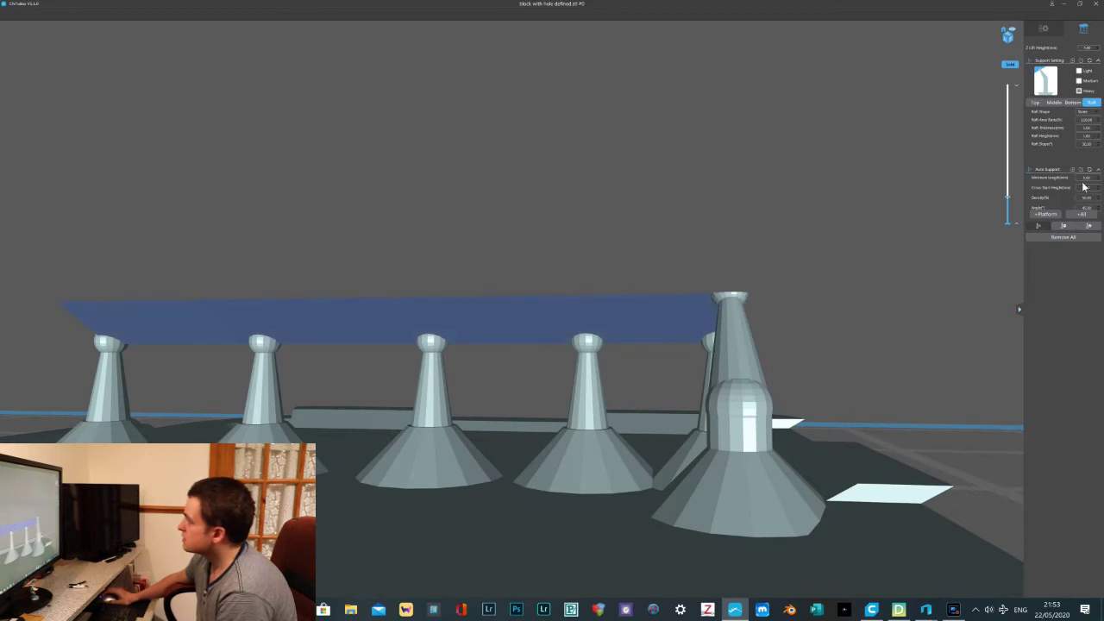
left_click(756, 389)
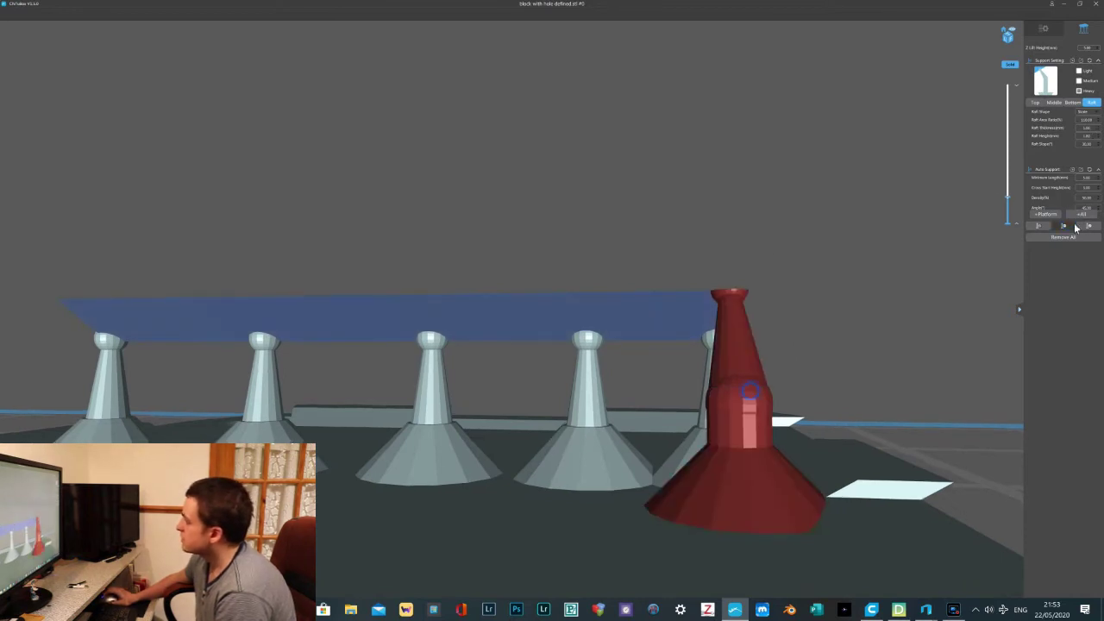
left_click(1067, 231)
Switch to Light supports and place six along the top of the exposed underside, from one corner to the other
right_click_drag(861, 210, 719, 295)
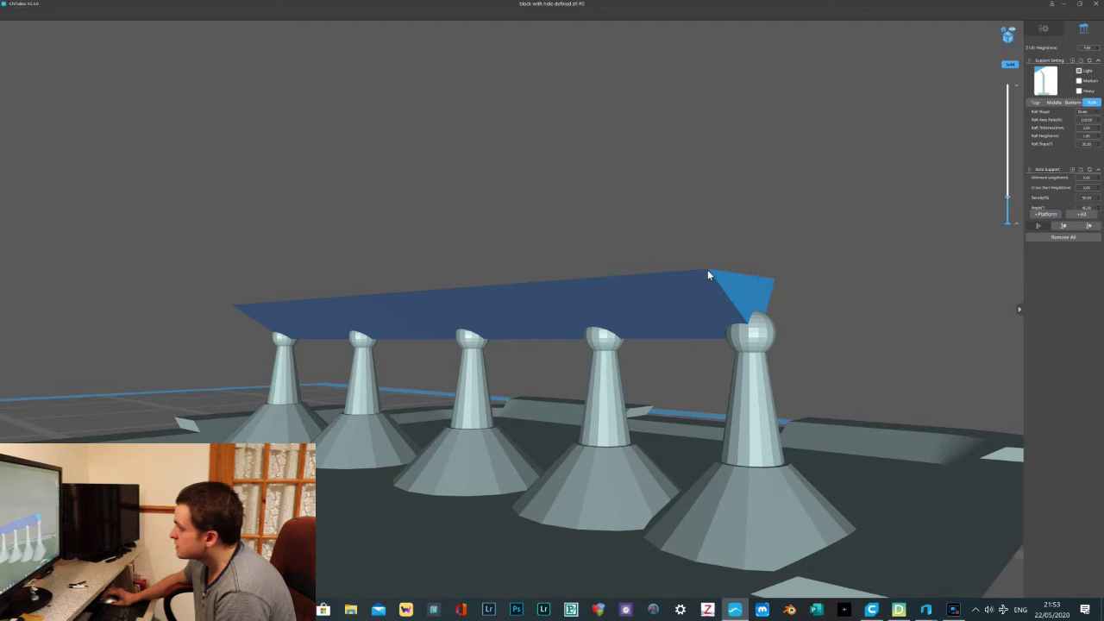
left_click(707, 274)
right_click_drag(707, 274, 660, 291)
left_click(662, 293)
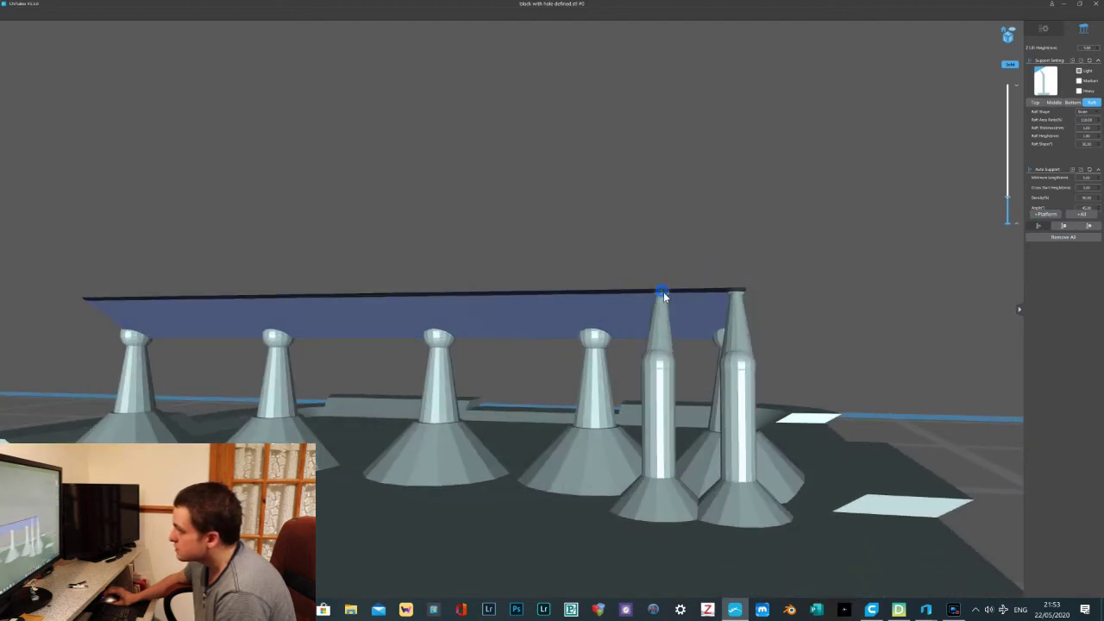
left_click(514, 295)
right_click_drag(517, 297, 305, 299)
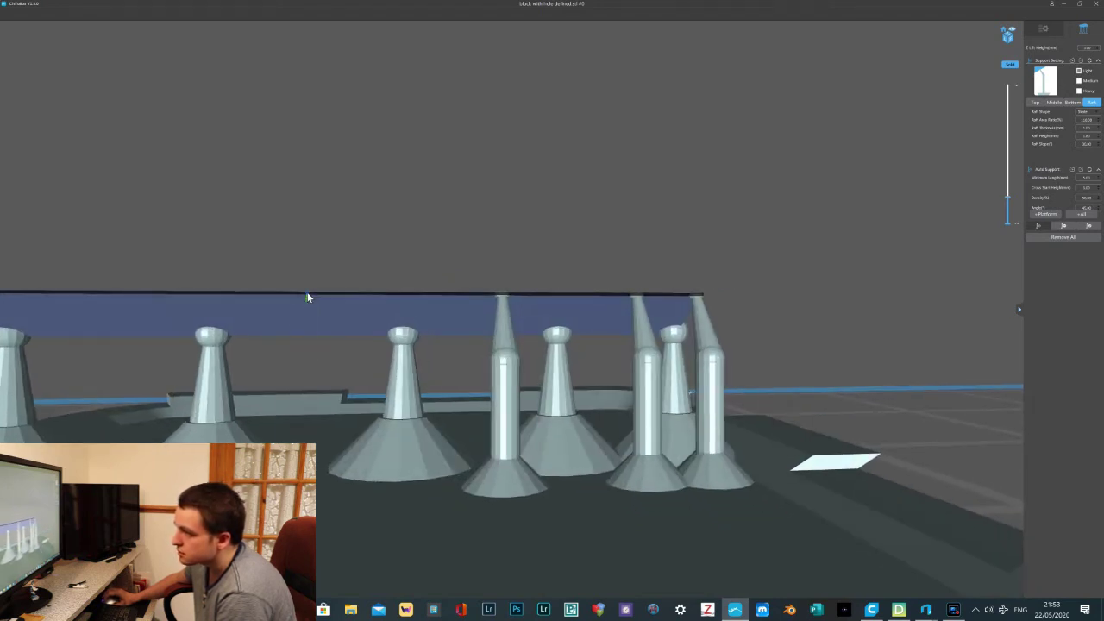
left_click(307, 293)
middle_click_drag(328, 300, 363, 305)
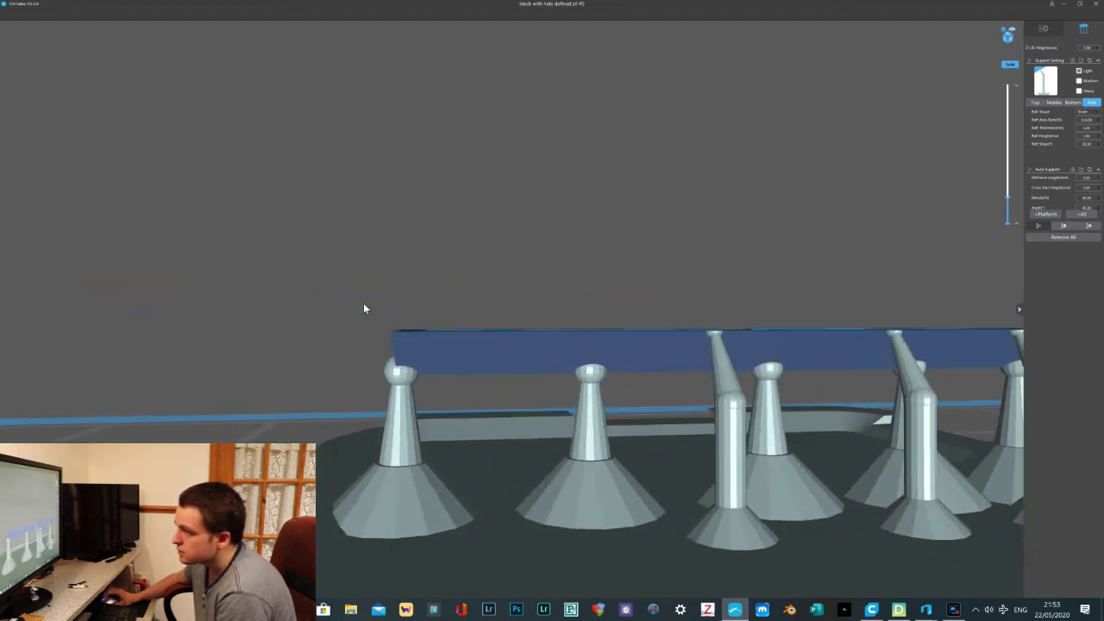
left_click(501, 335)
right_click_drag(508, 334, 387, 337)
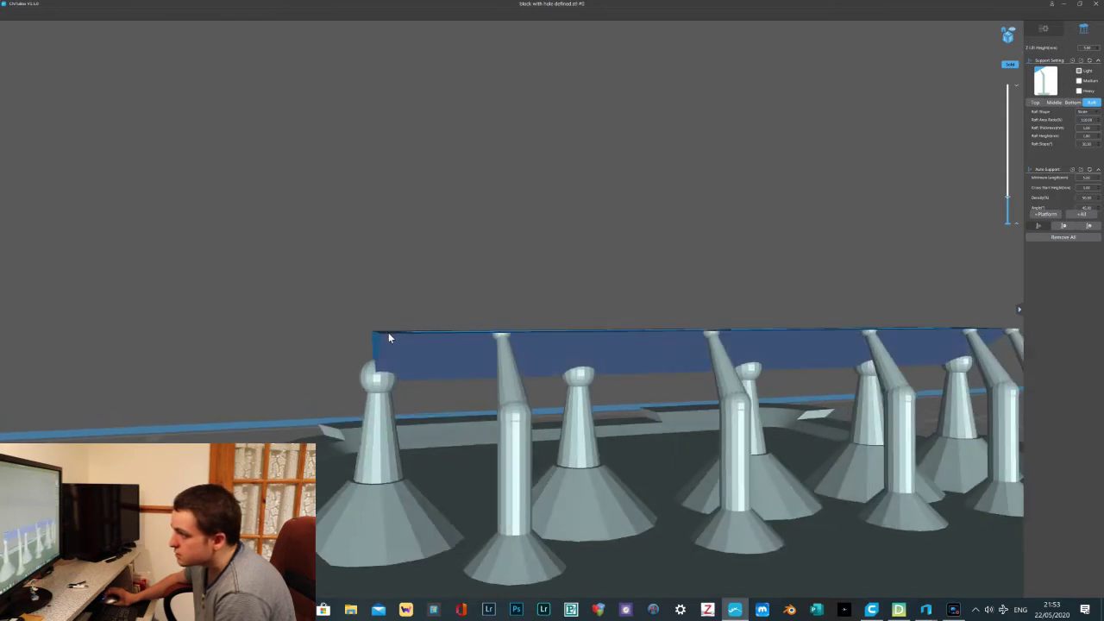
left_click(382, 335)
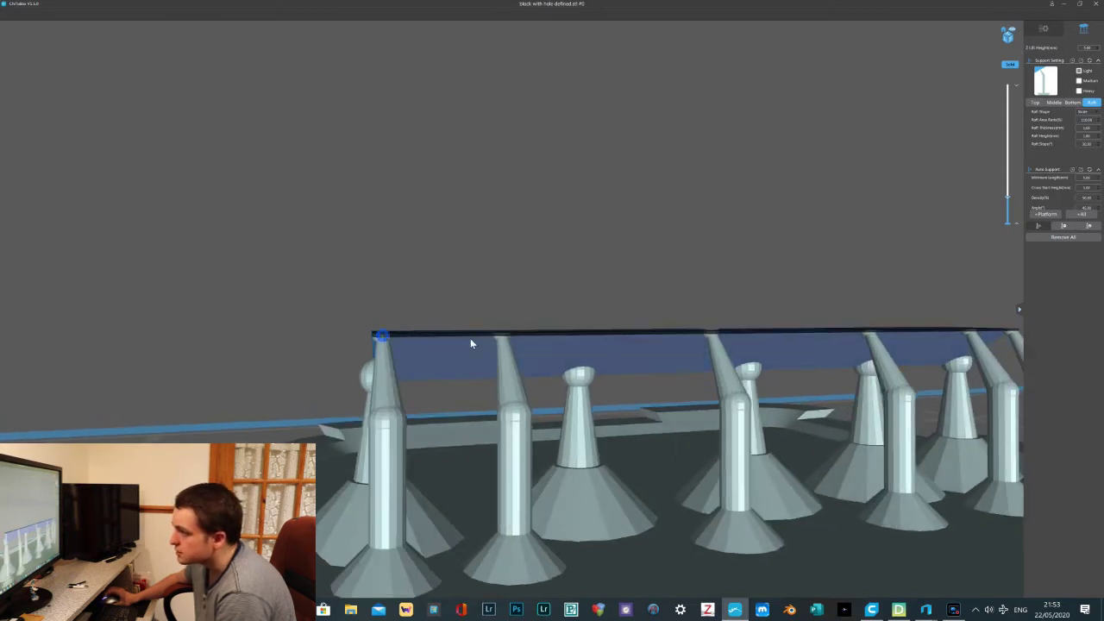
Raise the layer preview further and add a Light support at the upper rim of the drain hole
left_click_drag(1016, 200, 1007, 195)
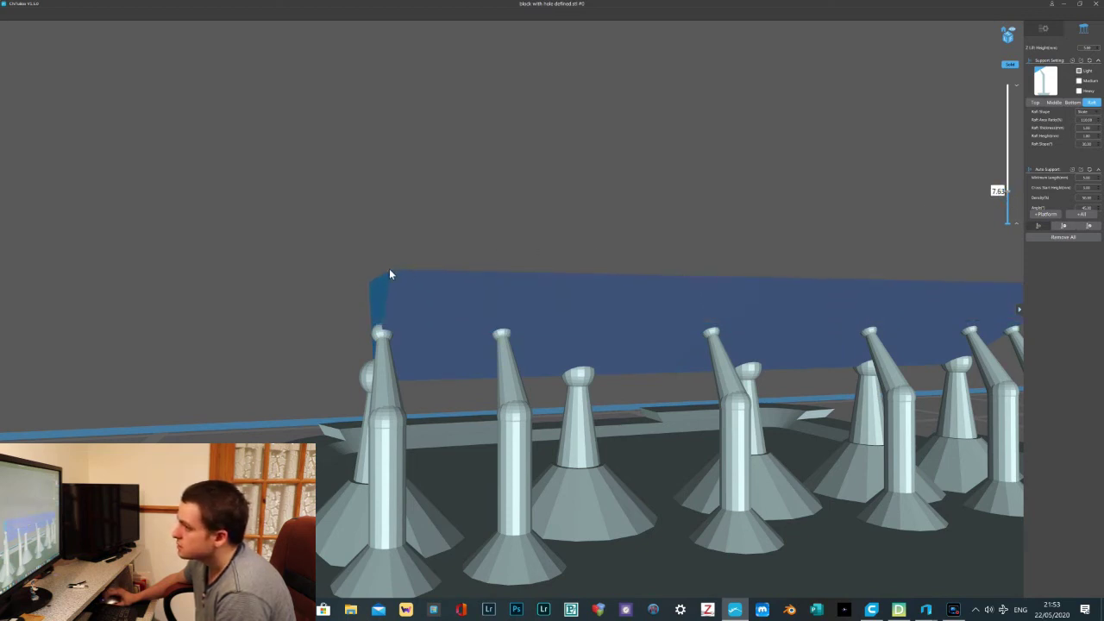
right_click_drag(394, 296, 457, 356)
left_click_drag(1003, 197, 1005, 196)
right_click_drag(793, 264, 738, 271)
right_click_drag(588, 276, 481, 240)
scroll(617, 354, "down", 3)
scroll(616, 353, "up", 1)
scroll(614, 345, "up", 1)
scroll(611, 338, "up", 1)
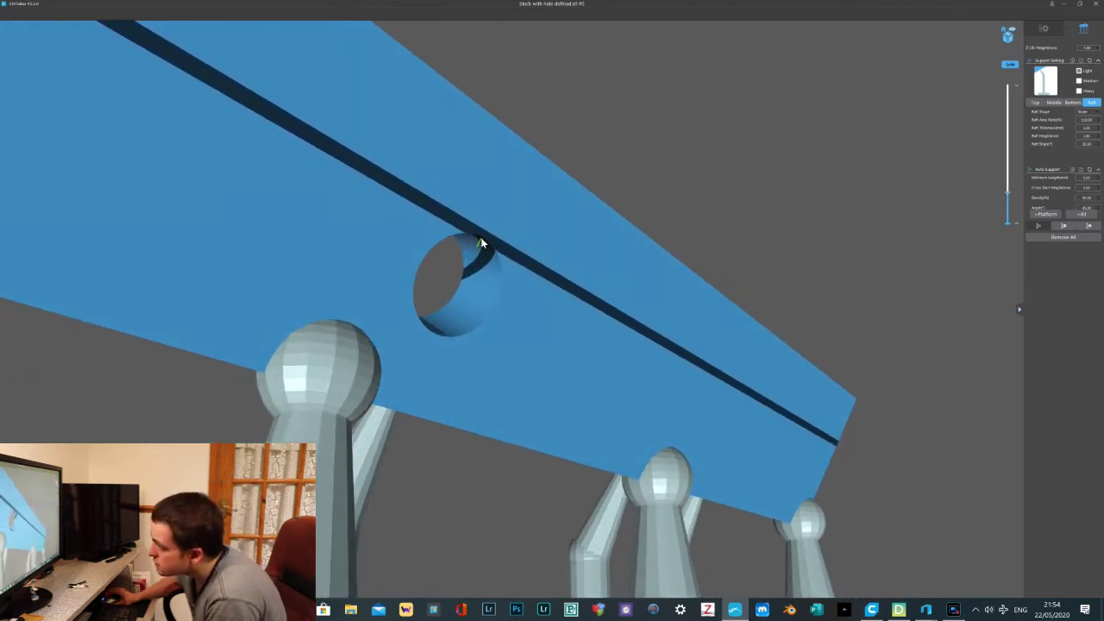
left_click(480, 236)
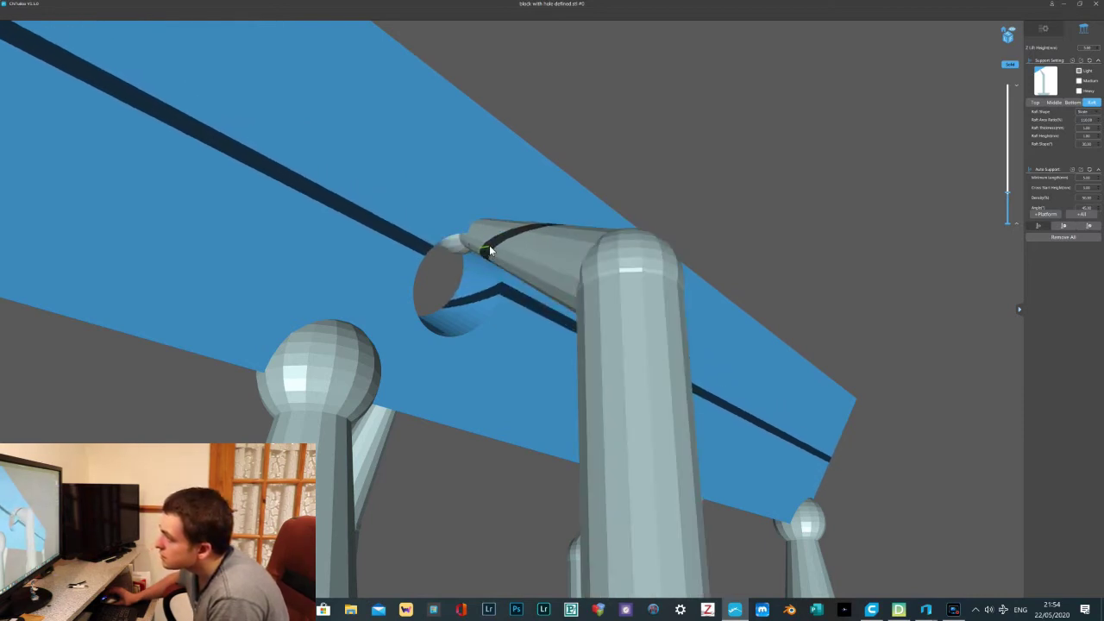
right_click_drag(488, 244, 478, 257)
scroll(478, 259, "down", 10)
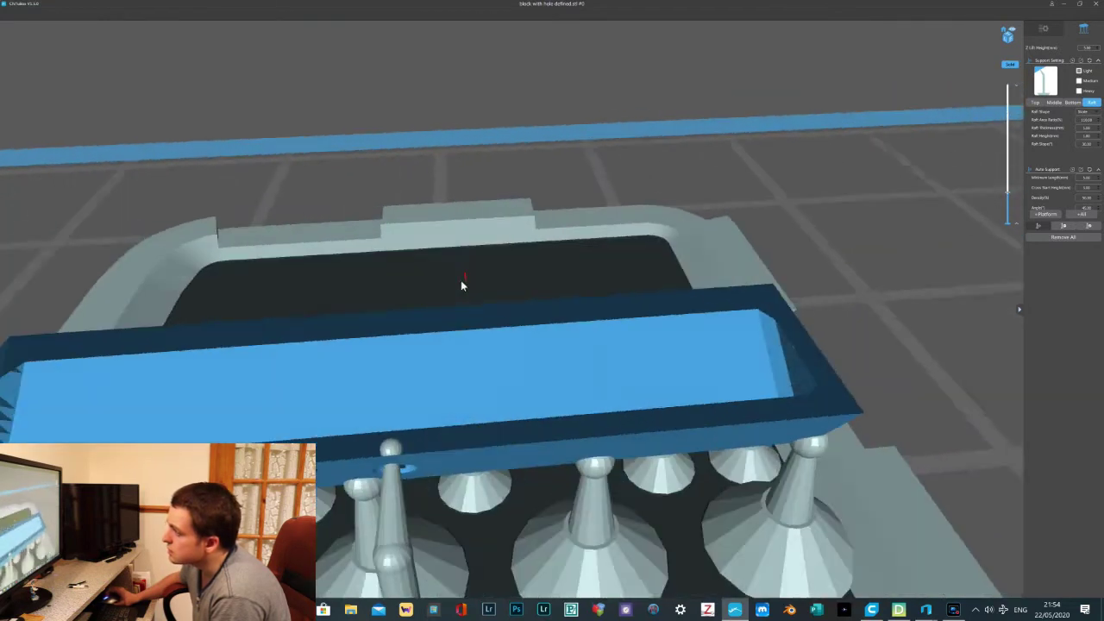
Add a second row of four Light supports along the top of the exposed underside, corner to corner
right_click_drag(460, 280, 396, 275)
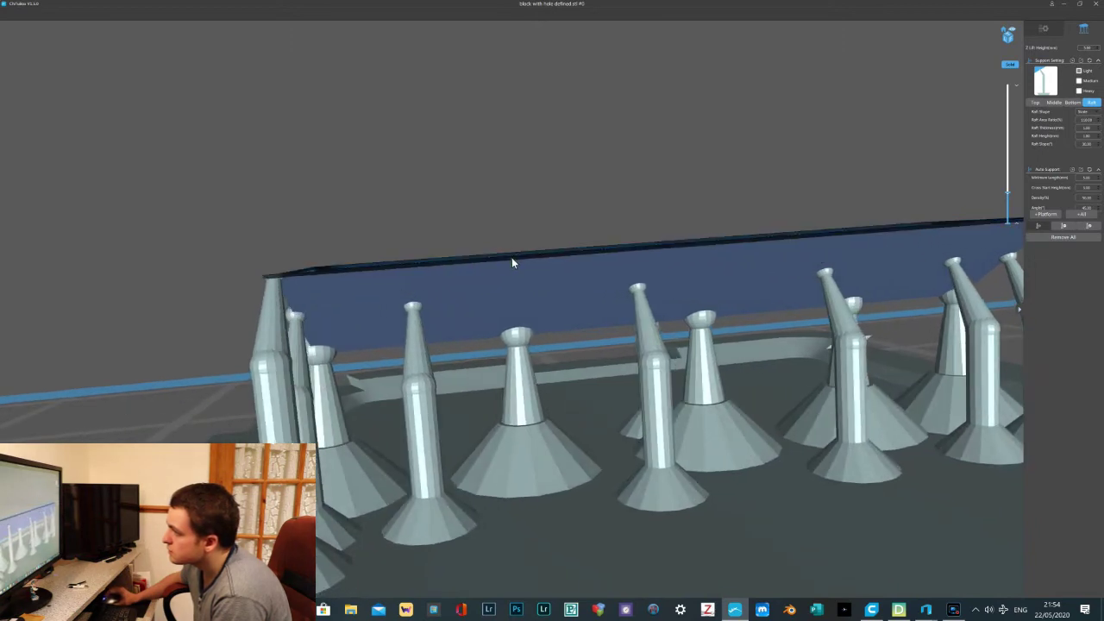
right_click_drag(512, 263, 513, 276)
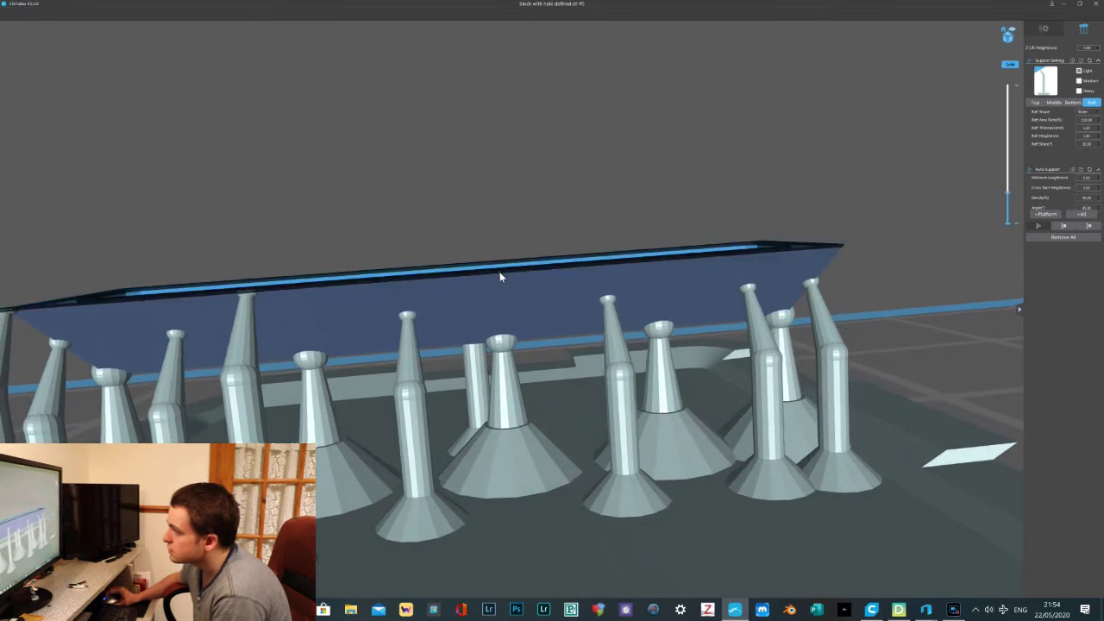
left_click(500, 273)
right_click_drag(517, 274, 678, 278)
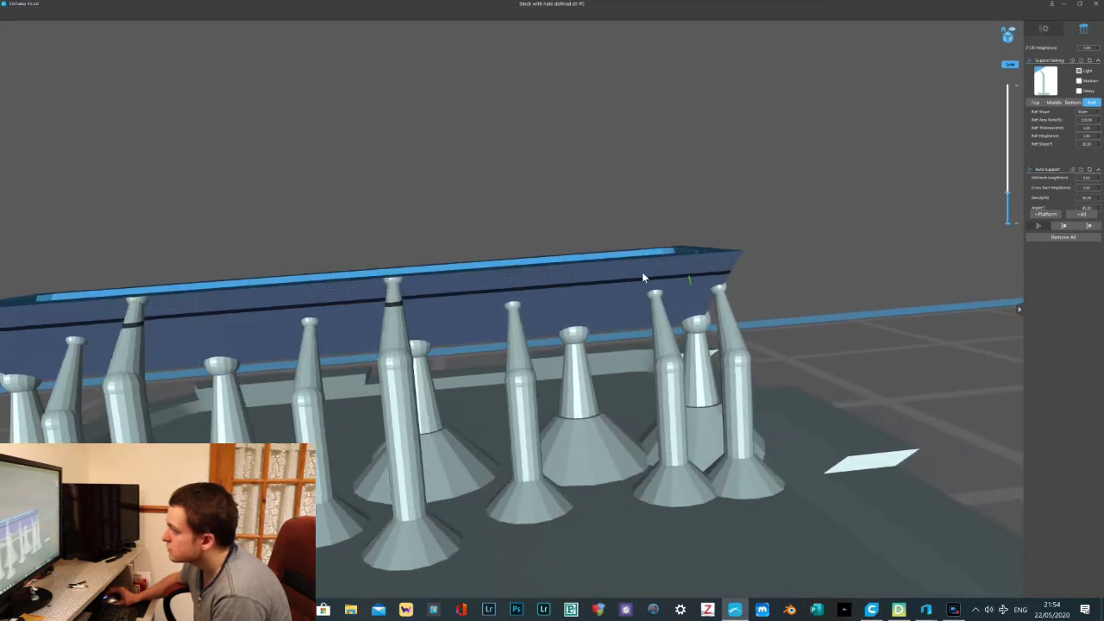
right_click_drag(579, 266, 587, 276)
left_click(575, 258)
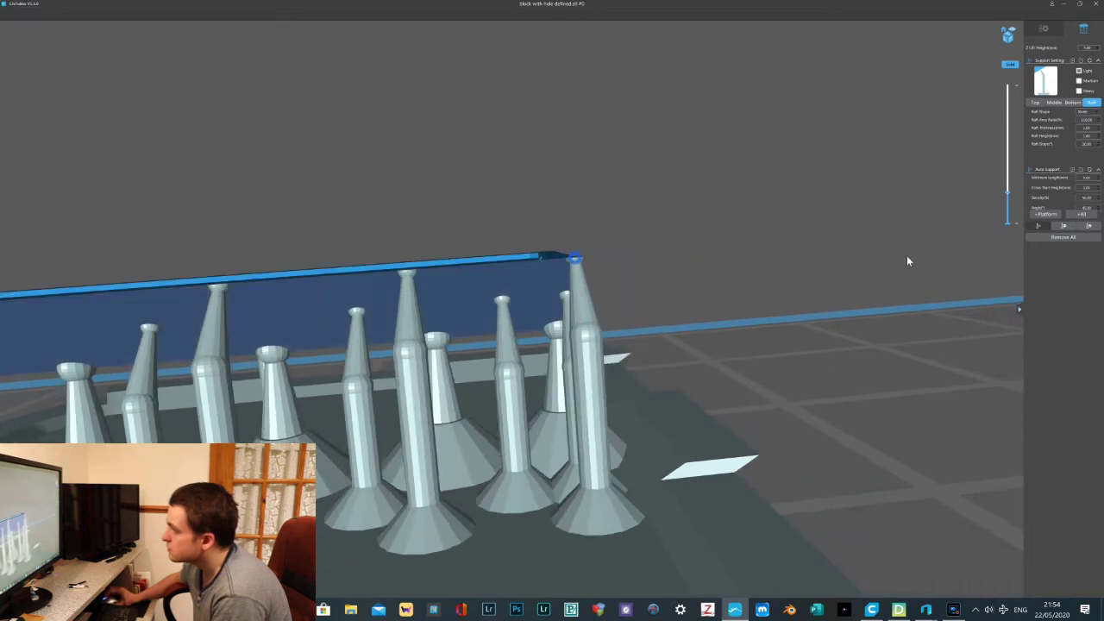
Raise the layer preview to 8.71 and place a row of Light supports along the top of the exposed underside, corner to corner
left_click_drag(1007, 193, 1007, 192)
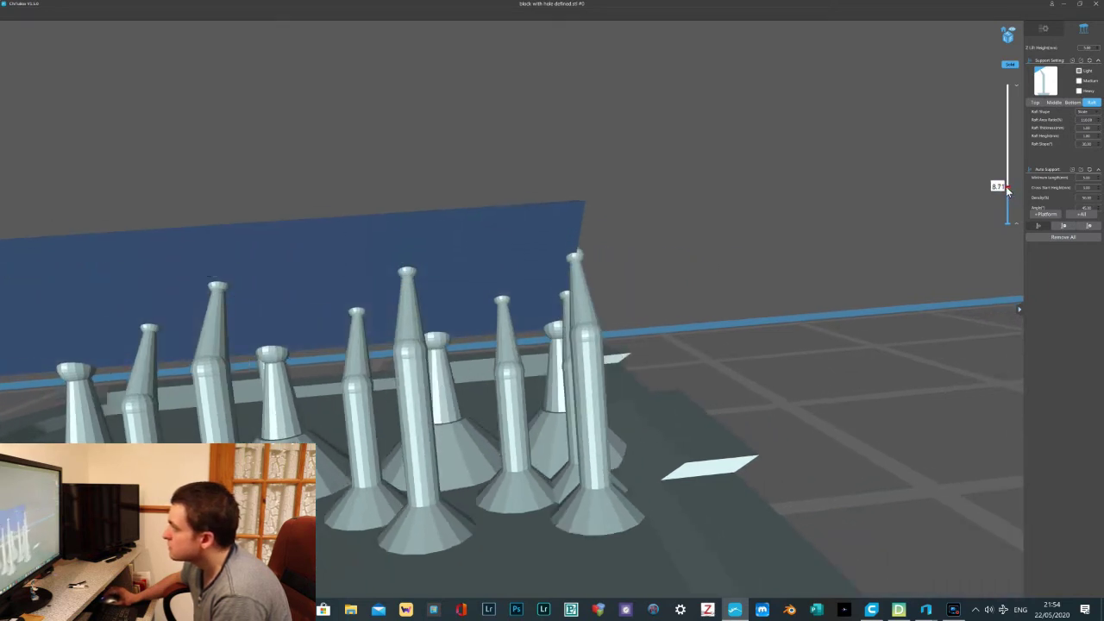
left_click(583, 198)
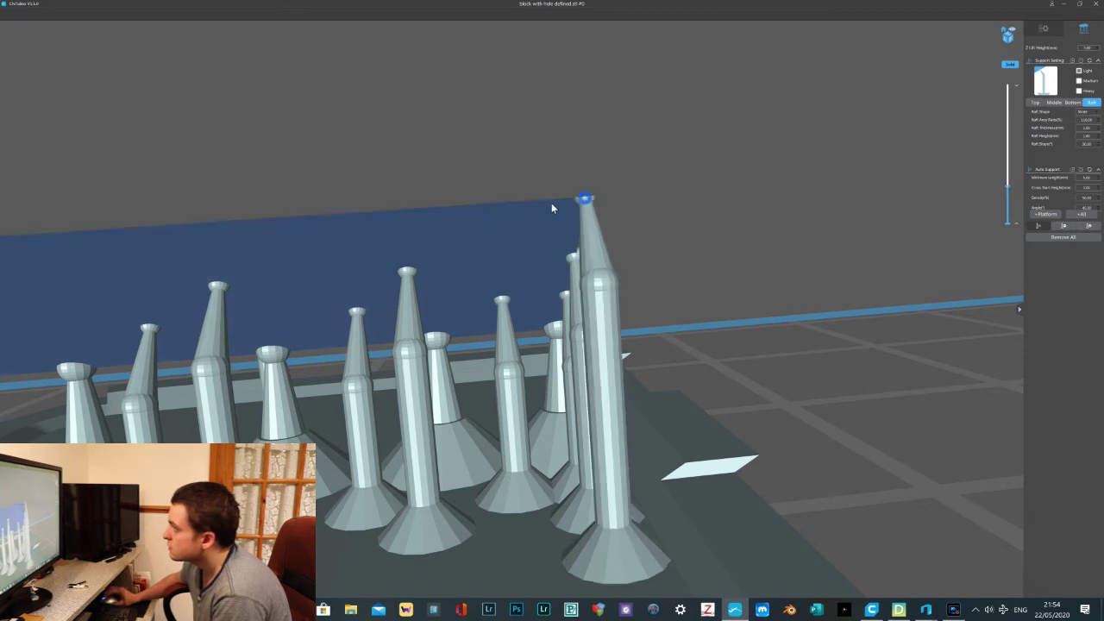
left_click(494, 209)
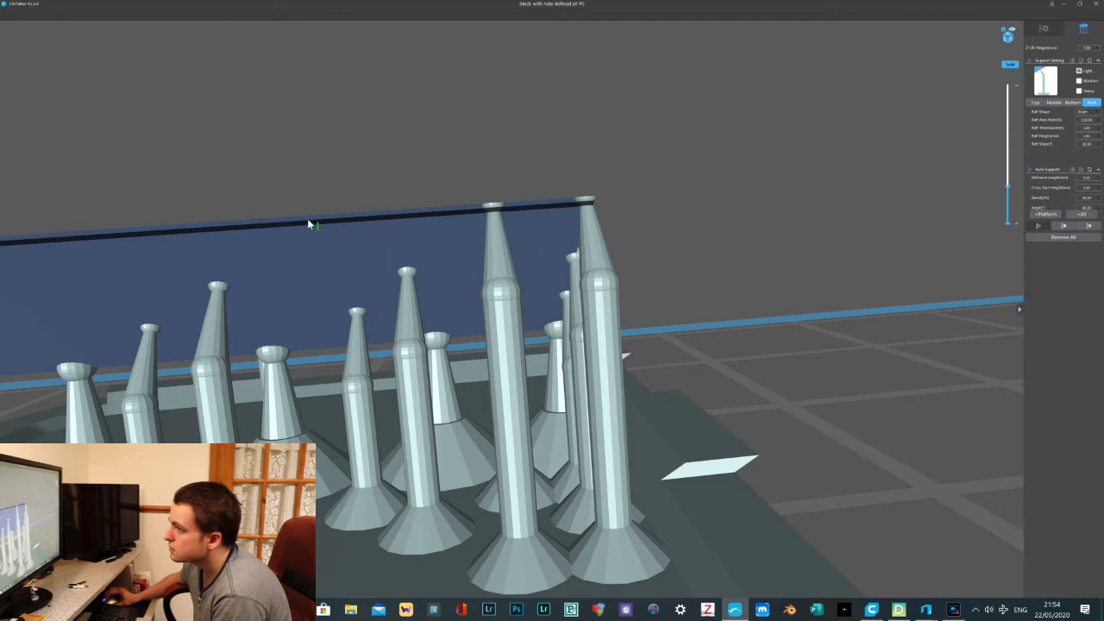
right_click_drag(304, 222, 432, 224)
left_click(487, 216)
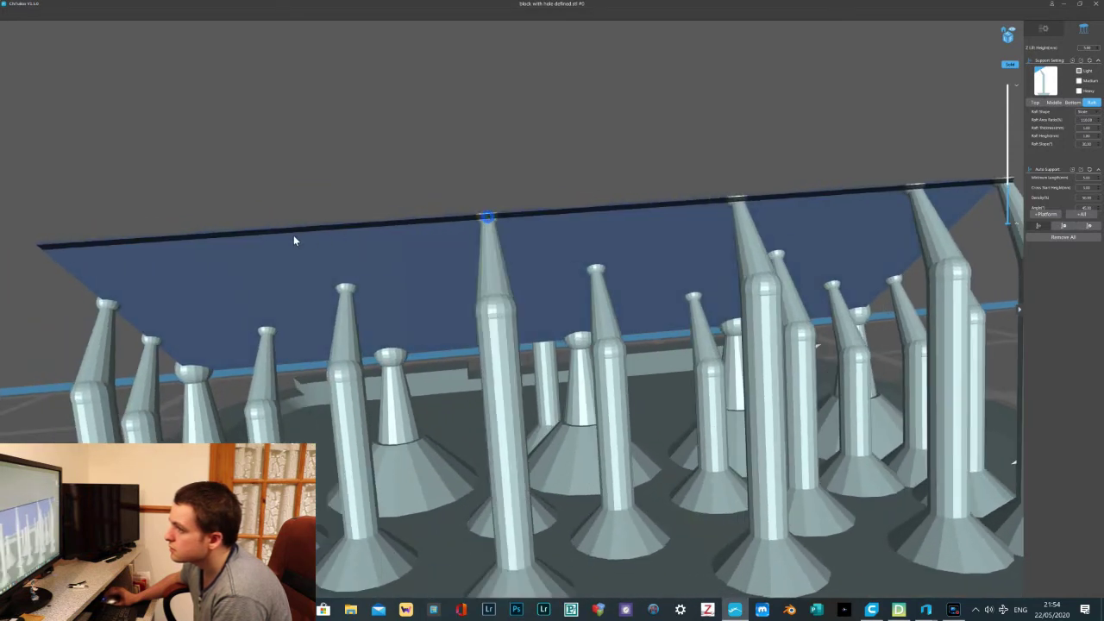
left_click(229, 240)
right_click_drag(234, 238, 267, 242)
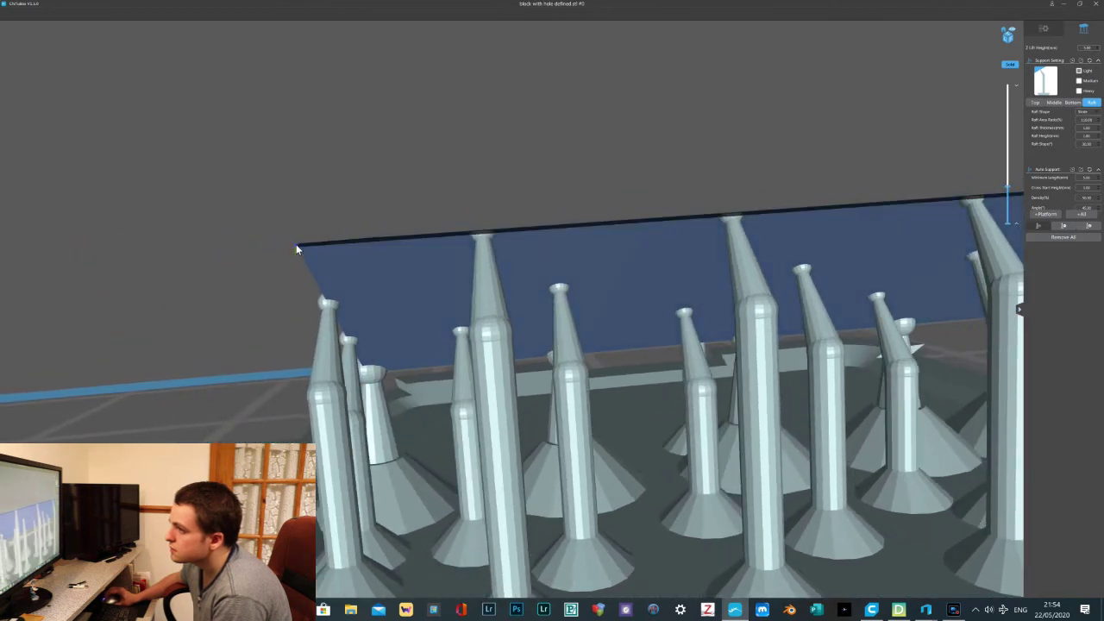
left_click(295, 246)
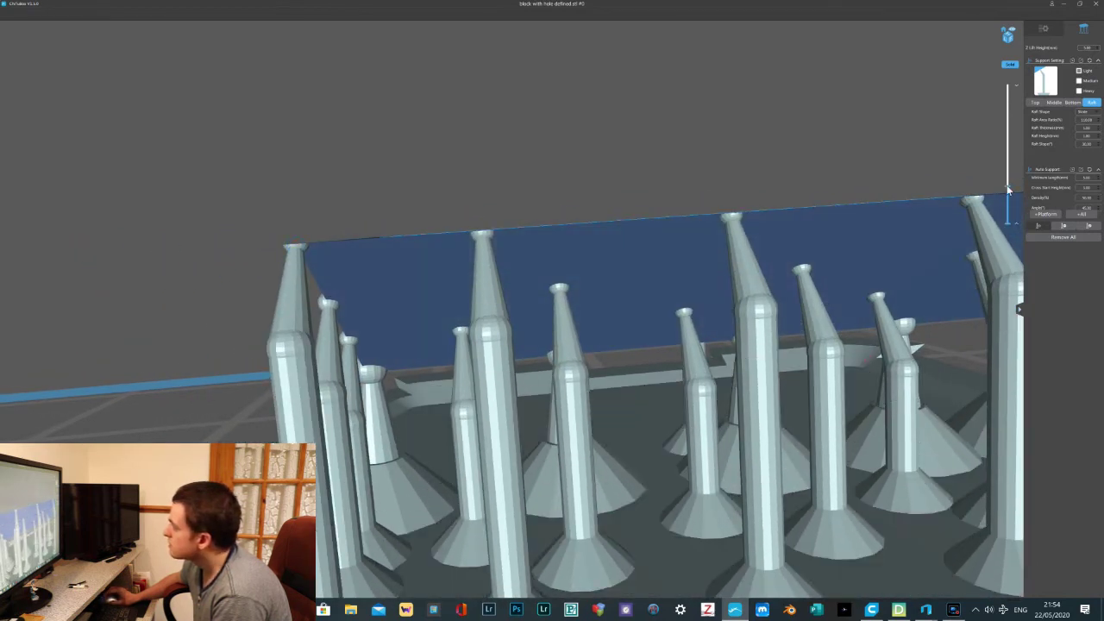
Raise the layer preview to about 10.4 and add the next row of Light supports along the exposed underside's top, including both corners
left_click_drag(1007, 190, 1002, 178)
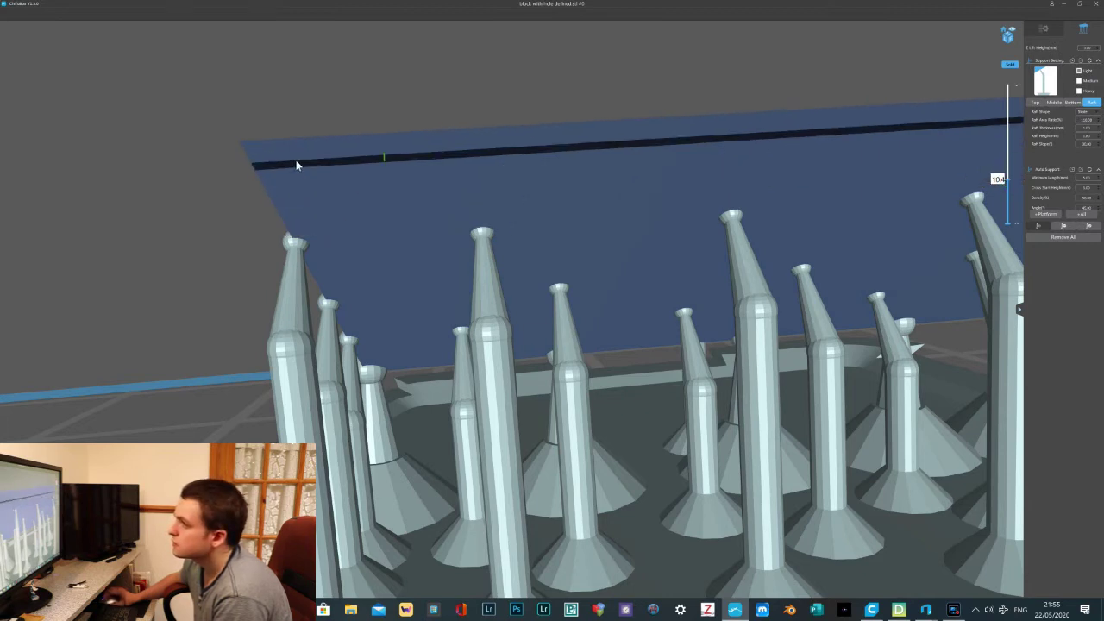
left_click(240, 143)
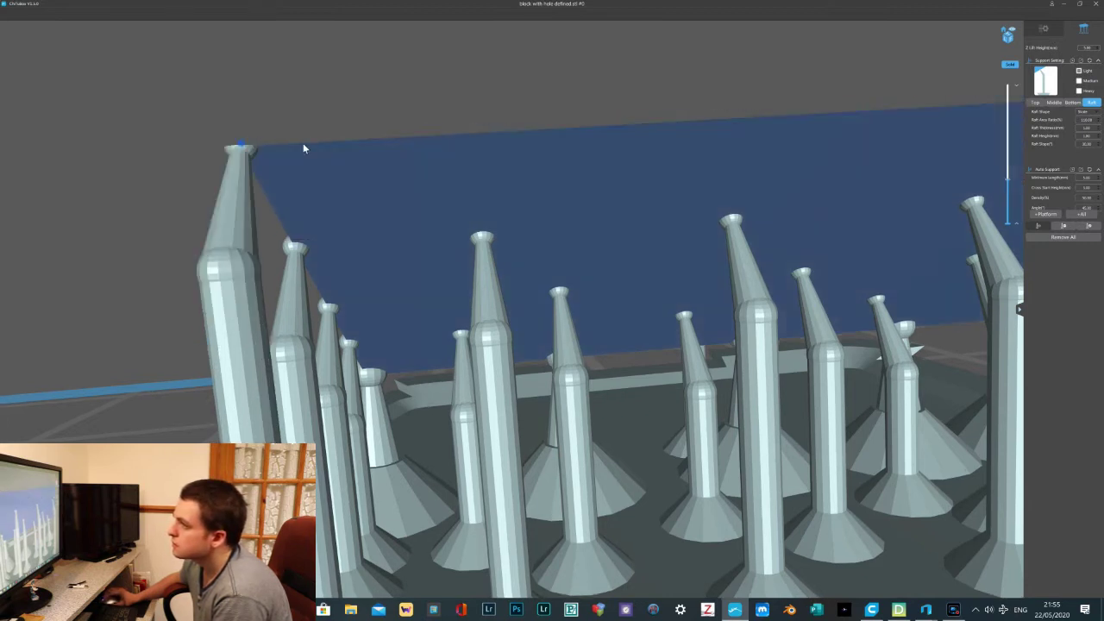
left_click(376, 148)
left_click(603, 135)
right_click_drag(614, 154, 653, 148)
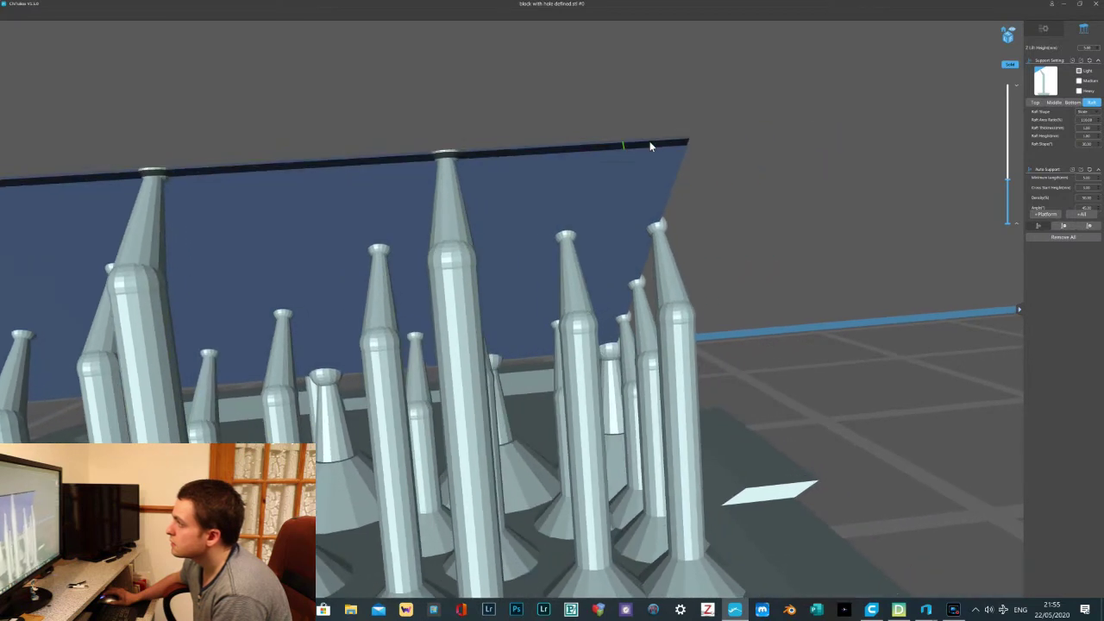
left_click(685, 138)
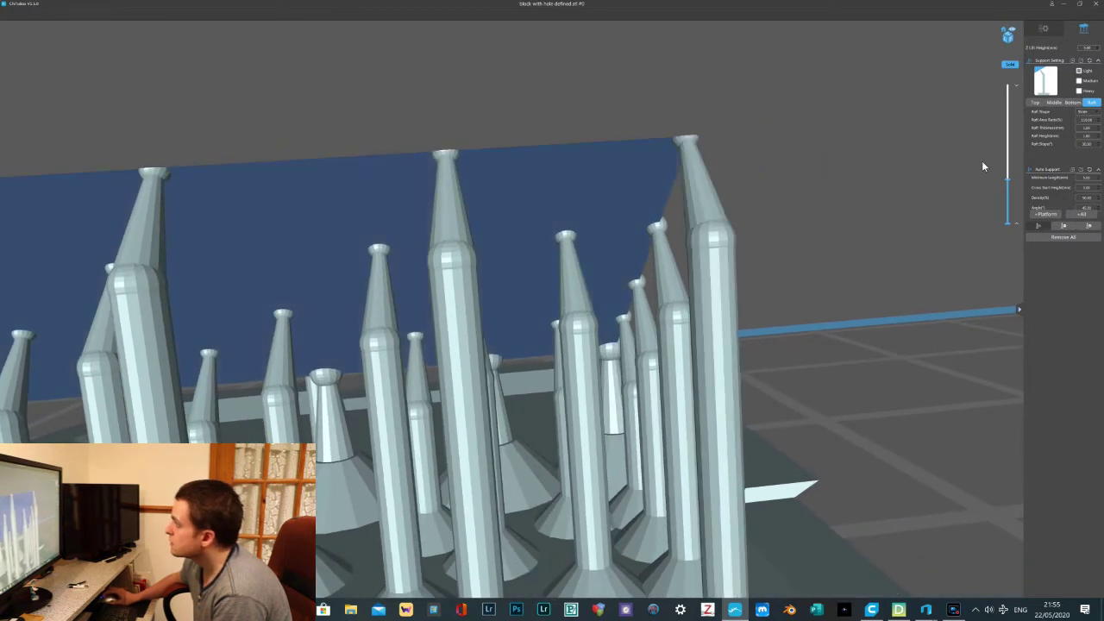
Raise the layer preview slightly and place six Light supports along the new top of the underside, from one corner to the other
left_click_drag(1004, 177, 1007, 176)
scroll(897, 186, "down", 4)
right_click_drag(897, 186, 873, 190)
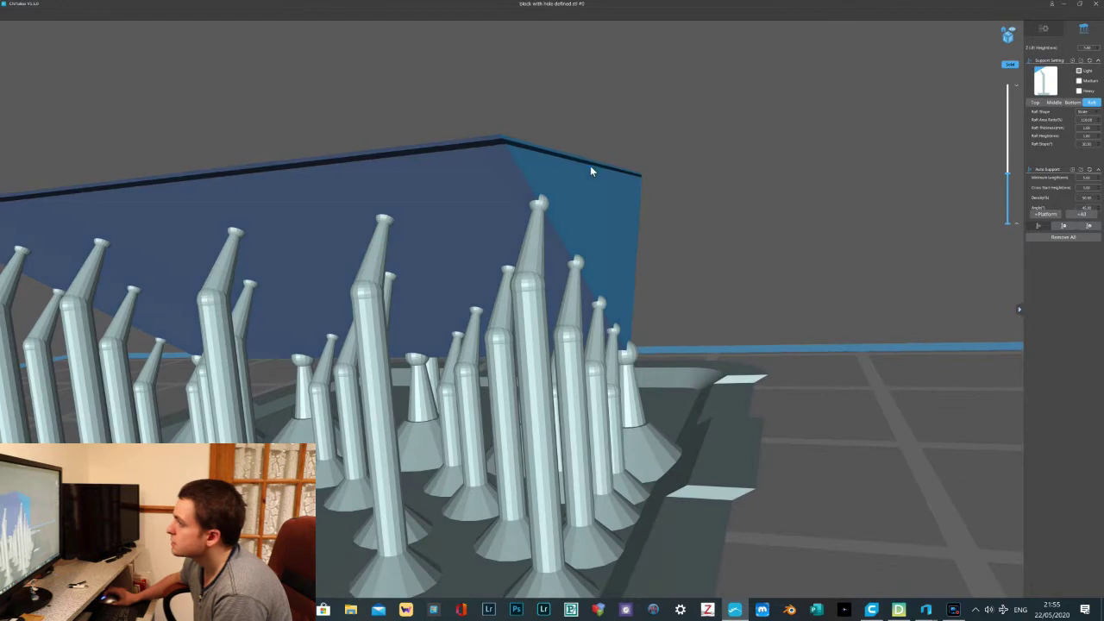
scroll(590, 170, "up", 2)
left_click(540, 143)
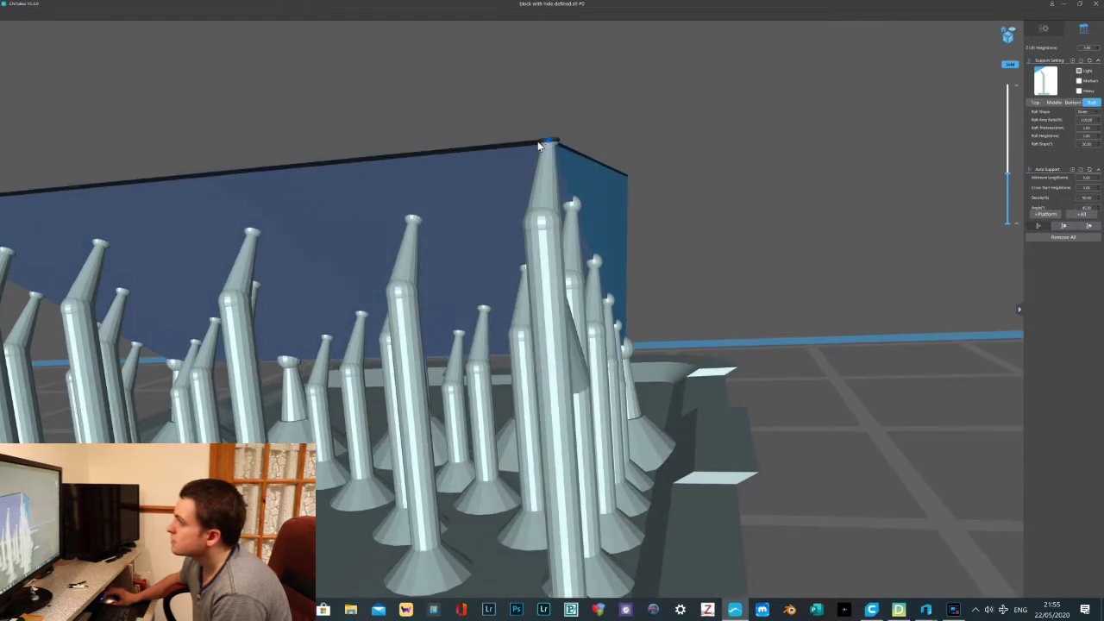
left_click(473, 150)
right_click_drag(477, 149, 501, 151)
left_click(385, 174)
right_click_drag(385, 173, 287, 180)
left_click(257, 179)
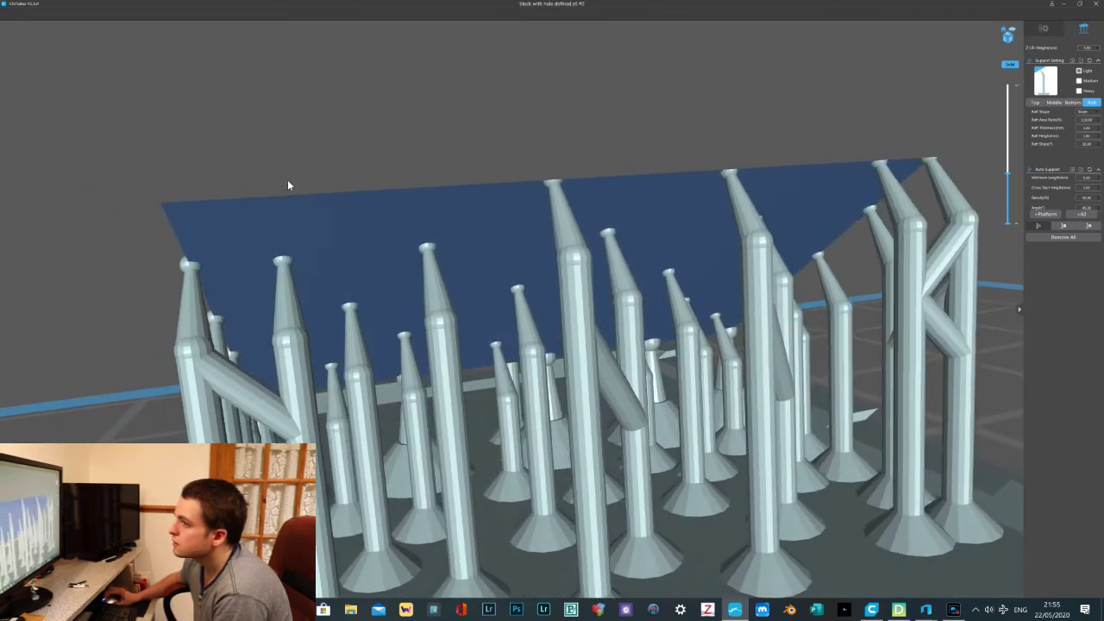
left_click(350, 193)
left_click(162, 205)
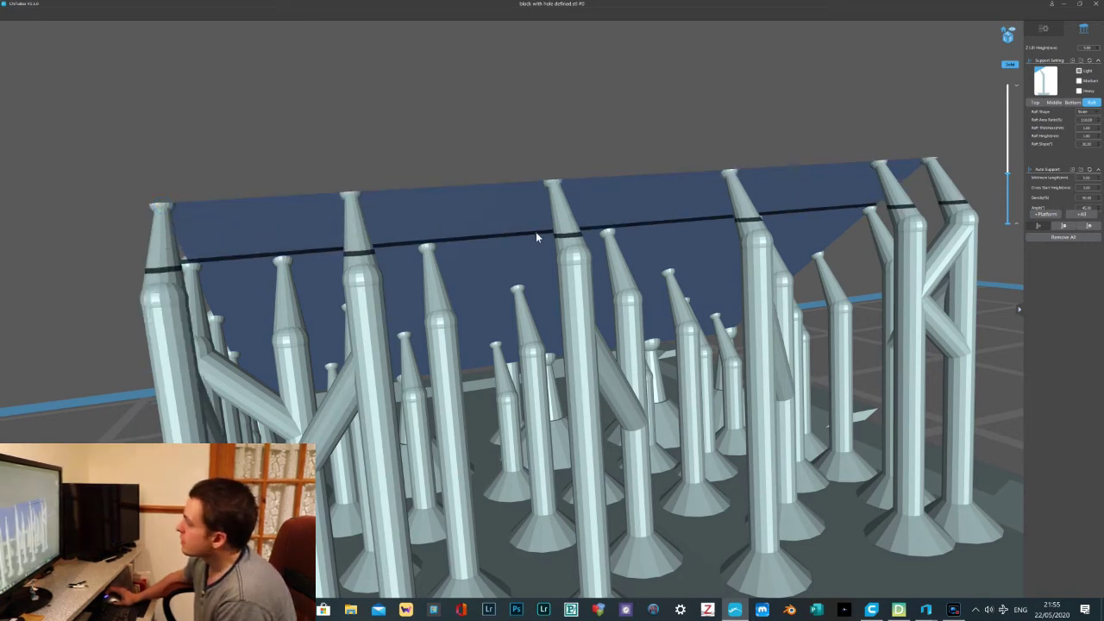
Raise the layer preview to about 13, switch to Heavy supports, and place three at the underside's two upper corners and top middle
right_click_drag(536, 233, 524, 234)
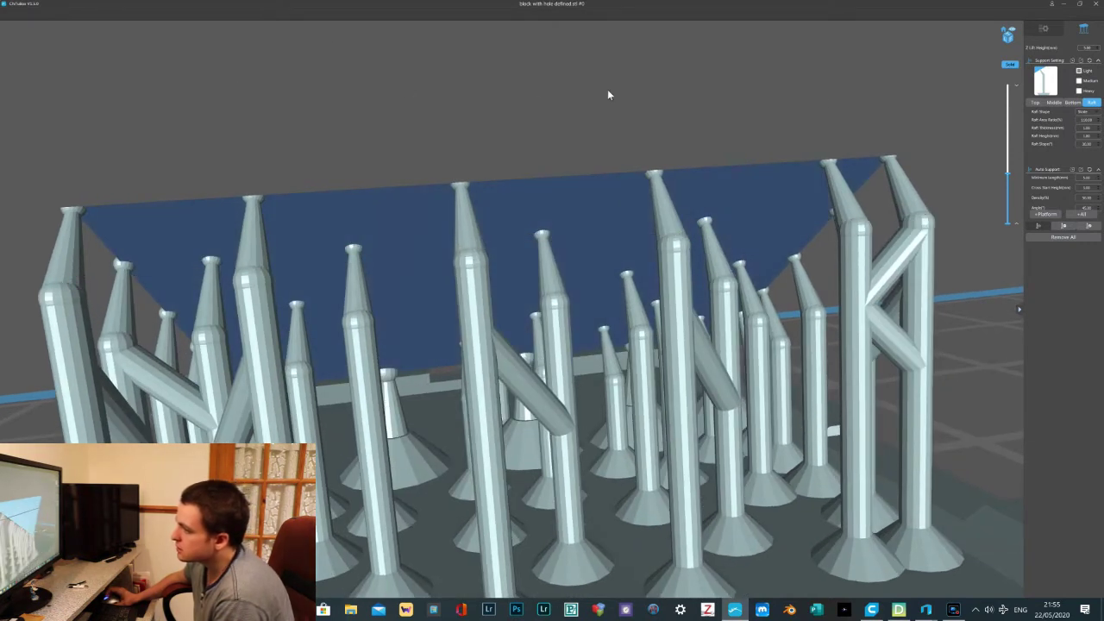
right_click_drag(363, 116, 518, 128)
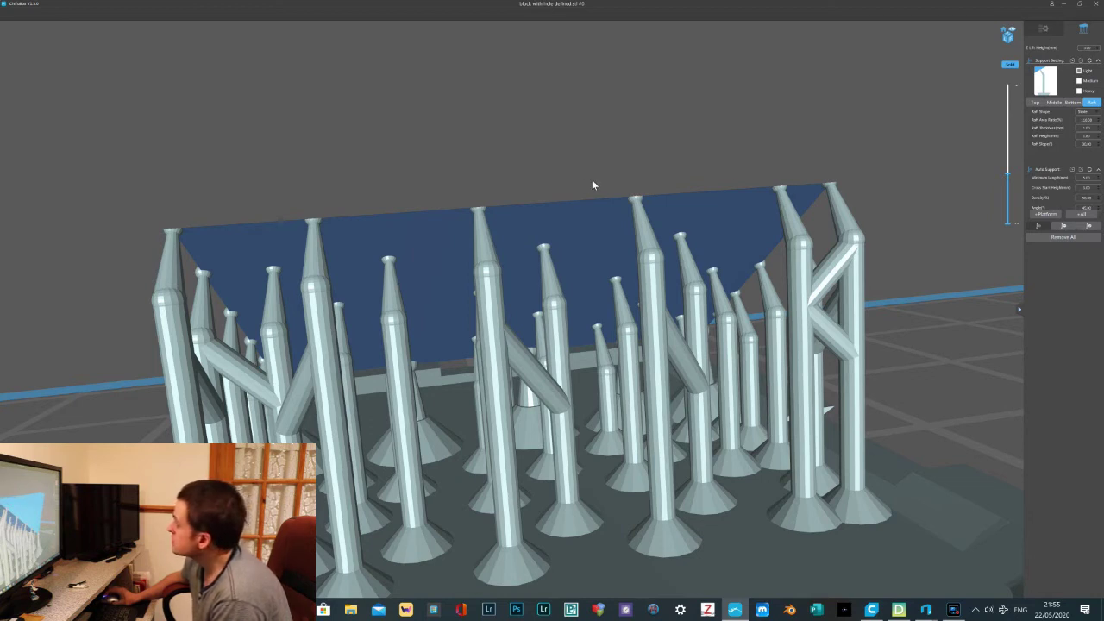
scroll(941, 162, "down", 1)
scroll(941, 160, "up", 1)
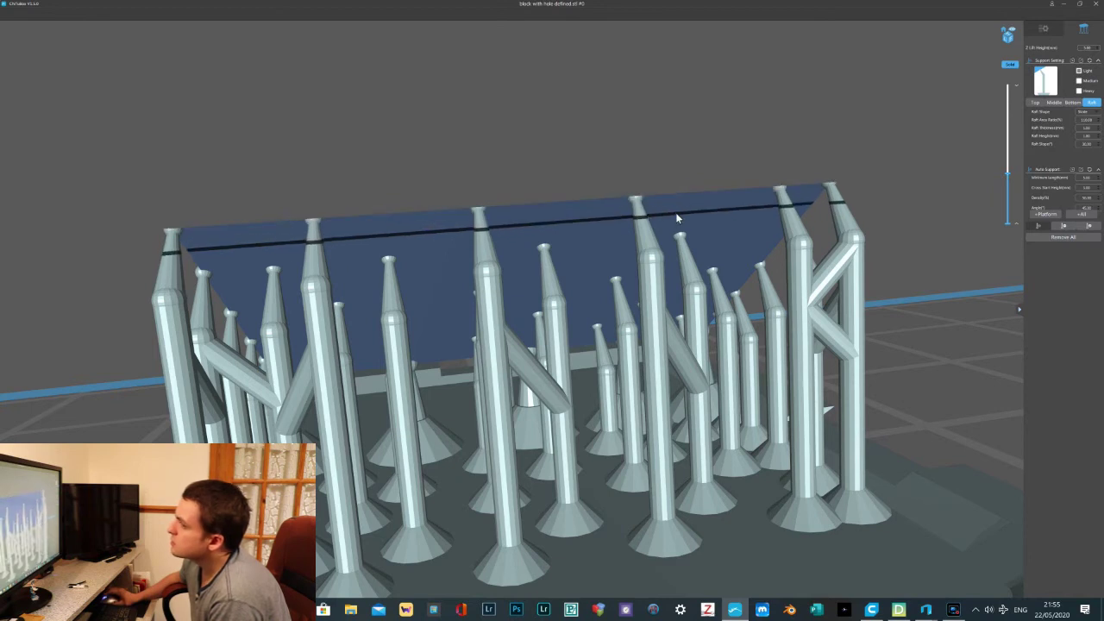
left_click_drag(702, 245, 426, 269)
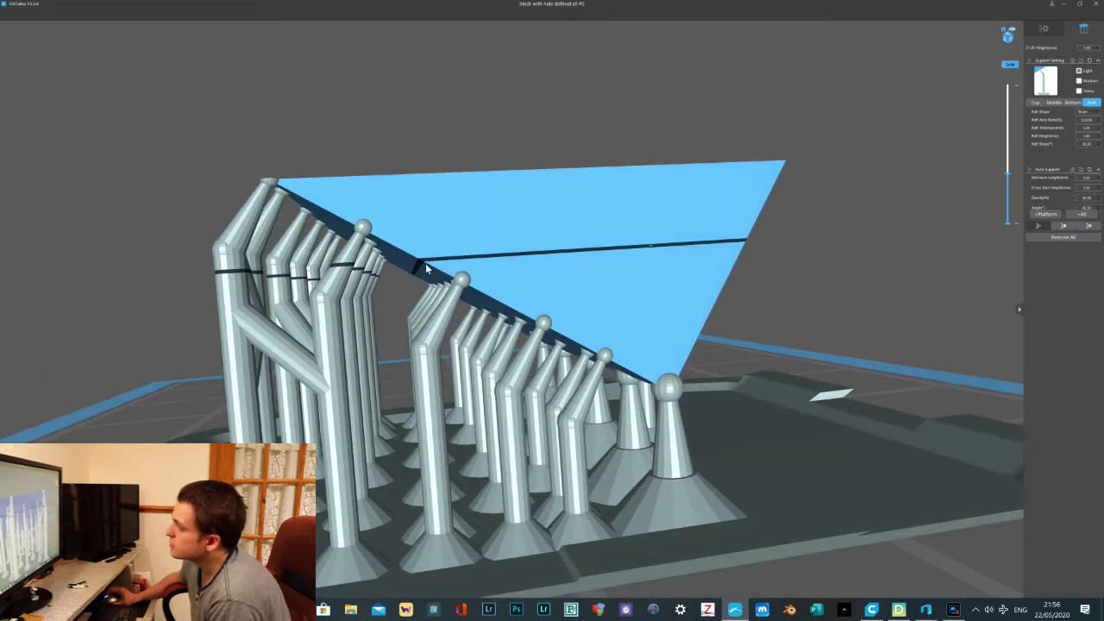
right_click_drag(358, 256, 394, 262)
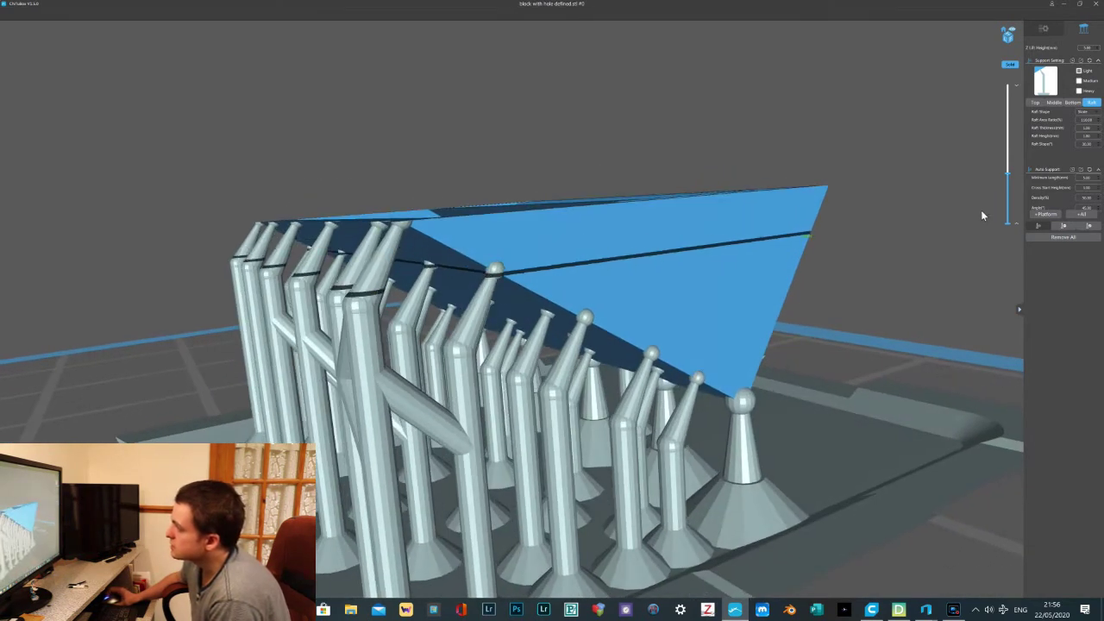
left_click_drag(1007, 178, 1008, 170)
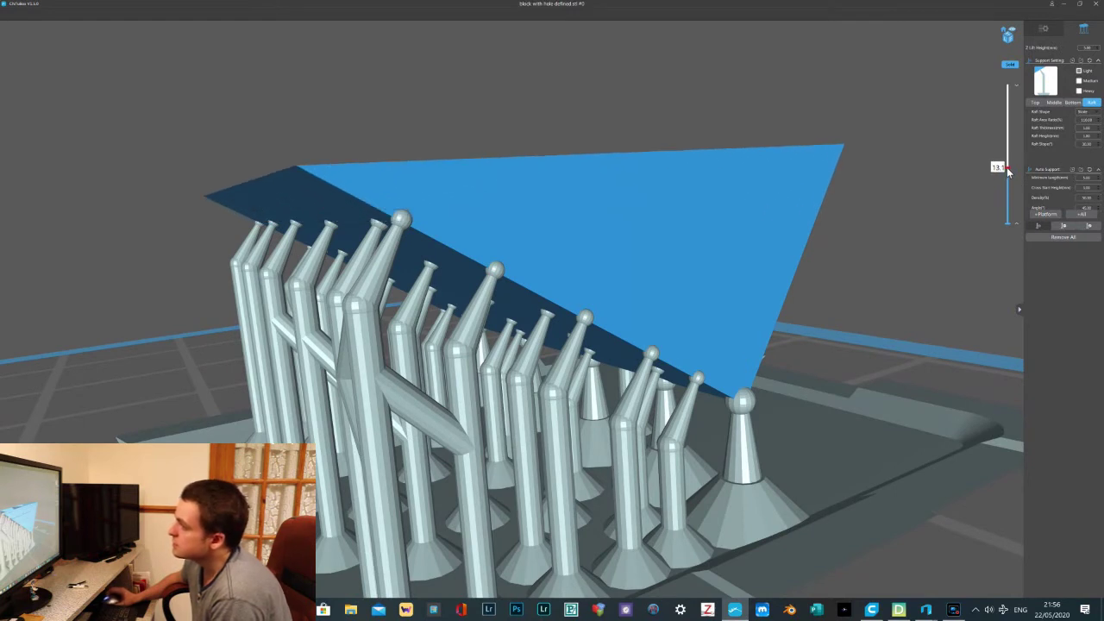
right_click_drag(759, 228, 436, 261)
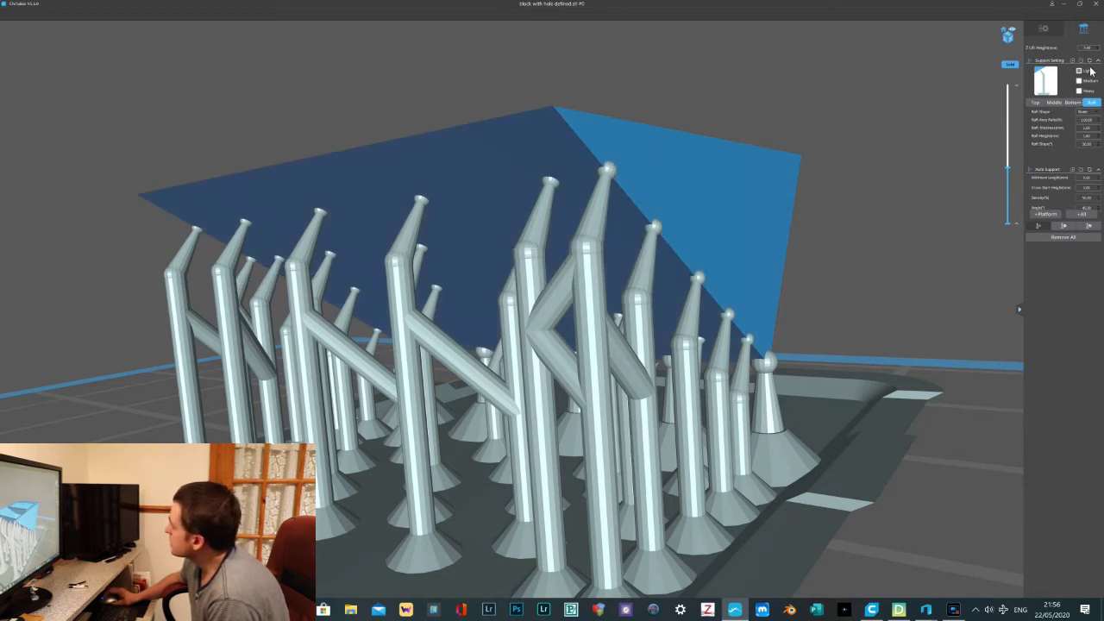
right_click_drag(448, 139, 661, 148)
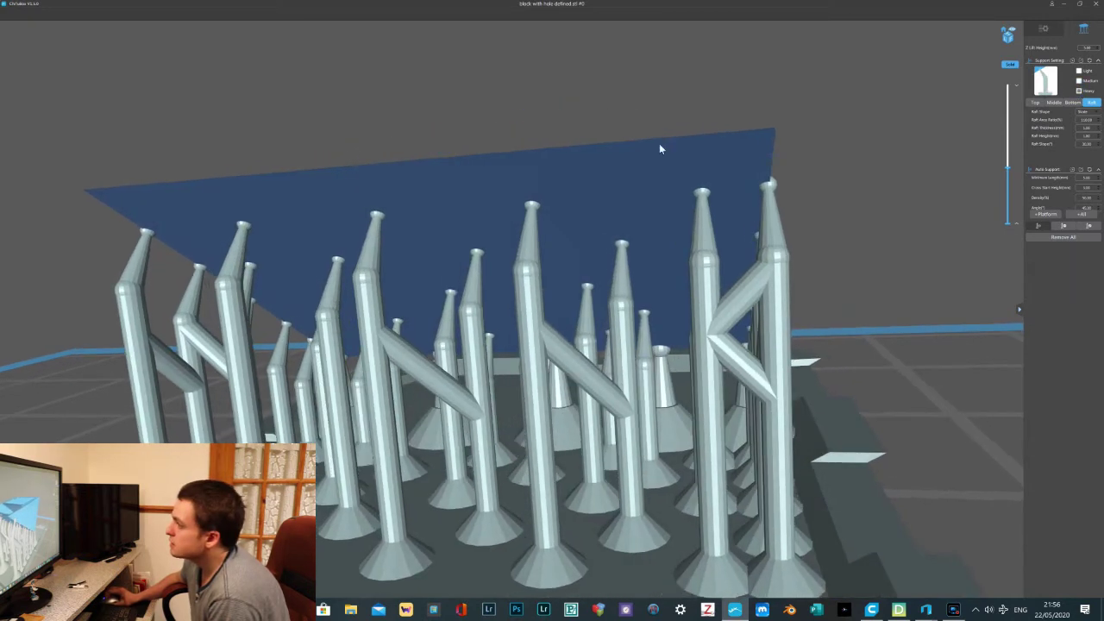
left_click(770, 132)
right_click_drag(657, 139, 125, 162)
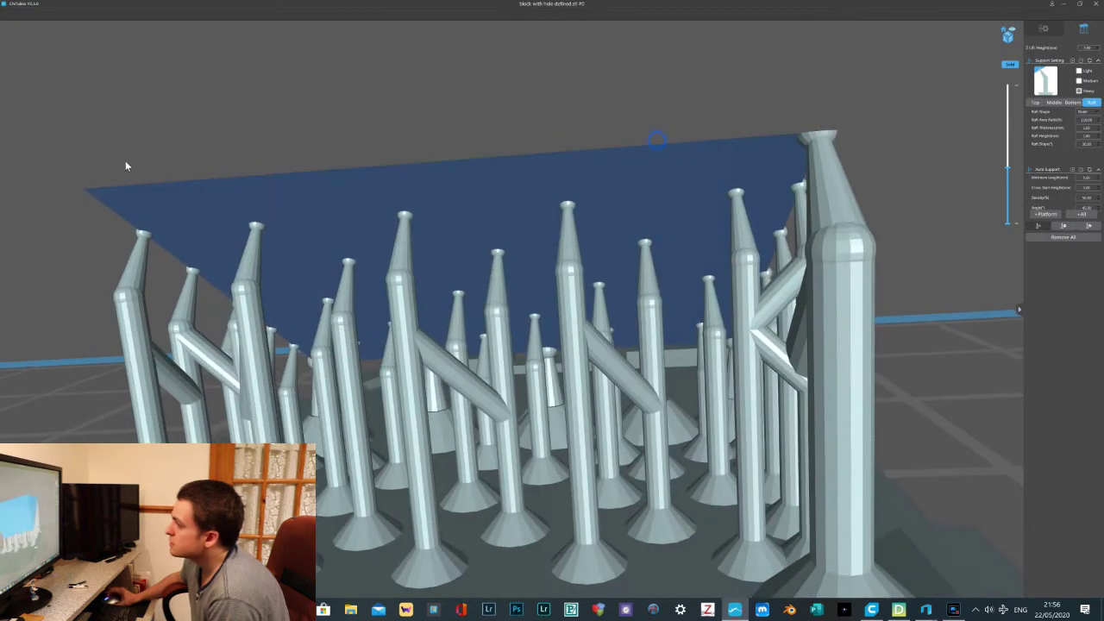
left_click(86, 190)
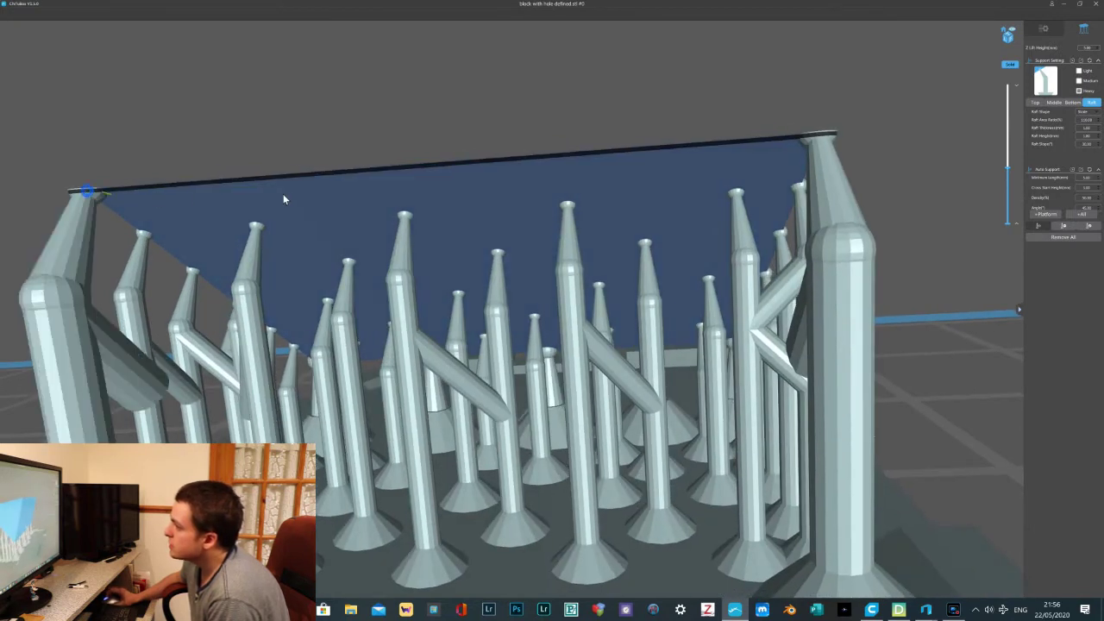
left_click(443, 164)
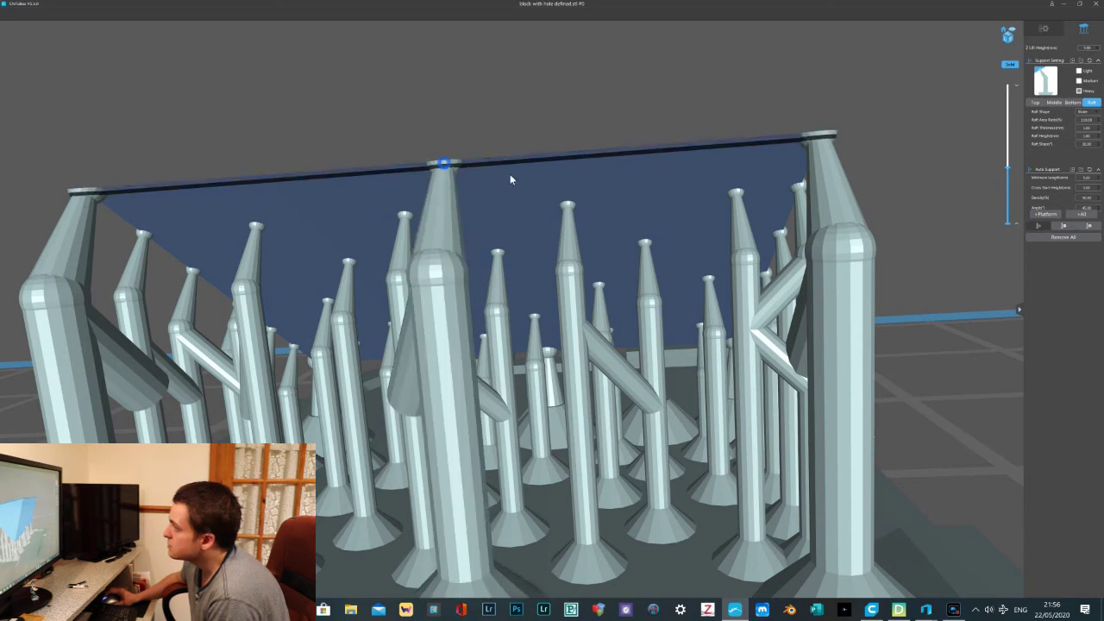
Switch back to Light supports, raise the layer preview to about 14, and place one at an upper corner of the exposed underside
right_click_drag(766, 261, 733, 254)
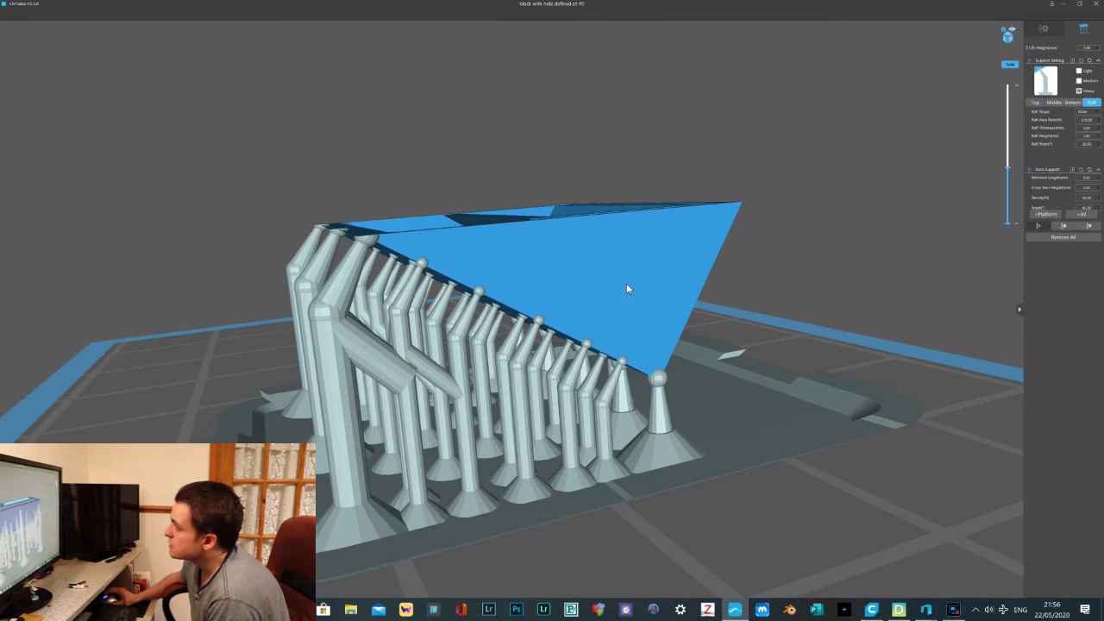
mouse_move(300, 234)
right_mouse_down()
mouse_move(311, 240)
mouse_move(167, 247)
right_mouse_up()
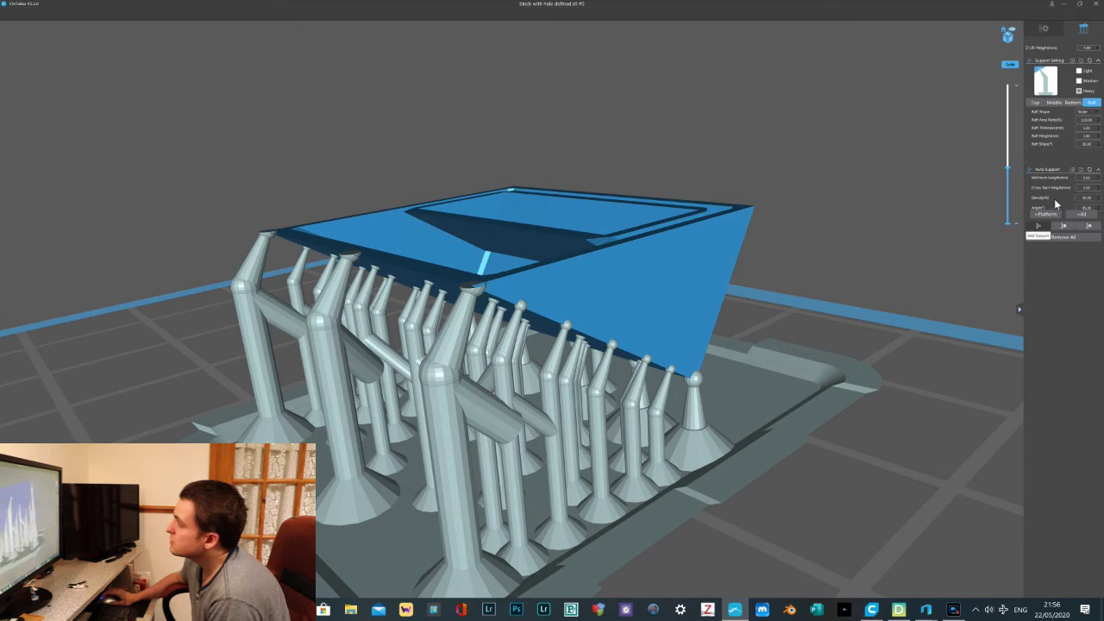
left_click_drag(1013, 170, 1006, 164)
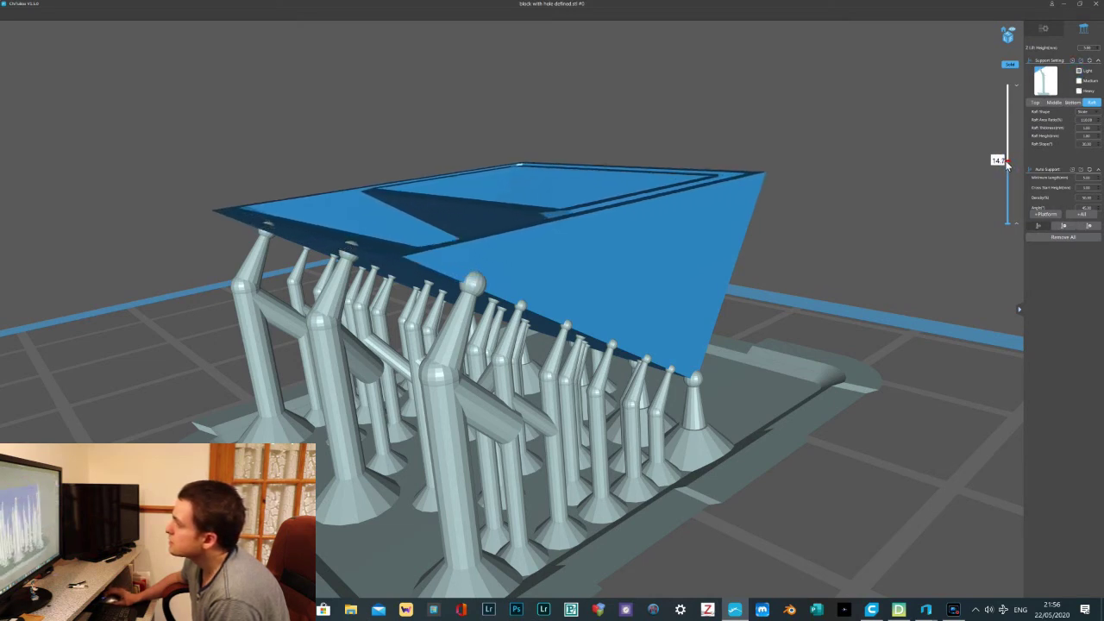
right_click_drag(877, 244, 776, 234)
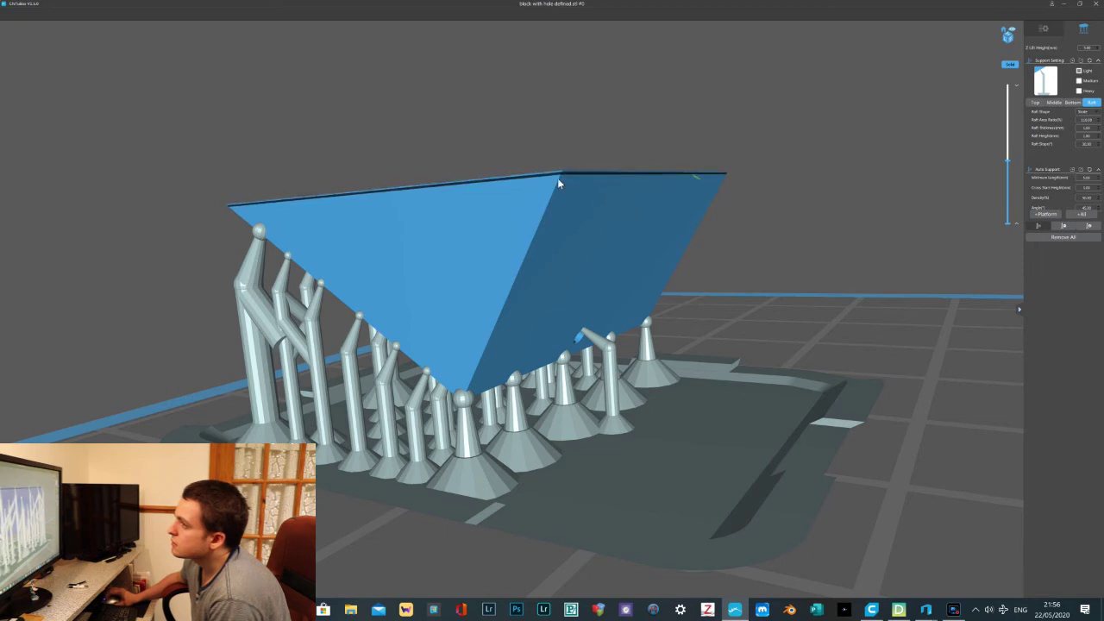
mouse_move(631, 185)
right_mouse_down()
mouse_move(697, 180)
mouse_move(620, 198)
mouse_move(631, 180)
right_mouse_up()
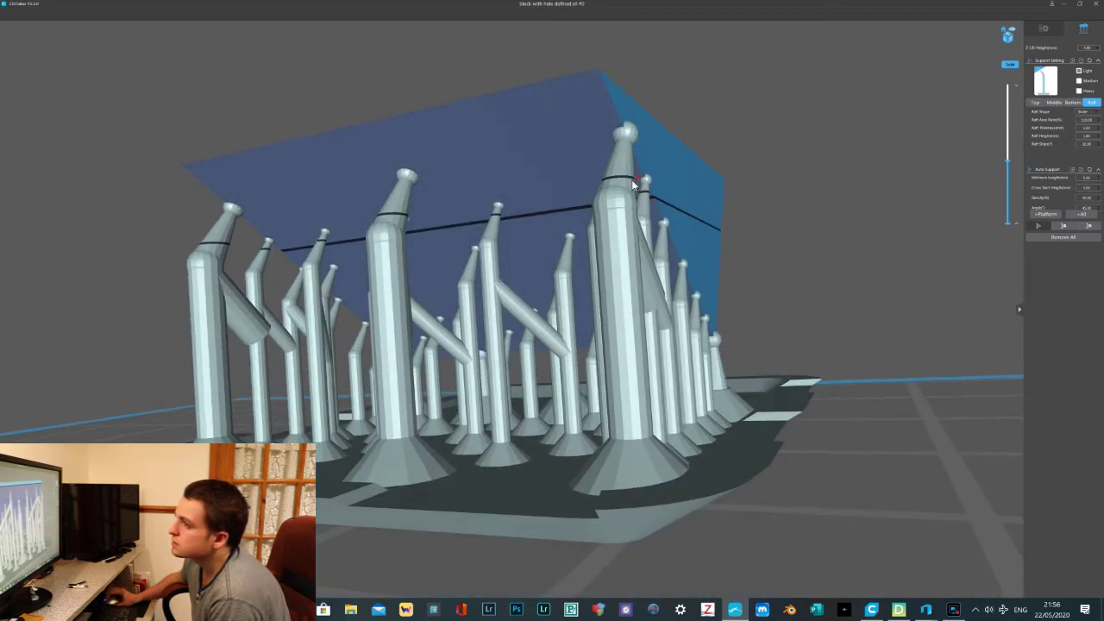
right_click_drag(597, 72, 610, 163)
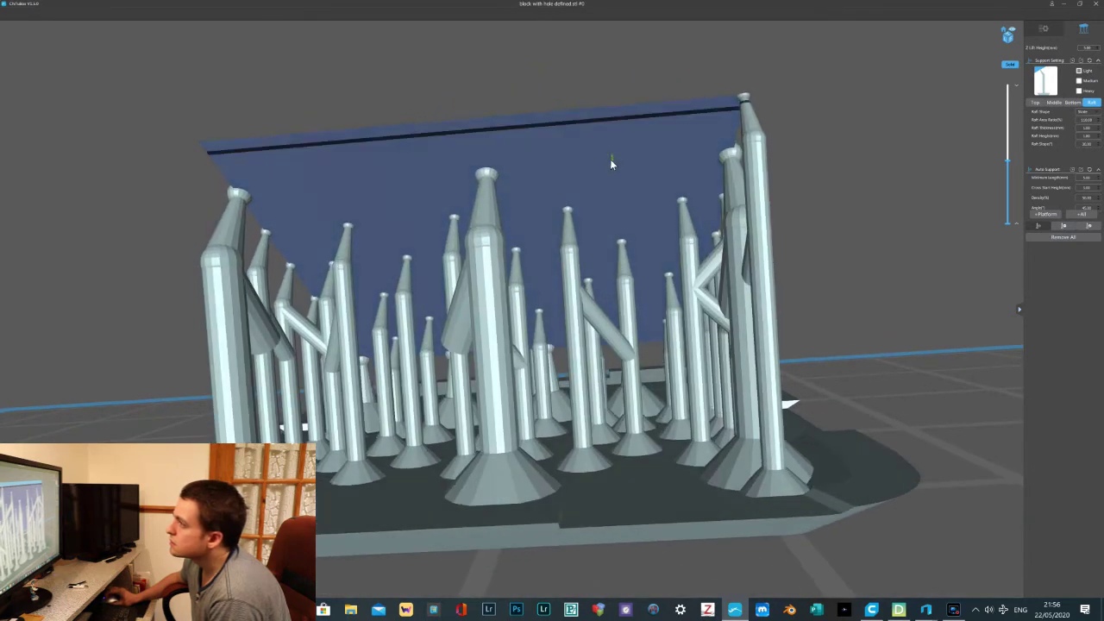
Place two Light supports between the Heavy ones, raise the layer preview slightly, and place four along the underside's top edge
left_click(622, 163)
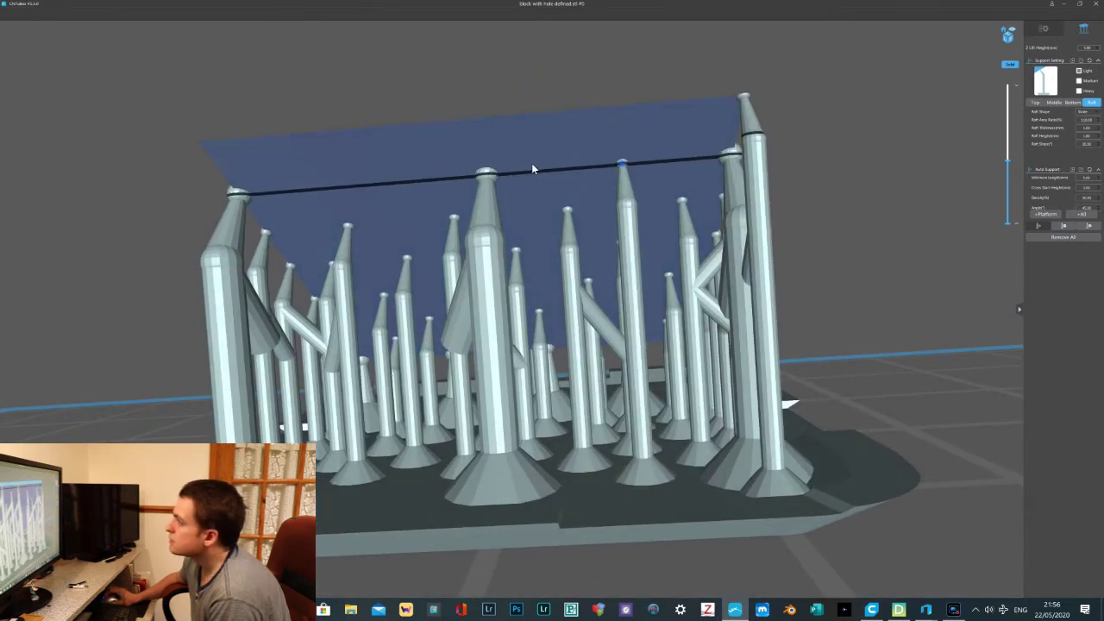
left_click(366, 186)
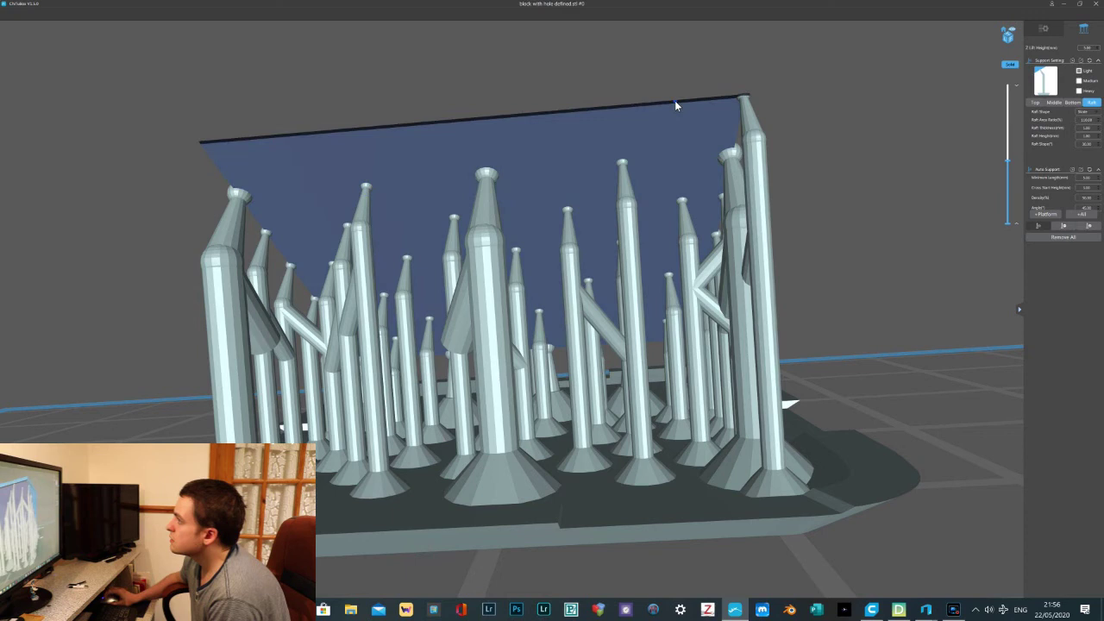
left_click(674, 104)
left_click(554, 113)
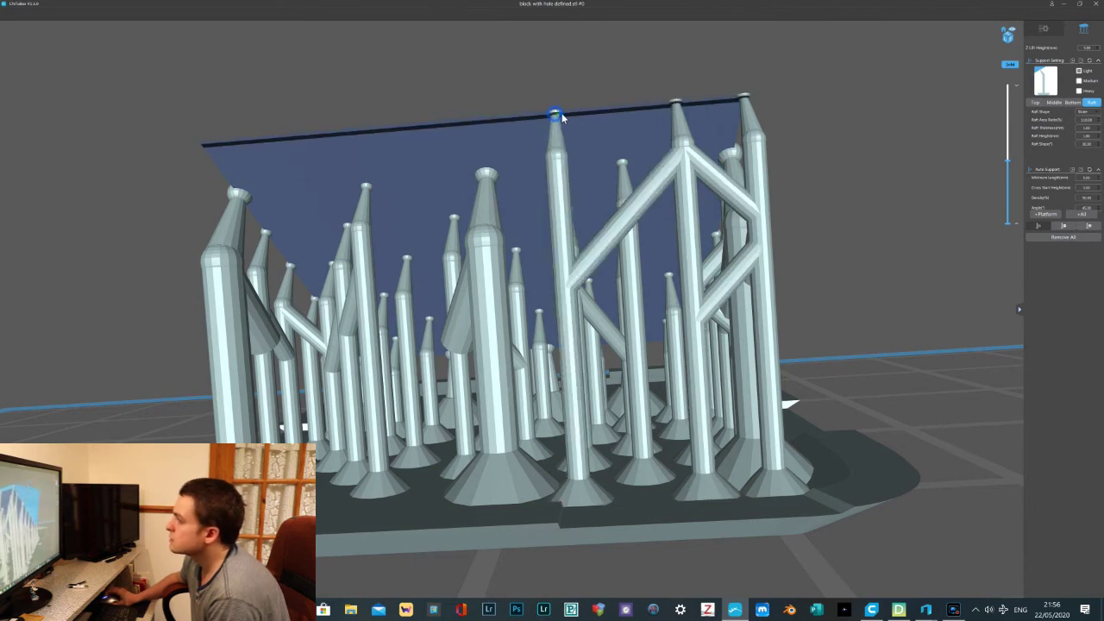
right_click_drag(561, 113, 568, 114)
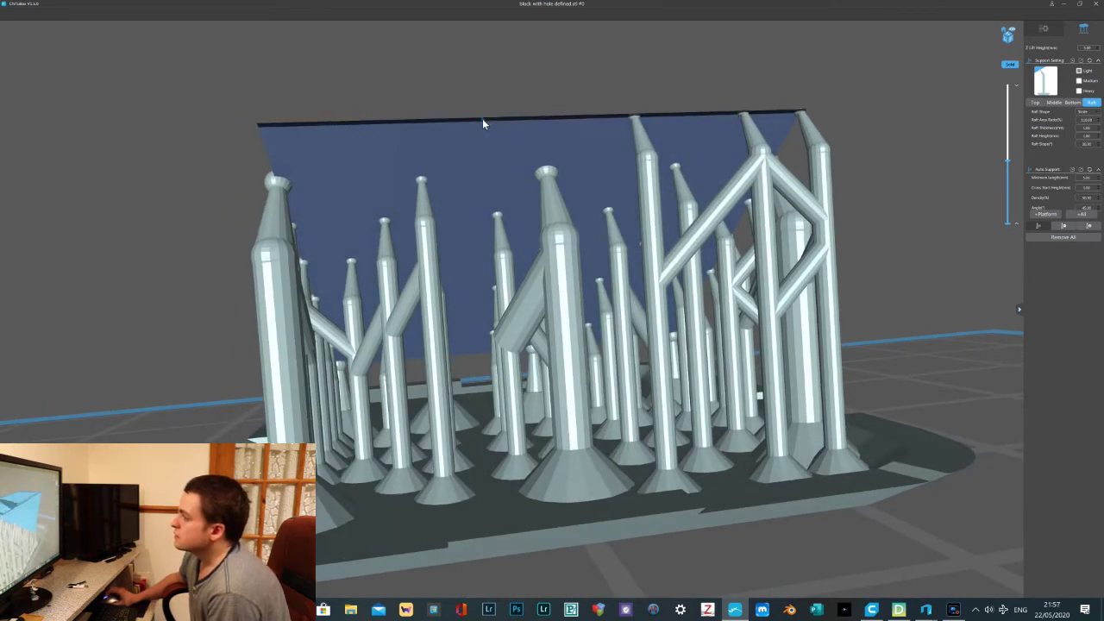
left_click(483, 120)
left_click(352, 123)
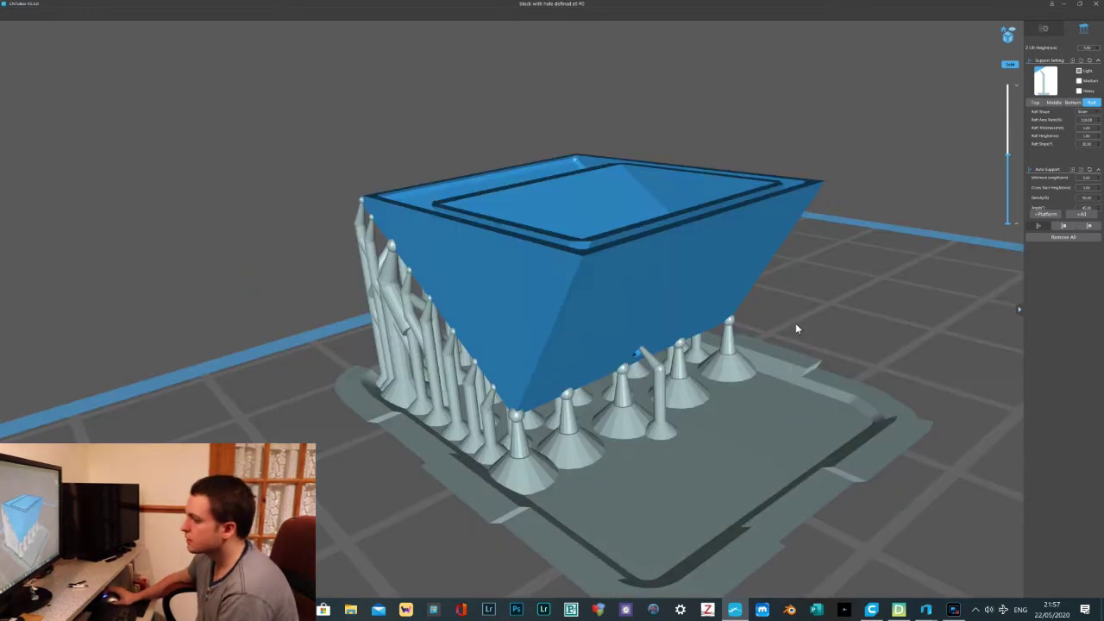
Switch to Medium supports and place one at each upper corner of the block's opposite, unsupported sloping face
right_click_drag(713, 334, 760, 222)
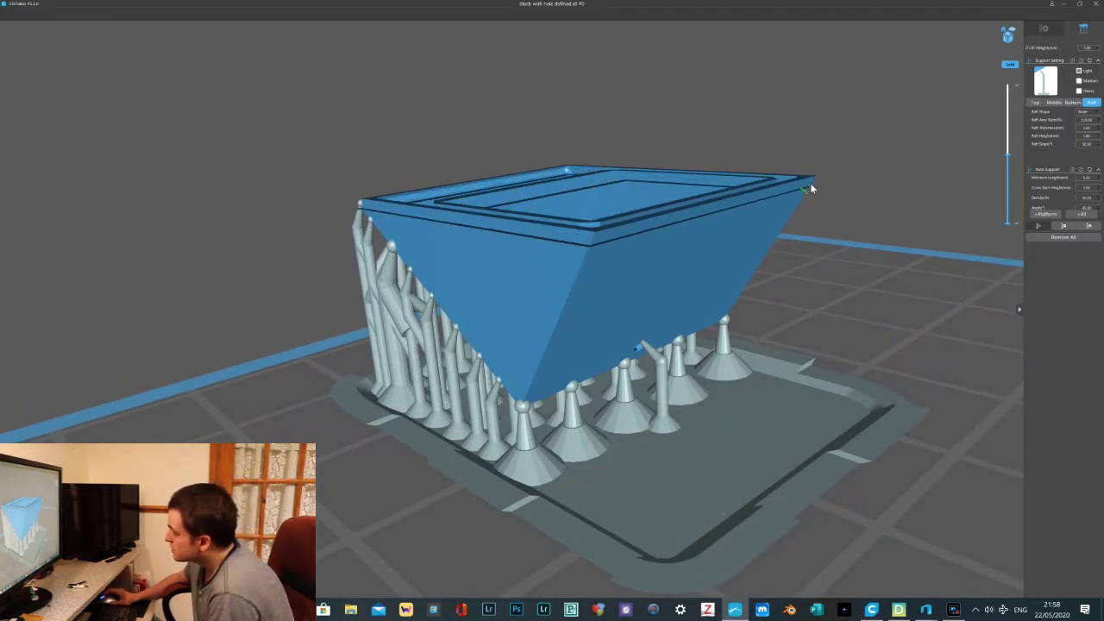
right_click_drag(678, 270, 420, 266)
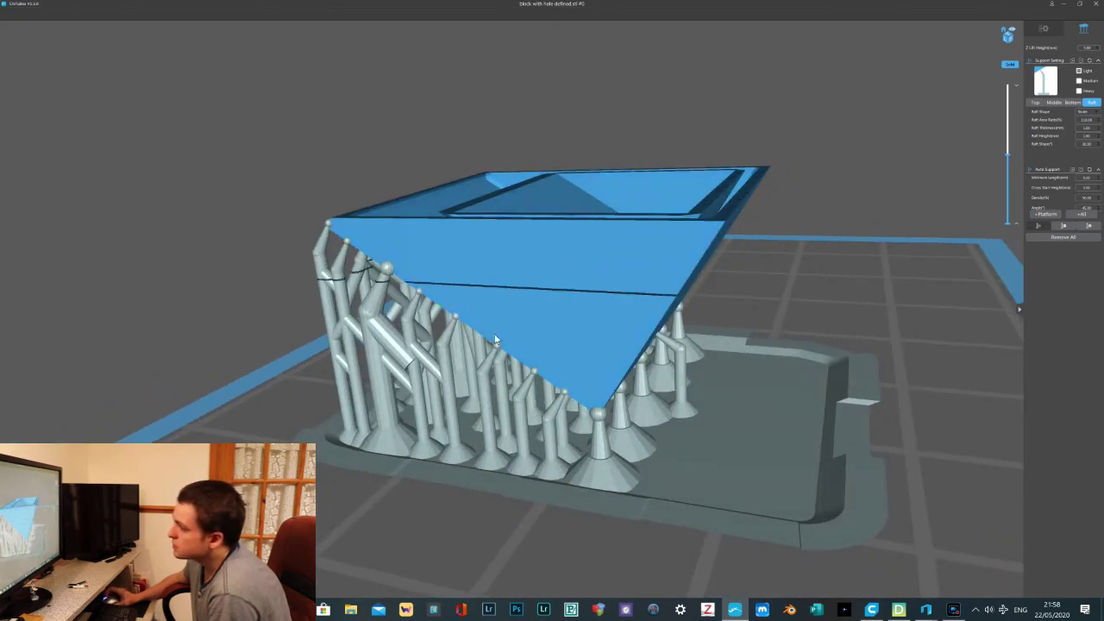
right_click_drag(593, 346, 543, 362)
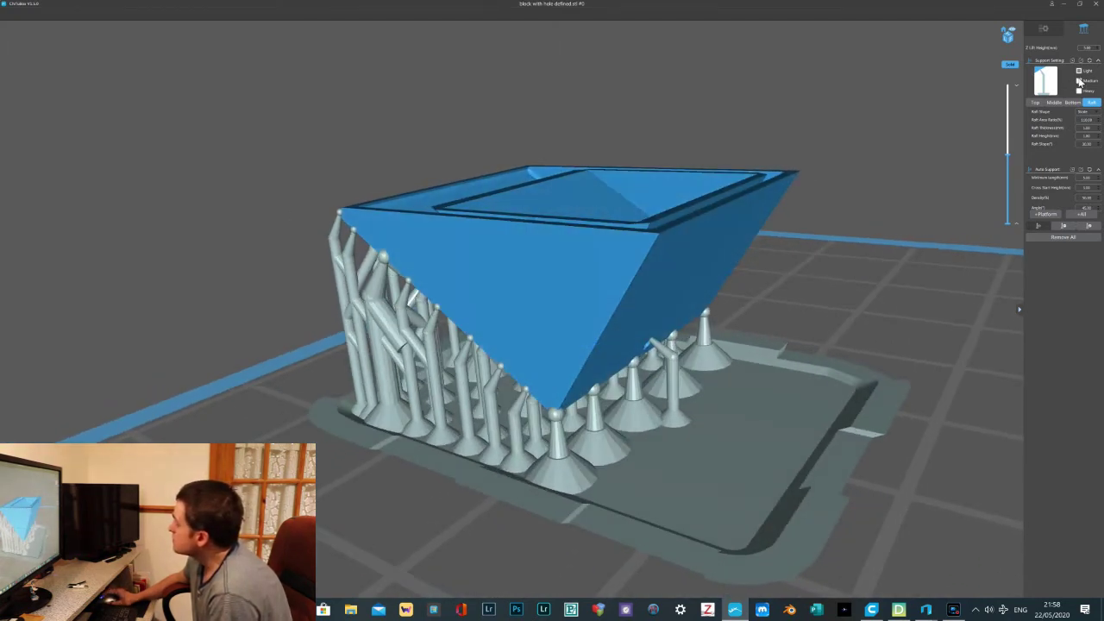
right_click_drag(767, 200, 616, 239)
right_click_drag(521, 230, 566, 234)
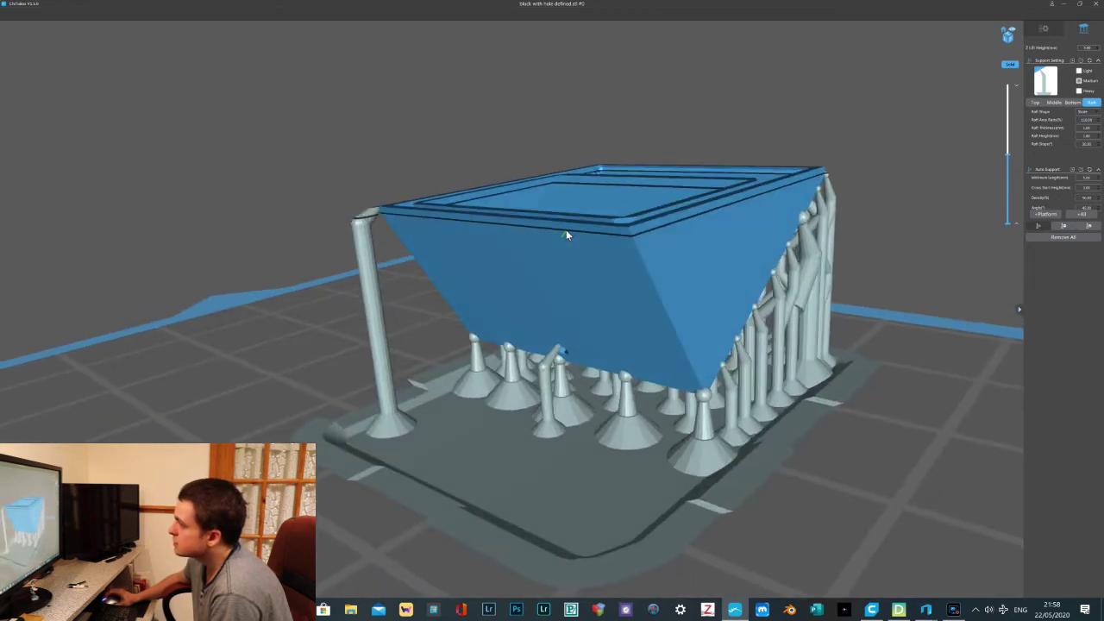
left_click(619, 229)
Raise the layer preview to the outermost overhanging edge of that sloping face and place a Medium support at each of its corners
right_click_drag(580, 245, 761, 256)
right_click_drag(777, 261, 814, 239)
left_click_drag(1007, 156, 1013, 133)
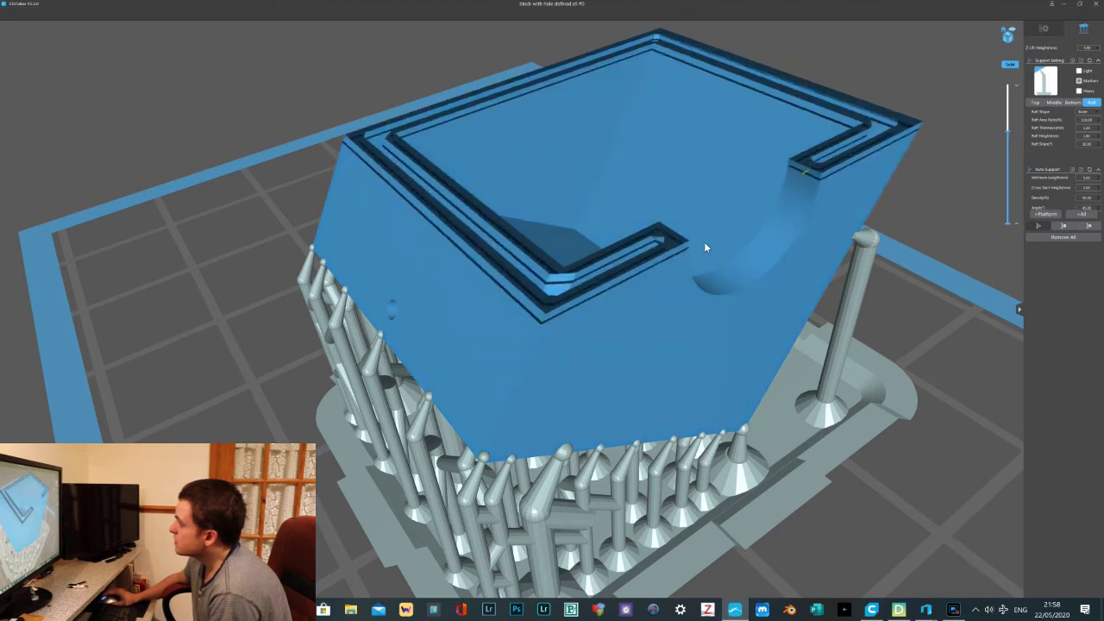
right_click_drag(793, 239, 768, 209)
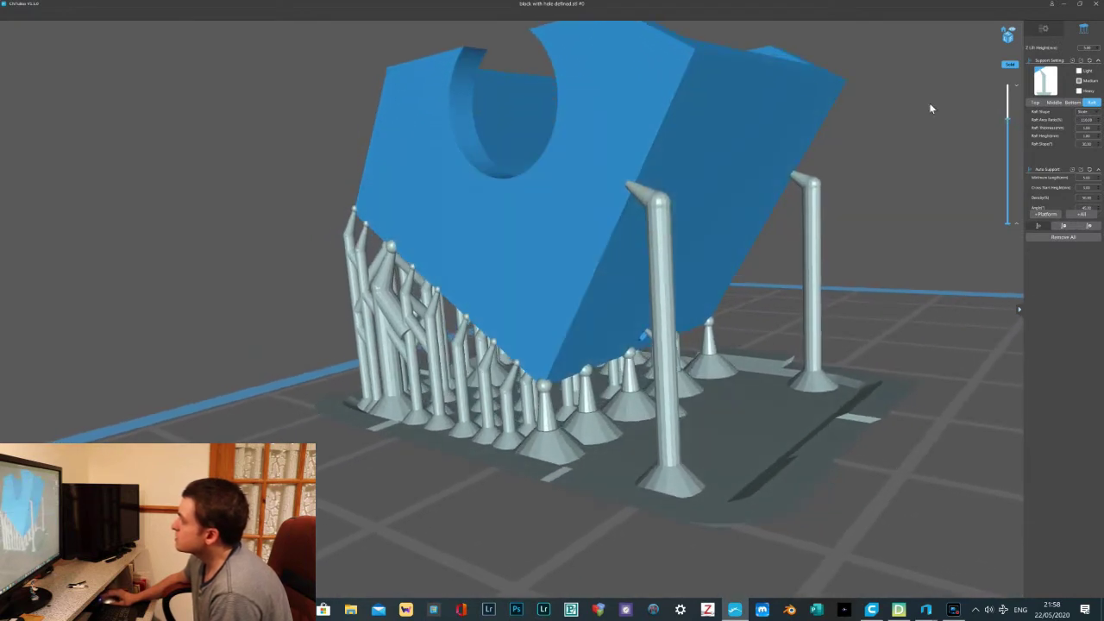
right_click_drag(689, 67, 597, 95)
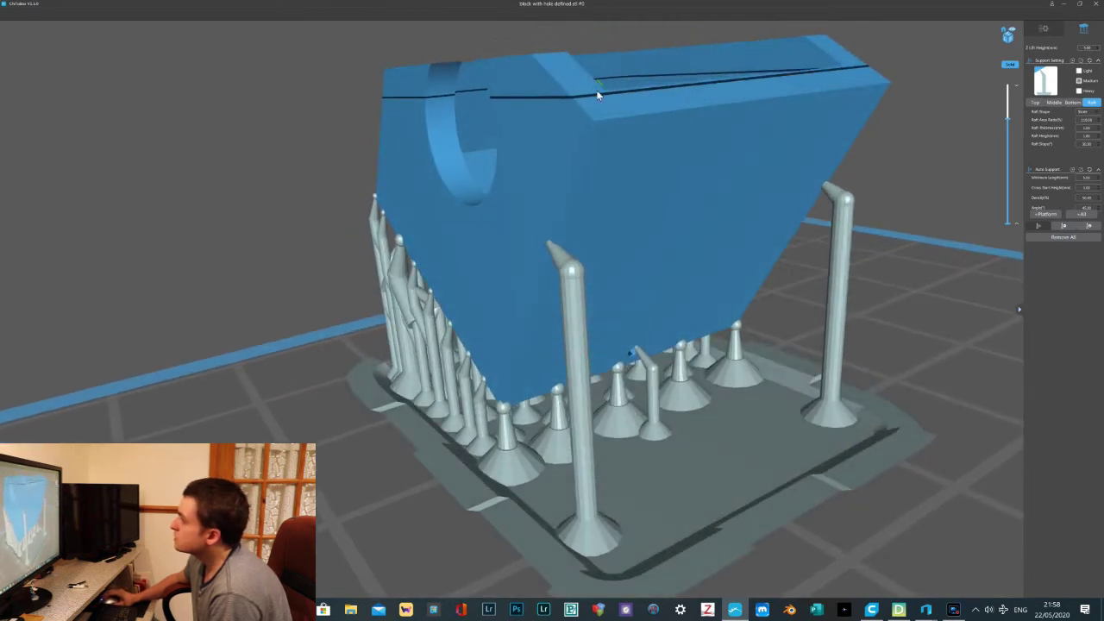
right_click_drag(640, 130, 446, 147)
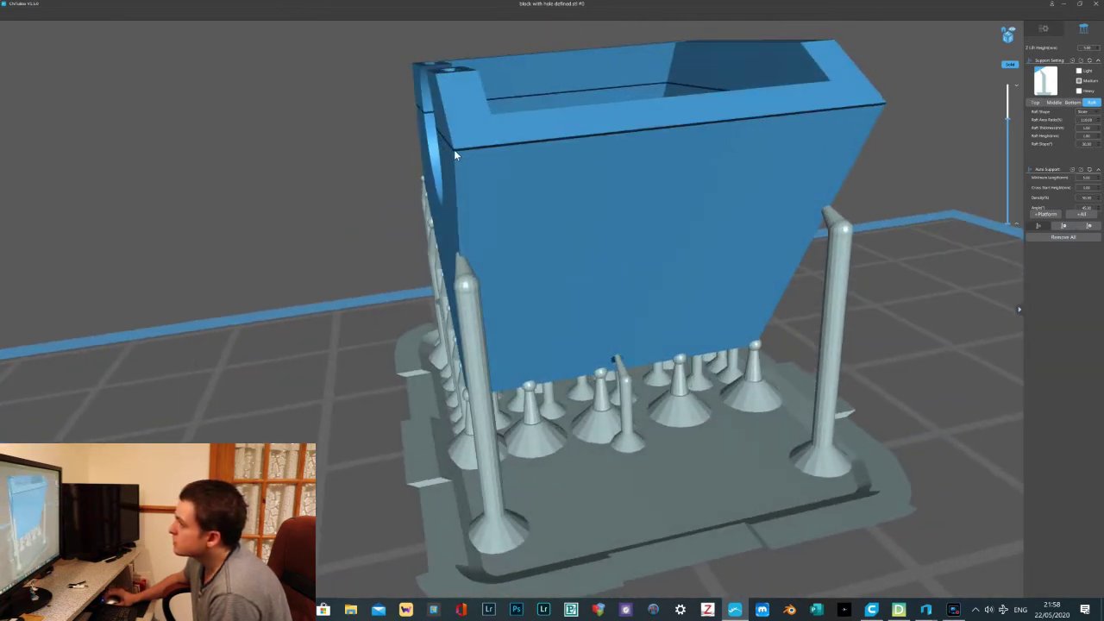
left_click(454, 152)
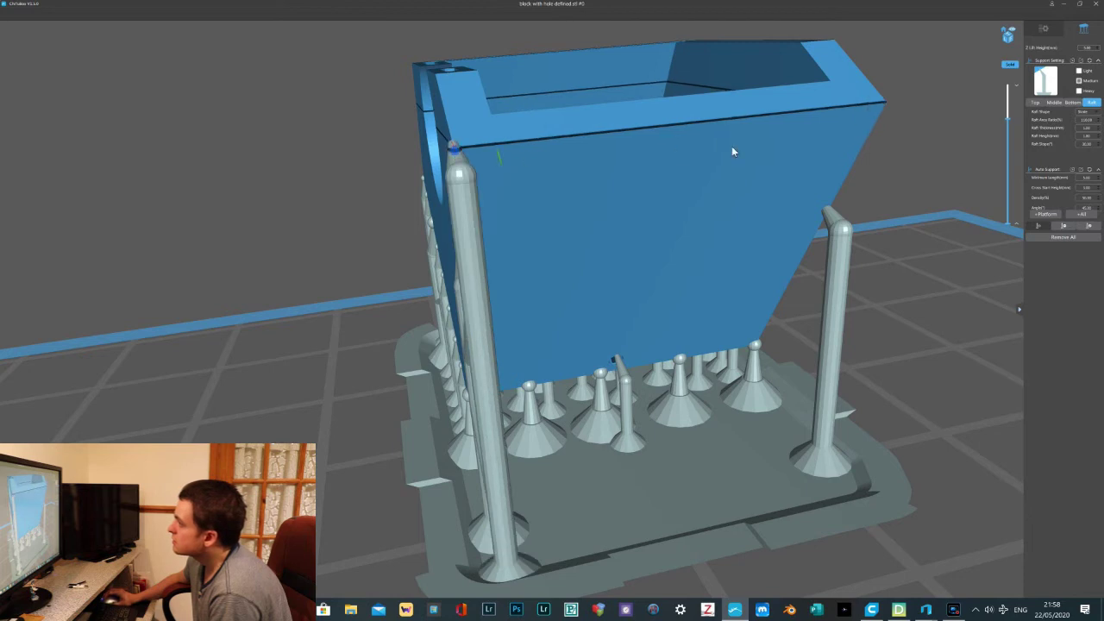
left_click(883, 104)
right_click_drag(834, 152, 855, 188)
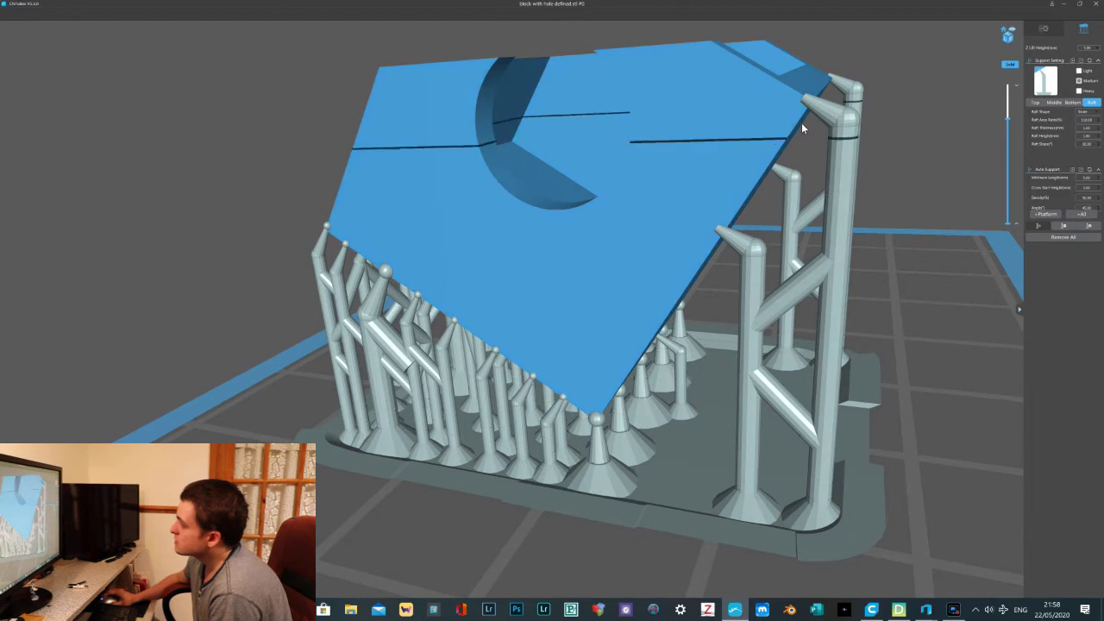
Place Light supports on both sides of the circular hole's upper arc, raise the layer preview slightly, and add a thicker one at its top
right_click_drag(733, 192, 737, 200)
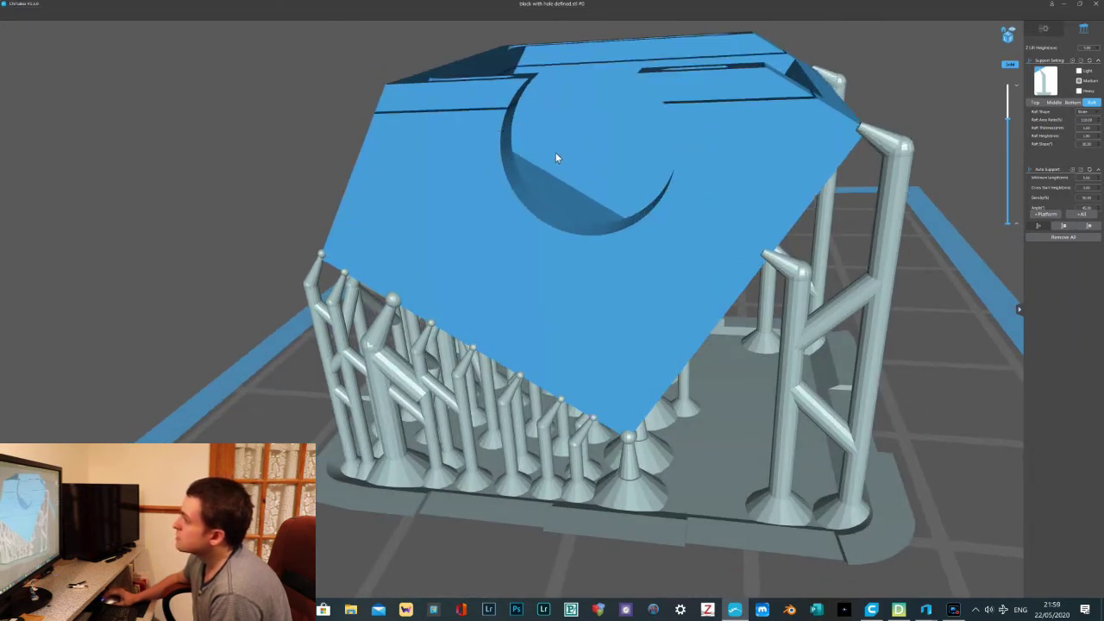
right_click_drag(601, 166, 552, 135)
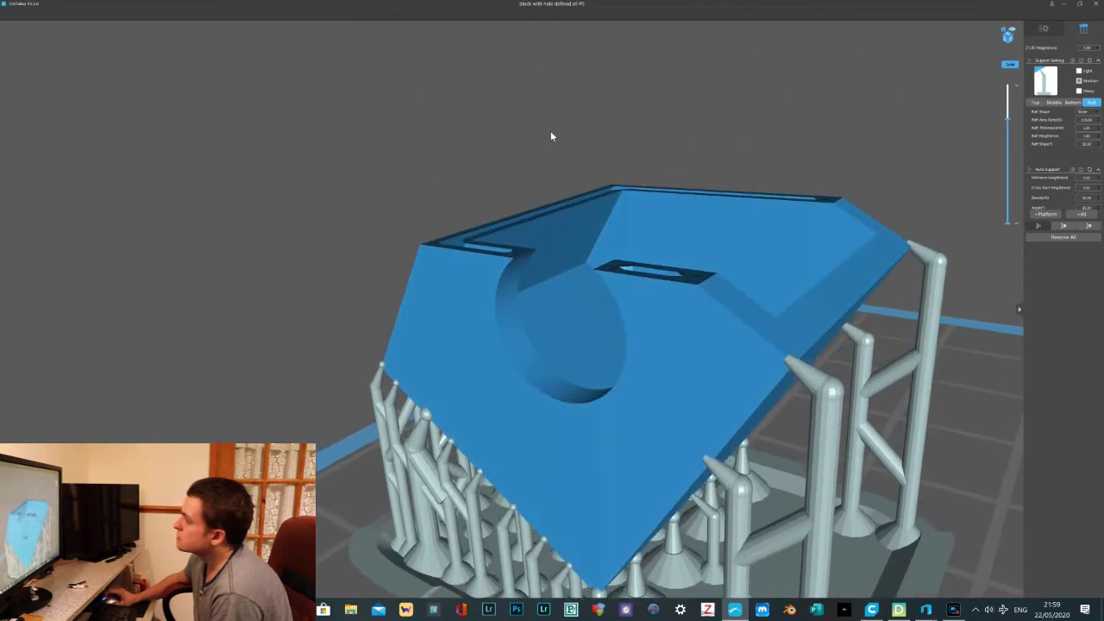
right_click_drag(748, 224, 773, 184)
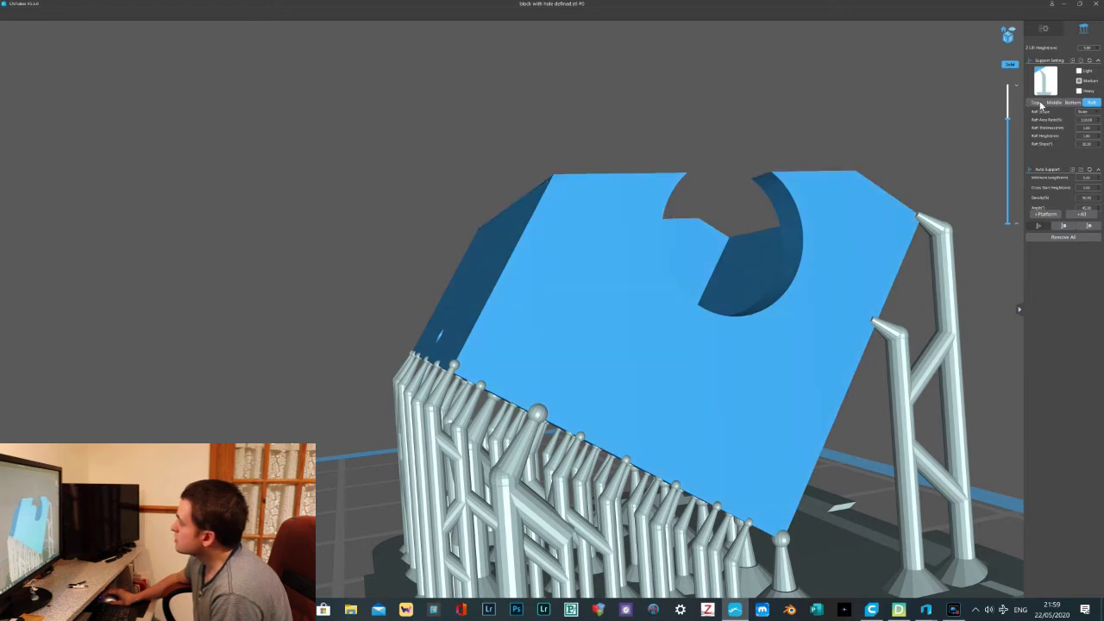
left_click(772, 172)
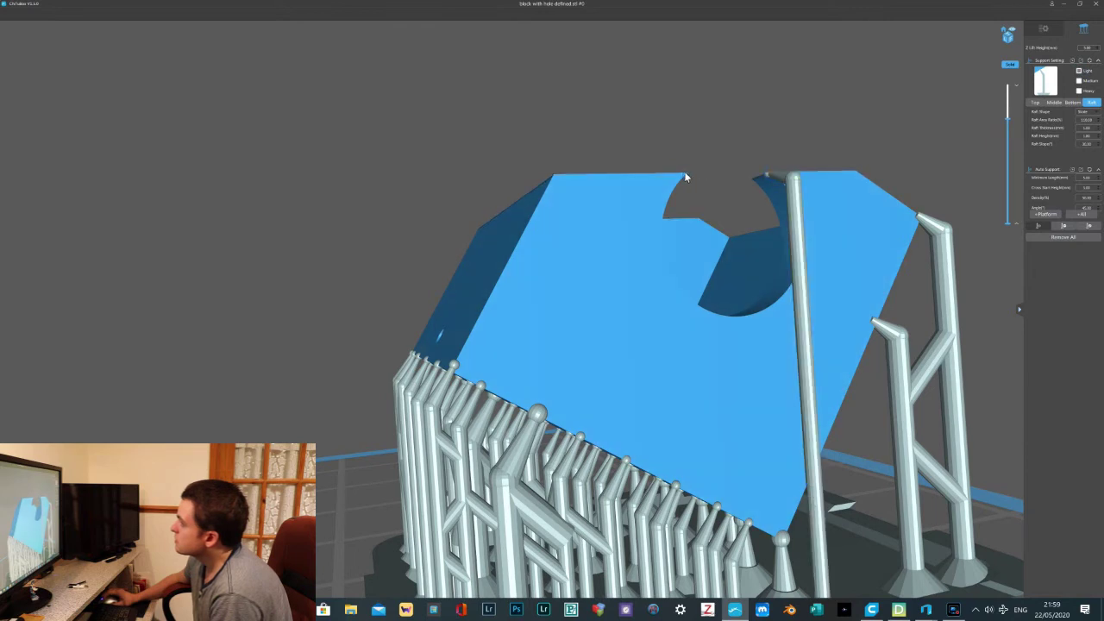
left_click(684, 174)
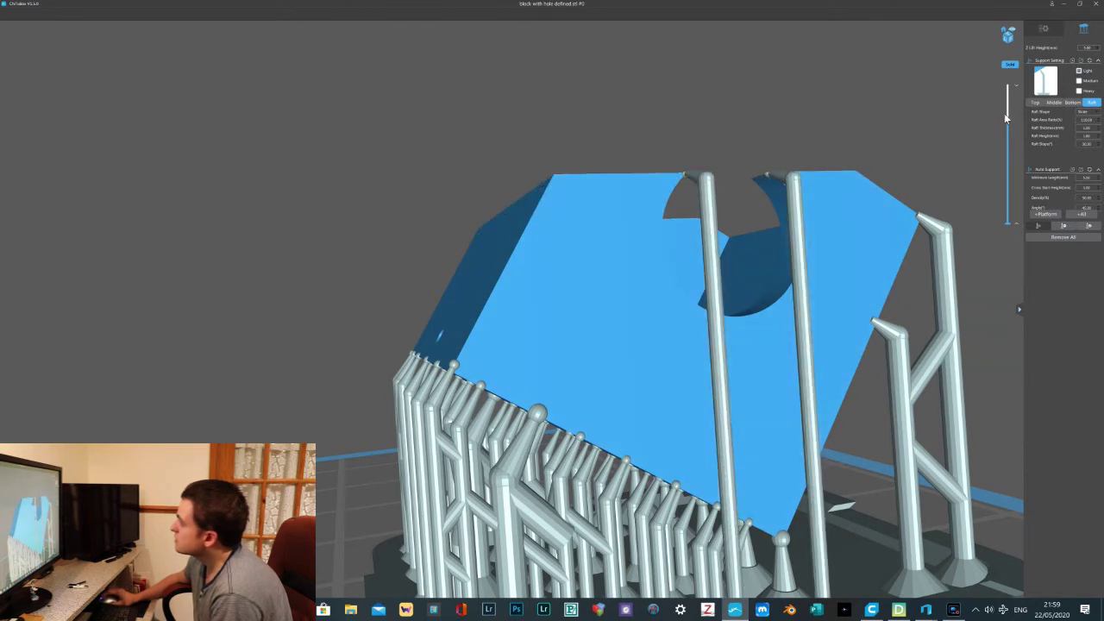
left_click_drag(1006, 118, 1007, 116)
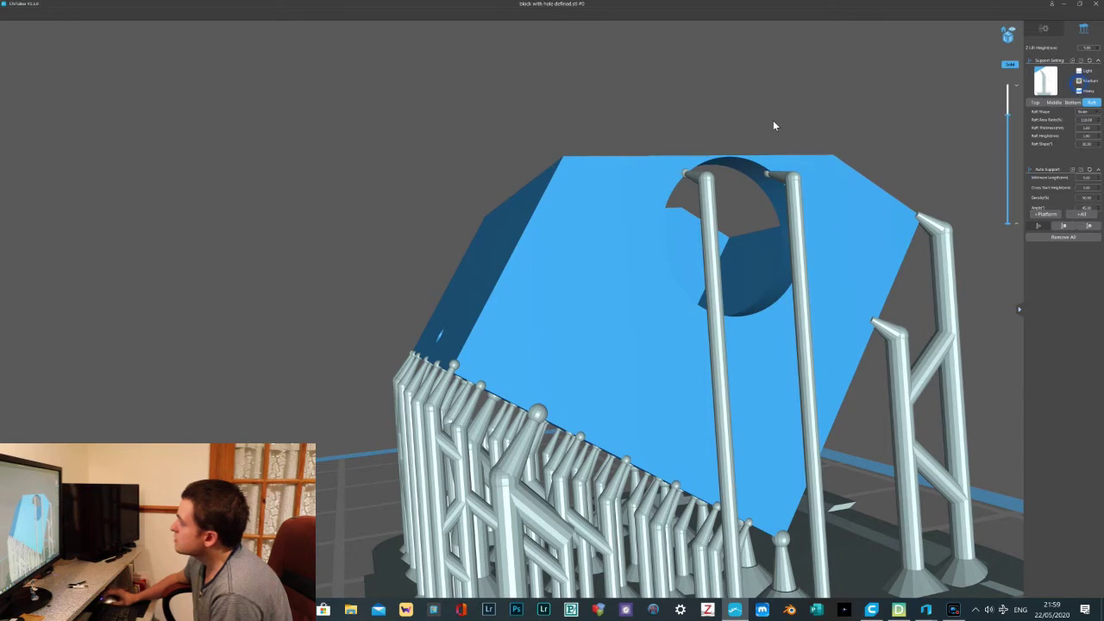
left_click(733, 159)
mouse_move(742, 174)
right_mouse_down()
mouse_move(692, 175)
mouse_move(727, 188)
right_mouse_up()
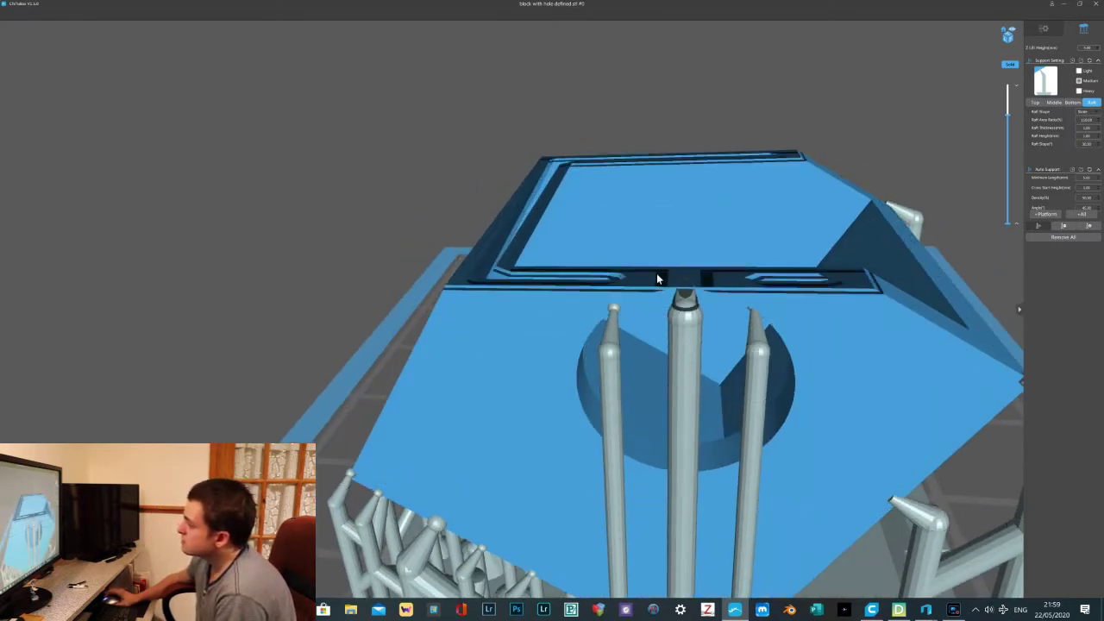
Raise the layer preview to full height and place two Light supports under the upper inner edge of the block's cavity
left_click_drag(1007, 115, 1008, 86)
right_click_drag(912, 134, 865, 141)
mouse_move(813, 107)
right_mouse_down()
mouse_move(771, 113)
mouse_move(828, 113)
right_mouse_up()
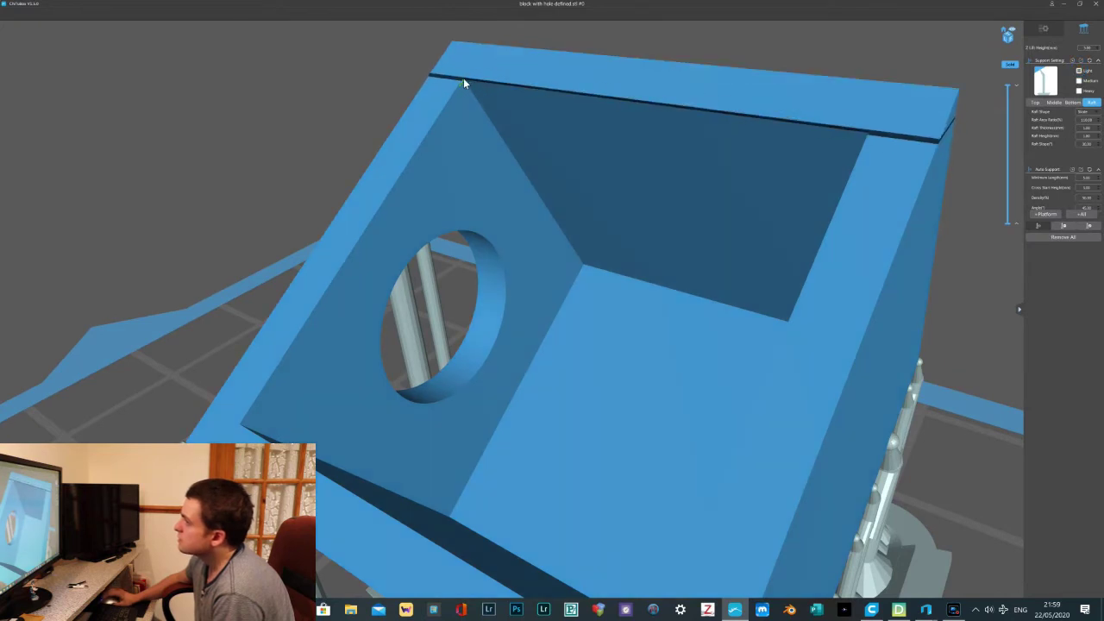
left_click(641, 106)
right_click_drag(640, 103, 650, 108)
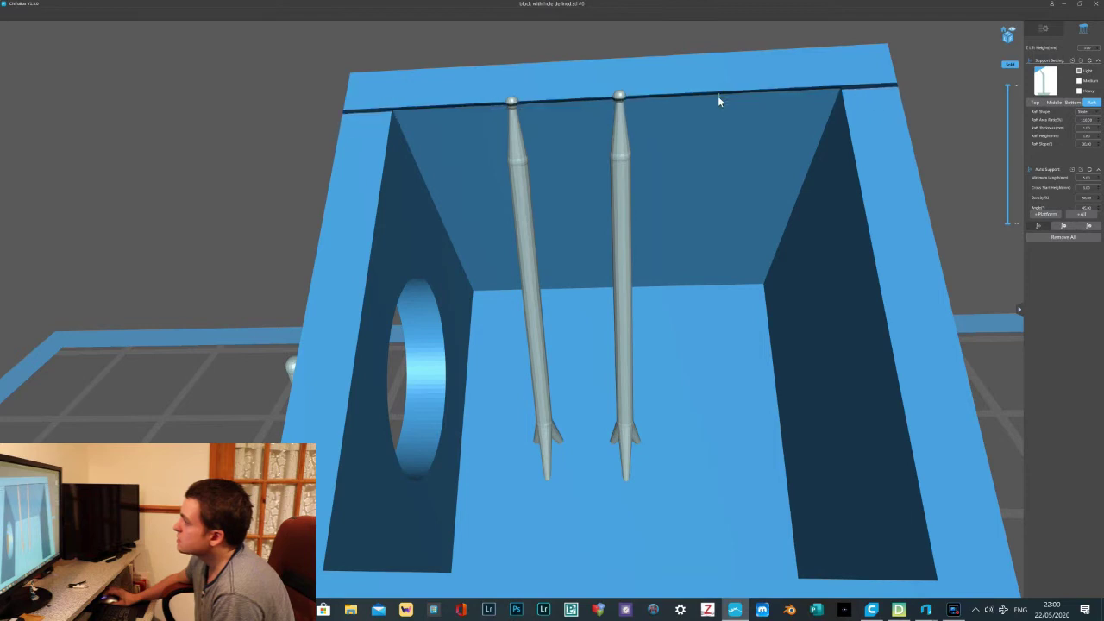
Place a Light support midway along the overhanging outer edge, between the two Medium corner supports
right_click_drag(606, 136, 646, 294)
scroll(627, 140, "up", 1)
scroll(627, 142, "down", 2)
scroll(628, 145, "down", 3)
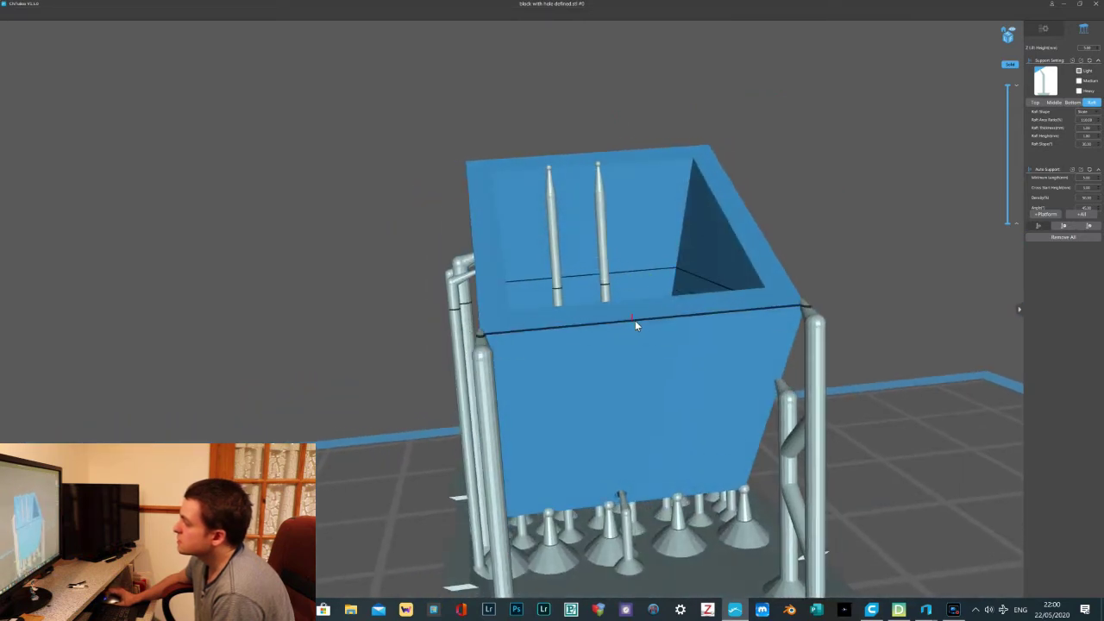
left_click(642, 321)
right_click_drag(559, 294, 700, 305)
Lower the layer preview to about 15.8 and try to place a Medium support at one lower corner of the exposed cavity wall
left_click_drag(1007, 87, 1003, 158)
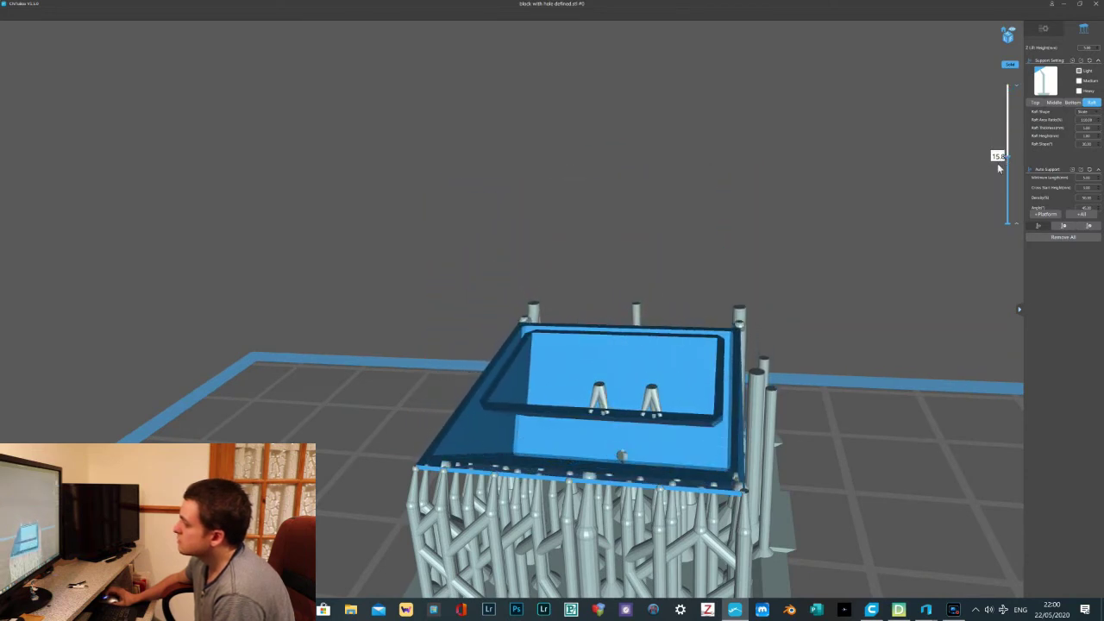
right_click_drag(717, 372, 707, 329)
scroll(714, 348, "up", 4)
middle_click_drag(707, 329, 640, 300)
scroll(641, 301, "up", 3)
right_click_drag(639, 302, 423, 297)
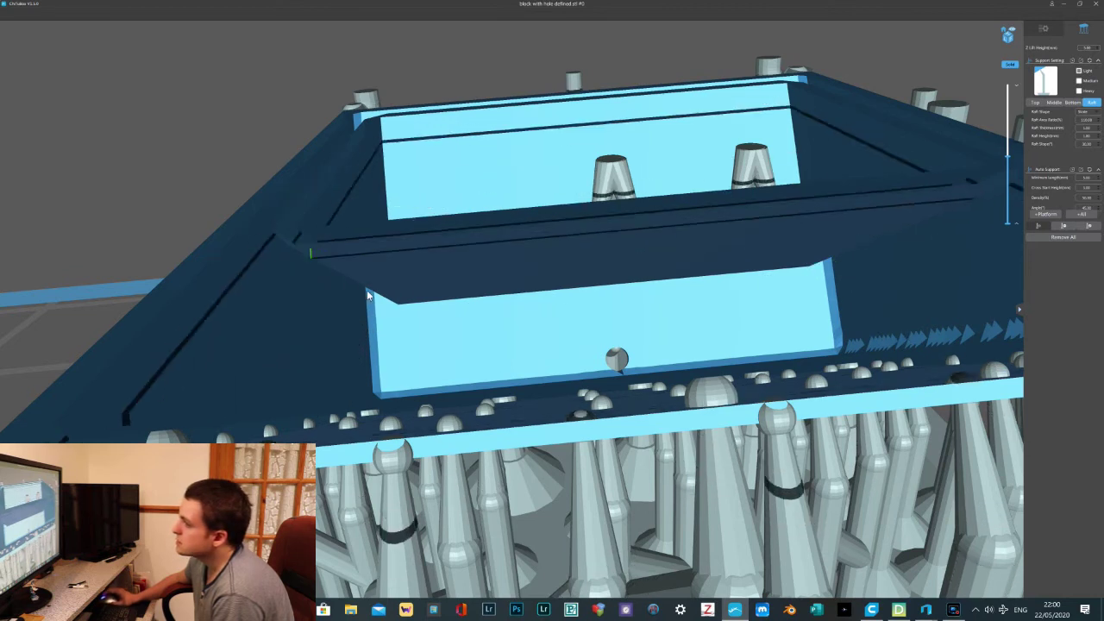
right_click_drag(407, 314, 387, 325)
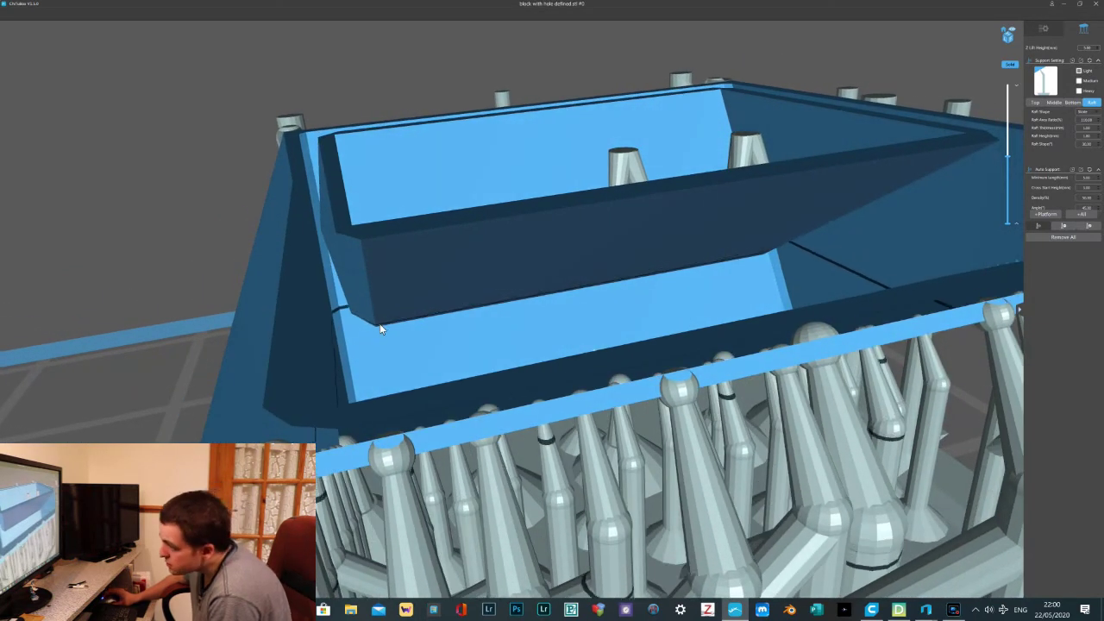
left_click(1077, 85)
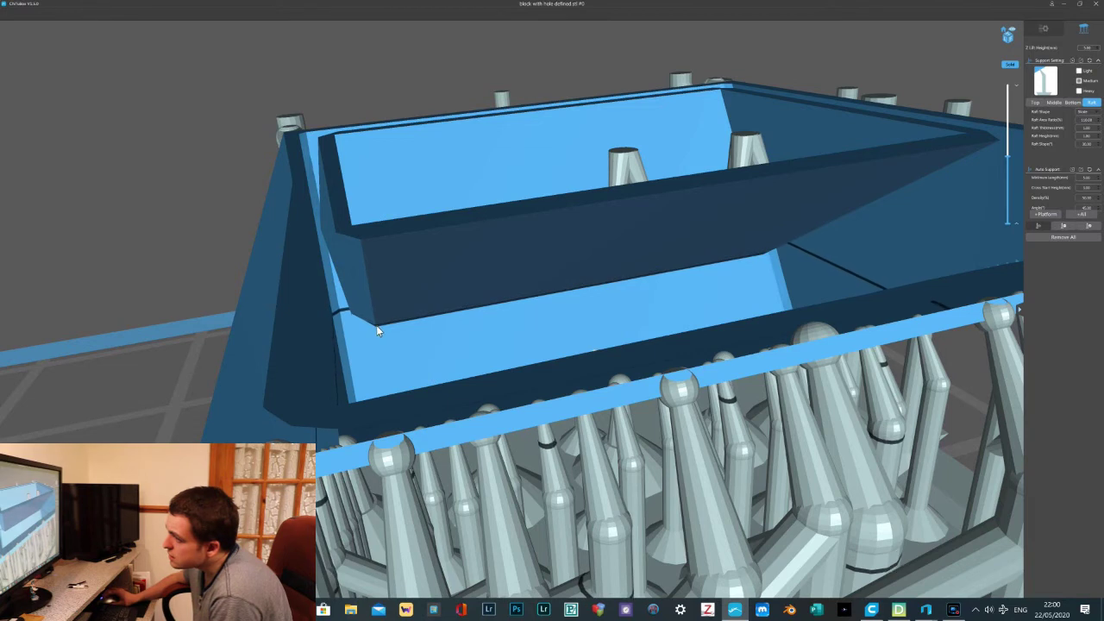
right_click_drag(376, 325, 379, 324)
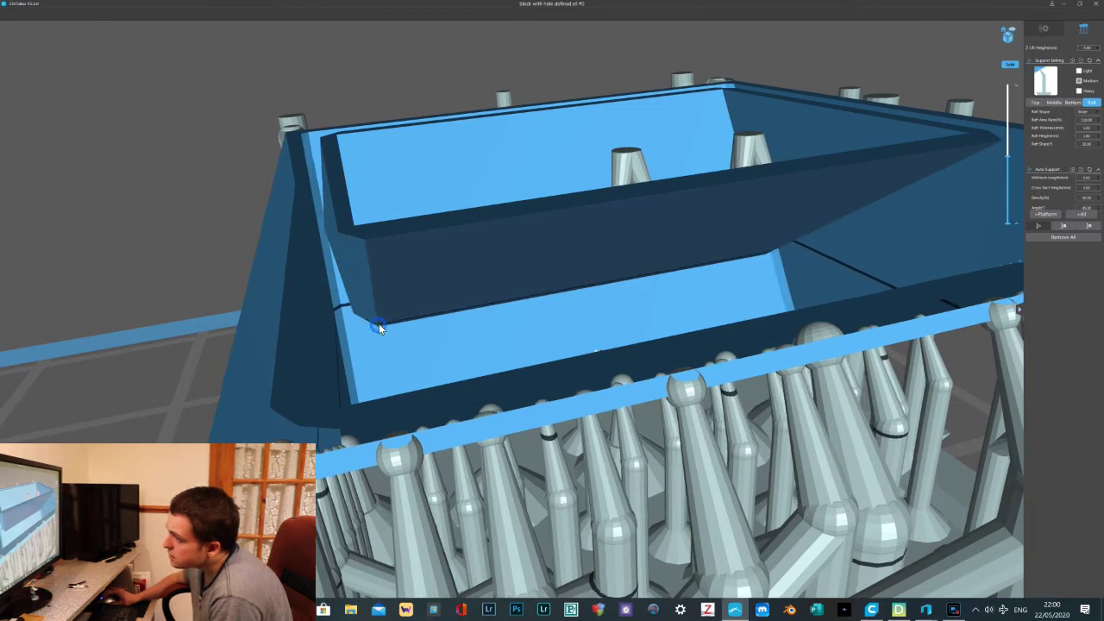
Try a Medium support at the cavity wall's opposite lower corner, and place a Light one there instead
right_click_drag(572, 333, 793, 316)
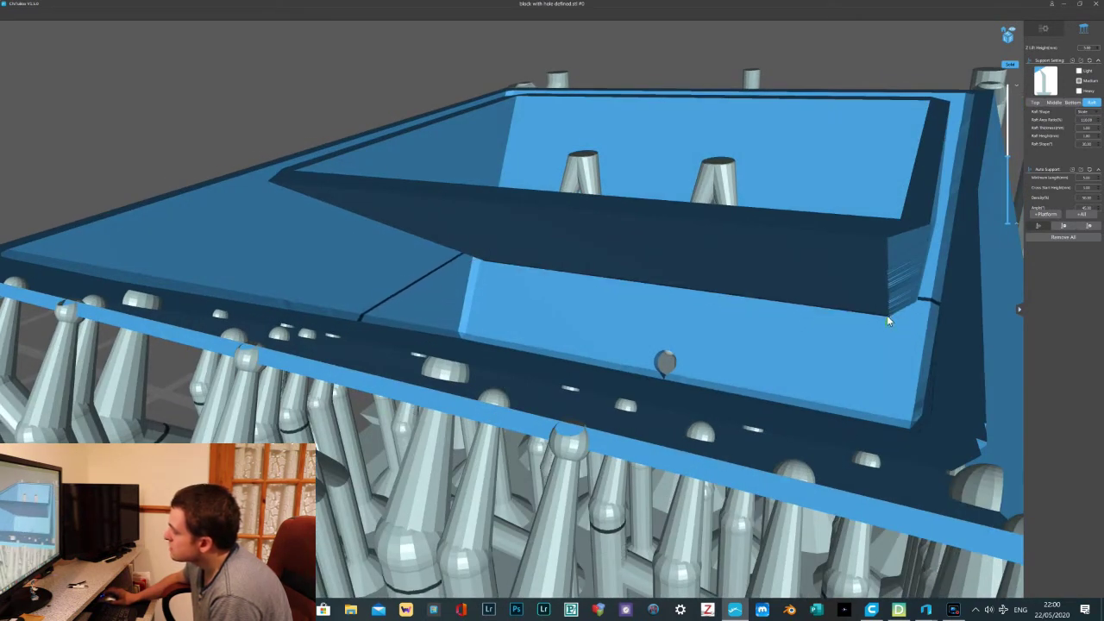
right_click_drag(877, 312, 879, 313)
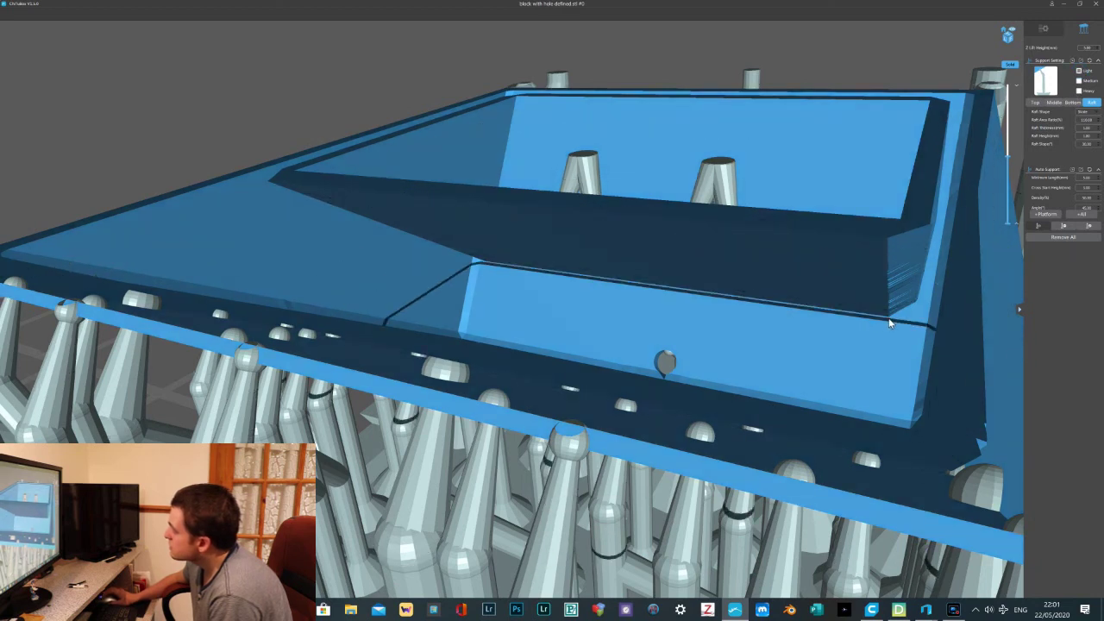
left_click(887, 317)
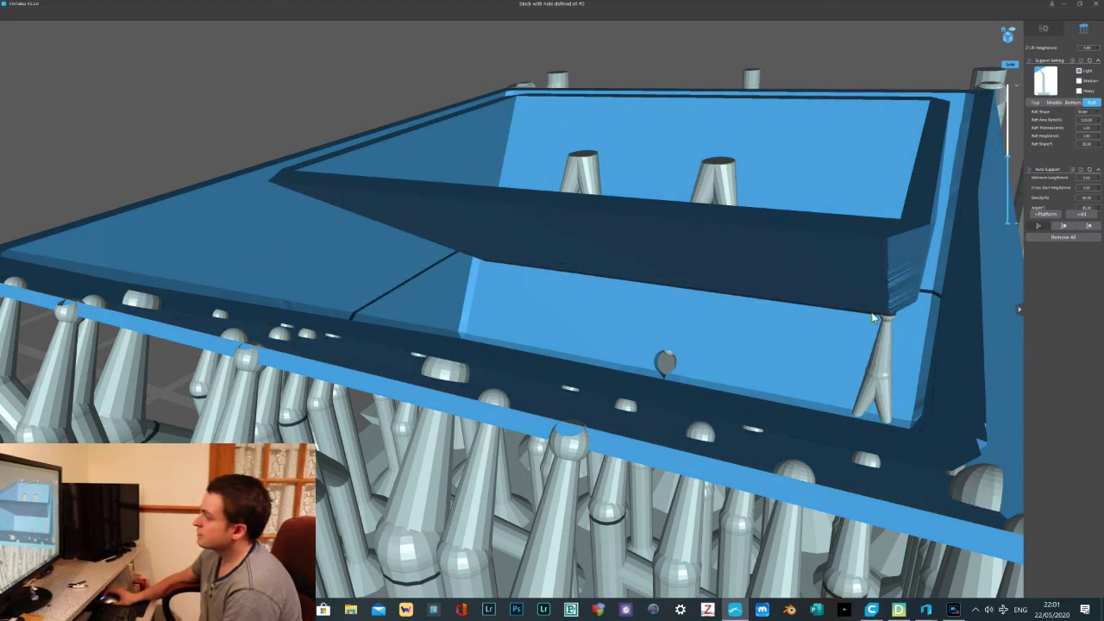
Lower the layer preview to about 9.5 and place a Medium support at the unsupported lower corner of the exposed cavity wall
left_click_drag(1007, 86, 1004, 181)
right_click_drag(805, 285, 576, 401)
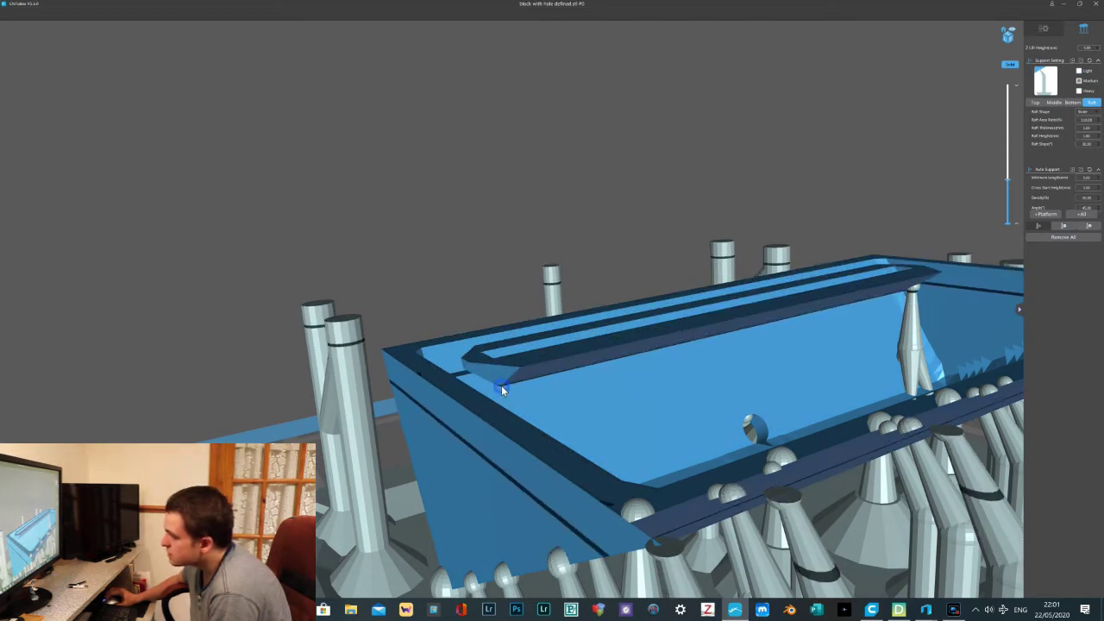
left_click(520, 374)
right_click_drag(521, 372, 932, 286)
left_click_drag(1006, 184, 1007, 187)
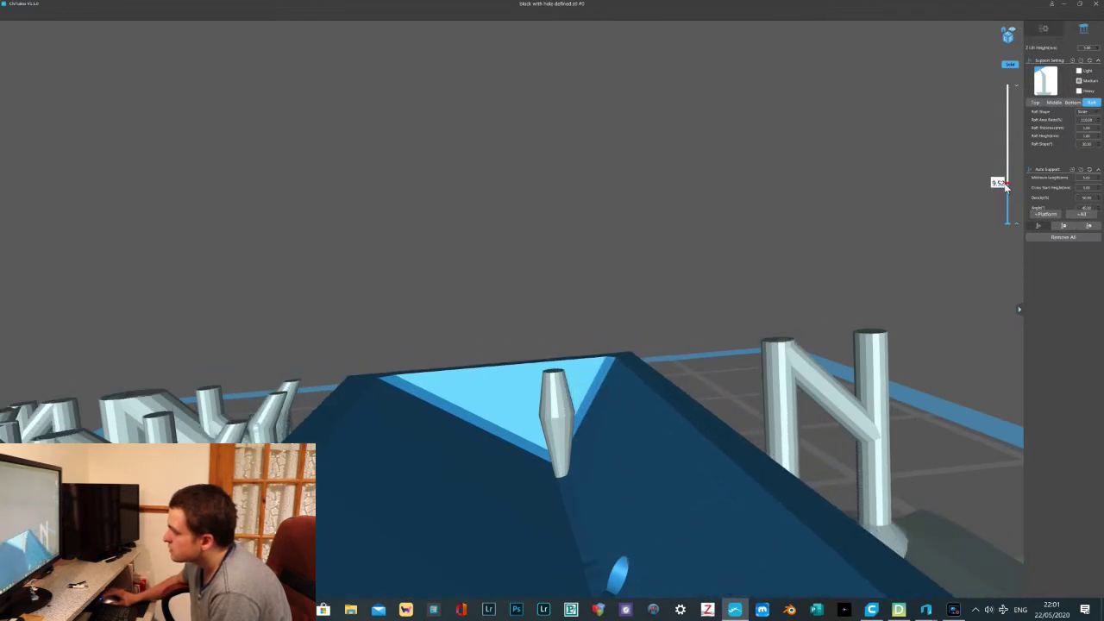
right_click_drag(728, 331, 953, 266)
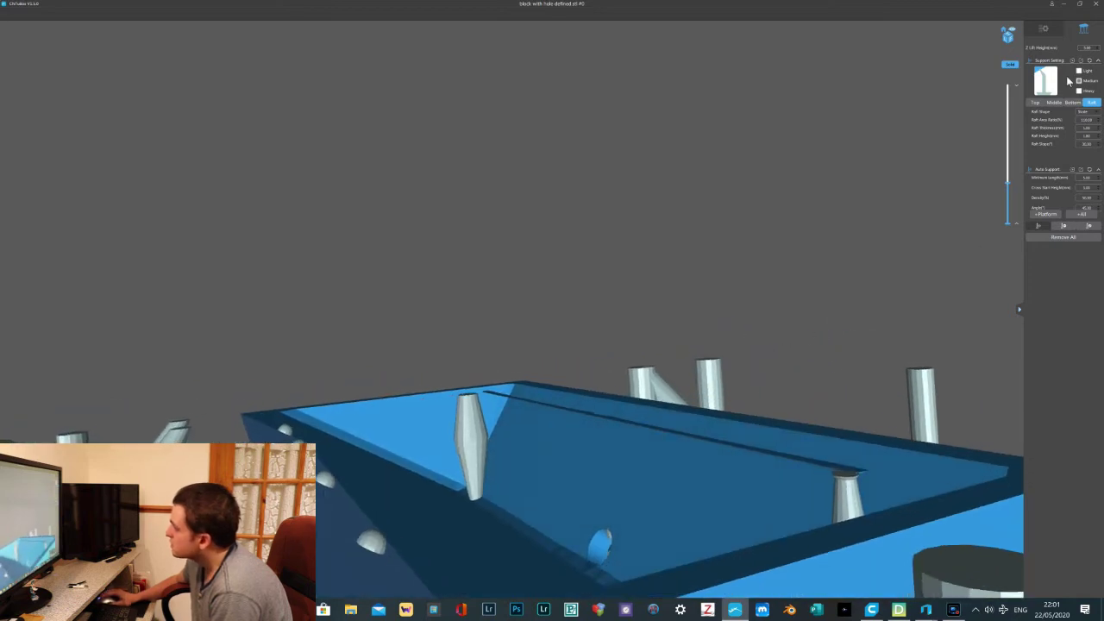
right_click_drag(476, 454, 480, 416)
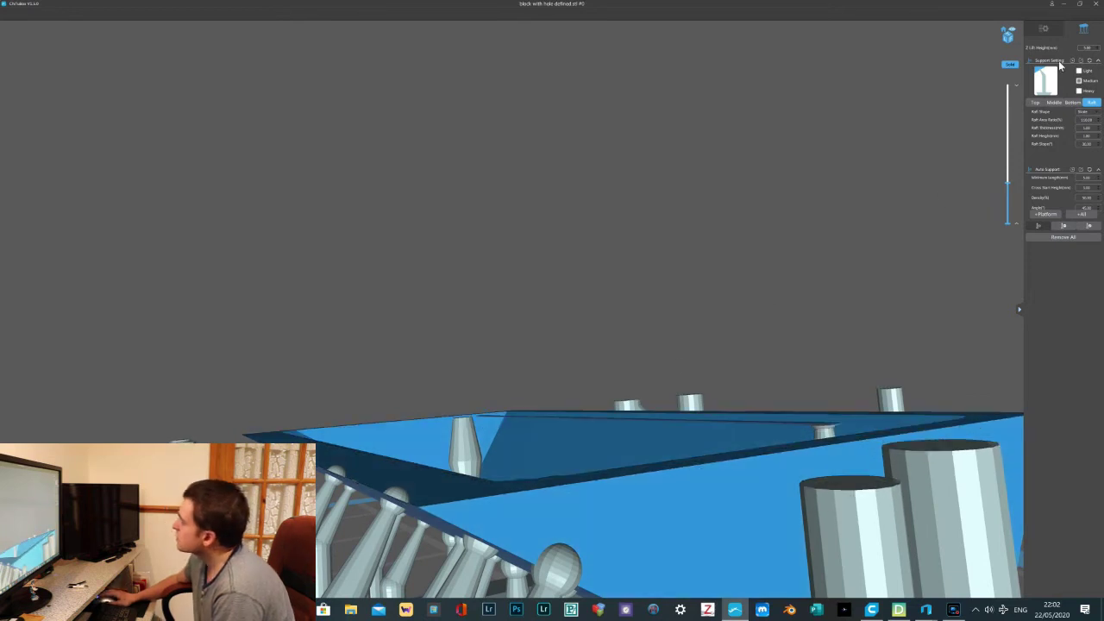
Try a Light support at the same wall corner and delete the Medium support standing there
left_click(479, 416)
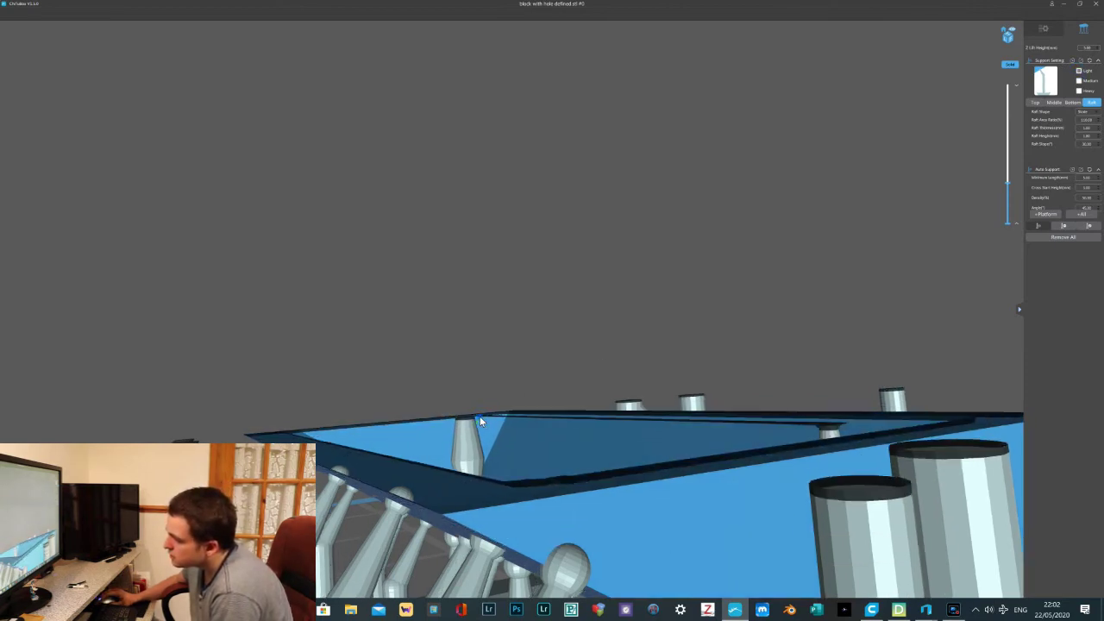
scroll(502, 422, "up", 4)
right_click_drag(504, 446, 494, 489)
scroll(494, 491, "up", 4)
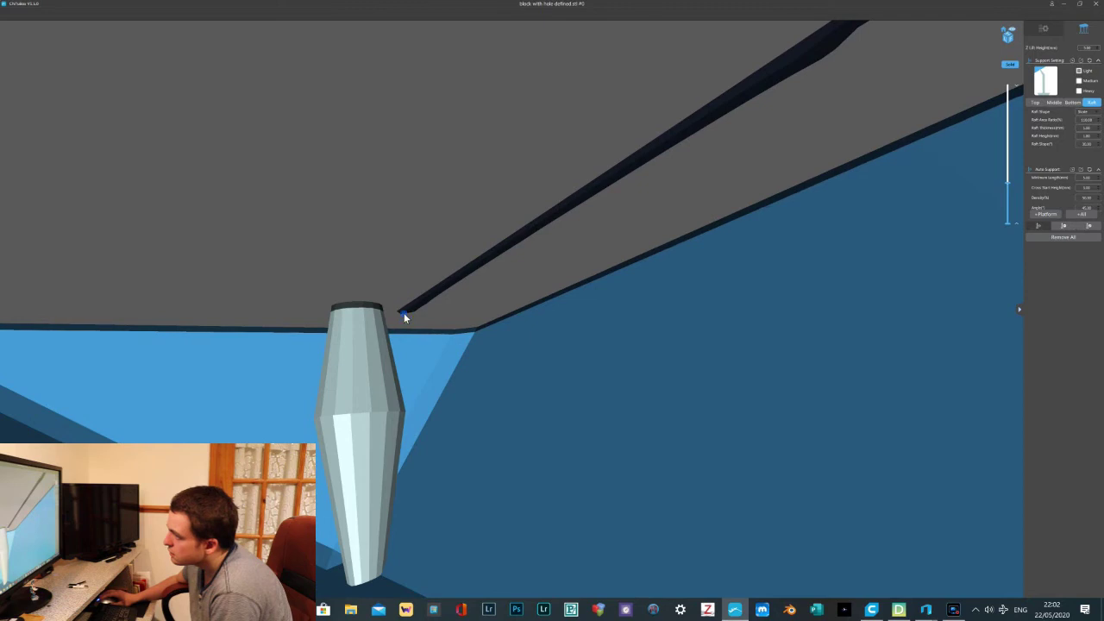
left_click(1061, 226)
left_click(400, 402)
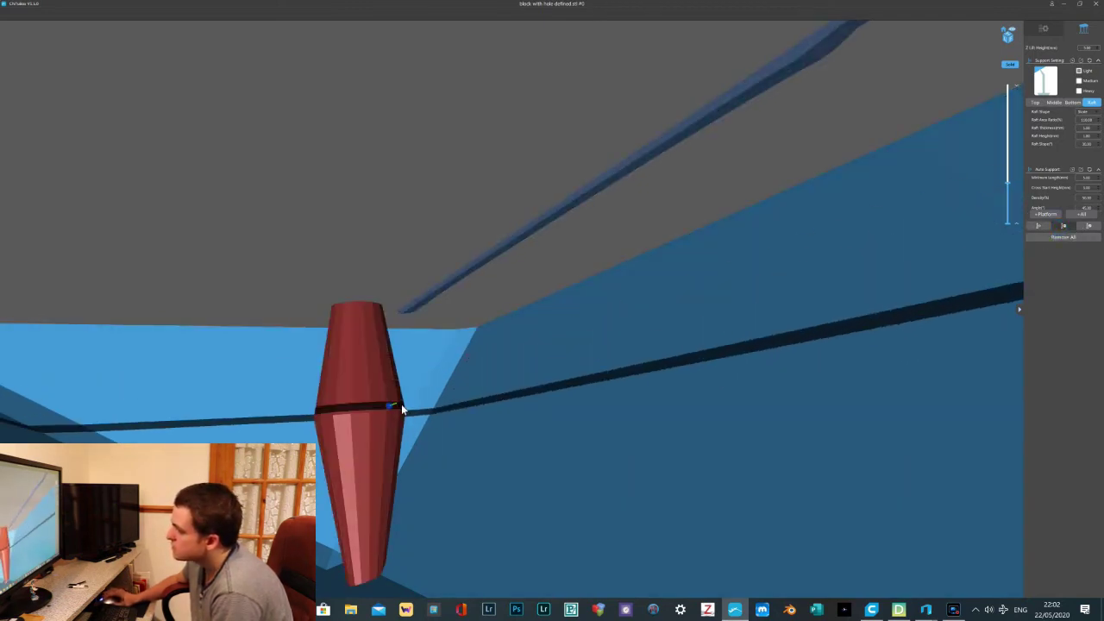
left_click(1038, 225)
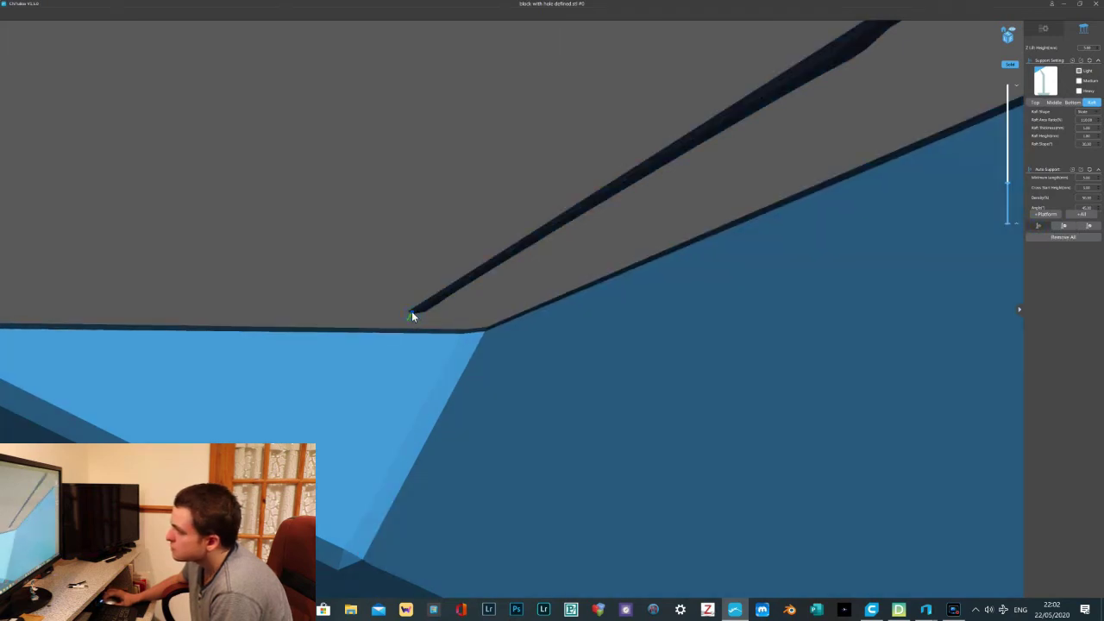
Set the layer preview to about 9.8 and place a Light support at the tip of the cavity wall's bare corner
left_click(1008, 182)
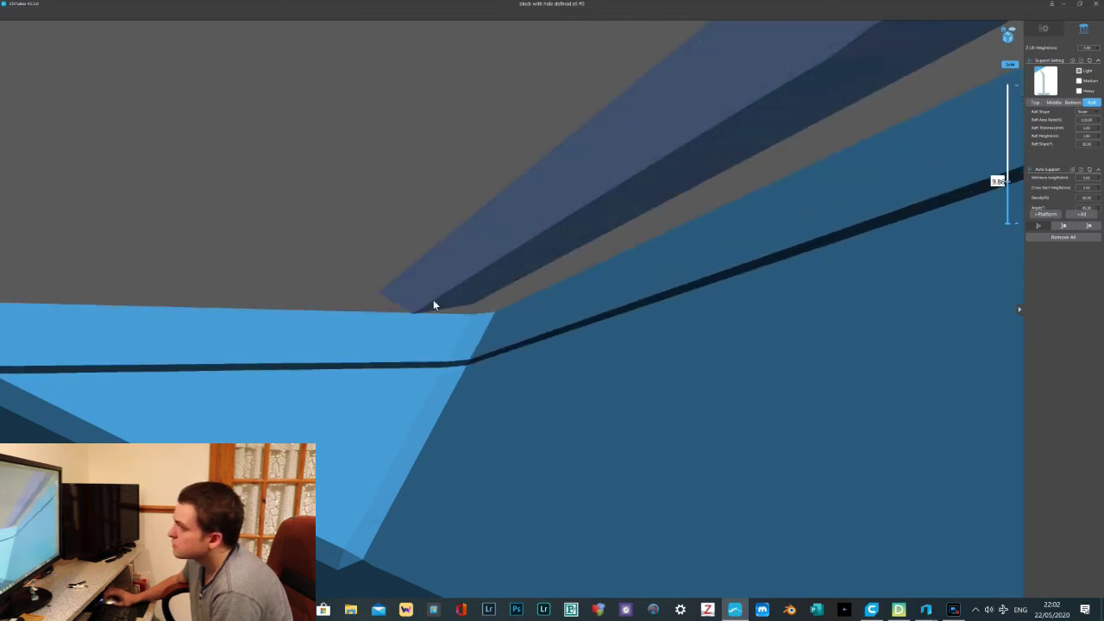
left_click(379, 293)
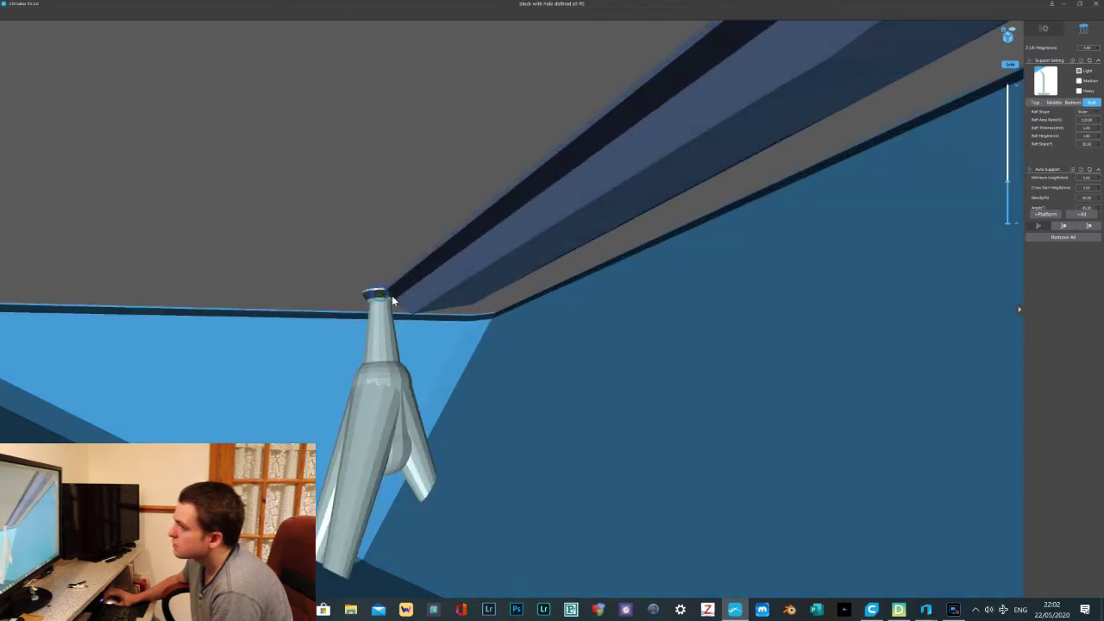
right_click_drag(411, 310, 457, 322)
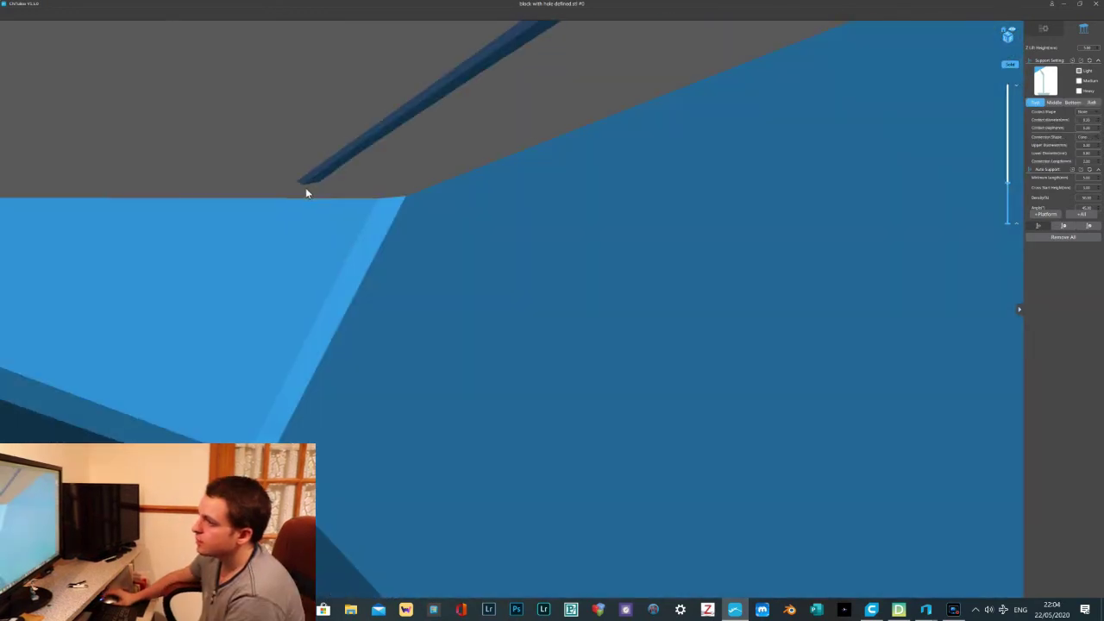
Review the Light support settings and the bare wall corner, and place a single Light support at the wall's tip
right_click_drag(316, 183, 290, 225)
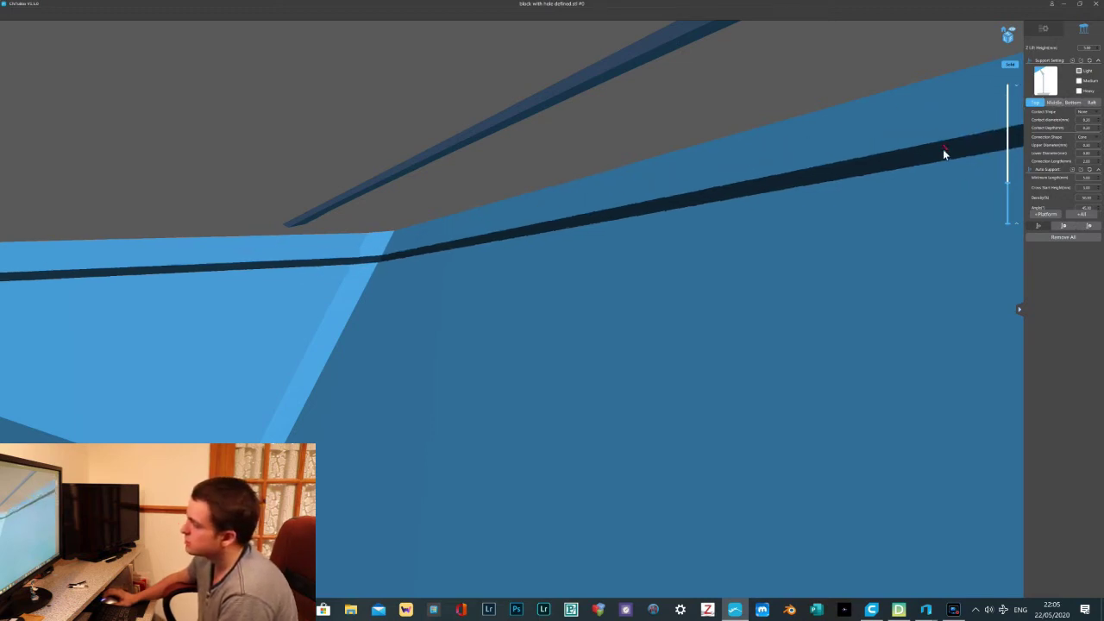
scroll(941, 152, "up", 1)
scroll(790, 312, "down", 4)
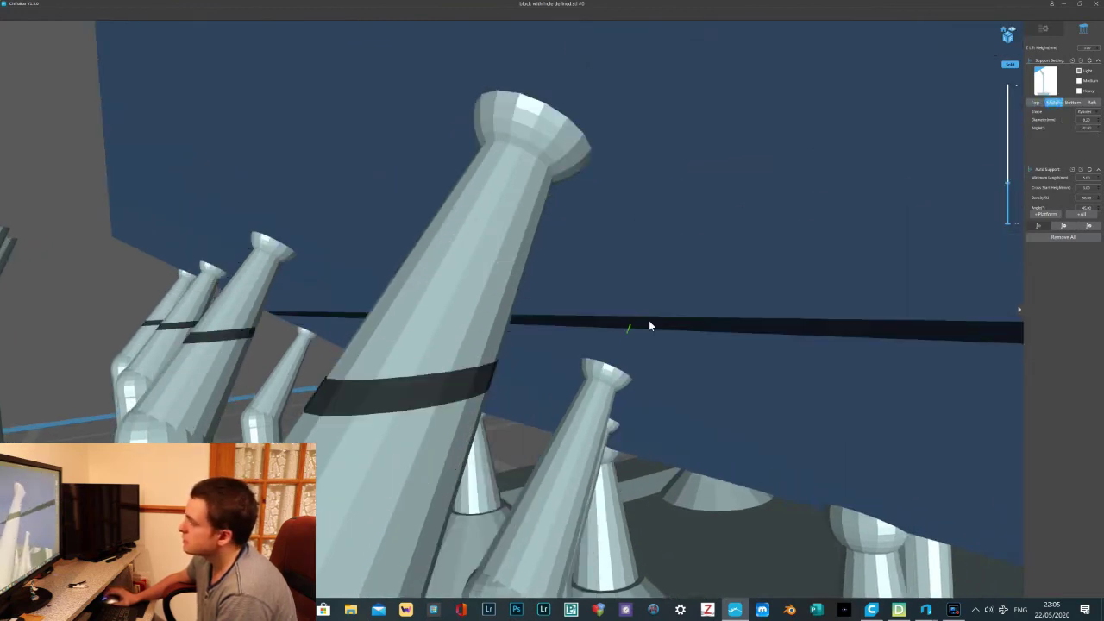
scroll(657, 314, "down", 2)
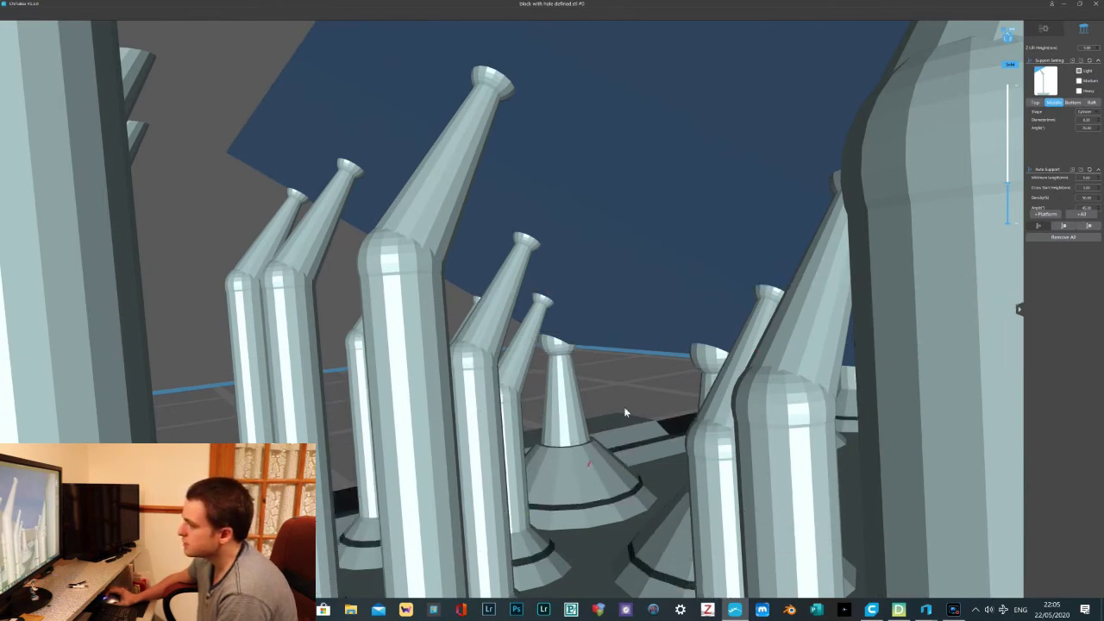
scroll(718, 335, "up", 5)
scroll(708, 343, "down", 3)
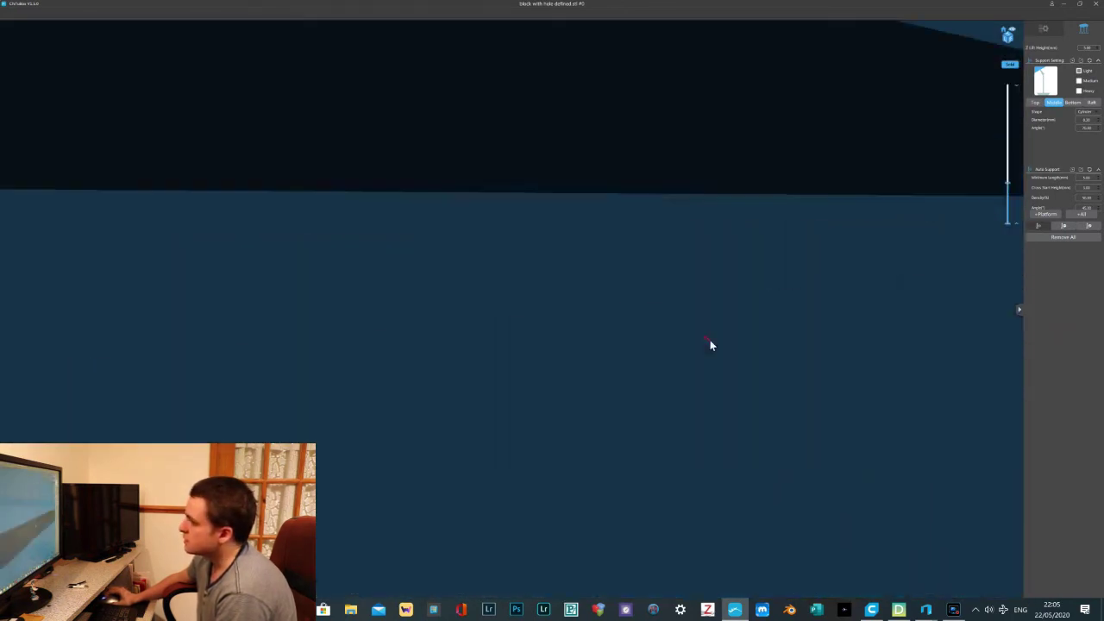
scroll(351, 287, "up", 5)
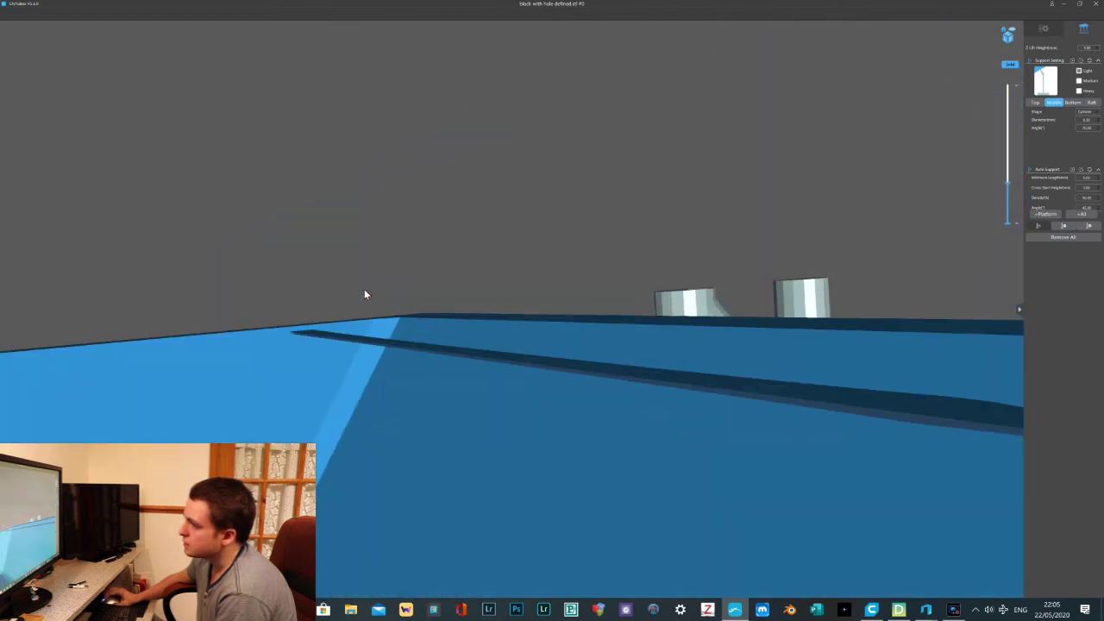
right_click_drag(369, 293, 739, 198)
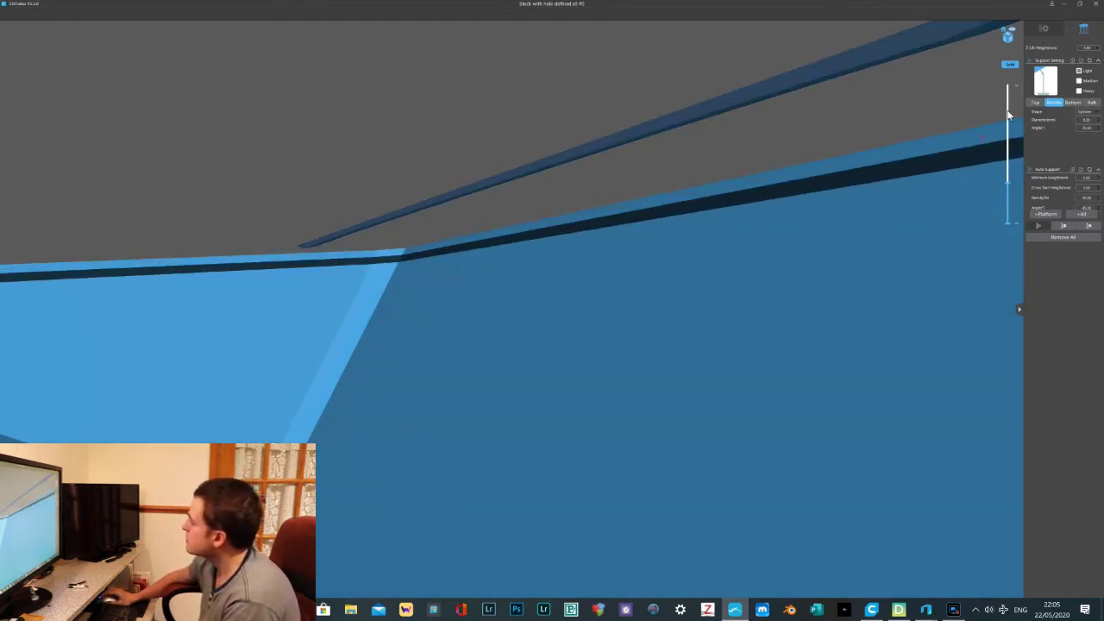
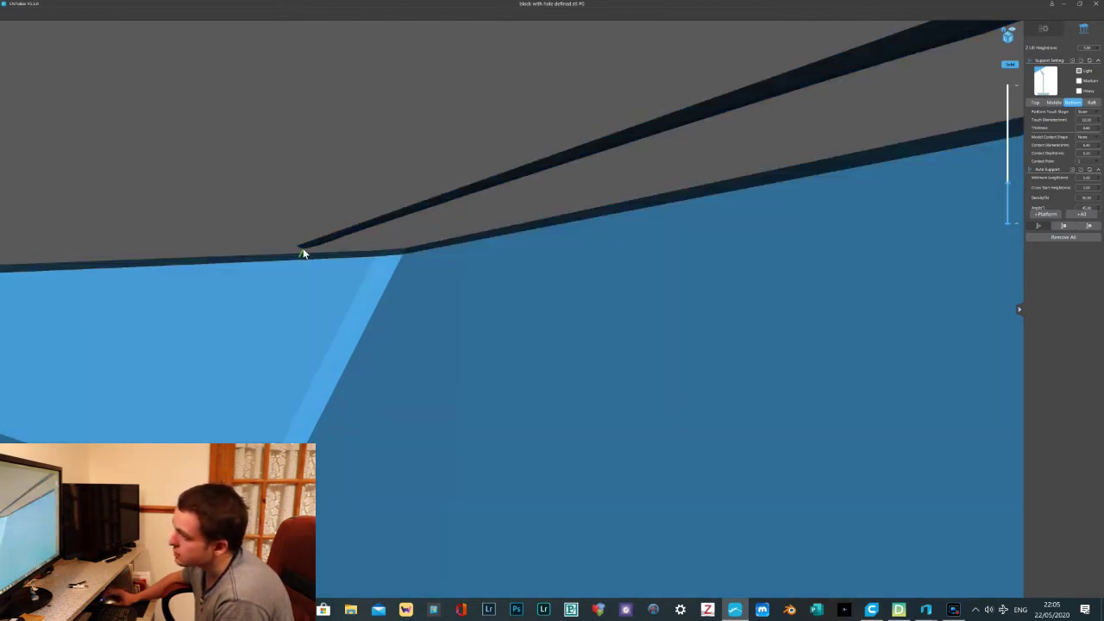
left_click(302, 247)
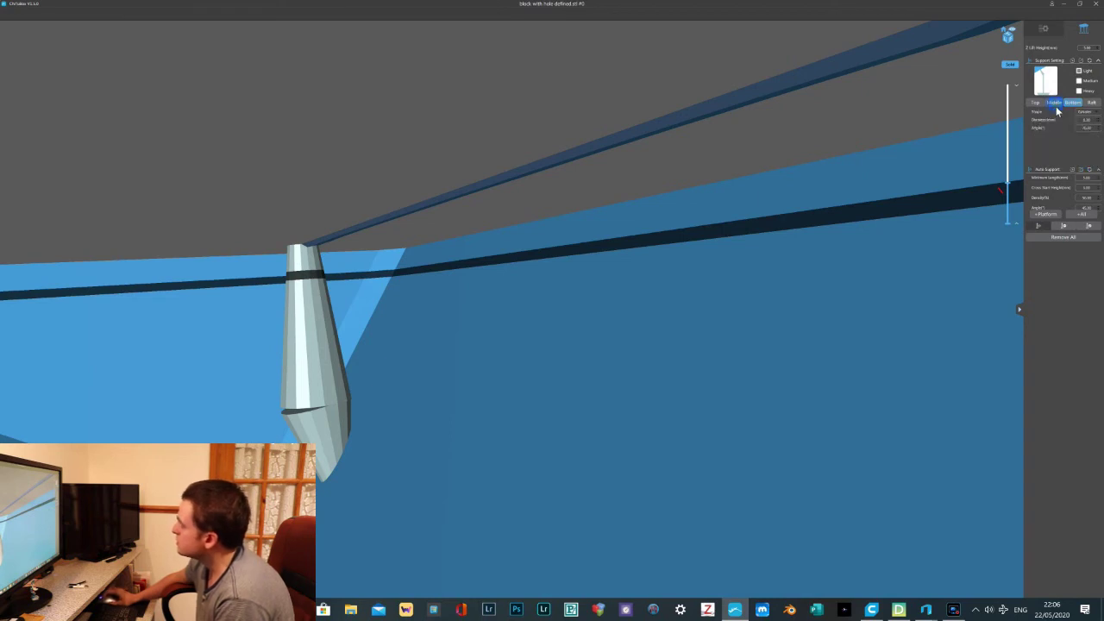
Examine the new Light support's shaft, its lower joint and its tip against the cavity wall
middle_click_drag(346, 400, 346, 391)
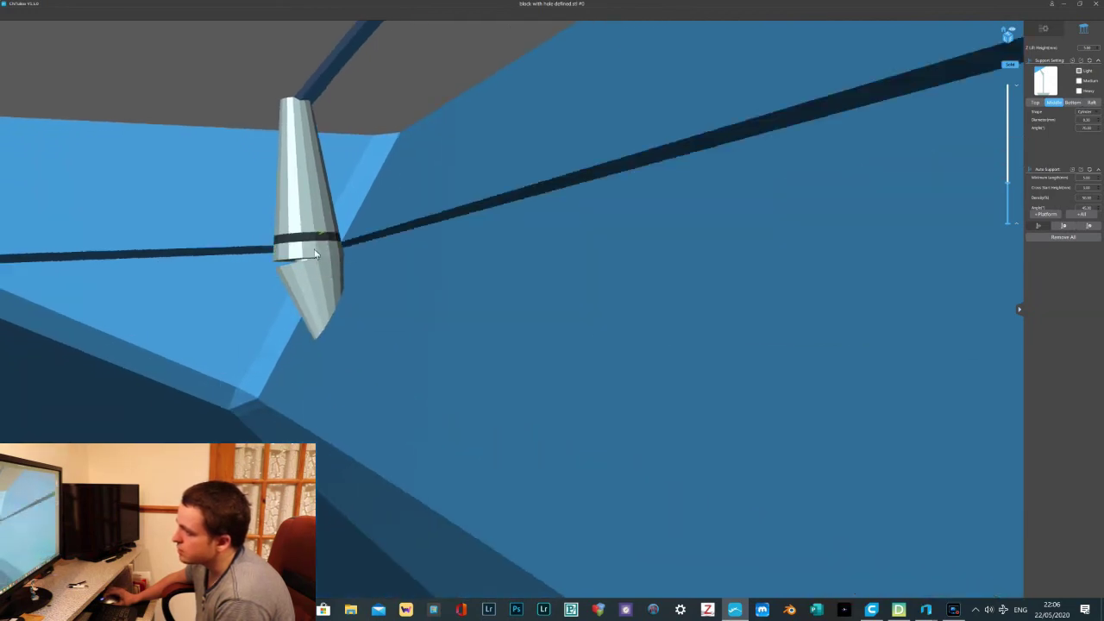
middle_click_drag(308, 261, 309, 289)
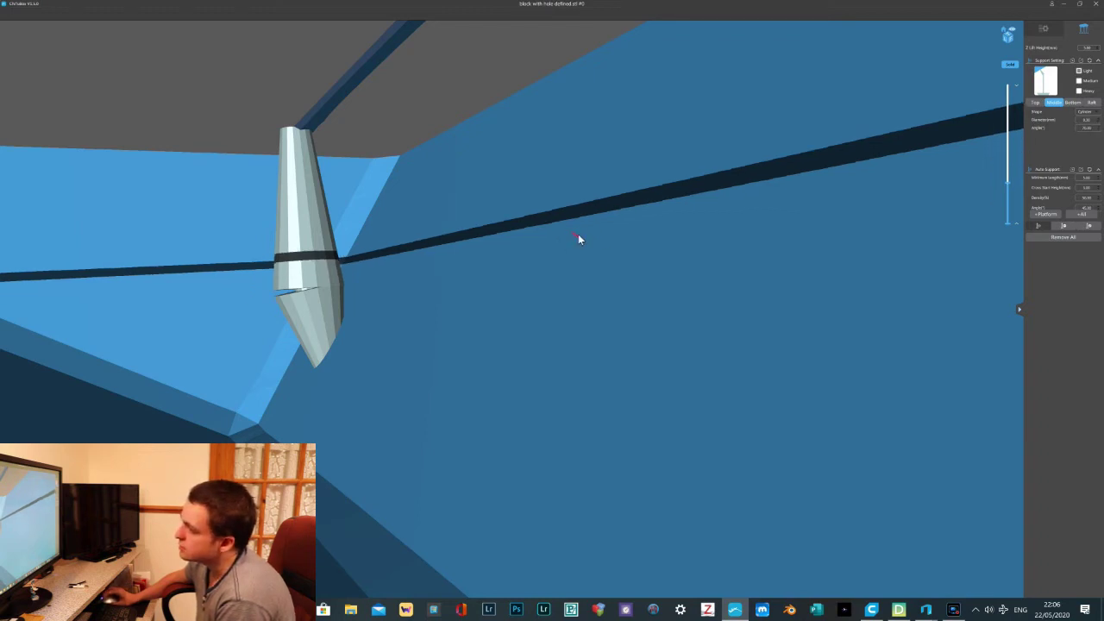
middle_click_drag(380, 245, 360, 274)
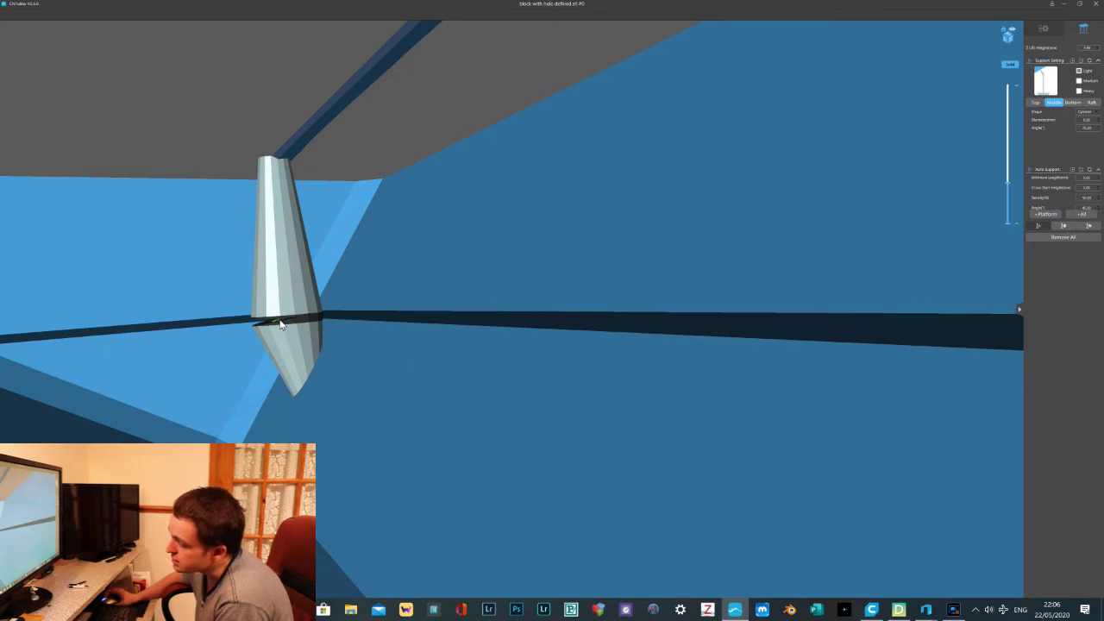
middle_click_drag(315, 316, 345, 323)
middle_click_drag(244, 226, 317, 247)
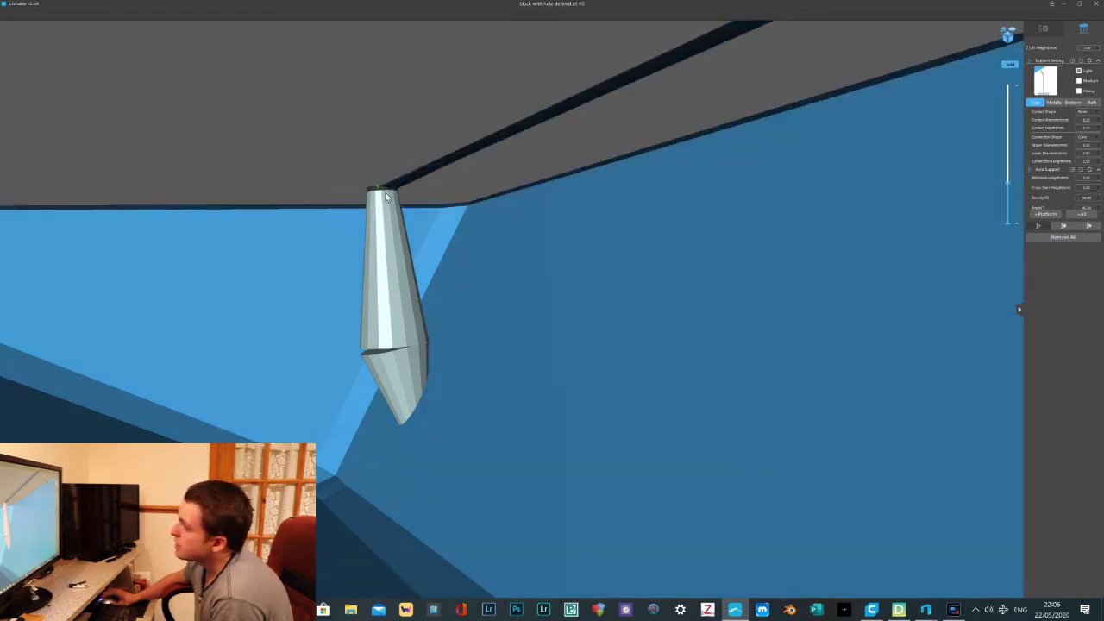
middle_click_drag(385, 189, 387, 196)
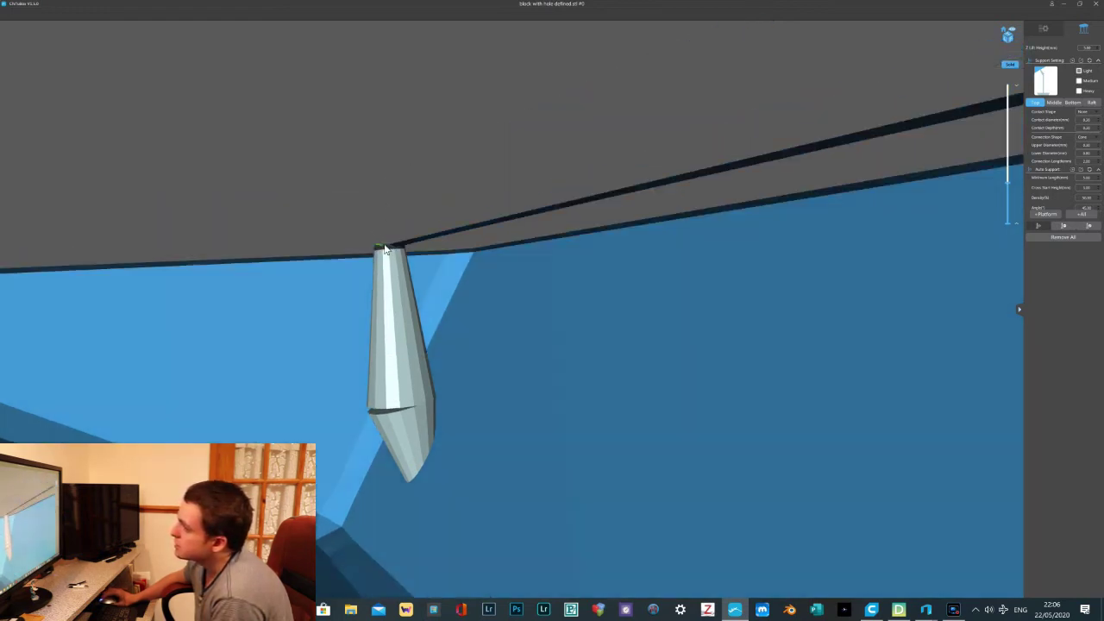
middle_click_drag(386, 243, 391, 244)
Place a second Light support a short distance along the cavity wall's lower edge from the corner one
right_click_drag(474, 267, 493, 397)
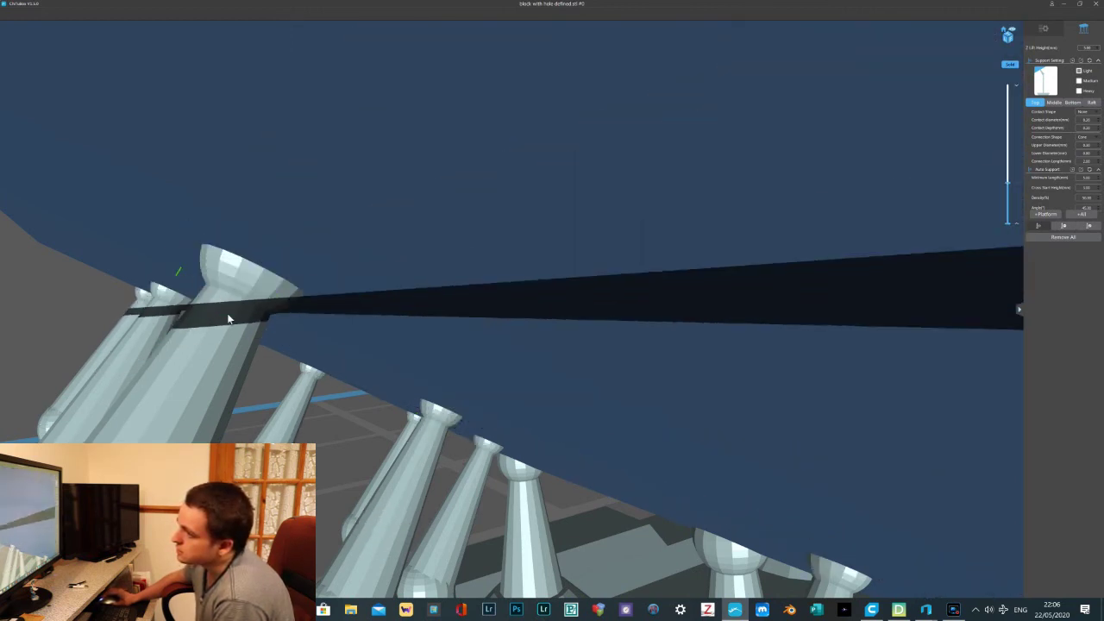
scroll(437, 358, "up", 5)
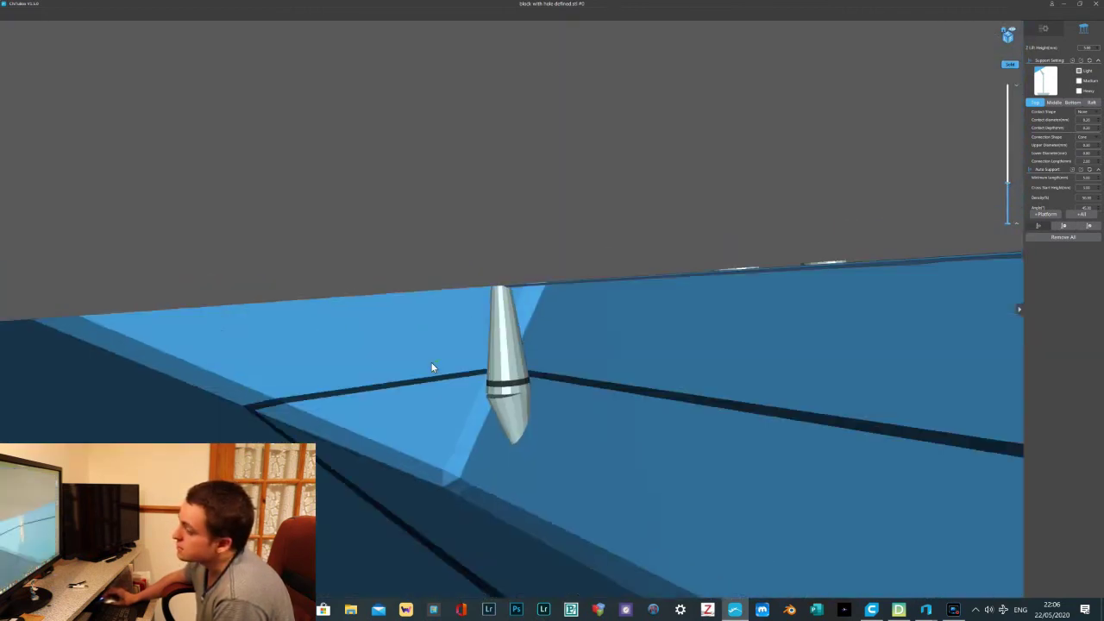
right_click_drag(434, 363, 448, 351)
scroll(448, 352, "down", 1)
scroll(447, 353, "up", 2)
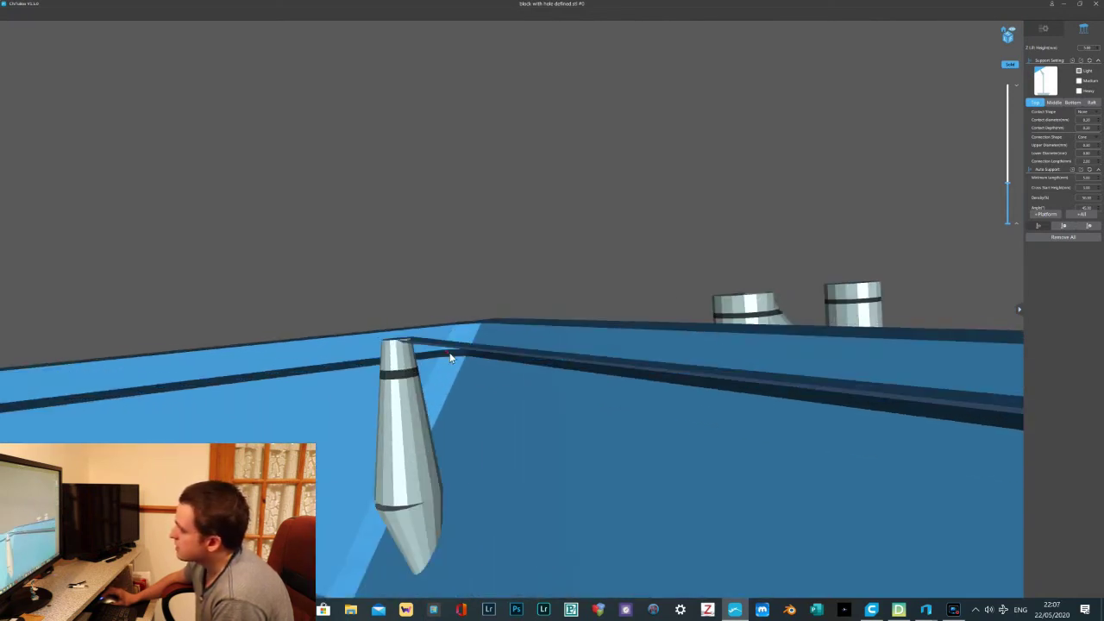
right_click_drag(445, 362, 436, 292)
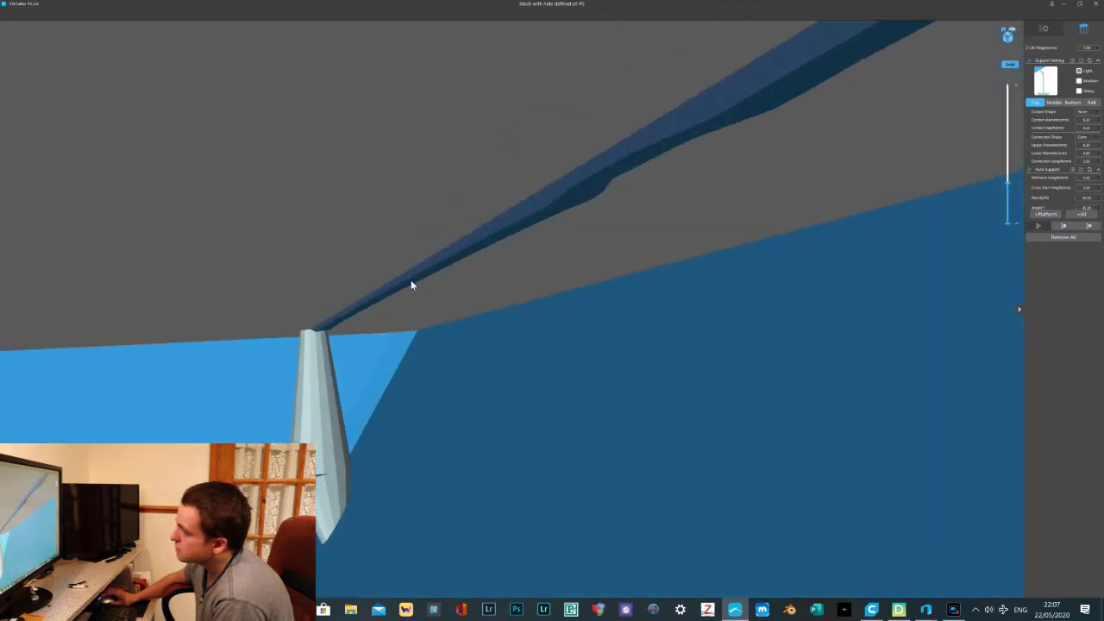
left_click(407, 281)
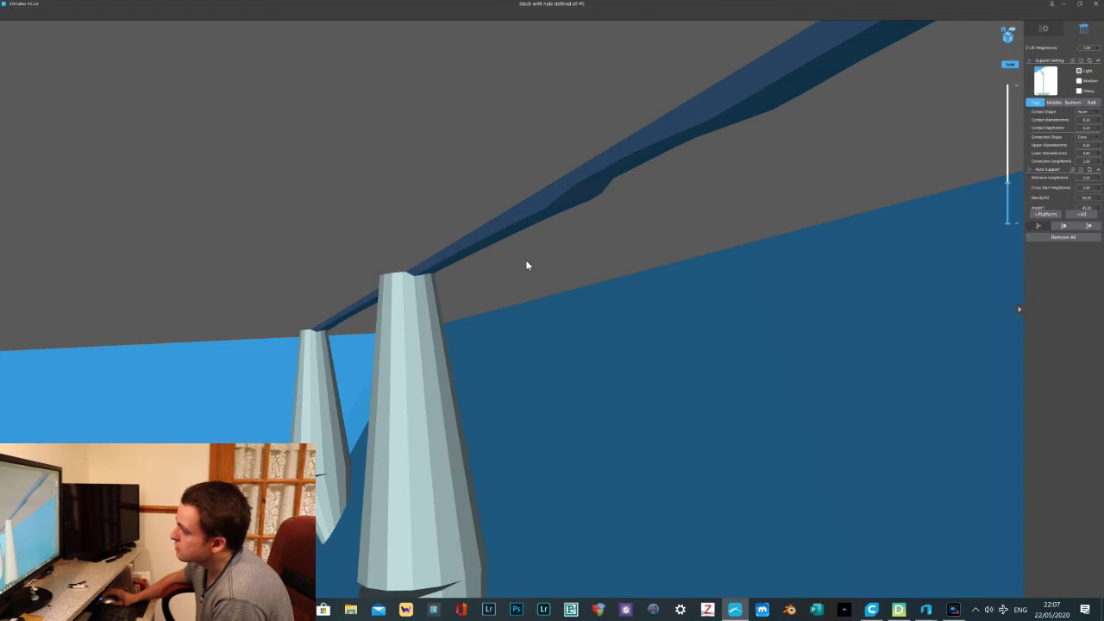
Continue the row of Light supports along the wall's lower edge, past the hole and towards the opposite corner
right_click_drag(524, 263, 521, 297)
left_click(489, 282)
scroll(521, 298, "down", 4)
scroll(526, 296, "up", 5)
right_click_drag(556, 308, 390, 219)
left_click(624, 198)
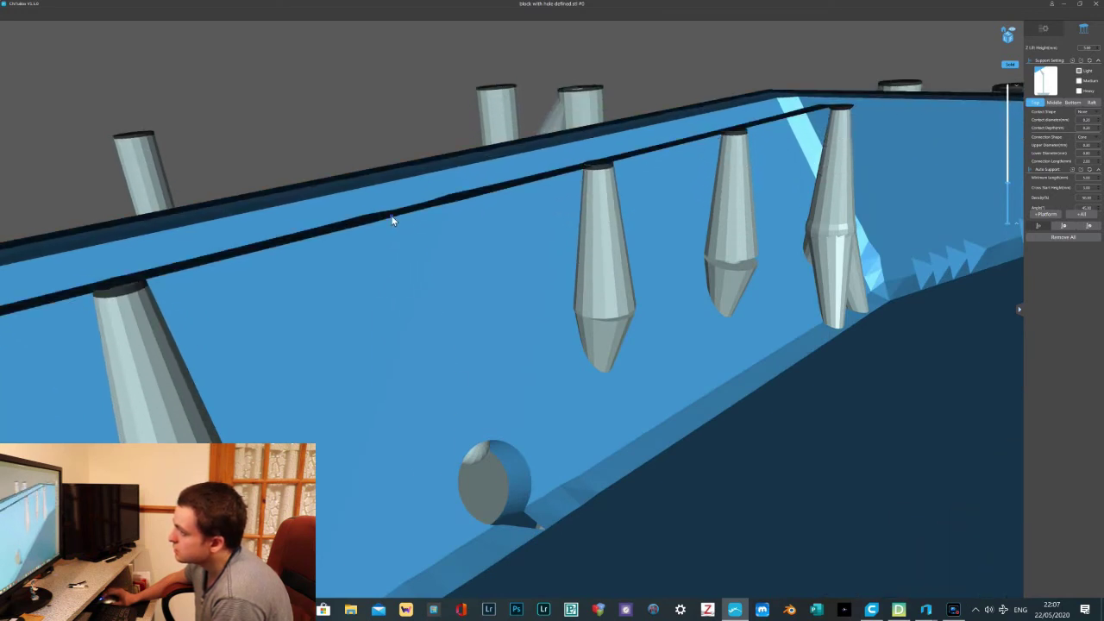
left_click(392, 217)
Place another Light support in the wide gap left in the row under the cavity wall
right_click_drag(419, 223, 359, 236)
middle_click_drag(358, 236, 386, 231)
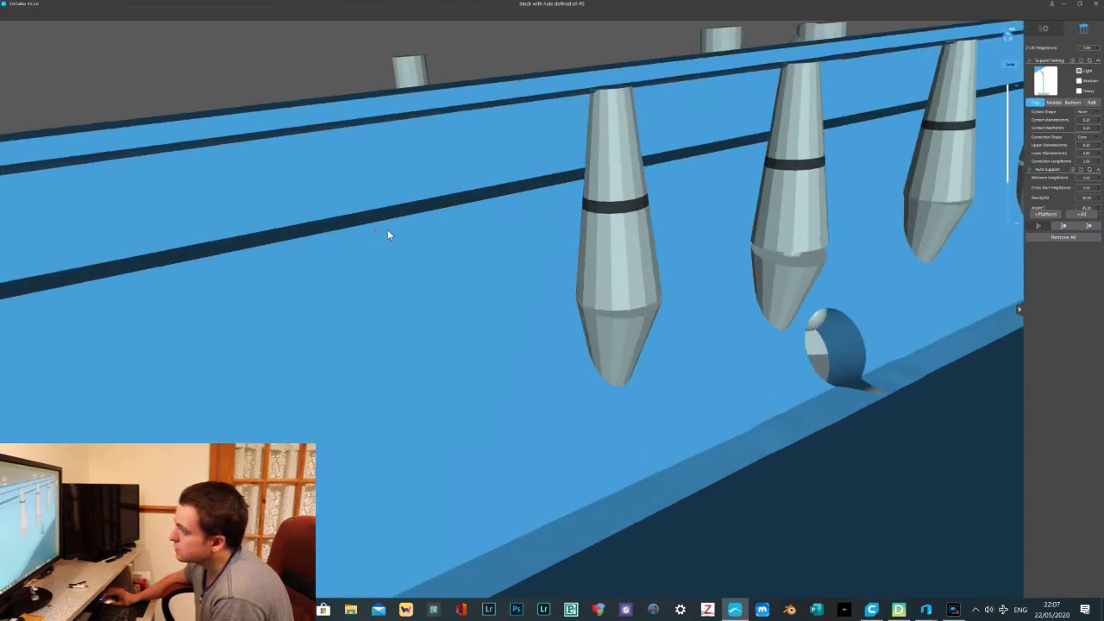
scroll(386, 232, "down", 5)
scroll(385, 234, "up", 4)
right_click_drag(511, 238, 530, 192)
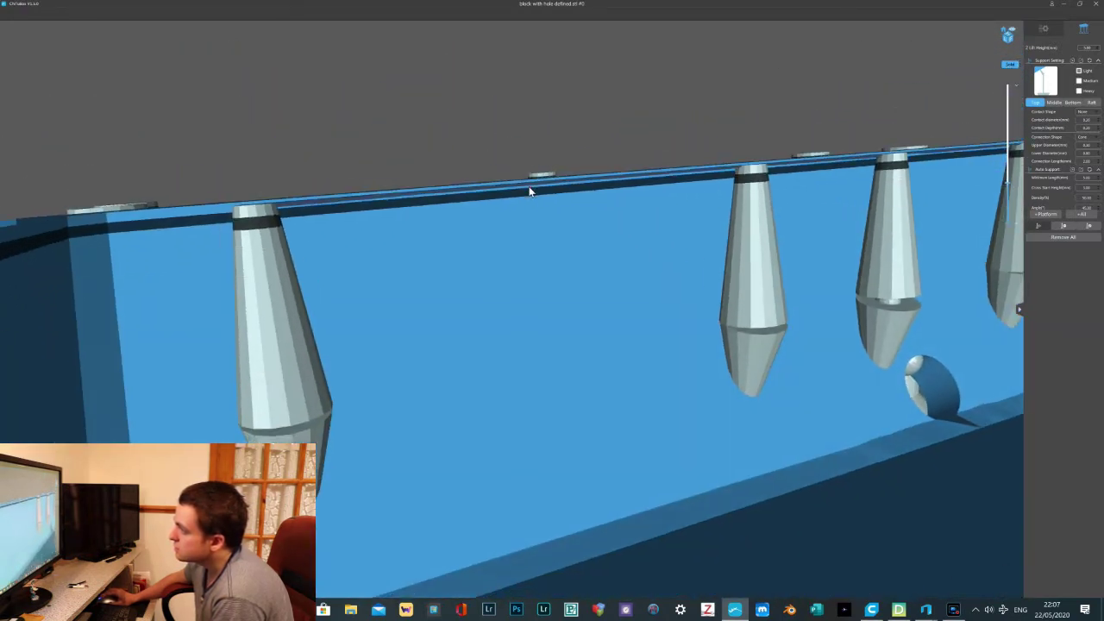
left_click(528, 184)
Raise the layer preview slightly and place a Light support at the upper corner of the wall's sloped underside
left_click_drag(1008, 183, 1008, 177)
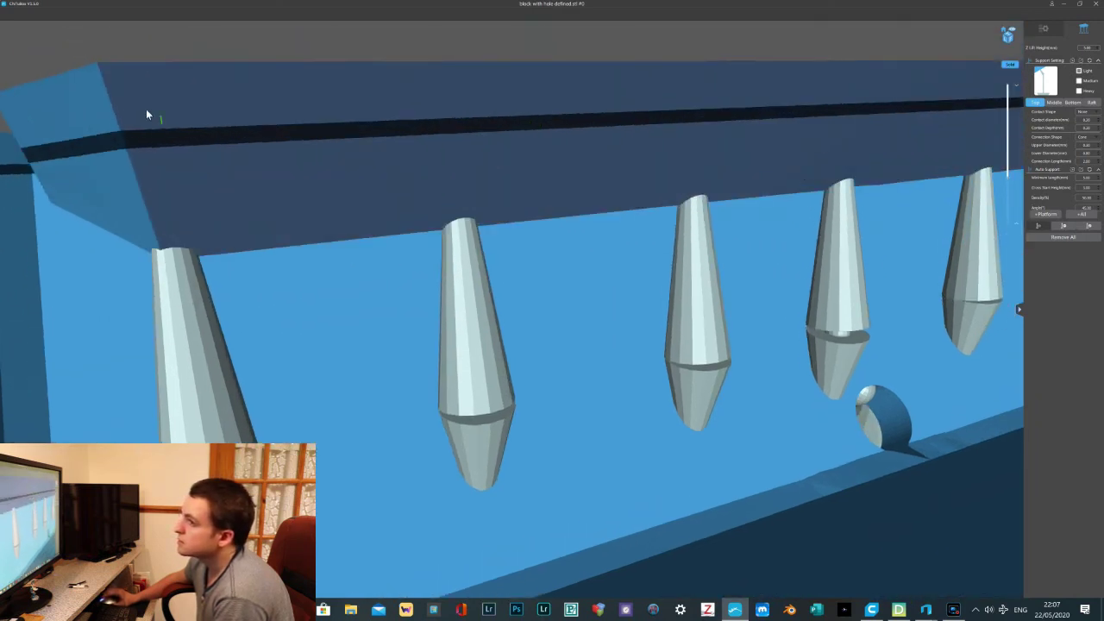
scroll(99, 69, "up", 5)
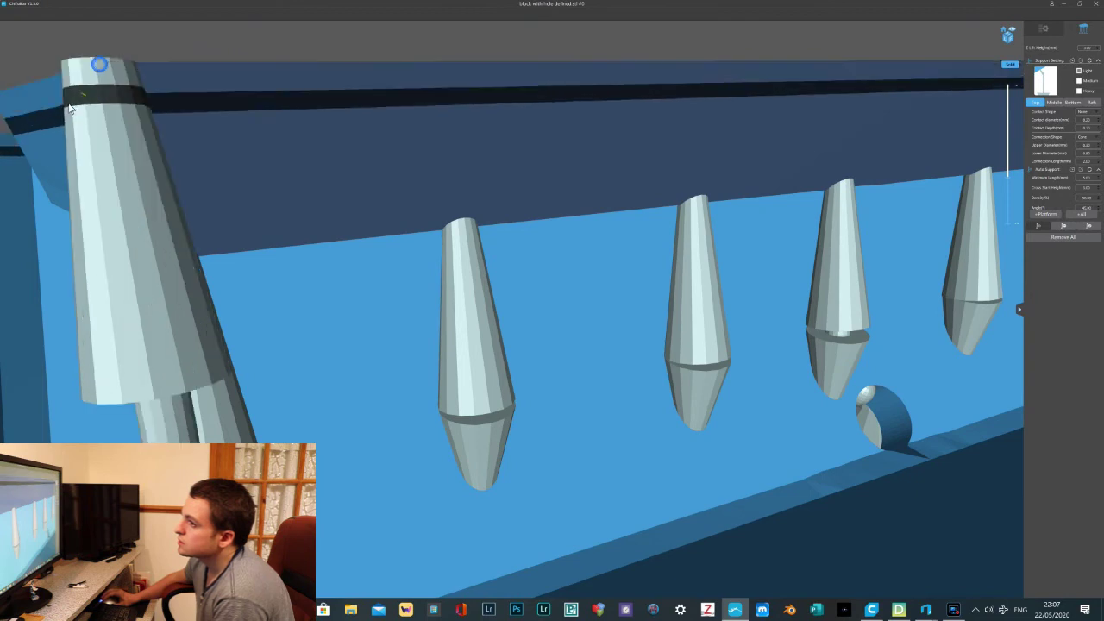
scroll(105, 107, "up", 3)
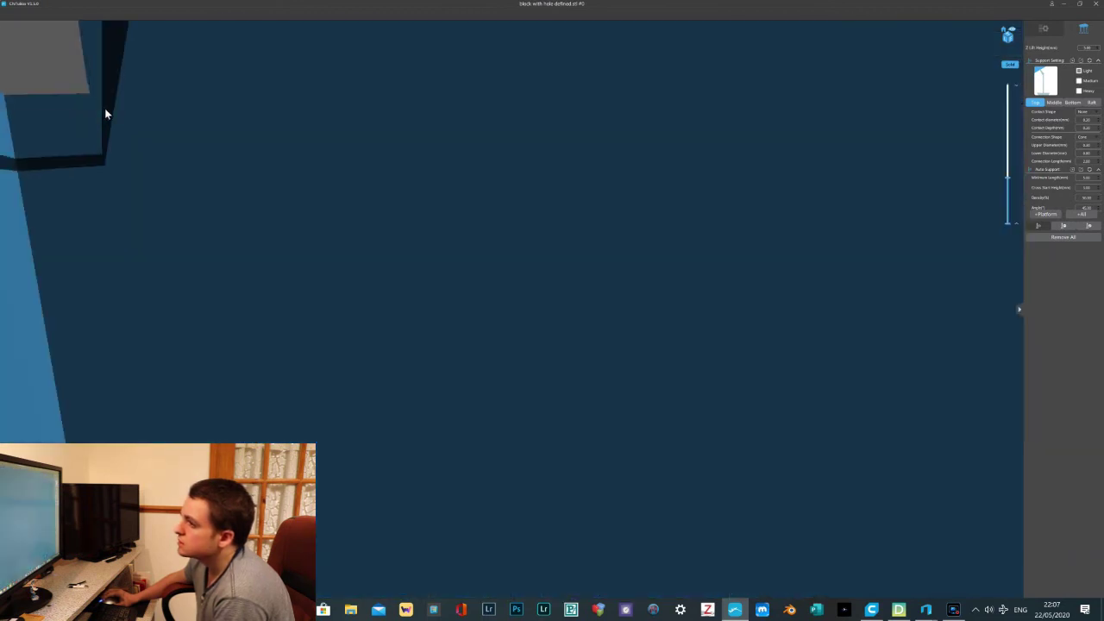
Place a Light support at the outer corner of the cavity wall's sloped underside and another one a short distance along the wall
scroll(105, 108, "down", 4)
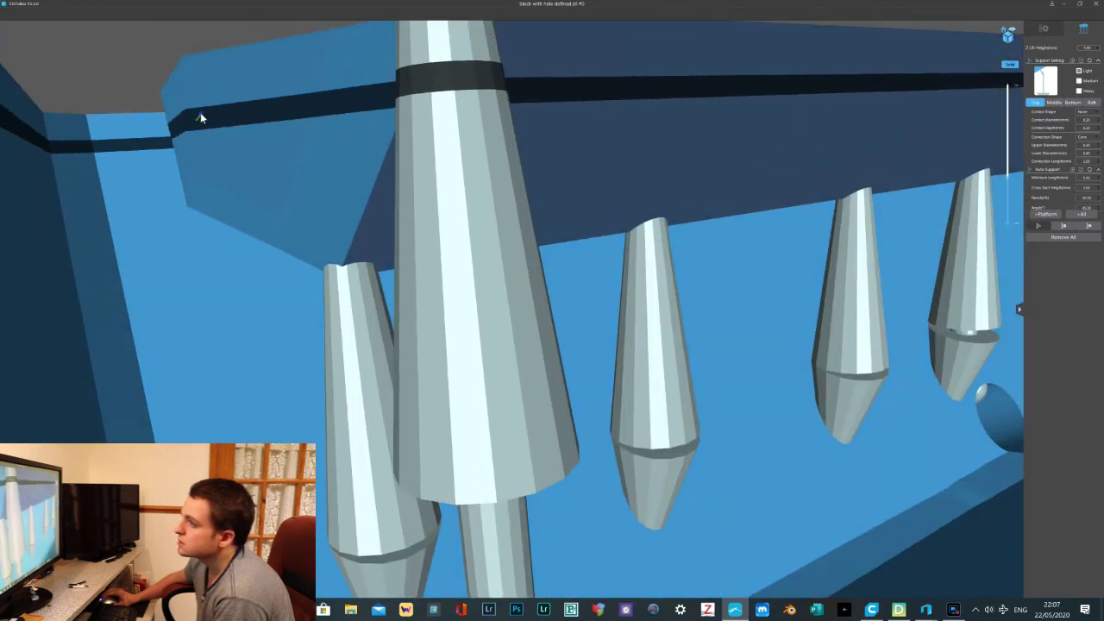
left_click(200, 112)
middle_click_drag(272, 139, 181, 176)
middle_click_drag(424, 140, 307, 144)
scroll(304, 112, "down", 3)
mouse_move(444, 196)
right_mouse_down()
mouse_move(431, 197)
mouse_move(445, 203)
right_mouse_up()
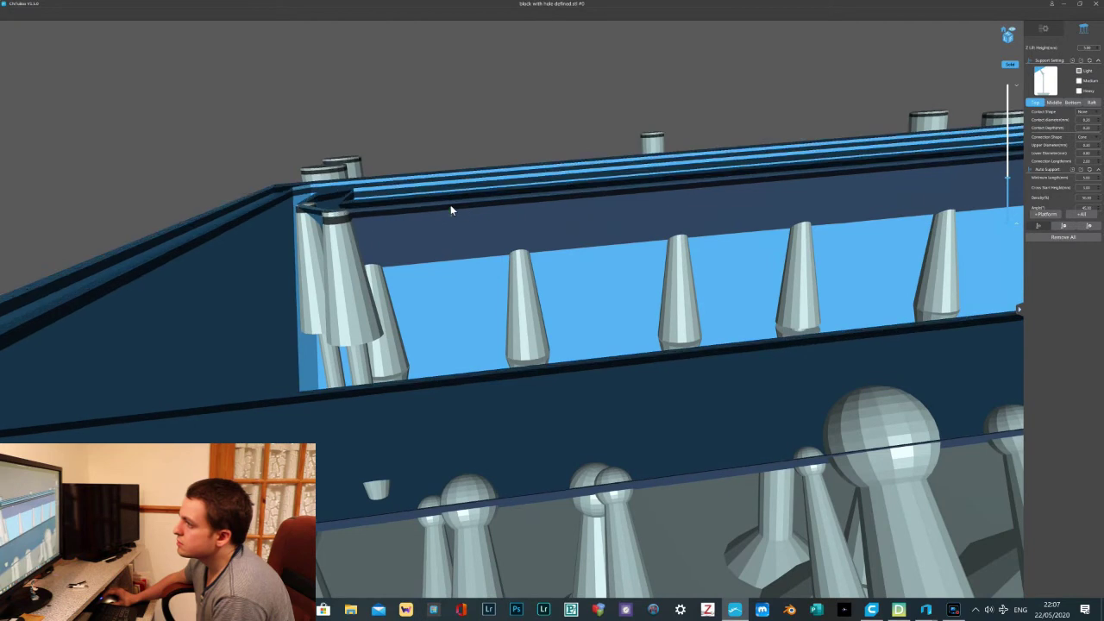
left_click(450, 204)
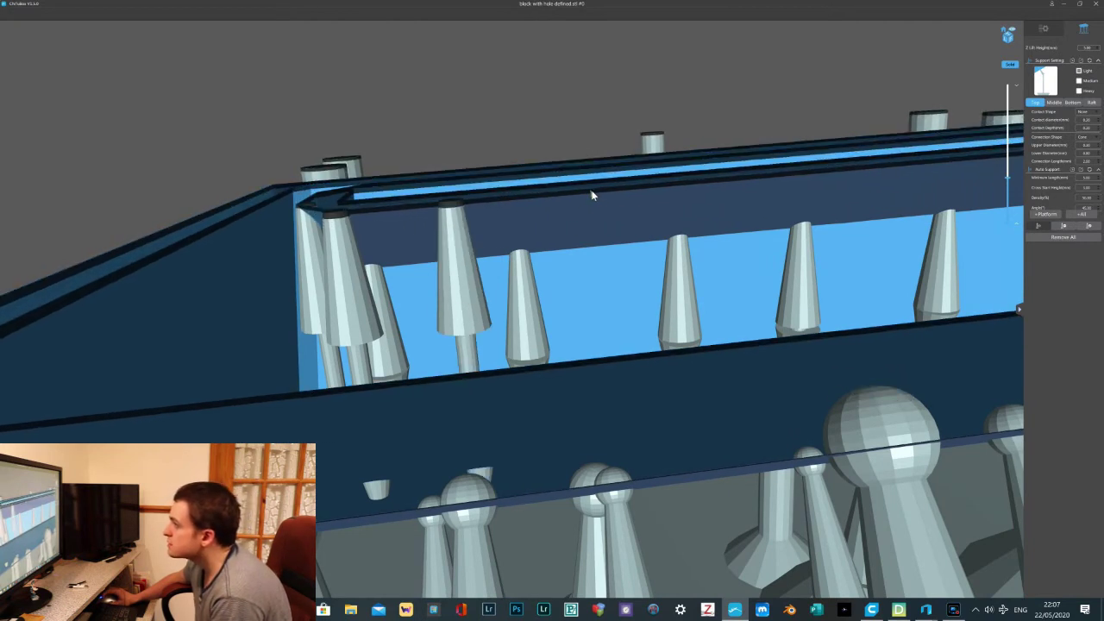
Continue the upper row of Light supports along the sloped wall as far as the opposite corner
right_click_drag(596, 198, 576, 207)
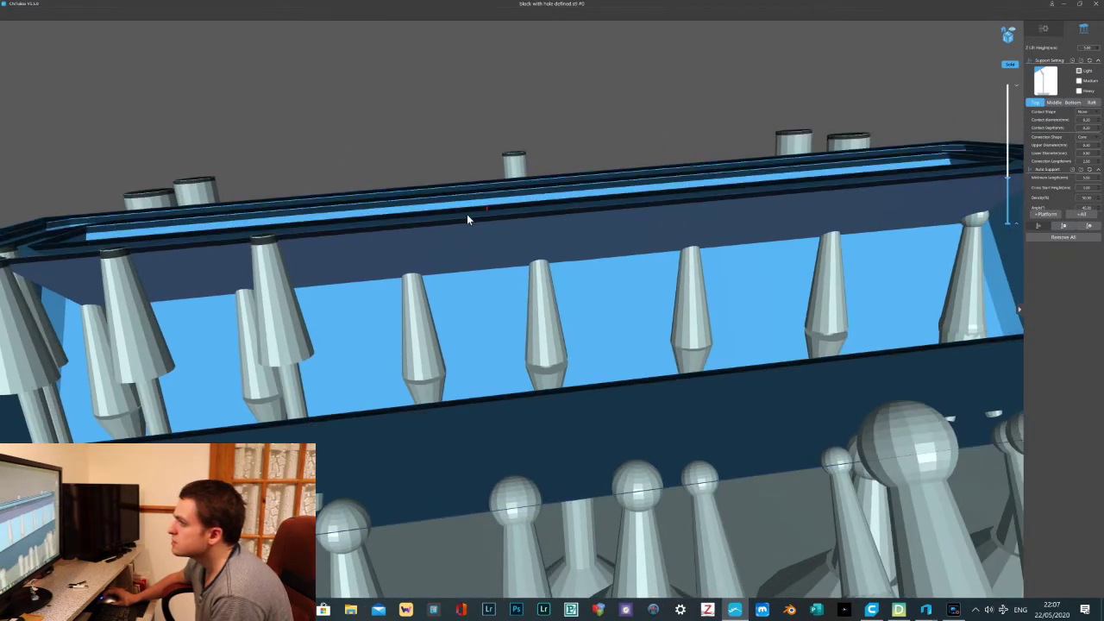
left_click(467, 220)
right_click_drag(475, 221, 290, 216)
left_click(508, 205)
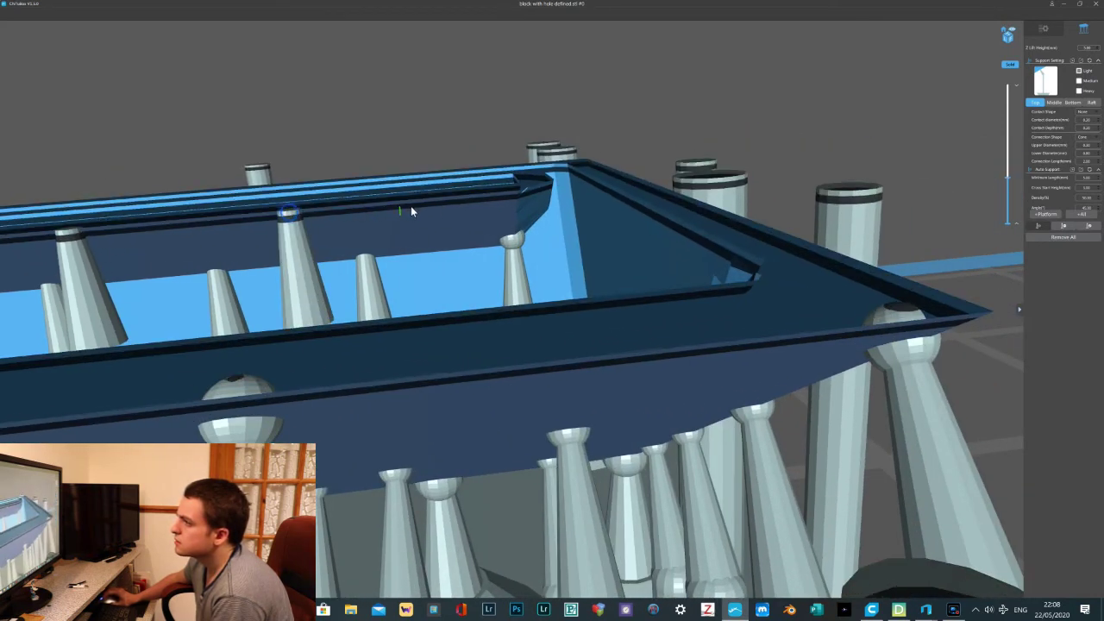
left_click(436, 202)
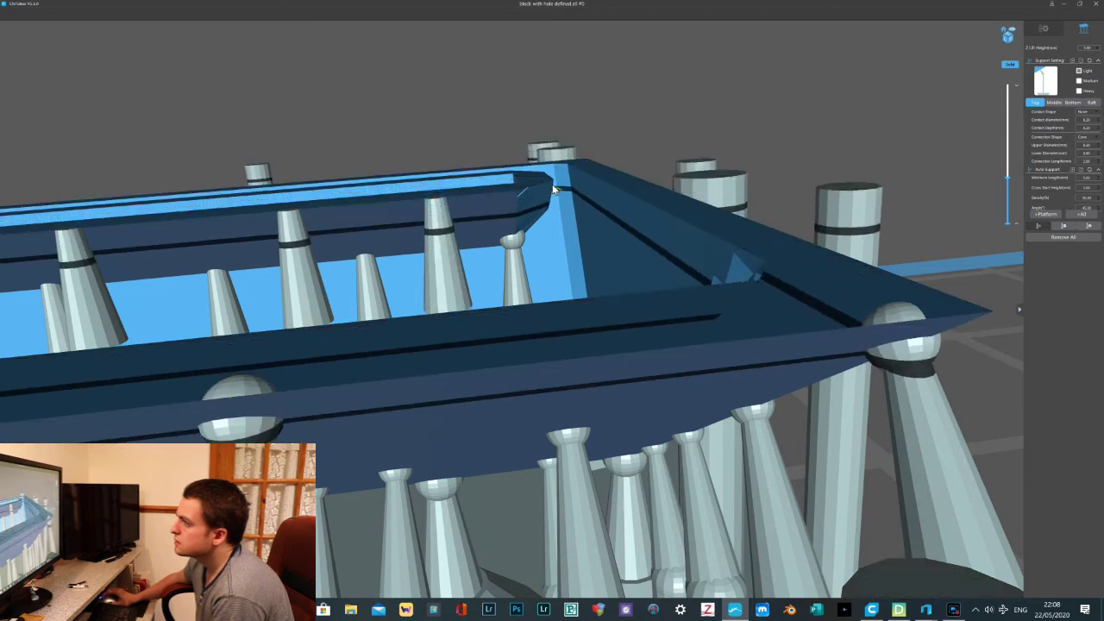
left_click(552, 185)
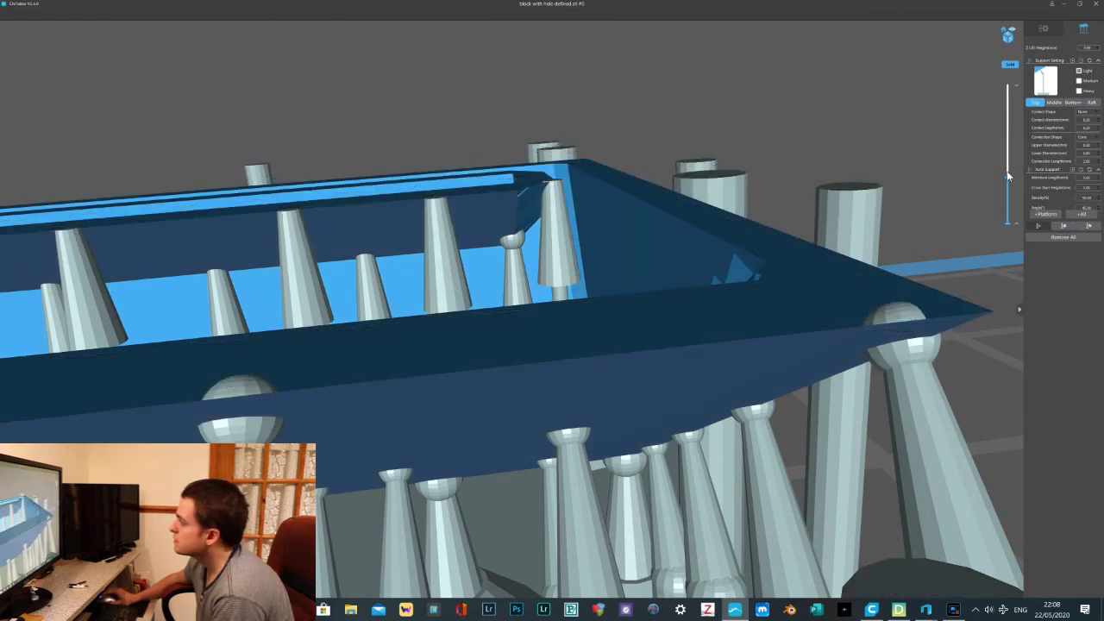
Raise the layer preview to about 11.8 and start a higher row of Light supports from the far corner of the sloped wall
left_click_drag(1006, 178, 1007, 172)
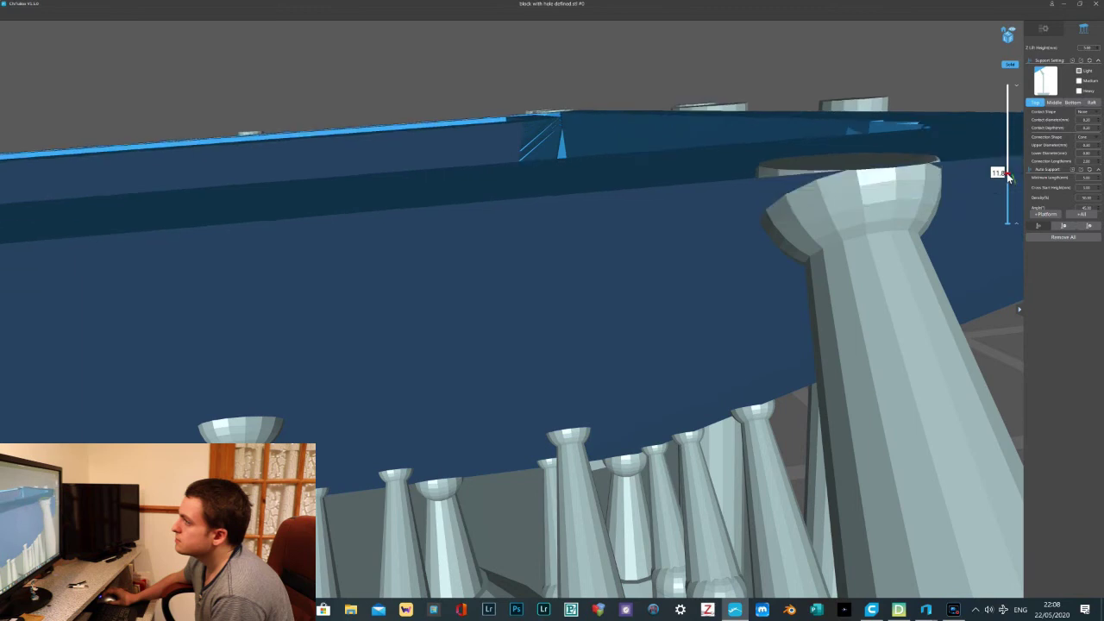
right_click_drag(808, 173, 787, 178)
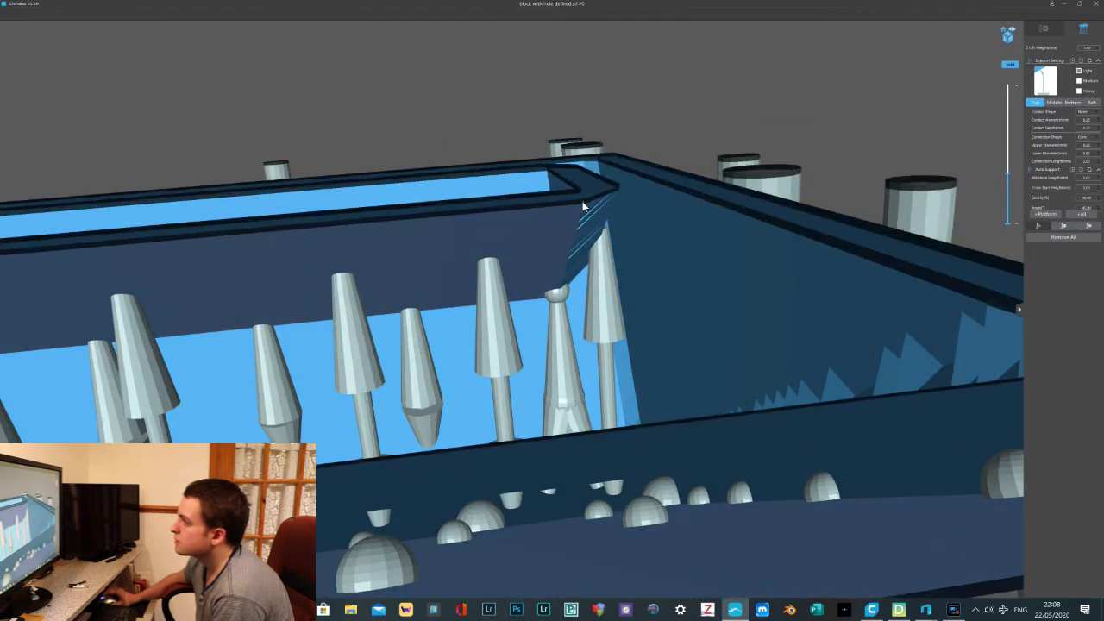
left_click(582, 202)
middle_click_drag(583, 203, 545, 186)
left_click(535, 214)
left_click(526, 184)
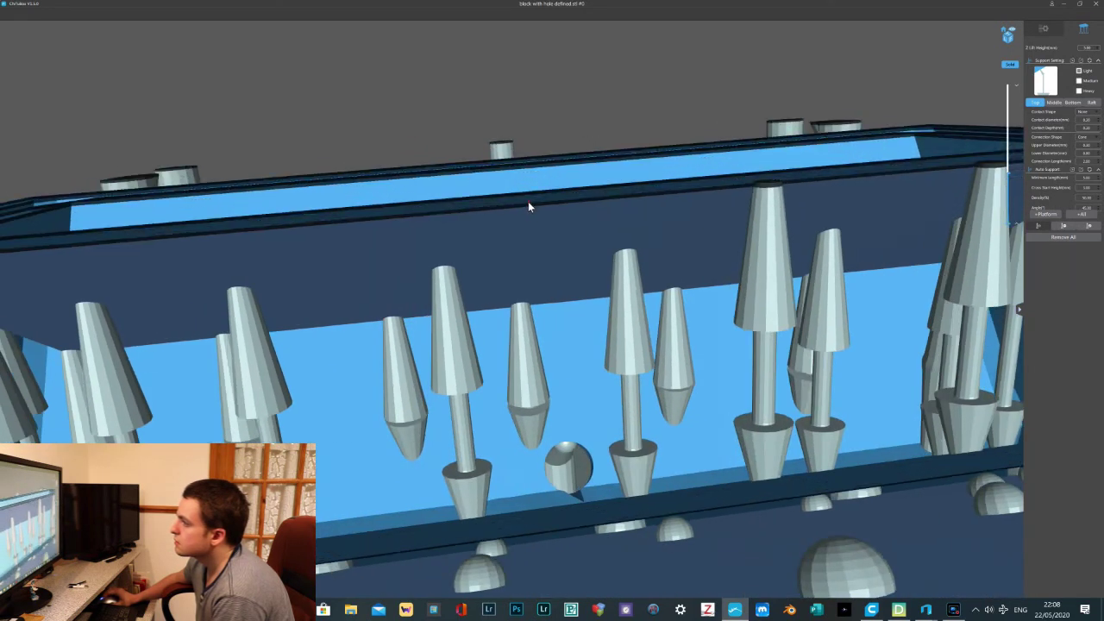
Carry the row at this layer along the middle of the wall and finish it with a Light support at the near corner
left_click(528, 204)
left_click(346, 220)
middle_click_drag(347, 221, 369, 217)
left_click(362, 187)
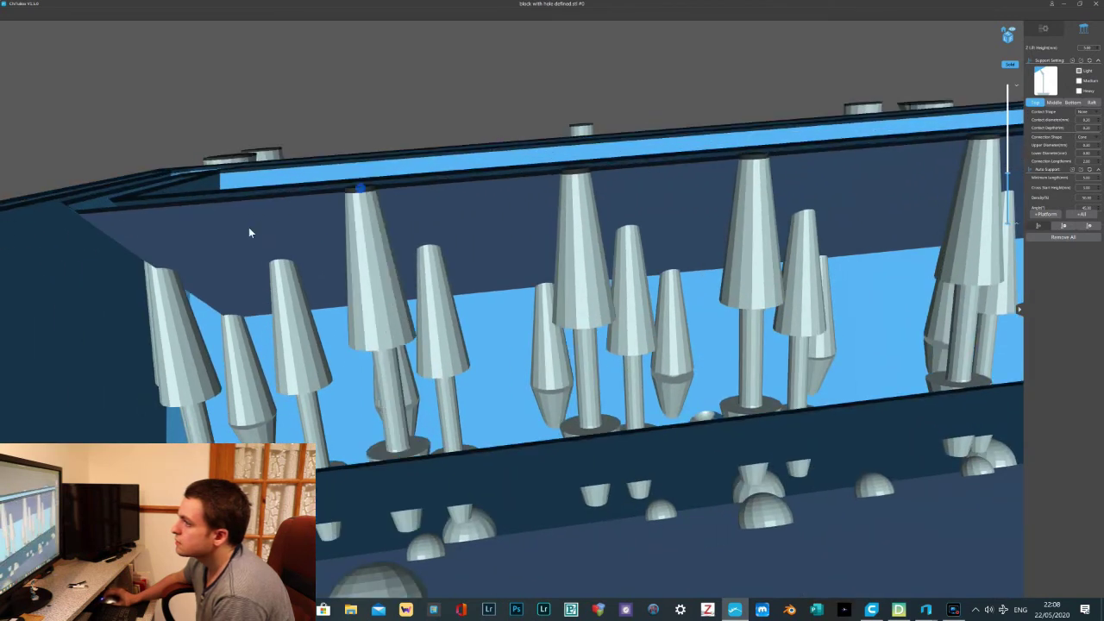
left_click(204, 206)
right_click_drag(205, 206, 313, 207)
left_click(314, 202)
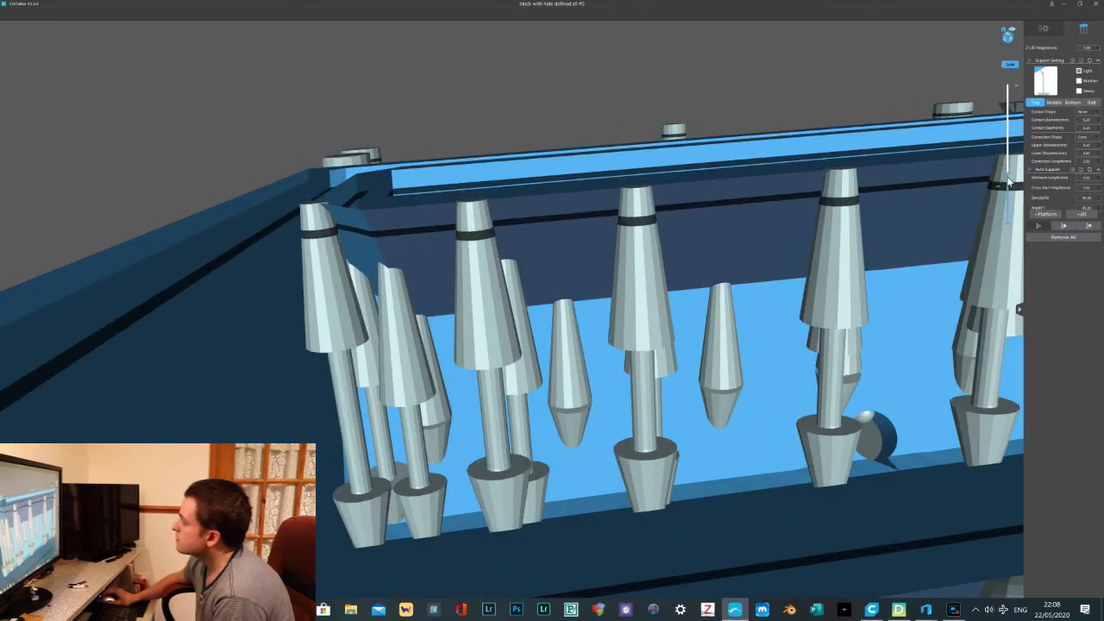
Raise the layer preview to about 13.1 and place Light supports at the wall's near corner and farther along its cut edge
left_click_drag(1008, 176, 1008, 166)
right_click_drag(758, 161, 762, 184)
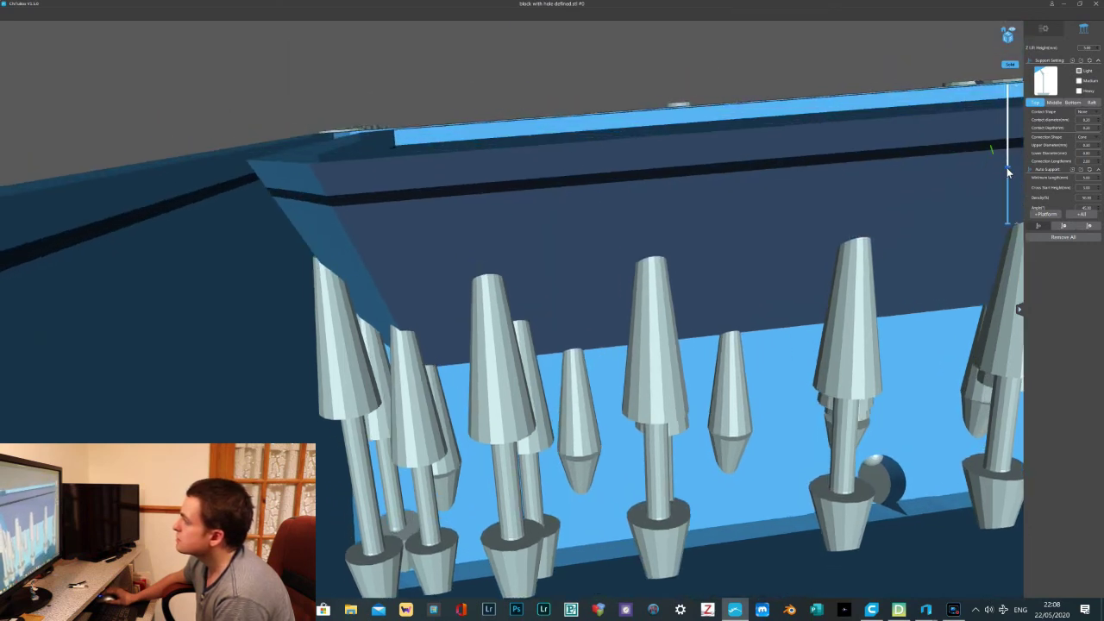
left_click_drag(1007, 169, 1008, 170)
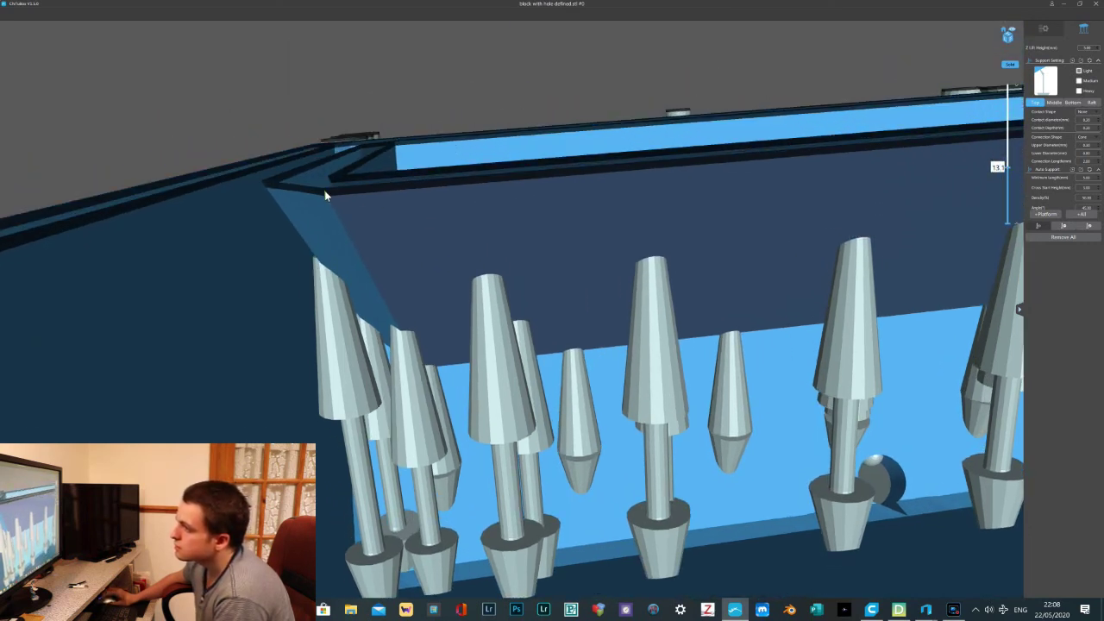
left_click(326, 193)
left_click(565, 183)
right_click_drag(564, 183, 495, 250)
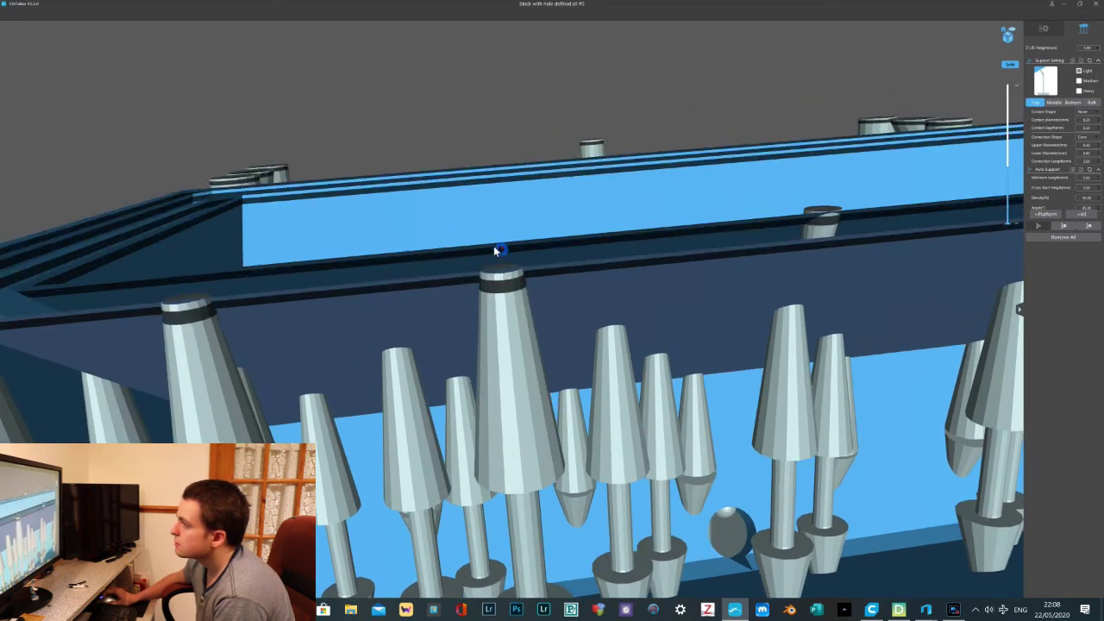
Add Light supports along the middle stretch of the sloped wall at this layer, past the hole
middle_click_drag(495, 248, 493, 245)
left_click(481, 148)
scroll(474, 157, "up", 3)
scroll(473, 156, "down", 3)
right_click_drag(474, 157, 493, 167)
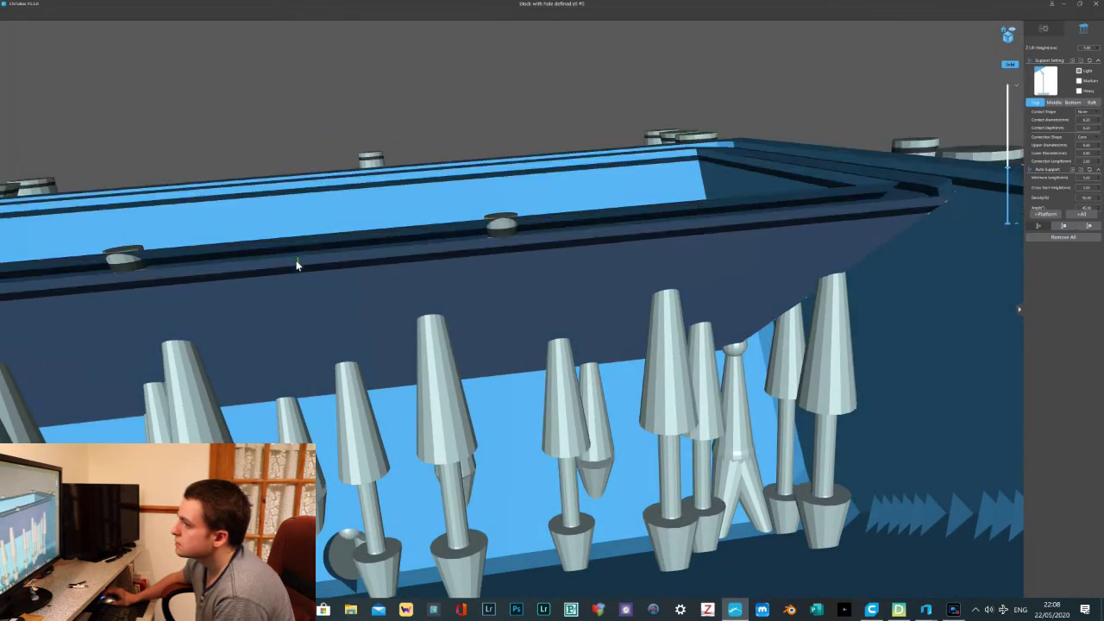
left_click(286, 263)
left_click(569, 241)
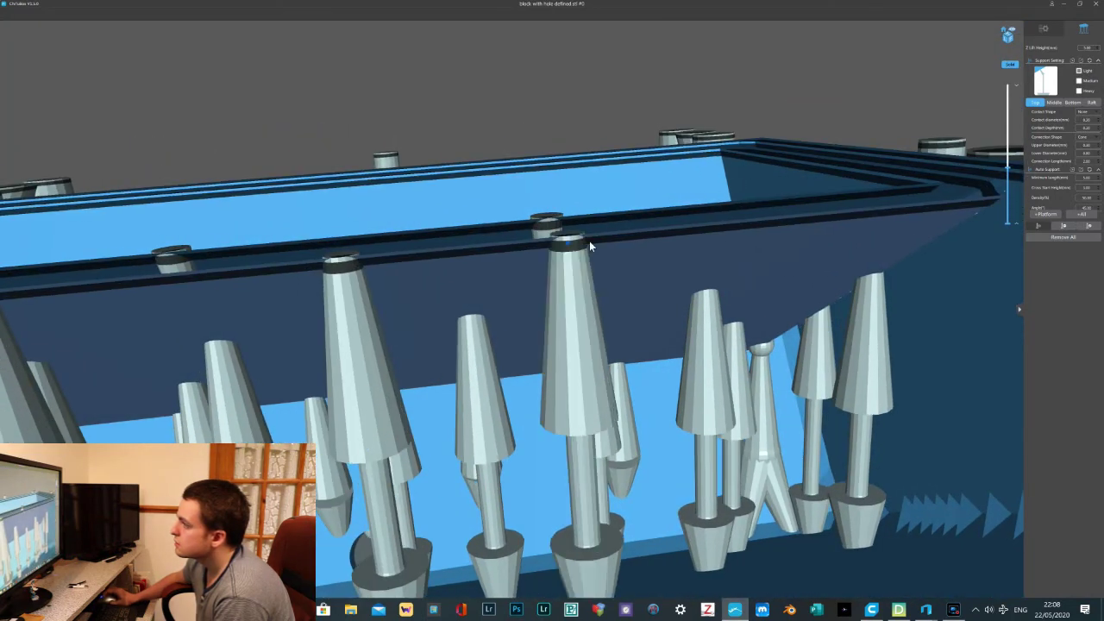
Complete this layer's row with Light supports on the last stretch of wall and in the far corner
middle_click_drag(683, 246, 678, 245)
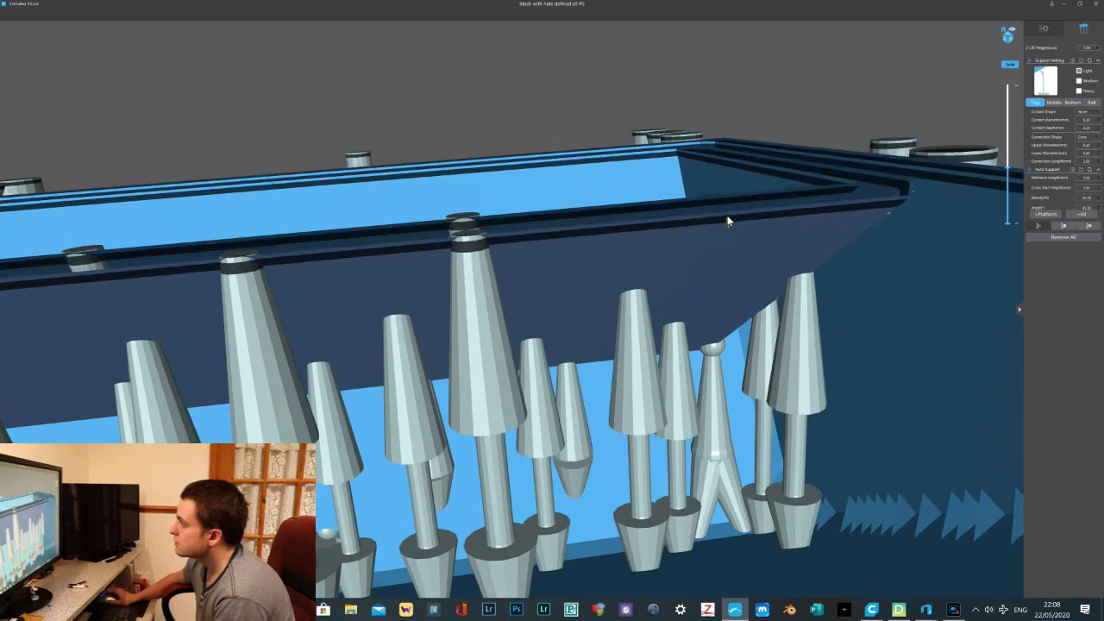
left_click(727, 218)
middle_click_drag(596, 236, 578, 236)
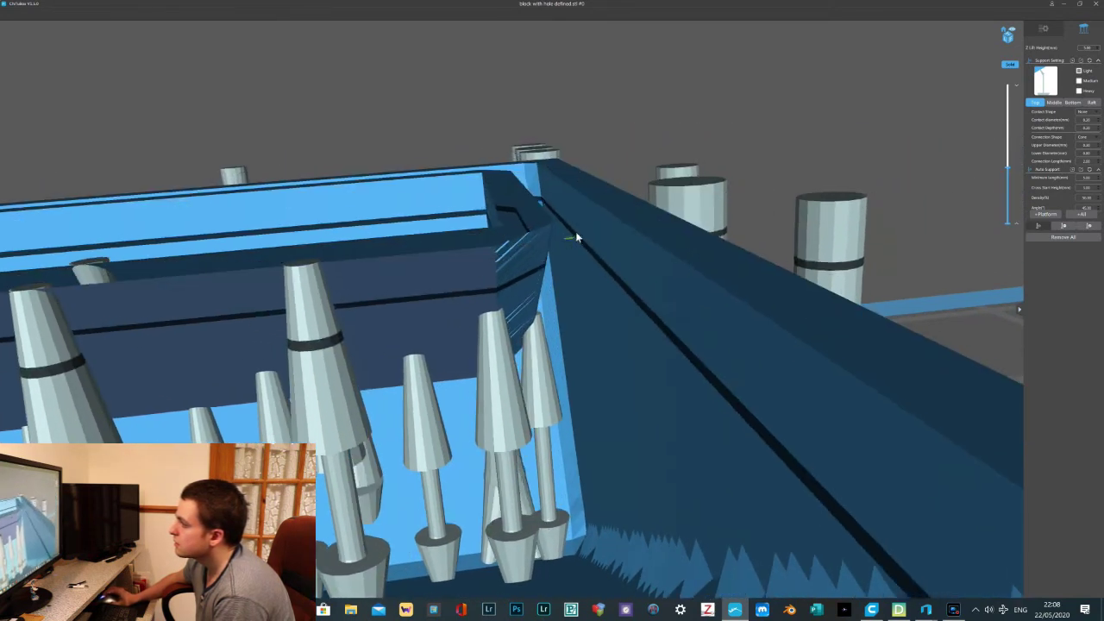
left_click(550, 226)
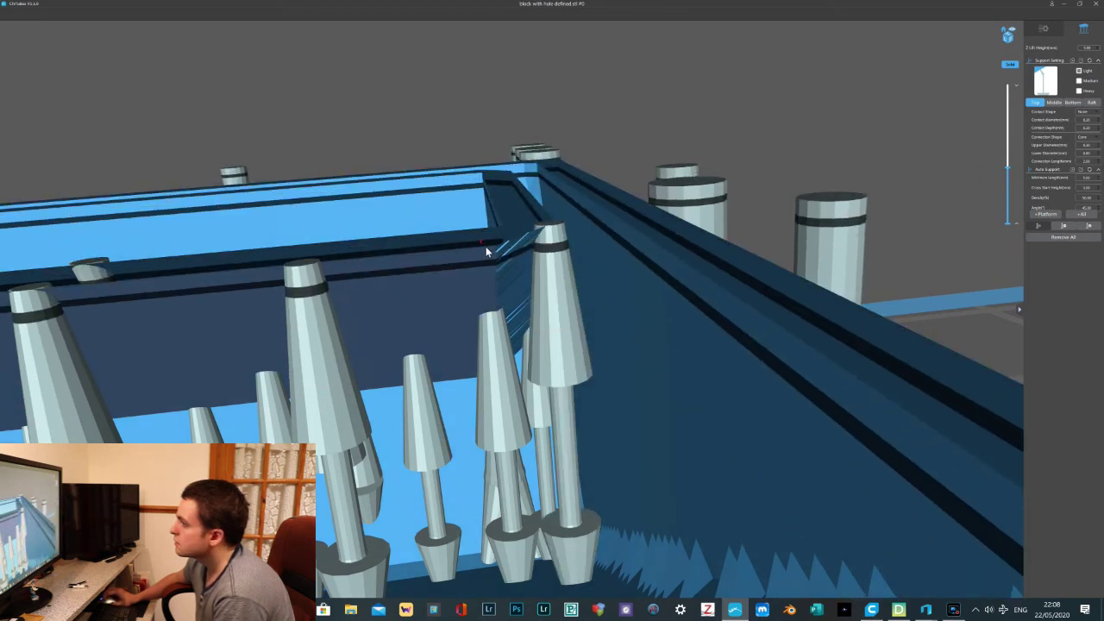
left_click(486, 248)
middle_click_drag(485, 247, 517, 250)
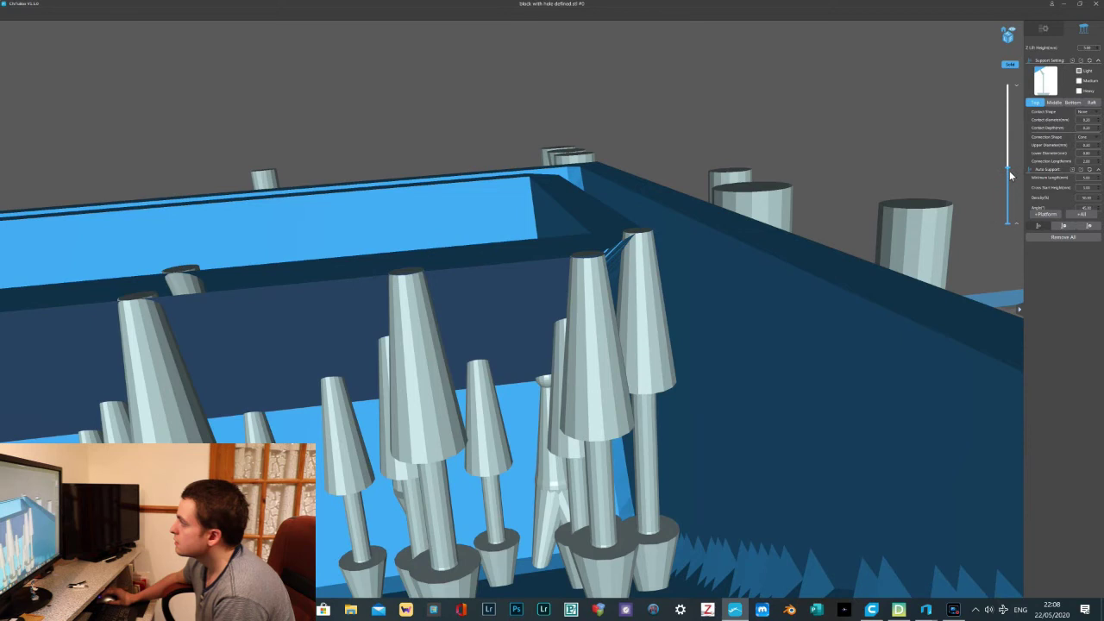
Raise the layer preview to about 14.3 and place the first Light supports of a new row from the far corner inward
left_click_drag(1009, 173, 1008, 166)
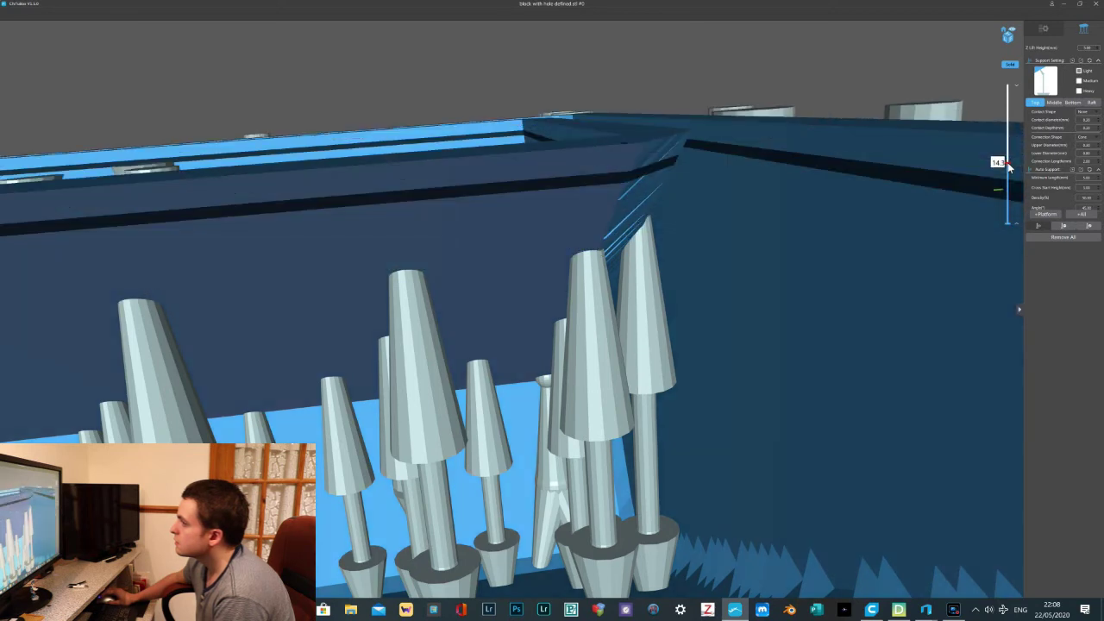
left_click(638, 151)
left_click(485, 166)
middle_click_drag(484, 166, 501, 171)
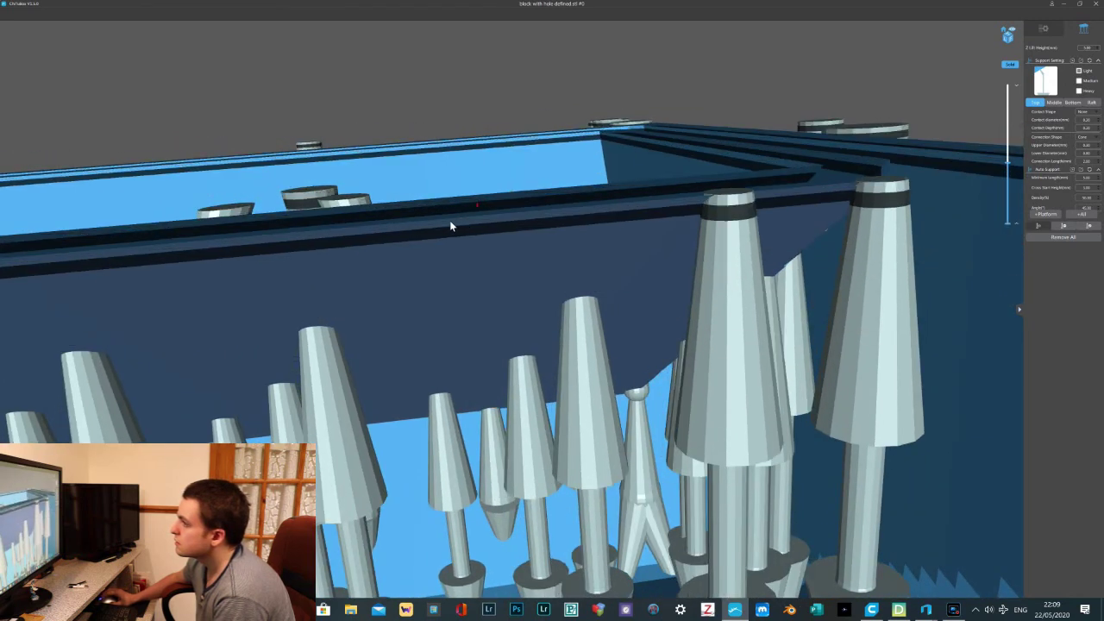
left_click(449, 225)
Extend the new row of Light supports back along the middle of the cavity wall
middle_click_drag(448, 224, 458, 220)
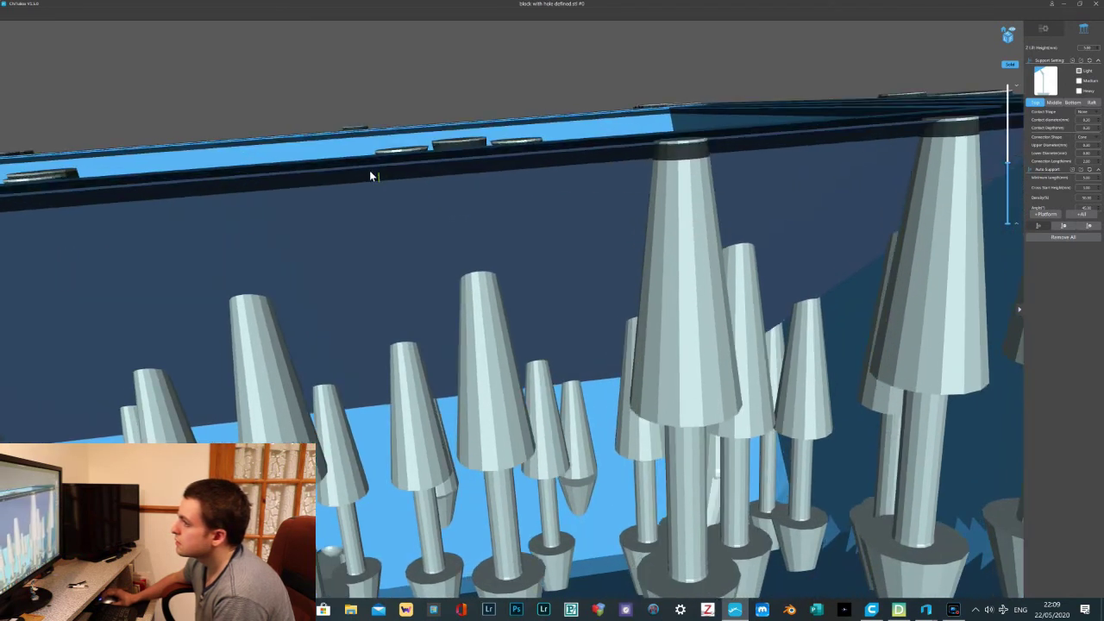
left_click(371, 172)
middle_click_drag(372, 172, 411, 179)
left_click(395, 165)
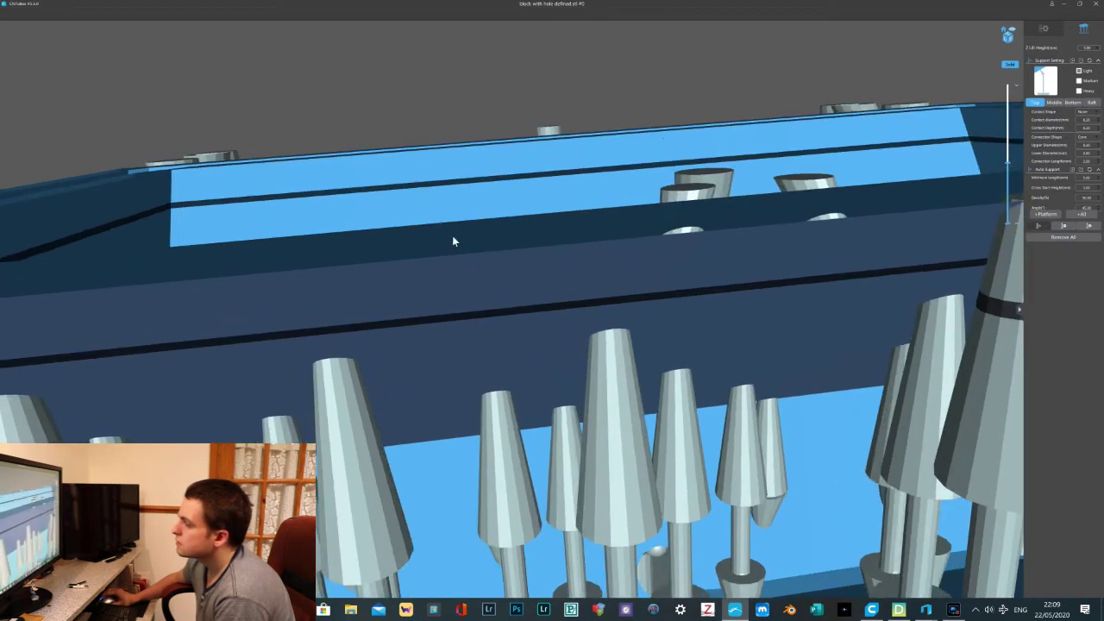
left_click(459, 262)
middle_click_drag(460, 261, 482, 261)
Finish the row with Light supports along the wall's near end and at the near corner
left_click(422, 183)
middle_click_drag(421, 183, 427, 186)
left_click(319, 267)
middle_click_drag(326, 269, 346, 237)
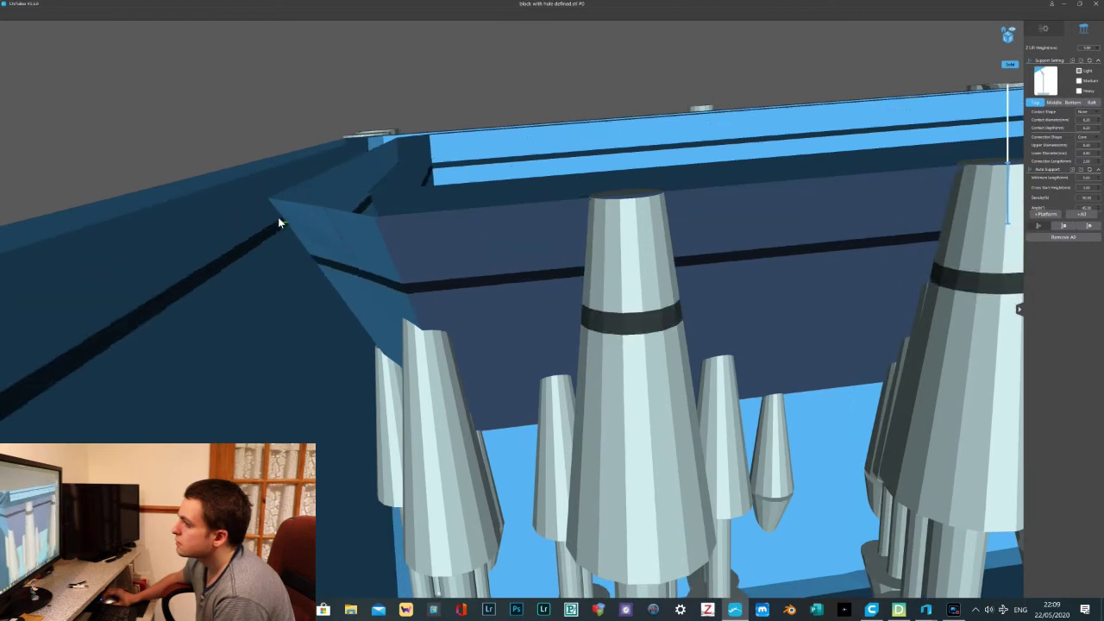
left_click(276, 206)
middle_click_drag(345, 250, 268, 299)
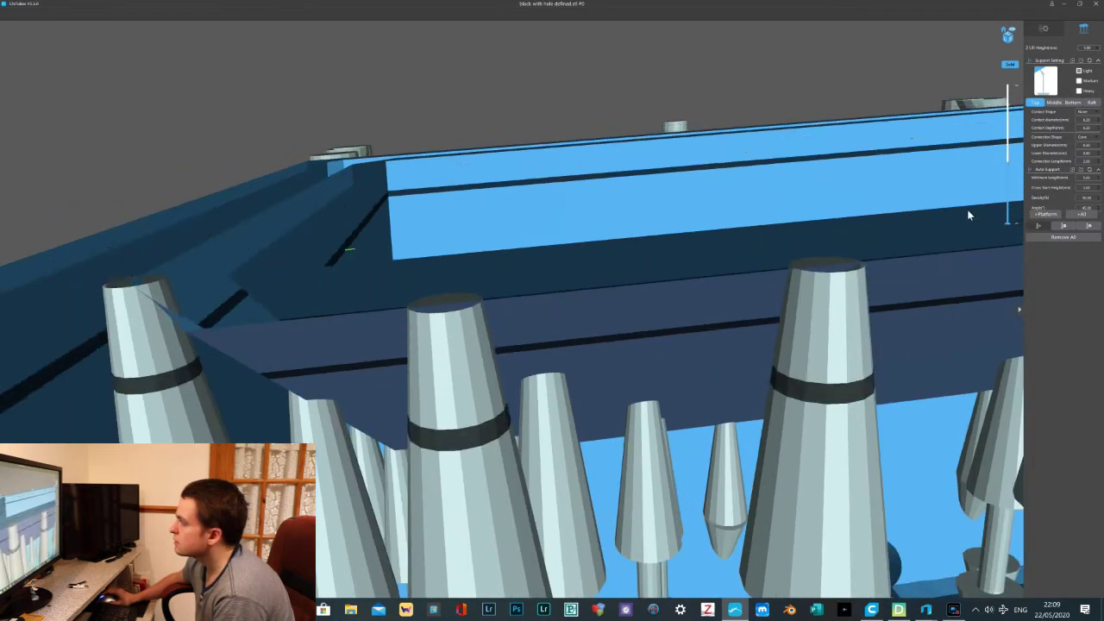
Raise the layer preview to about 15.1 and place Light supports at the near corner and just beside it on the sloped wall
left_click(1005, 161)
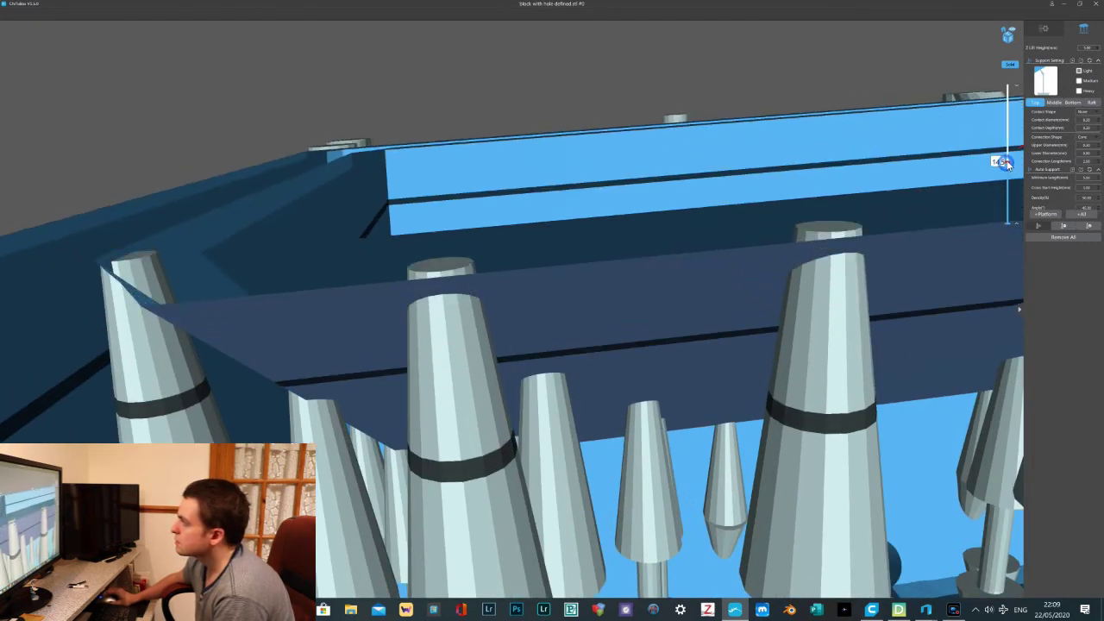
left_click_drag(1006, 161, 1006, 164)
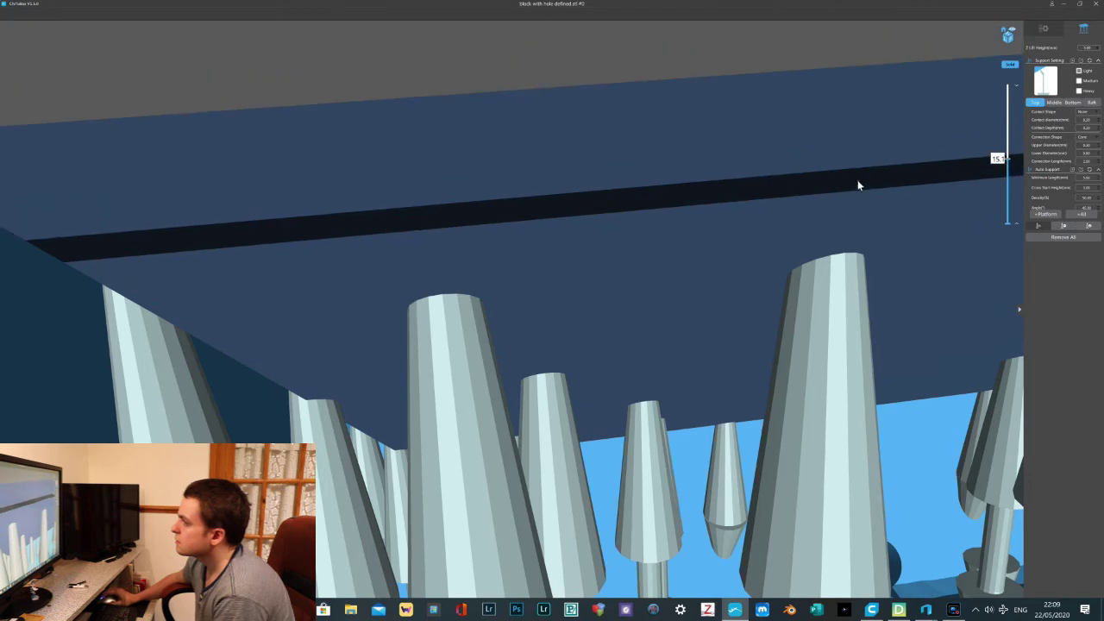
scroll(857, 181, "down", 4)
scroll(856, 179, "up", 4)
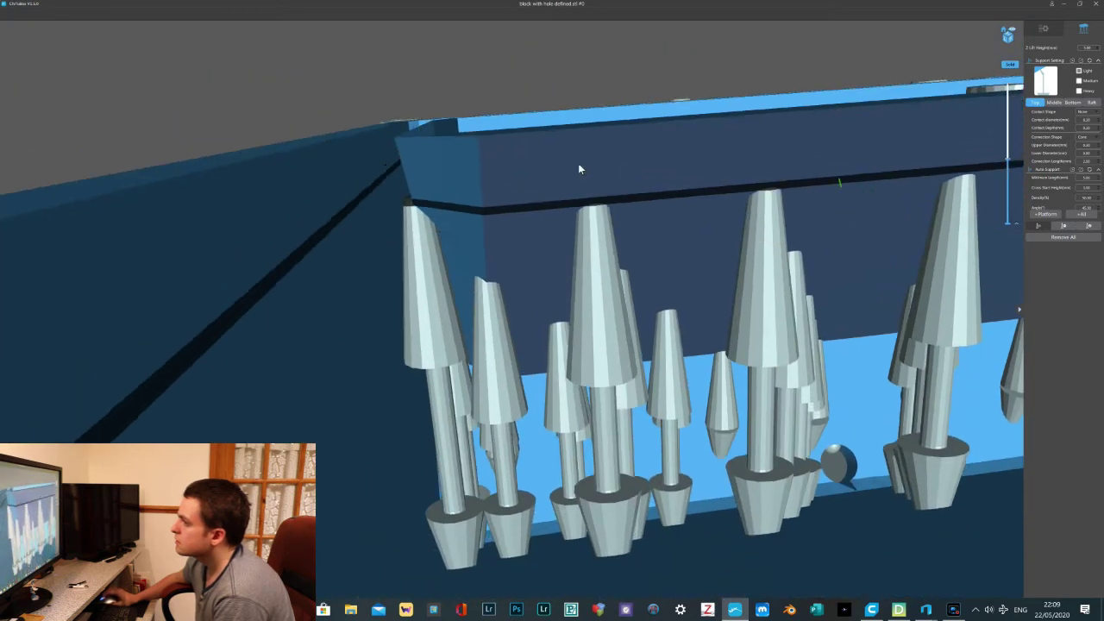
left_click(480, 141)
middle_click_drag(594, 154, 569, 145)
left_click(518, 123)
right_click_drag(591, 134, 579, 140)
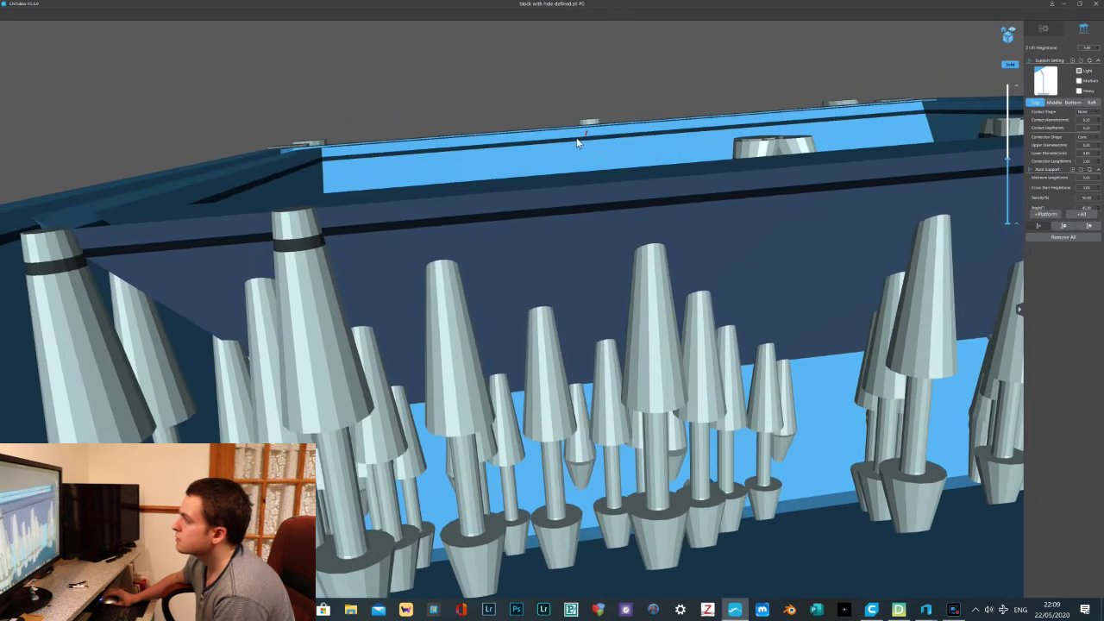
Continue the row of Light supports at this height along the whole wall and into the far corner
left_click(536, 192)
right_click_drag(585, 210, 691, 173)
left_click(565, 259)
left_click(537, 167)
left_click(543, 176)
left_click(708, 163)
right_click_drag(575, 209, 545, 203)
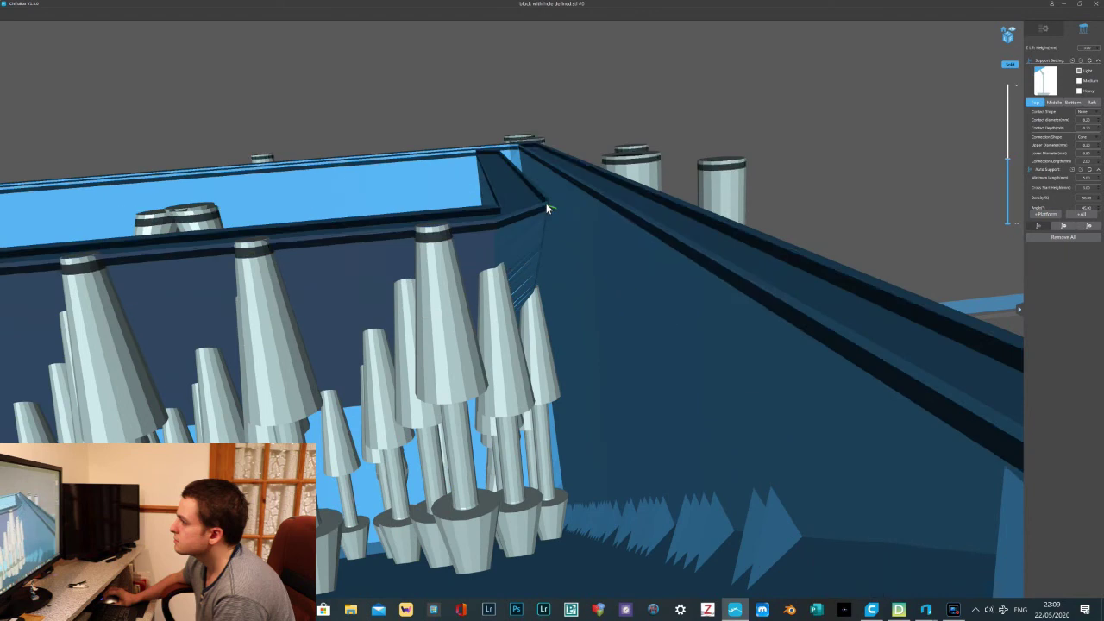
left_click(546, 203)
Raise the layer preview to about 16 and place Light supports on the sloped wall beside the far corner
left_click_drag(1009, 160, 1009, 156)
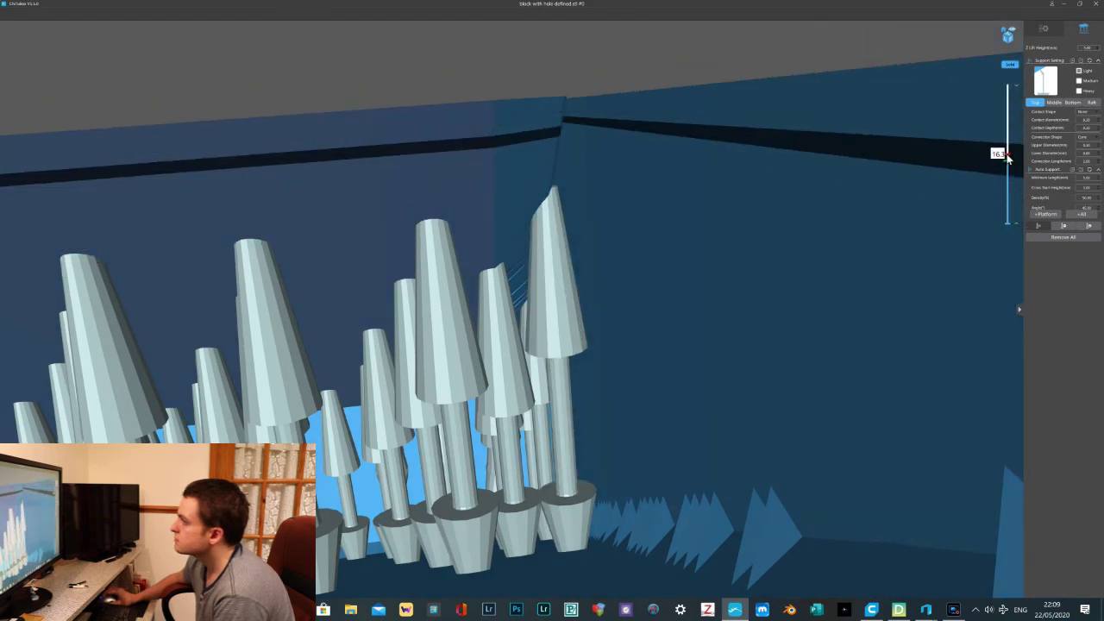
scroll(483, 106, "up", 4)
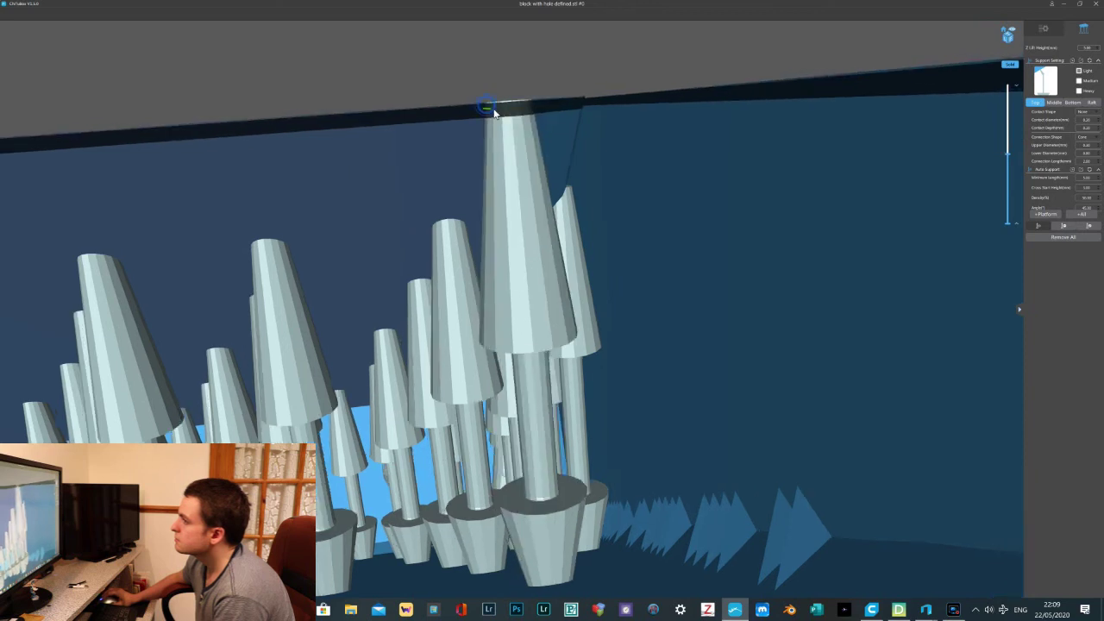
left_click(438, 118)
right_click_drag(438, 118, 443, 119)
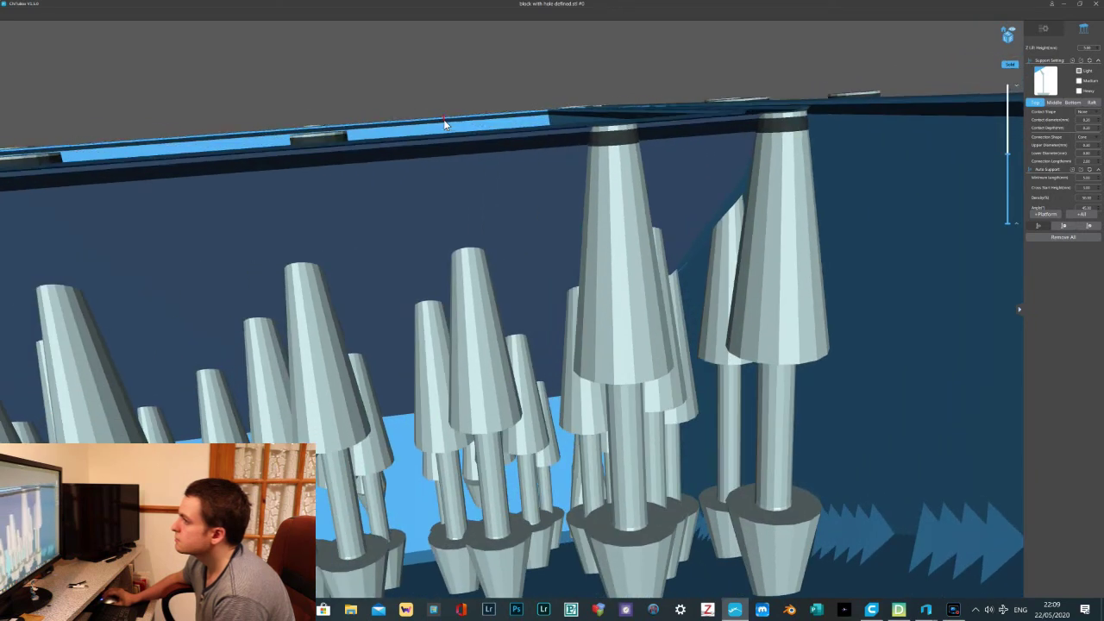
Continue the row of Light supports at this height along the sloped wall from the far corner
left_click(377, 145)
right_click_drag(381, 144, 391, 144)
left_click(514, 105)
middle_click_drag(515, 106, 556, 106)
left_click(471, 126)
right_click_drag(472, 127, 482, 123)
Finish the row with Light supports near the wall's end and one in the near corner
left_click(458, 82)
right_click_drag(457, 82, 402, 130)
left_click(447, 150)
left_click(412, 118)
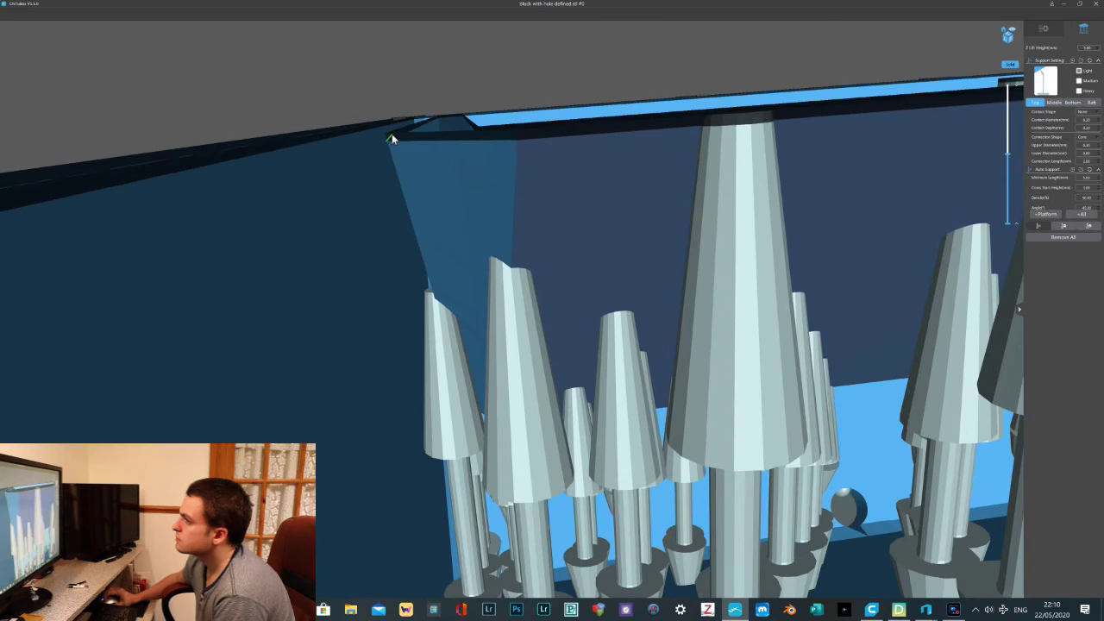
left_click(394, 140)
right_click_drag(621, 178, 879, 150)
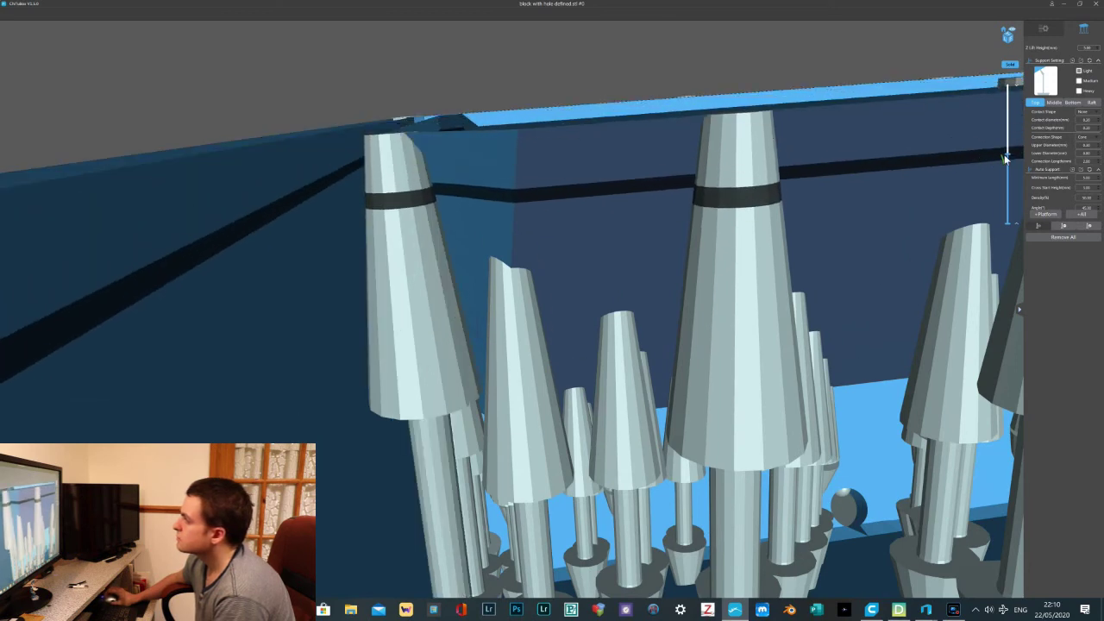
Raise the layer preview slightly and place Light supports from the near corner to the middle of the sloped wall
left_click(1002, 152)
left_click_drag(1006, 154, 1006, 150)
scroll(764, 144, "down", 5)
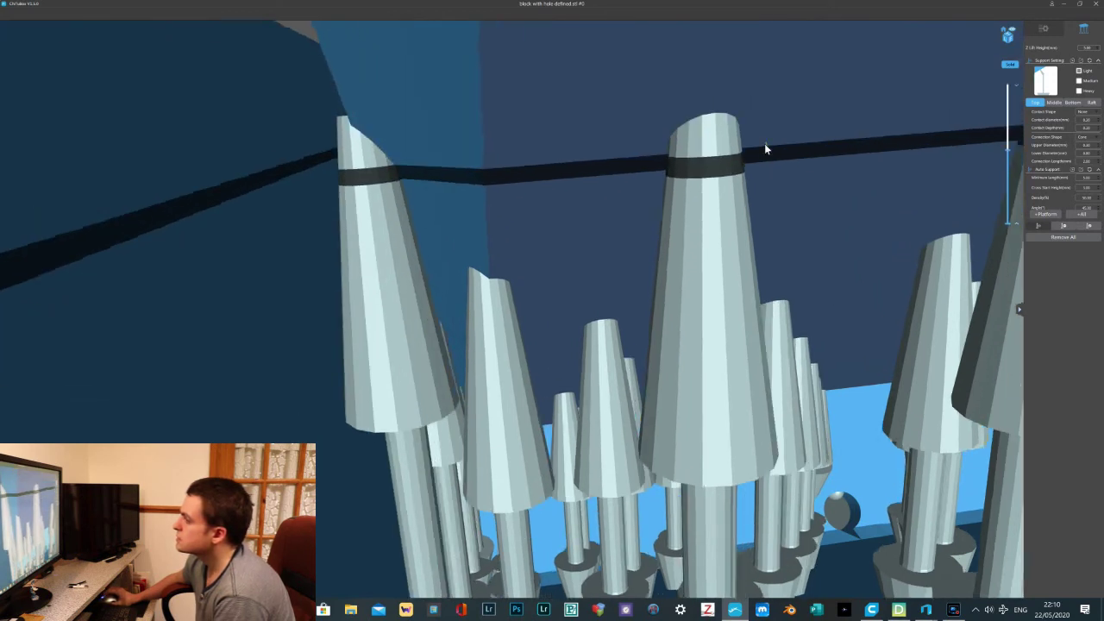
right_click_drag(764, 145, 628, 263)
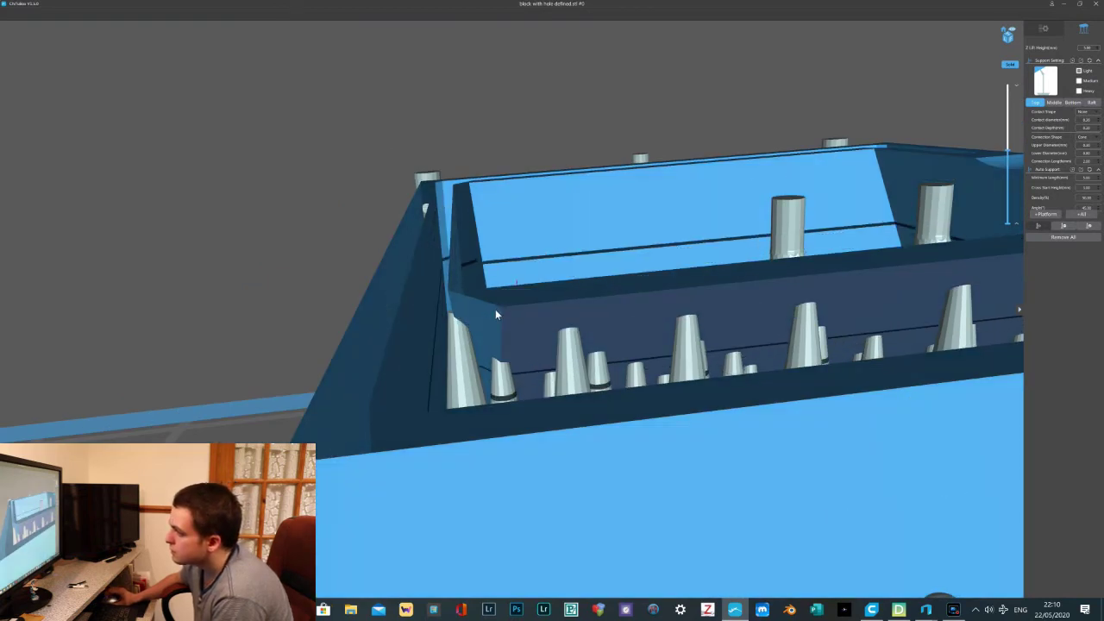
left_click(507, 312)
left_click(621, 296)
right_click_drag(621, 296, 567, 372)
left_click(572, 373)
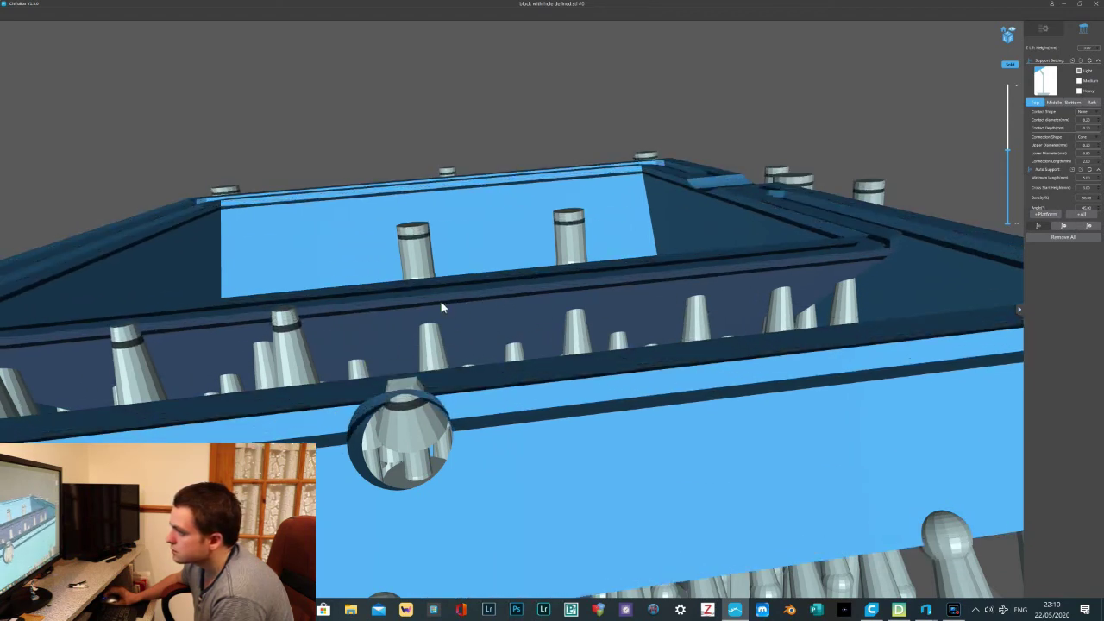
left_click(497, 293)
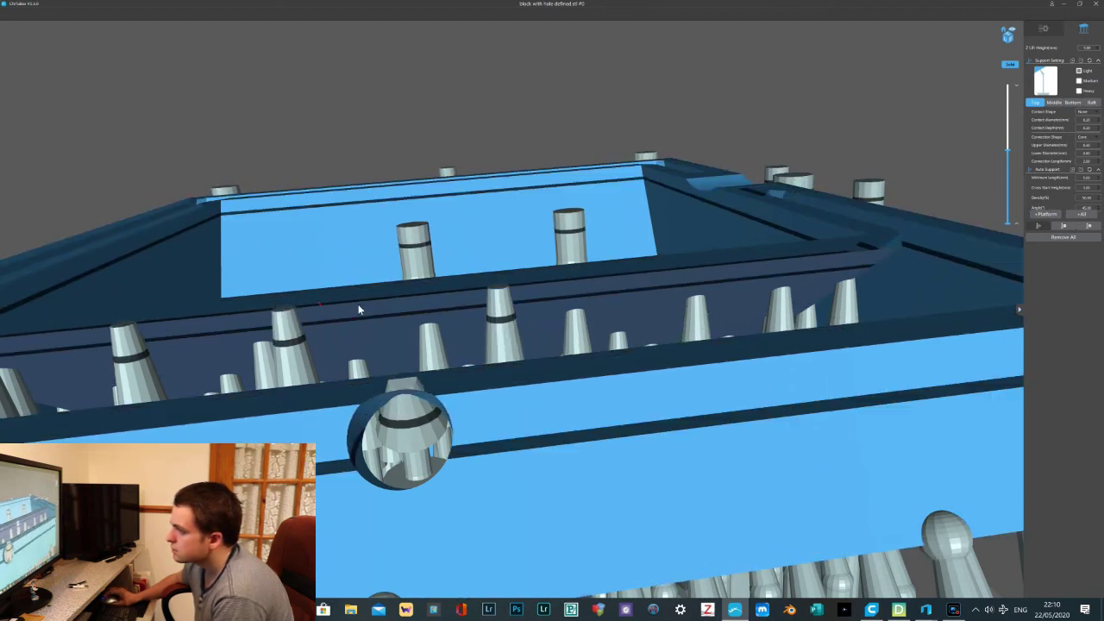
Continue this row of Light supports along the rest of the sloped wall and into the far corner
middle_click_drag(483, 300, 397, 298)
left_click(513, 277)
middle_click_drag(583, 269, 470, 298)
left_click(507, 295)
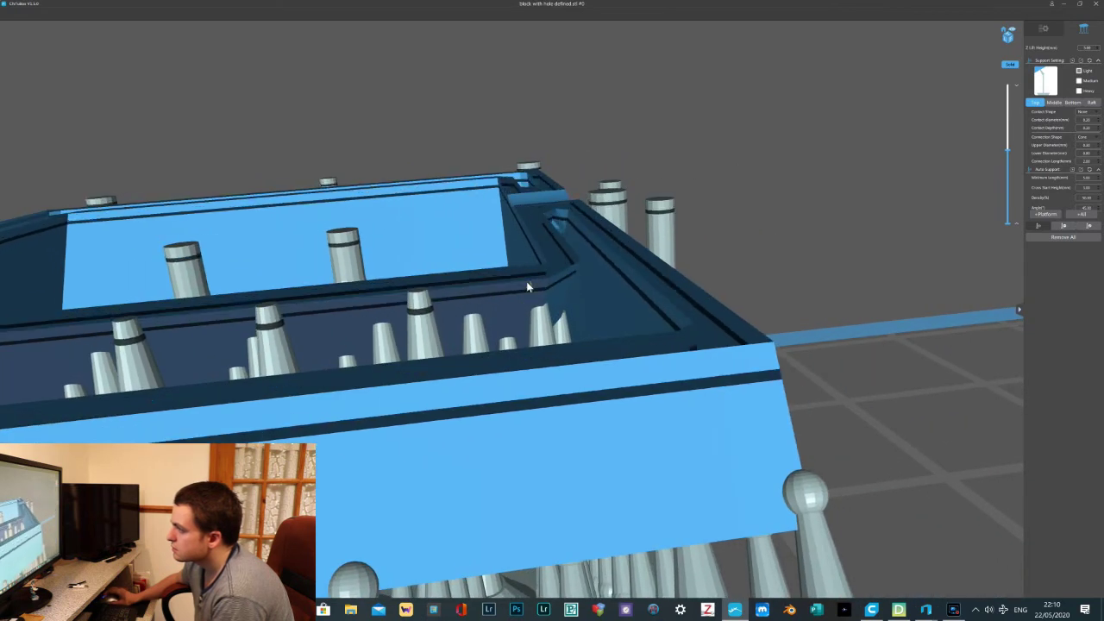
left_click(513, 289)
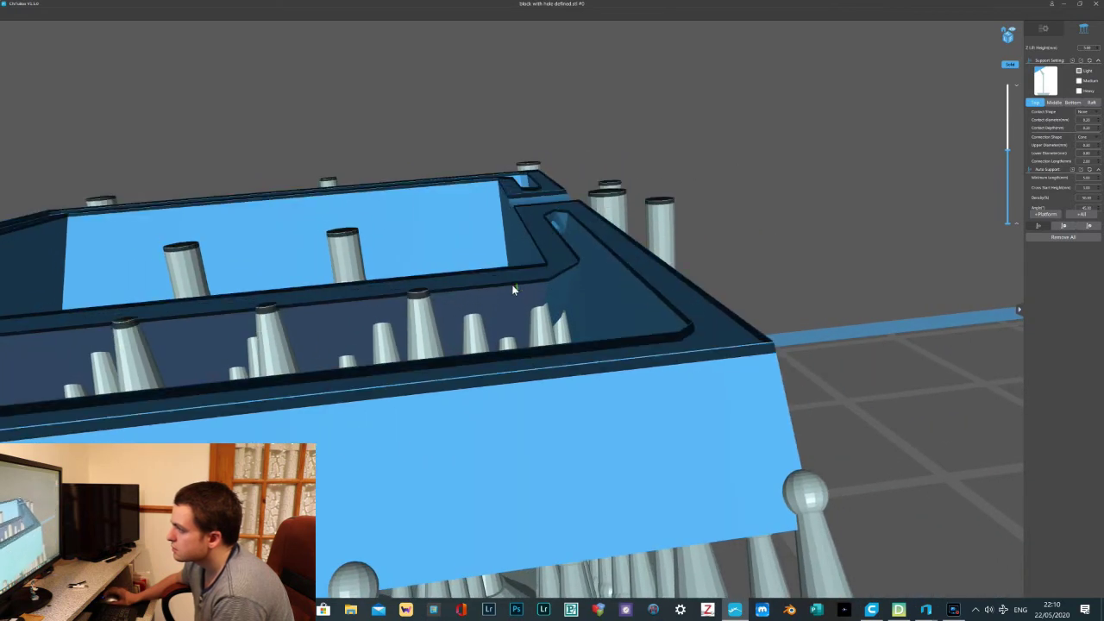
left_click(576, 264)
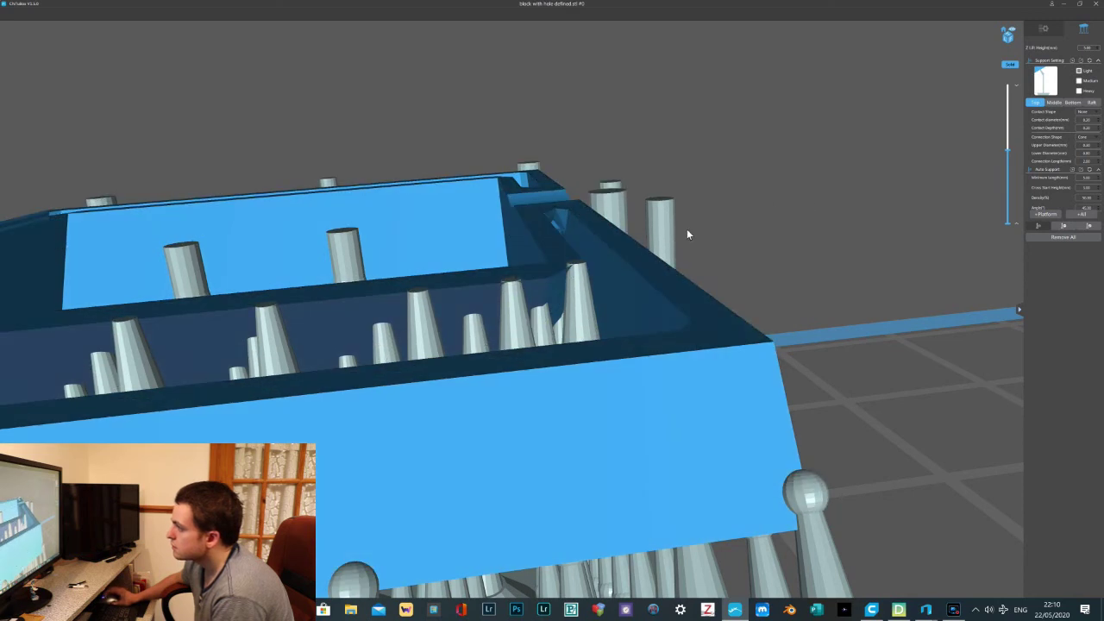
Place Light supports on the faceted end of the narrow gap beside the far corner, working up its slope
scroll(681, 234, "up", 4)
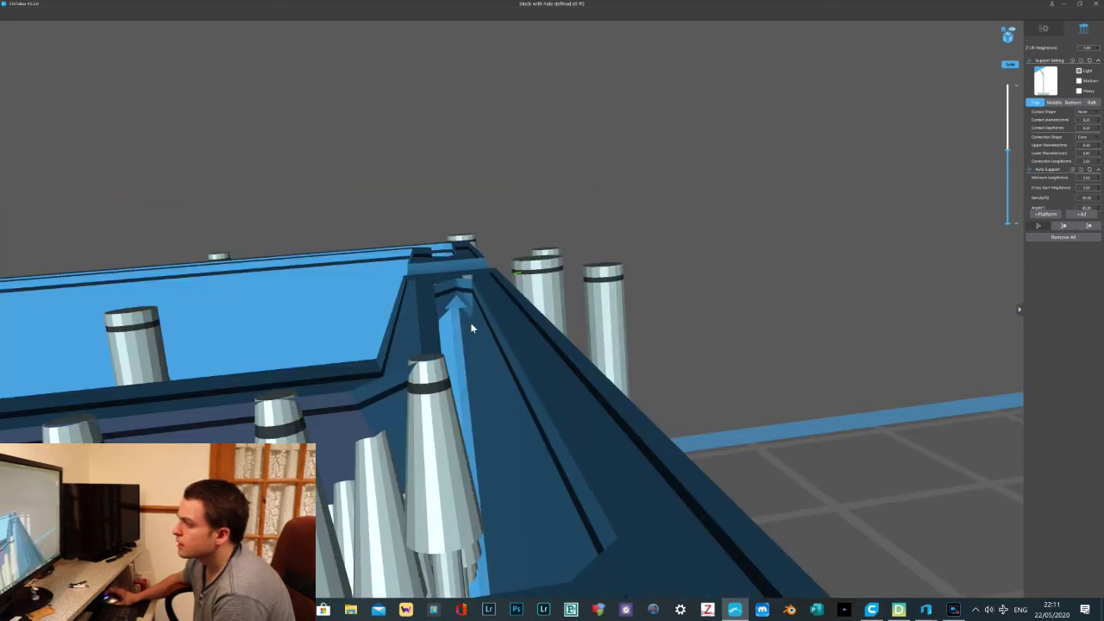
middle_click_drag(455, 326, 455, 312)
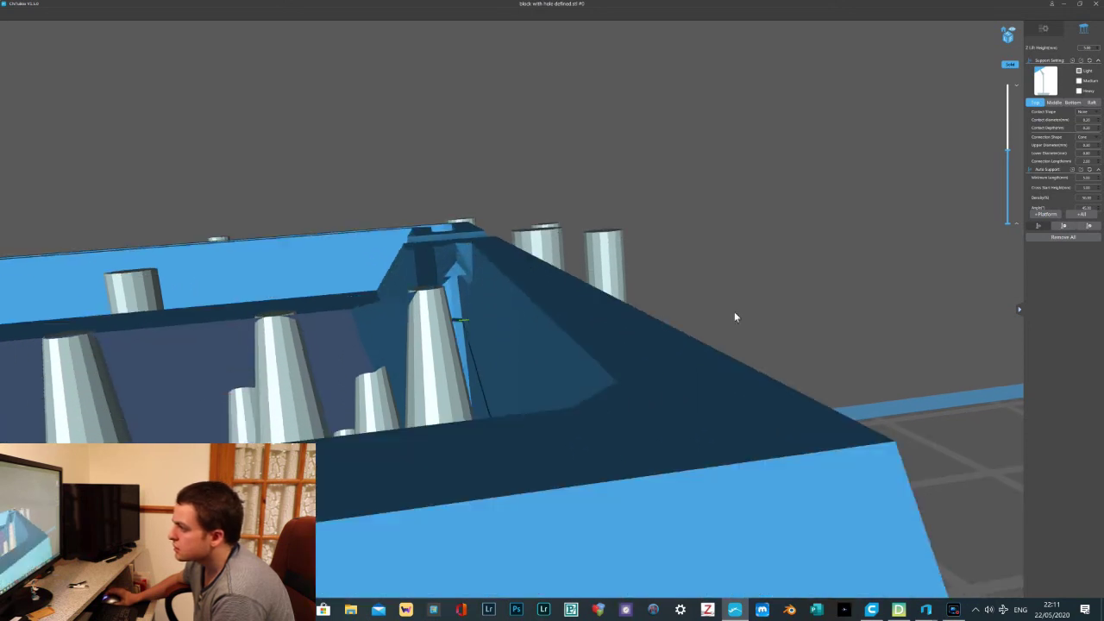
left_click_drag(1005, 149, 1005, 154)
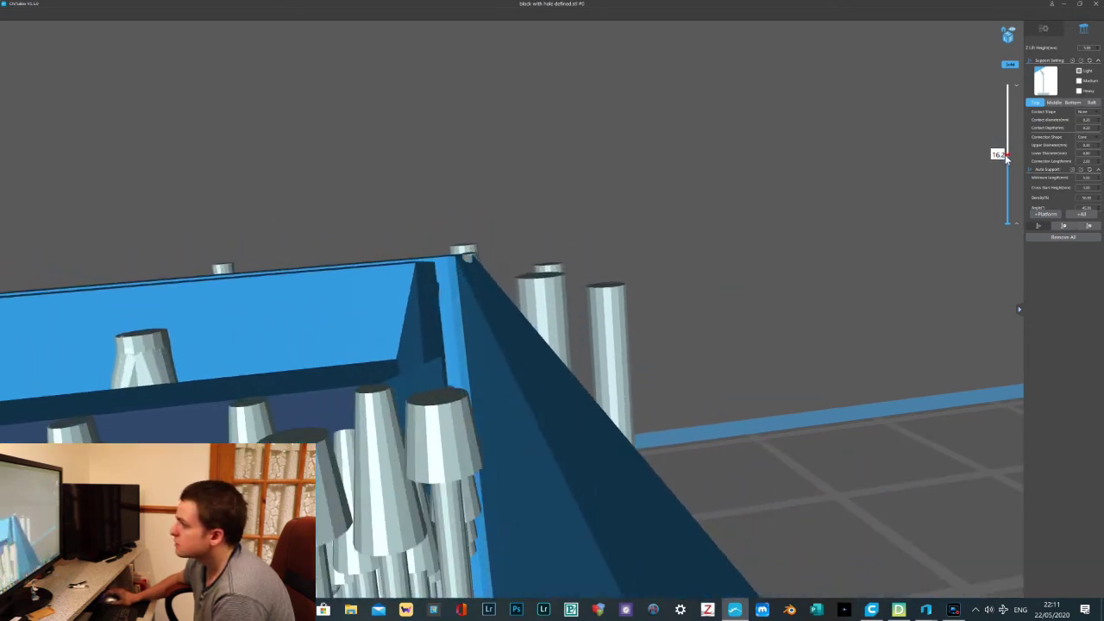
scroll(593, 231, "up", 5)
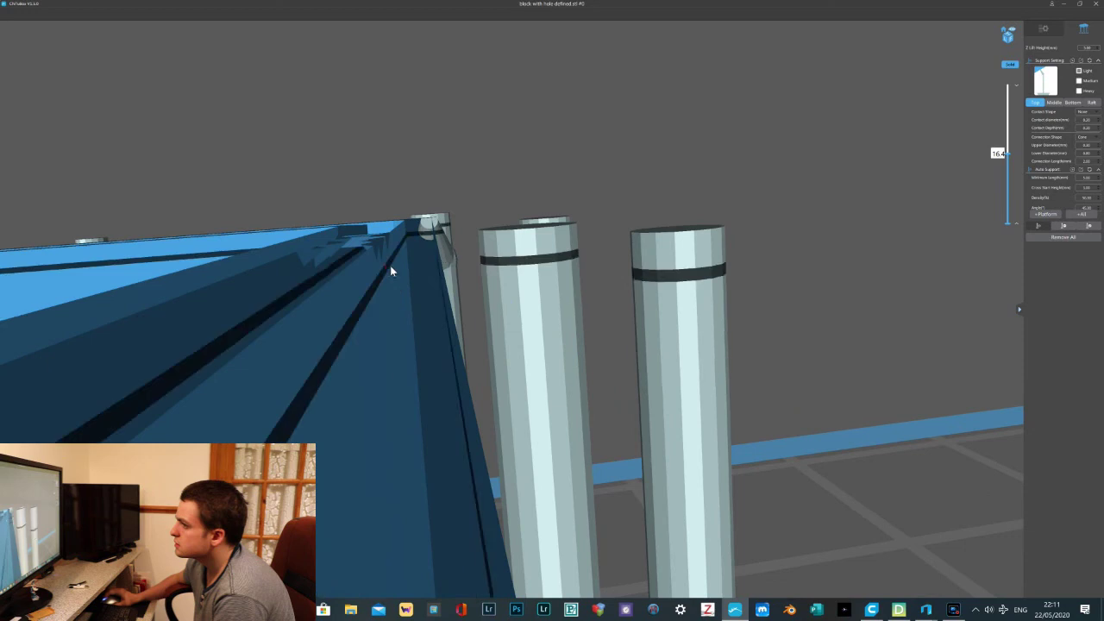
scroll(392, 266, "up", 8)
scroll(414, 259, "up", 8)
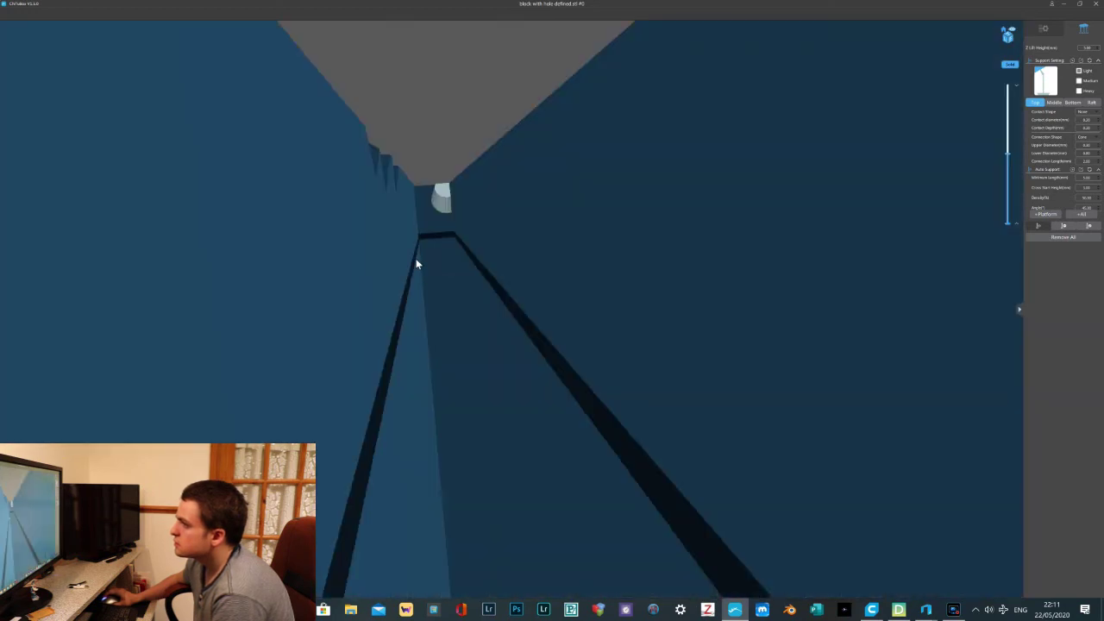
scroll(417, 241, "down", 2)
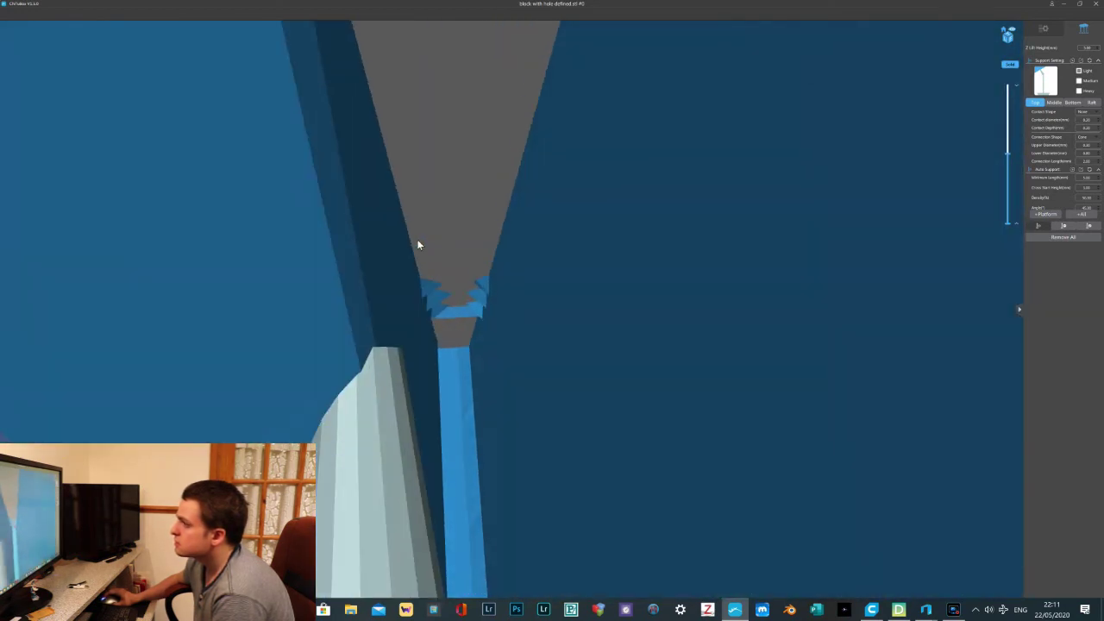
left_click_drag(1007, 154, 1008, 150)
left_click(458, 299)
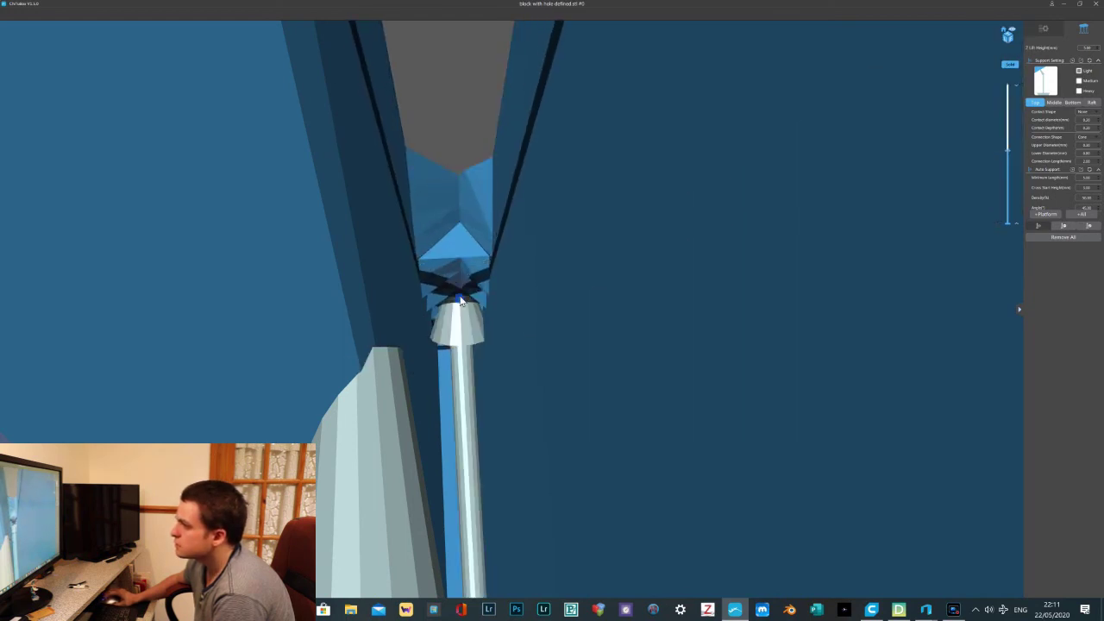
left_click(460, 284)
right_click_drag(459, 285, 460, 279)
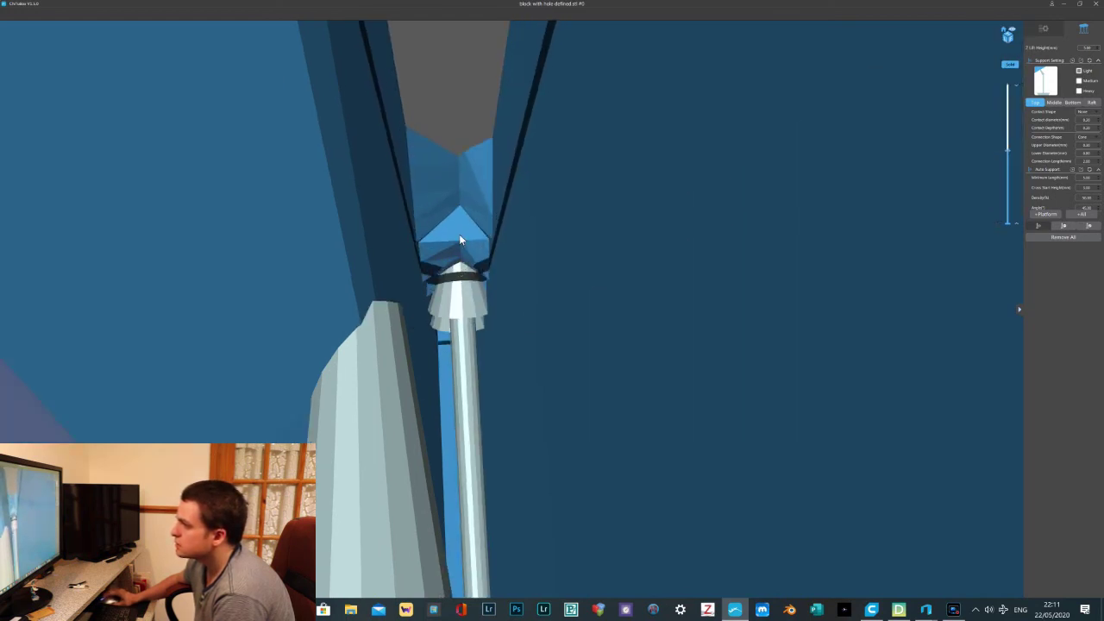
left_click(459, 230)
right_click_drag(459, 229, 460, 234)
Raise the layer preview to about 17.2 and place Light supports up the faceted end of the gap on the opposite side
scroll(482, 233, "down", 10)
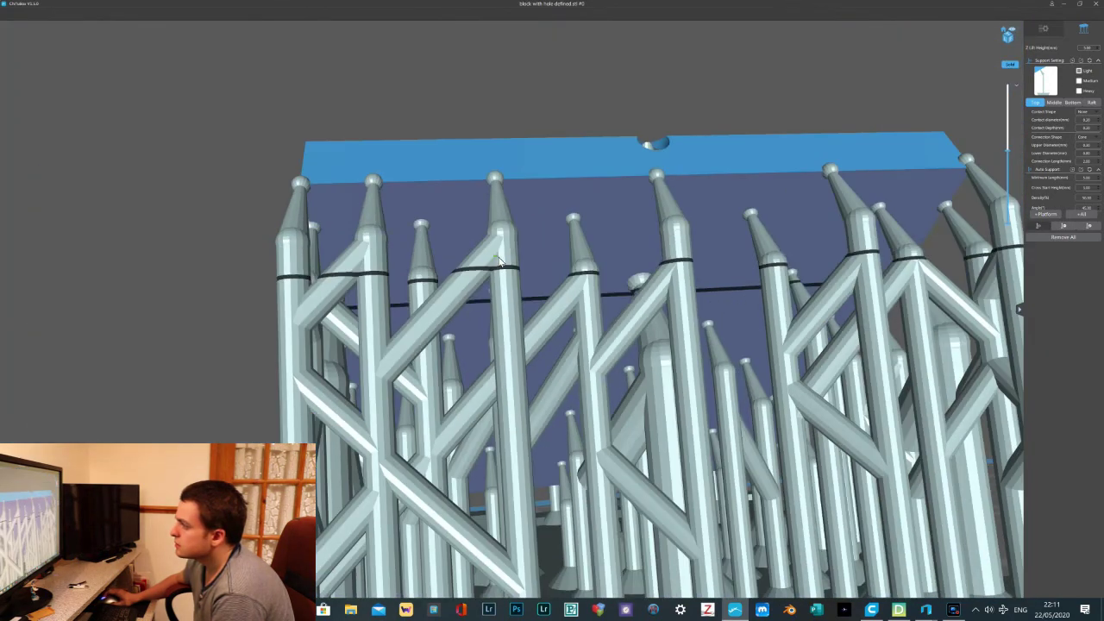
middle_click_drag(498, 259, 527, 270)
right_click_drag(526, 271, 445, 276)
scroll(445, 278, "up", 5)
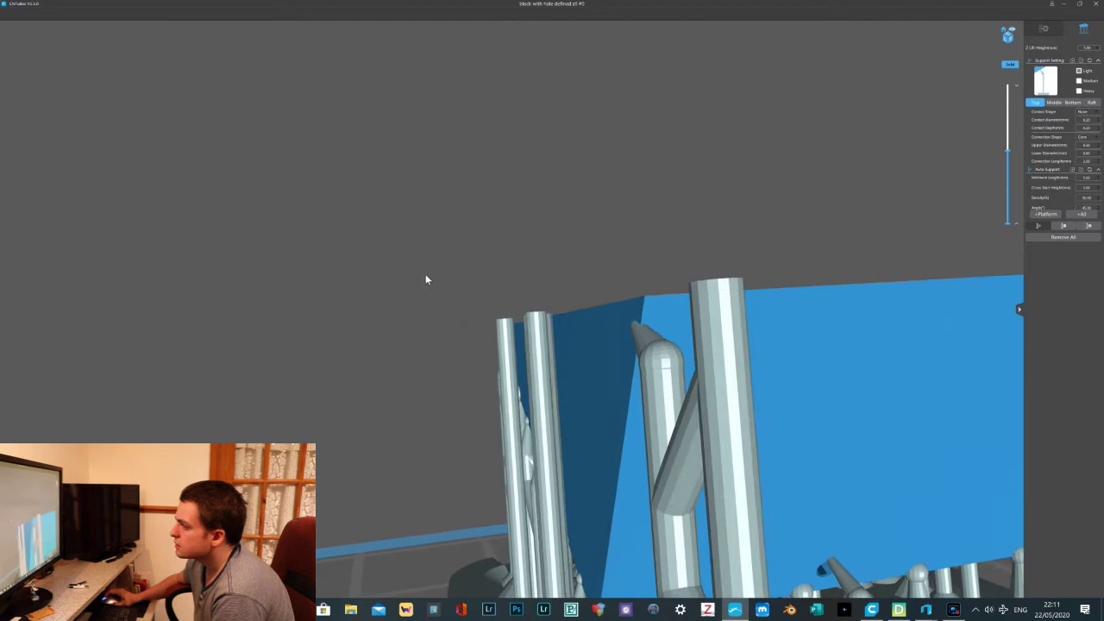
scroll(589, 359, "up", 2)
scroll(589, 359, "up", 5)
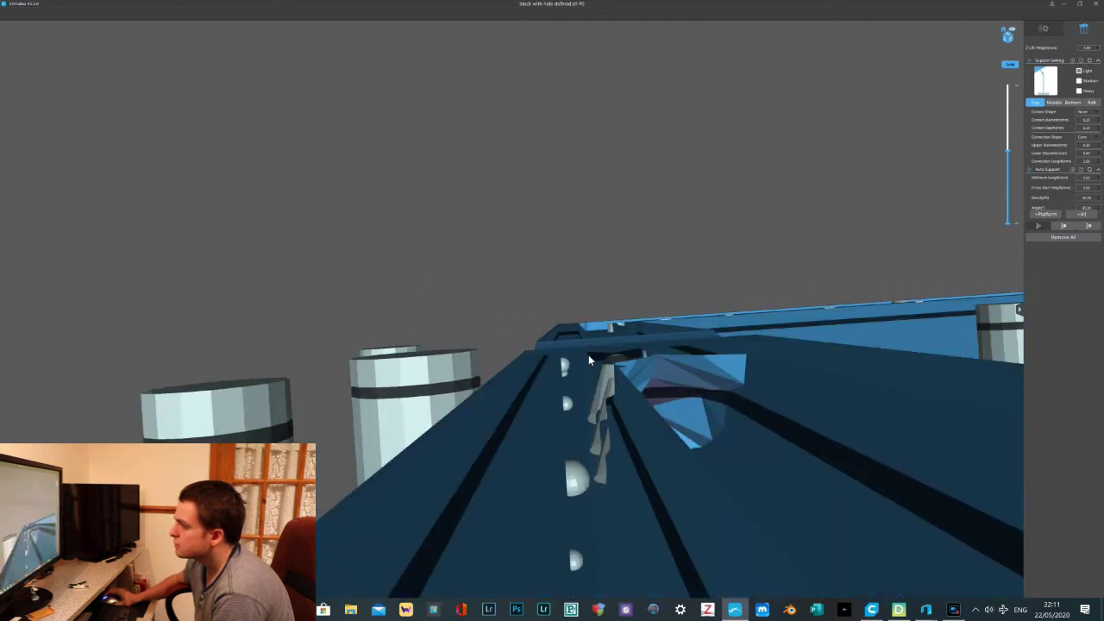
scroll(589, 357, "up", 8)
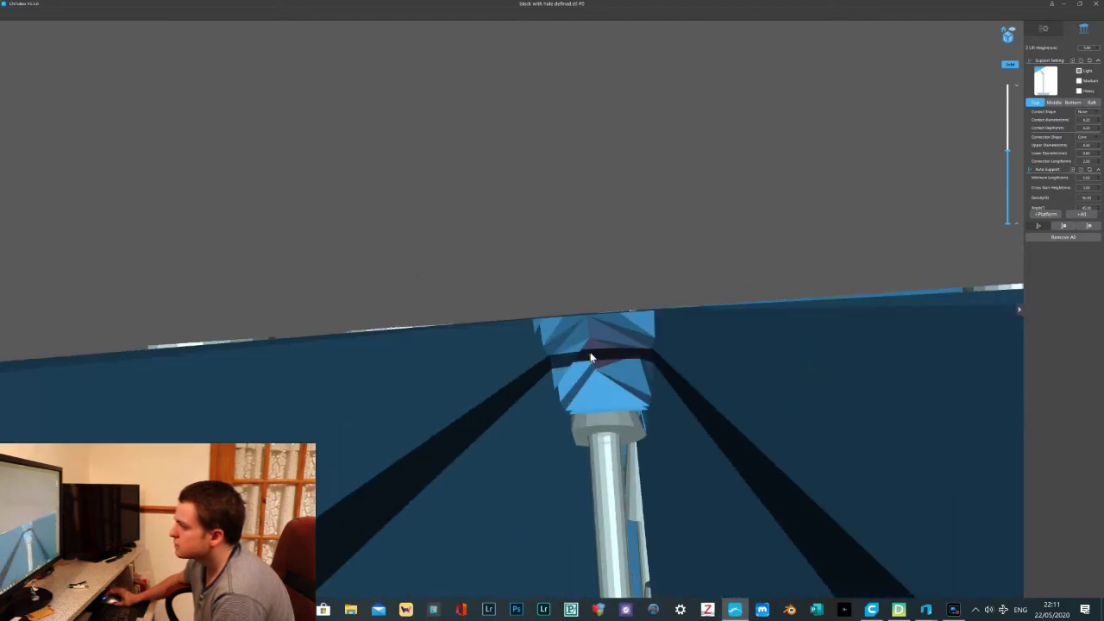
scroll(604, 290, "down", 6)
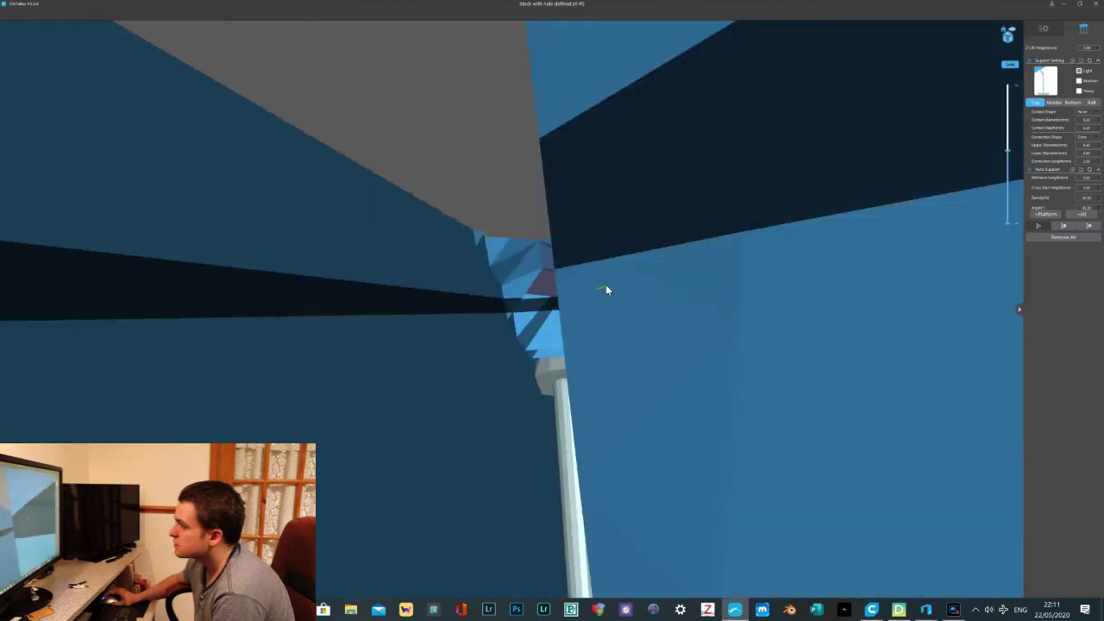
scroll(604, 206, "down", 4)
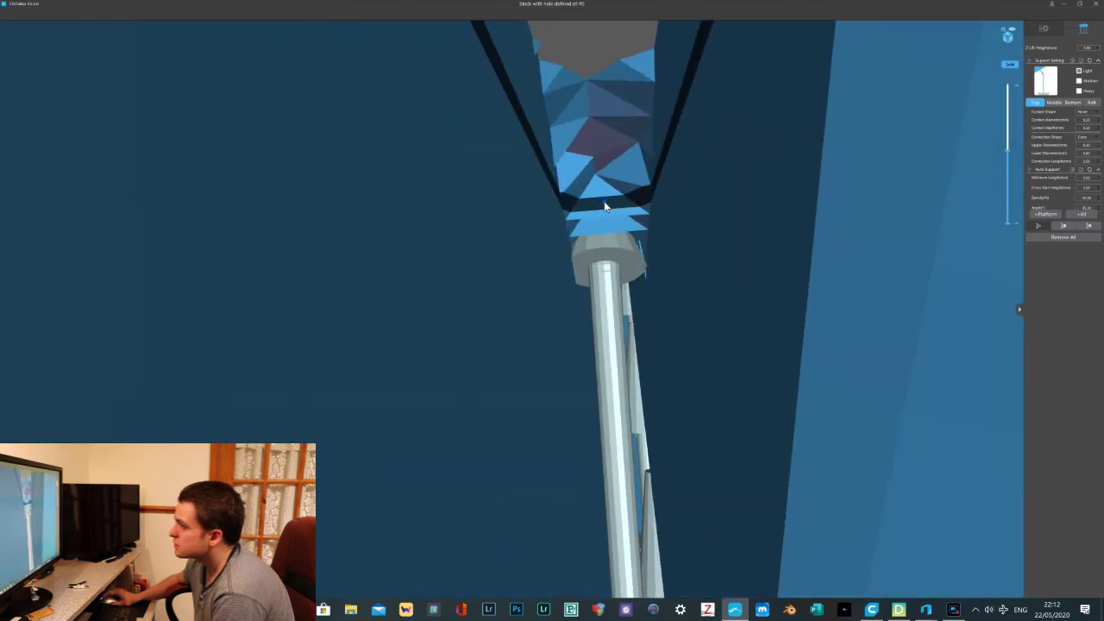
right_click_drag(594, 131, 617, 267)
scroll(1000, 155, "up", 5)
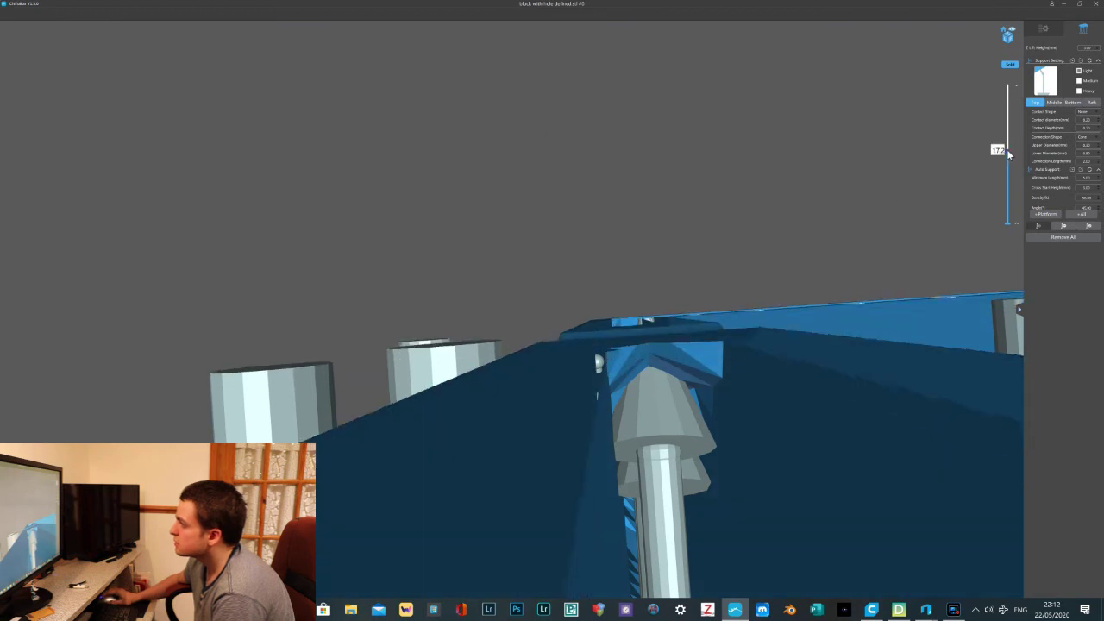
scroll(657, 304, "up", 3)
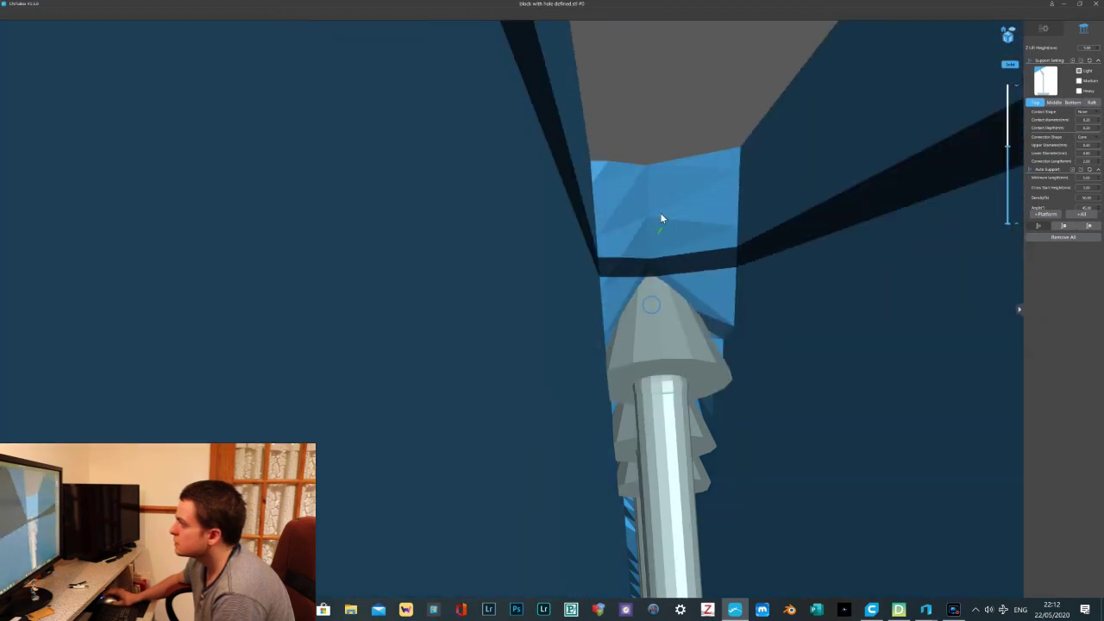
left_click(649, 175)
Raise the layer preview further and examine the faceted end of the gap and its supports from several angles
mouse_move(1006, 145)
left_mouse_down()
mouse_move(1006, 161)
mouse_move(1007, 142)
left_mouse_up()
right_click_drag(756, 170, 830, 229)
scroll(753, 188, "up", 4)
scroll(769, 195, "down", 4)
scroll(765, 209, "down", 2)
middle_click_drag(829, 228, 798, 219)
right_click_drag(800, 223, 793, 260)
scroll(810, 282, "up", 2)
scroll(627, 198, "up", 2)
scroll(626, 196, "up", 1)
middle_click_drag(636, 195, 637, 219)
right_click_drag(636, 219, 637, 208)
middle_click_drag(638, 209, 633, 219)
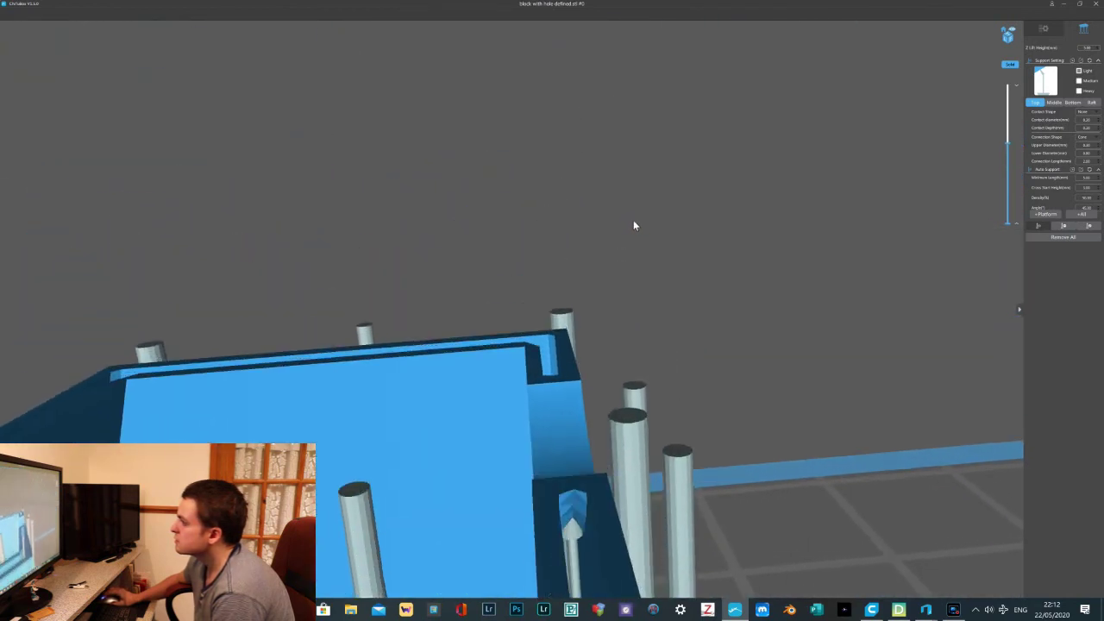
scroll(635, 231, "up", 1)
right_click_drag(635, 233, 586, 331)
scroll(583, 326, "up", 10)
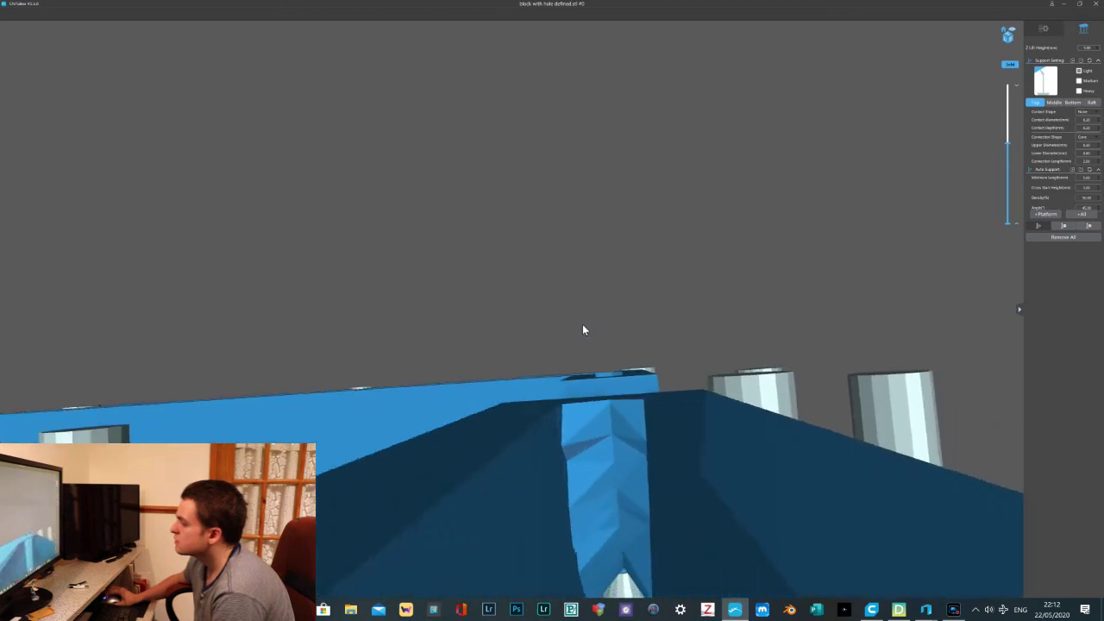
Set the layer preview to about 17.6 and start a row of Light supports on the opposite sloped wall
scroll(607, 307, "down", 10)
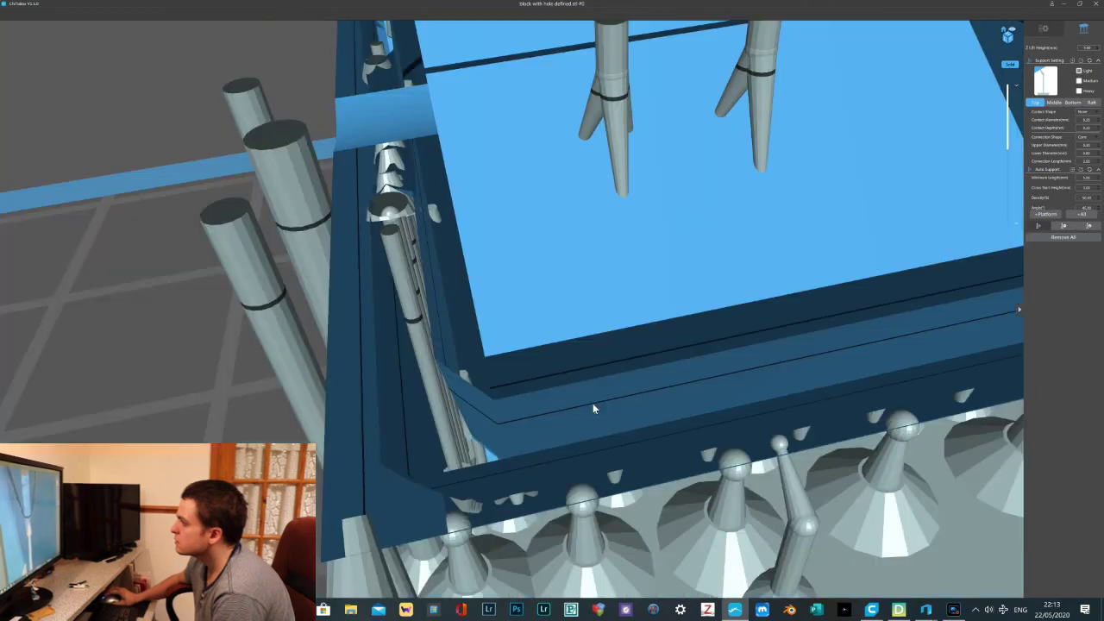
scroll(585, 394, "down", 2)
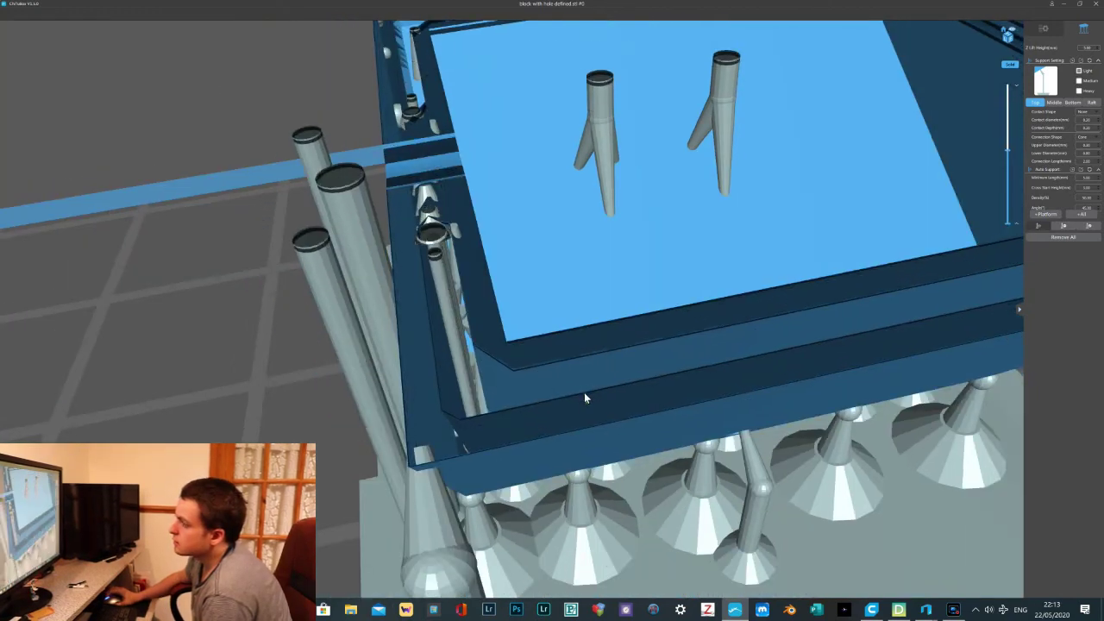
right_click_drag(698, 66, 691, 73)
scroll(502, 337, "up", 1)
scroll(462, 394, "up", 3)
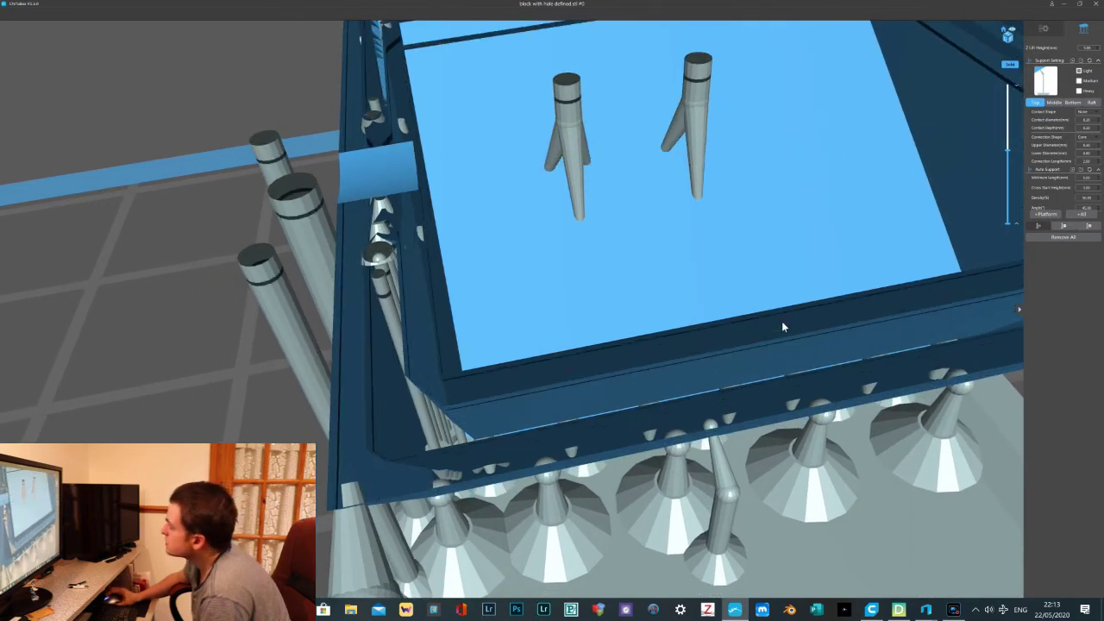
left_click_drag(1007, 151, 1003, 147)
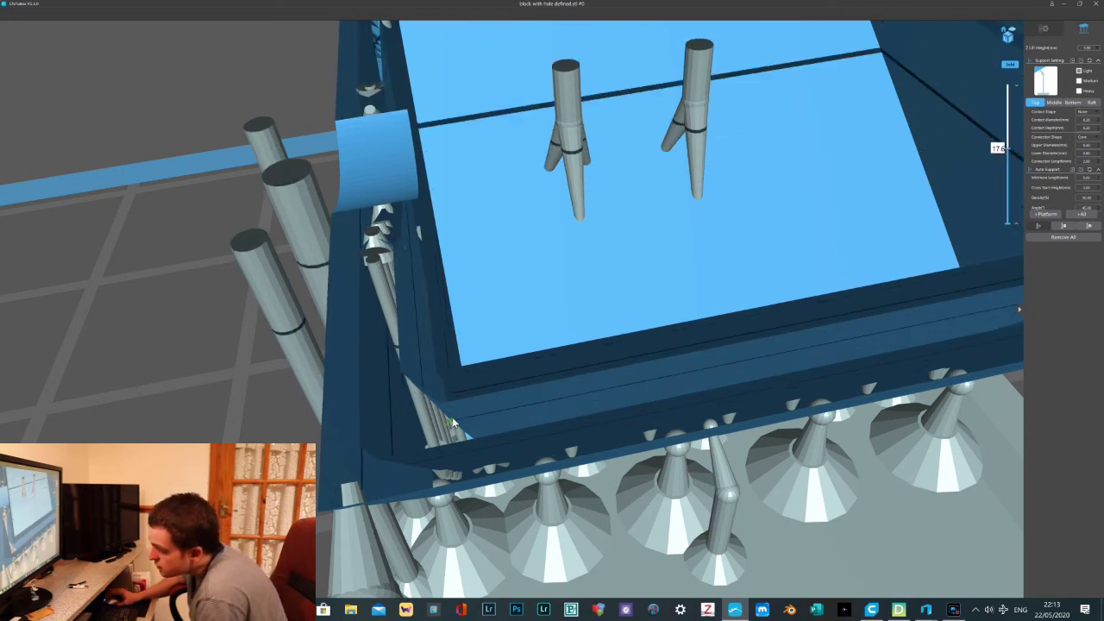
left_click_drag(455, 414, 360, 457)
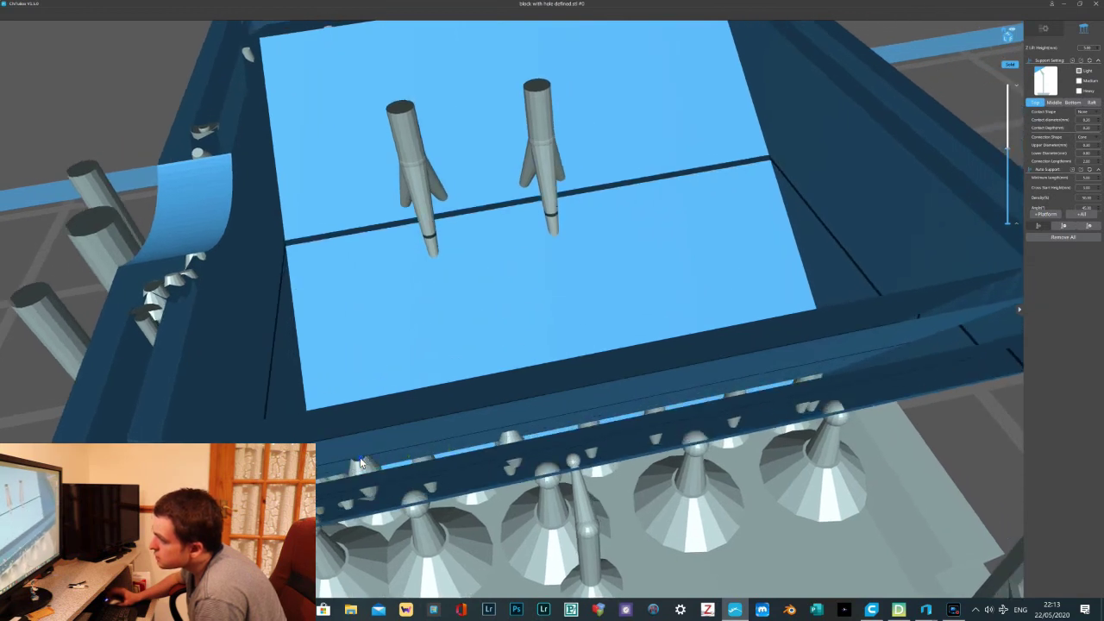
mouse_move(545, 430)
left_mouse_down()
mouse_move(534, 436)
mouse_move(566, 424)
left_mouse_up()
right_click_drag(566, 422, 563, 422)
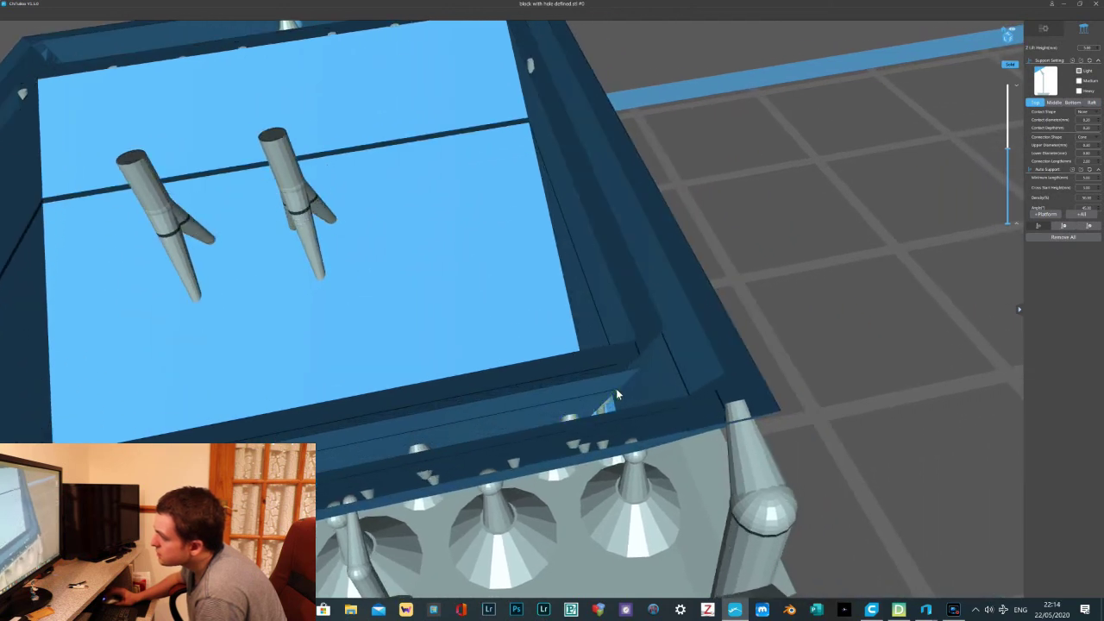
Complete the row of Light supports along the opposite sloped wall between its two corners
left_click_drag(576, 395, 580, 399)
left_click(540, 396)
mouse_move(539, 396)
right_mouse_down()
mouse_move(554, 392)
mouse_move(542, 406)
right_mouse_up()
left_click(530, 413)
left_click(486, 400)
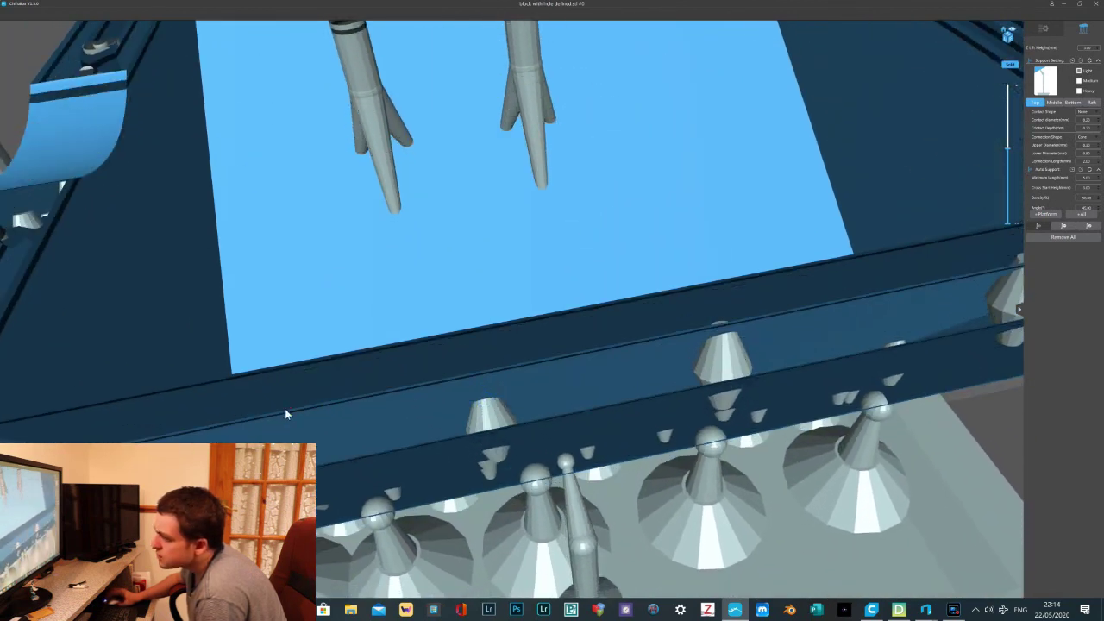
left_click(186, 449)
scroll(187, 449, "down", 2)
scroll(719, 360, "down", 2)
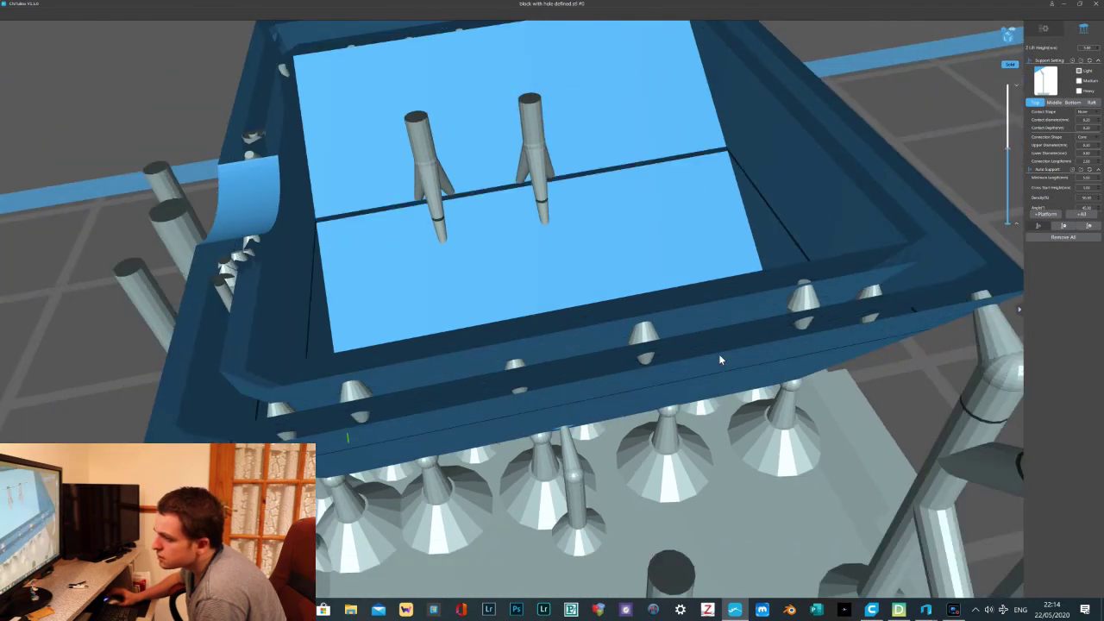
Raise the layer preview slightly and place a second row of four Light supports along the sloped wall up to its far corner
left_click_drag(1008, 149, 1008, 135)
scroll(843, 277, "down", 2)
right_click_drag(842, 276, 775, 315)
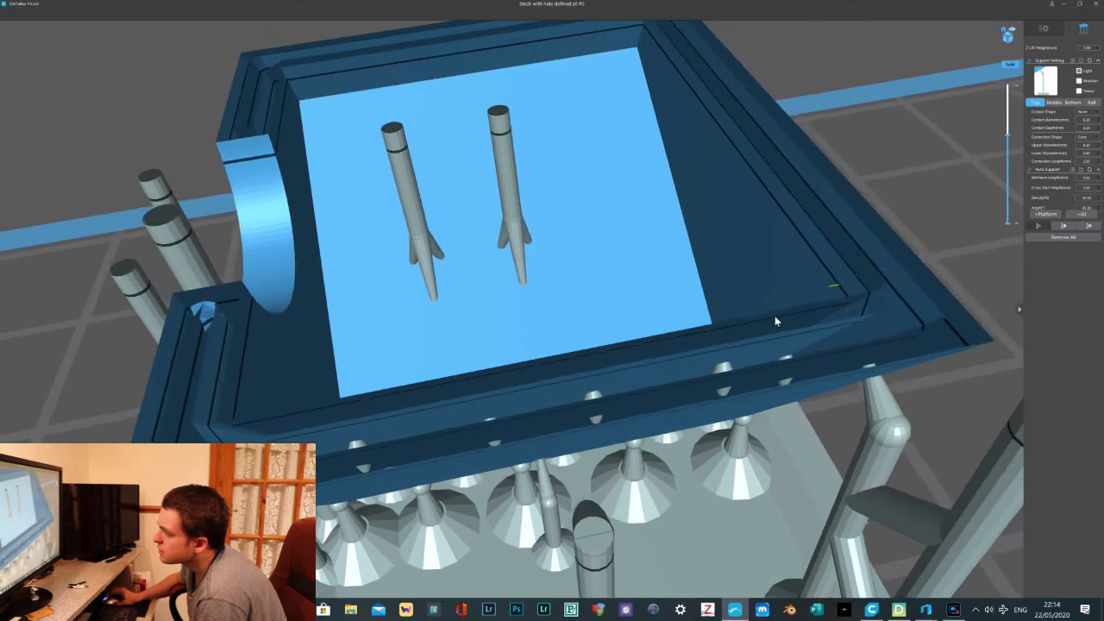
left_click(406, 414)
left_click(535, 388)
left_click(658, 362)
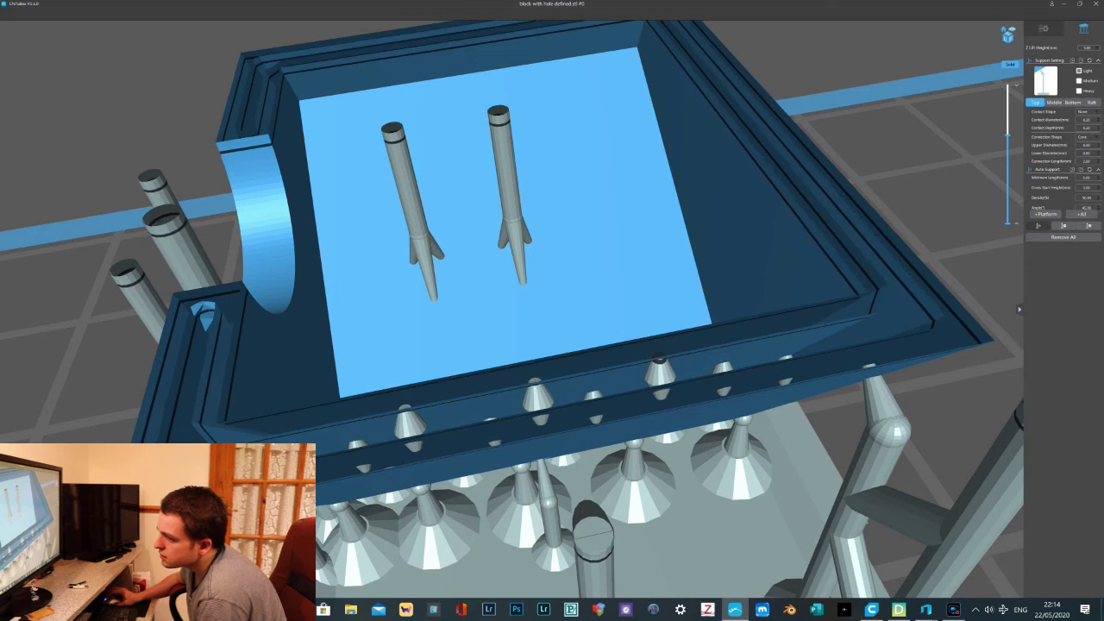
middle_click_drag(598, 379, 470, 393)
middle_click_drag(720, 338, 618, 360)
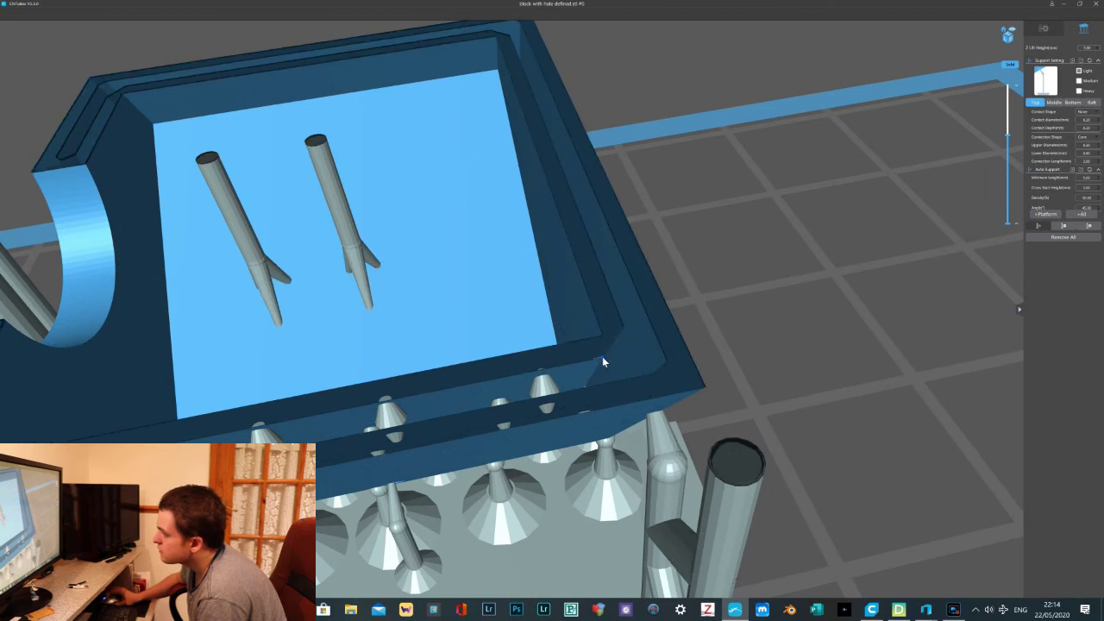
left_click(599, 365)
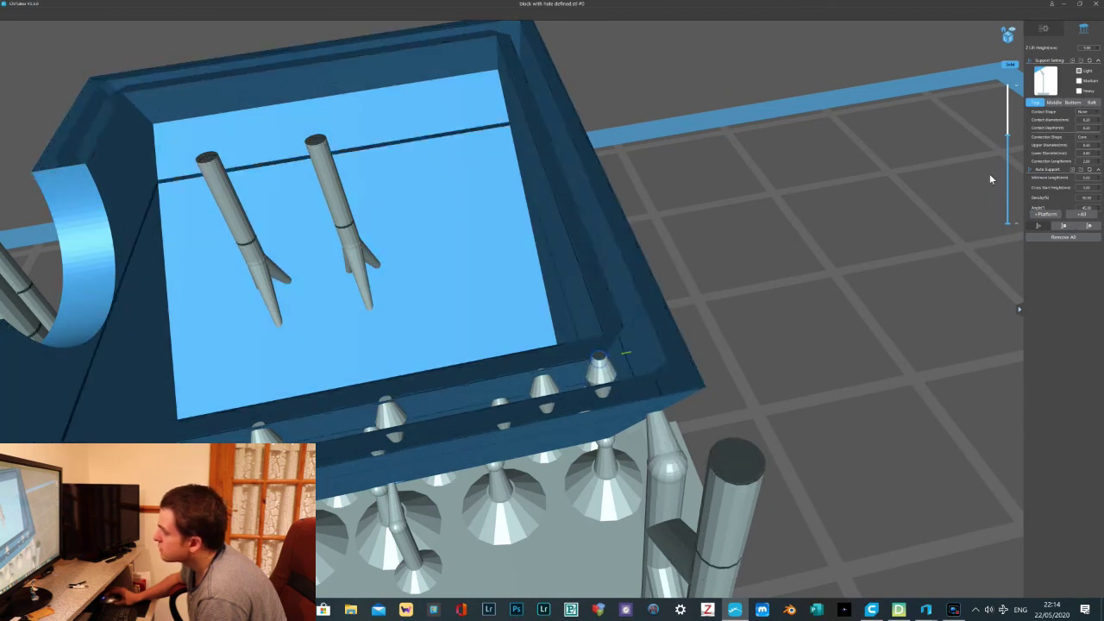
Check the remaining layers around the end gaps and side walls for unsupported areas, ending with the layer preview at full height
mouse_move(1009, 136)
left_mouse_down()
mouse_move(1010, 120)
mouse_move(1003, 128)
left_mouse_up()
right_click_drag(789, 163, 532, 216)
scroll(533, 218, "up", 2)
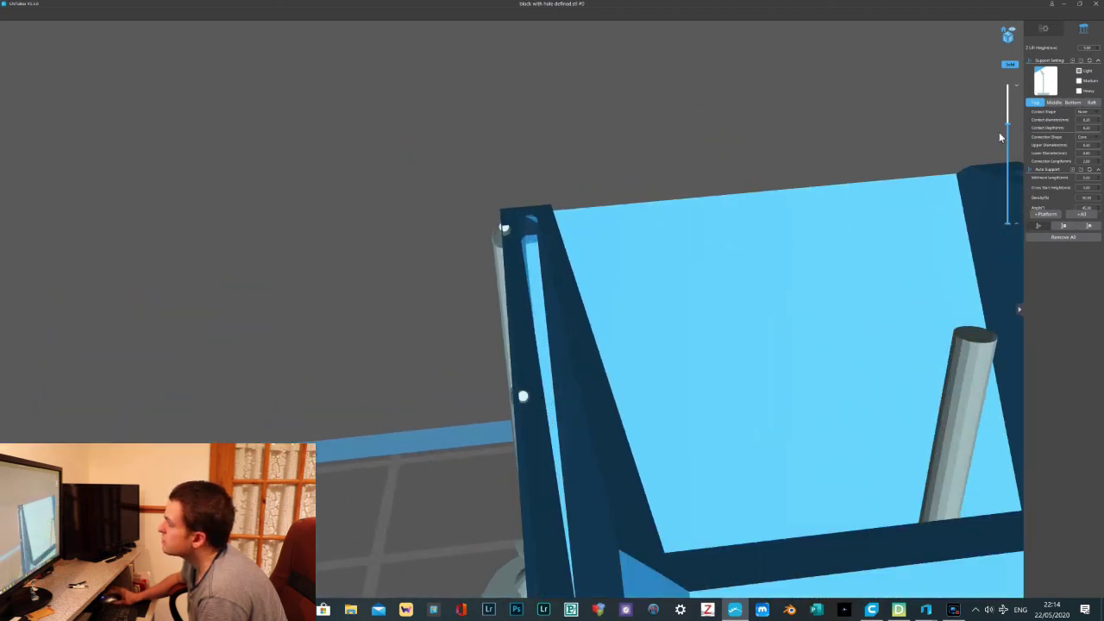
left_click_drag(1009, 127, 1008, 145)
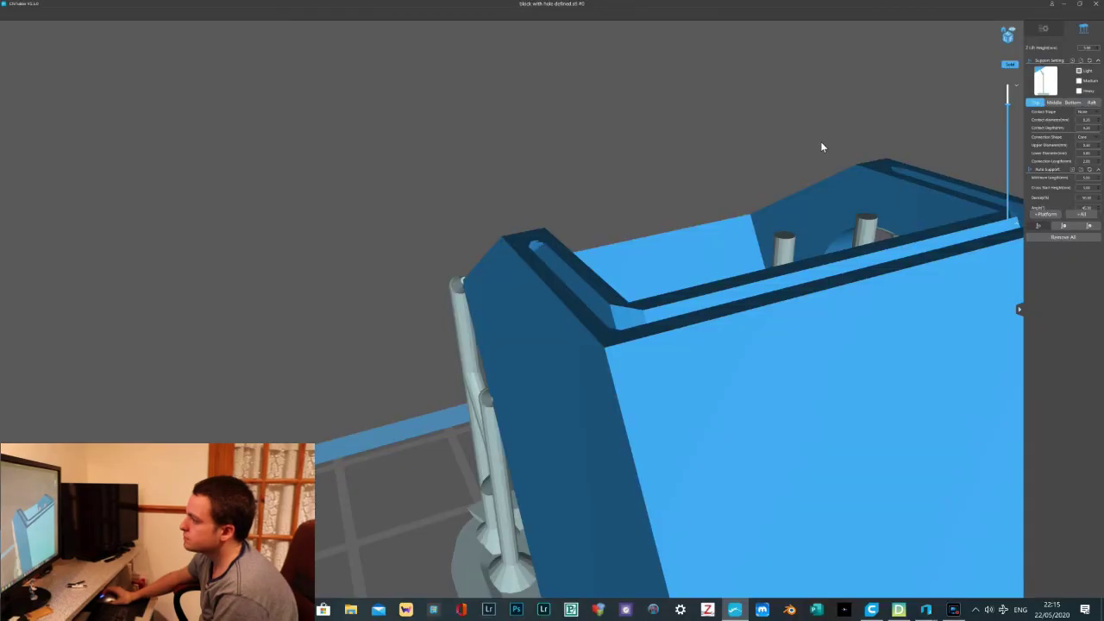
right_click_drag(820, 143, 788, 144)
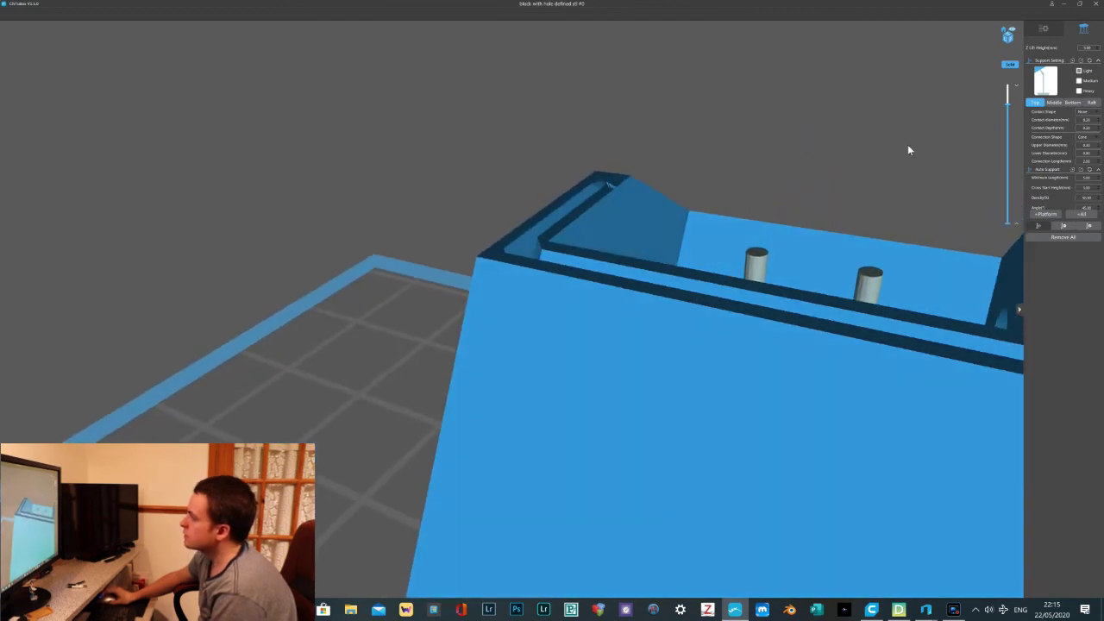
left_click_drag(1010, 108, 1007, 86)
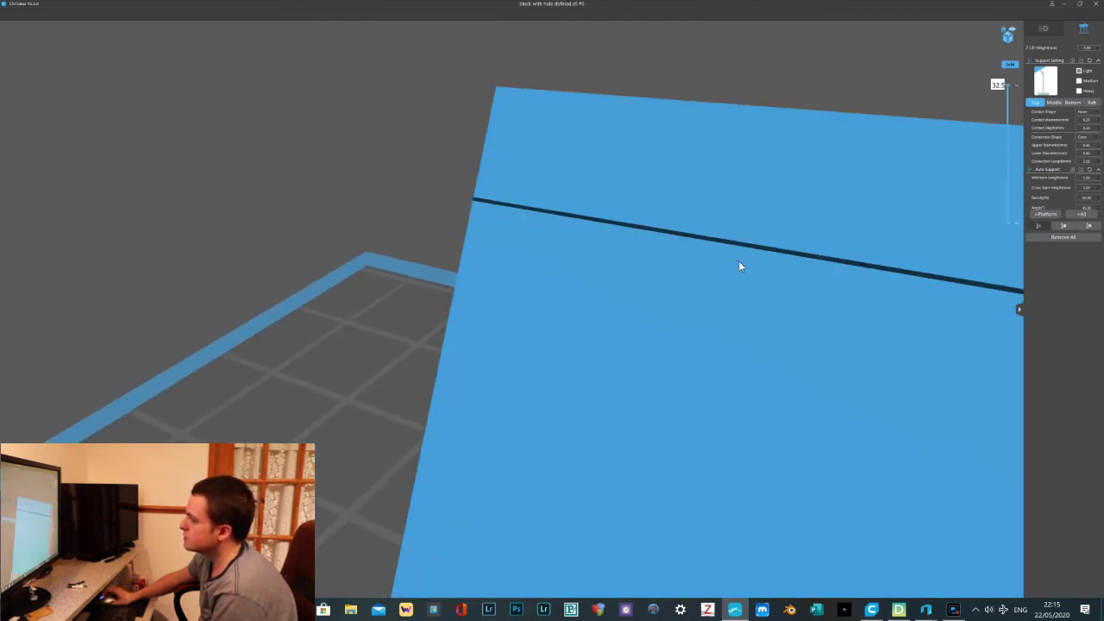
Inspect the whole supported block from above and into its cavity
scroll(738, 261, "down", 6)
right_click_drag(738, 262, 821, 229)
scroll(828, 236, "up", 2)
scroll(826, 237, "up", 1)
scroll(800, 226, "up", 1)
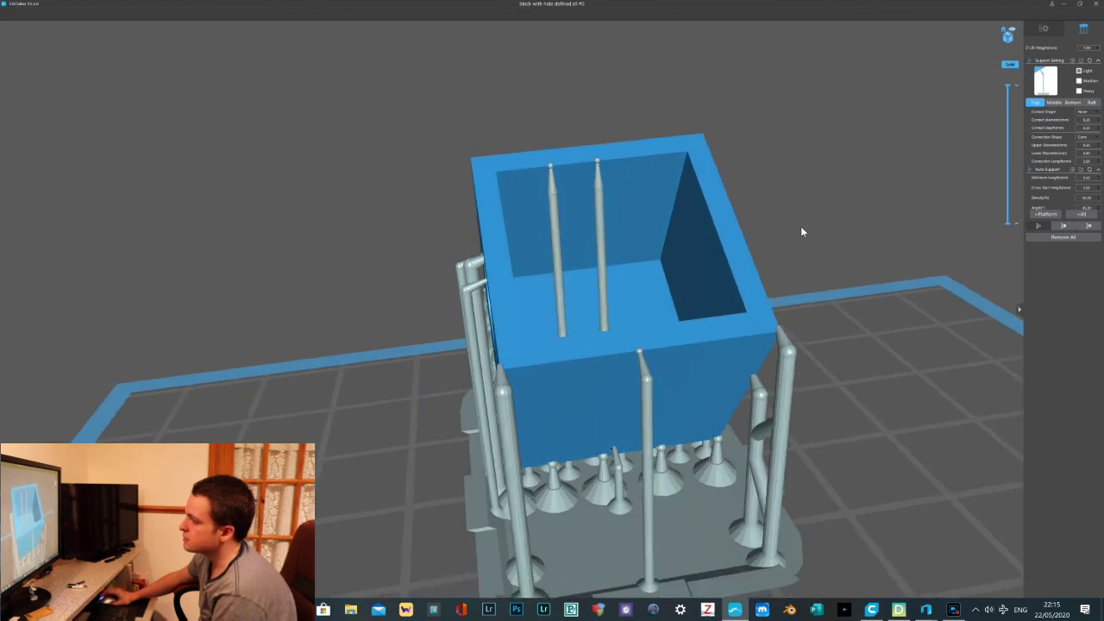
scroll(806, 222, "up", 1)
mouse_move(811, 225)
right_mouse_down()
mouse_move(845, 227)
mouse_move(831, 231)
right_mouse_up()
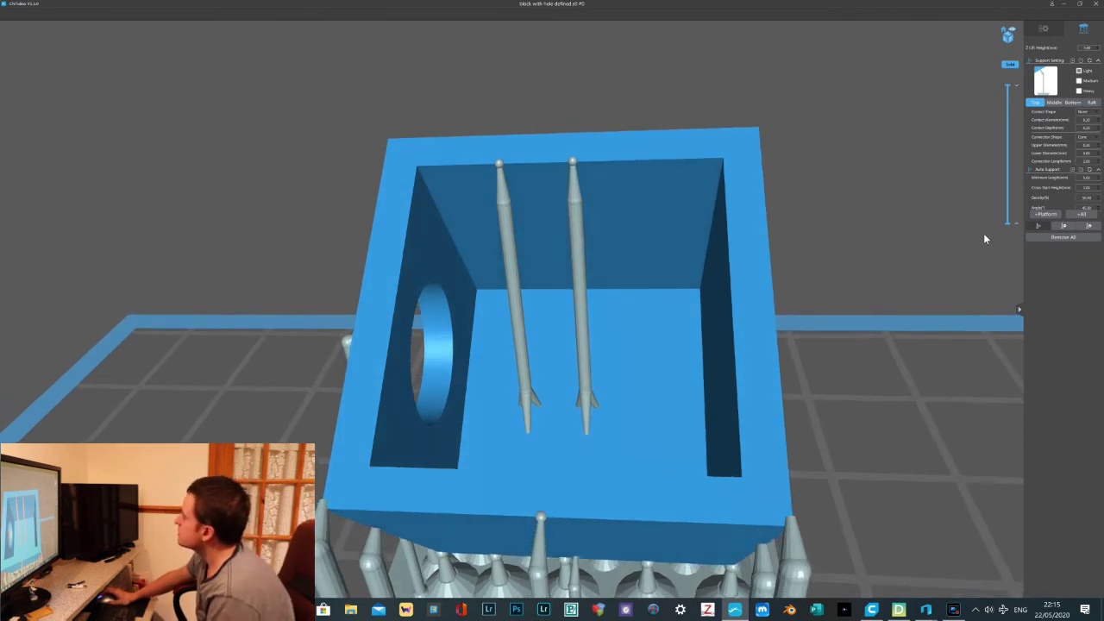
Open the print settings and review the machine, resin and print parameters of ELEGOO MARS *1, comparing them with the first printer profile
left_click(1044, 33)
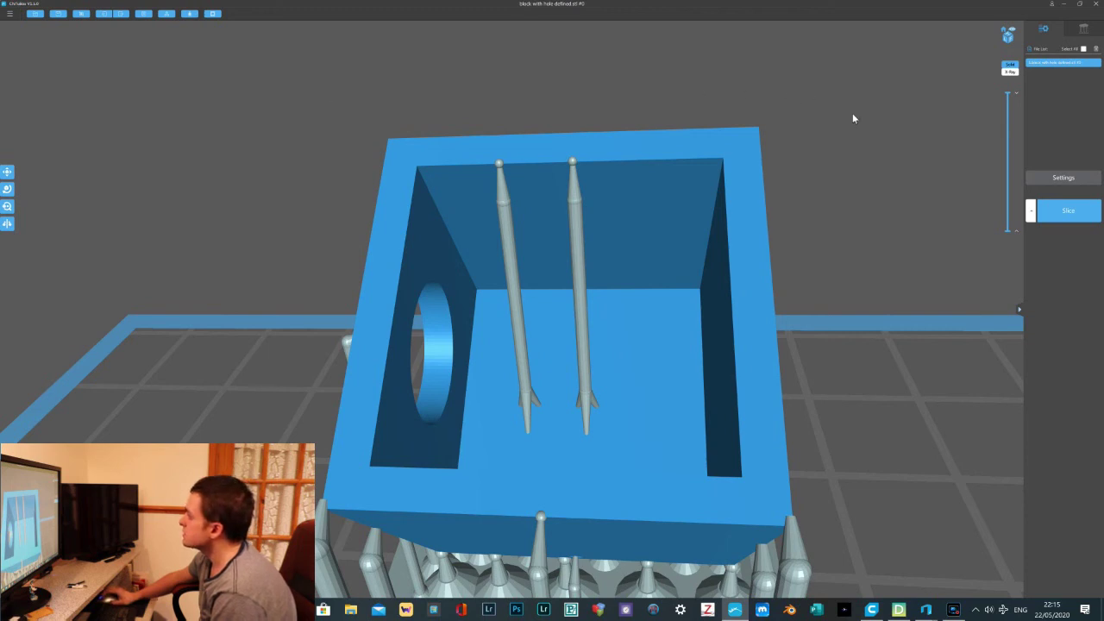
left_click(1063, 179)
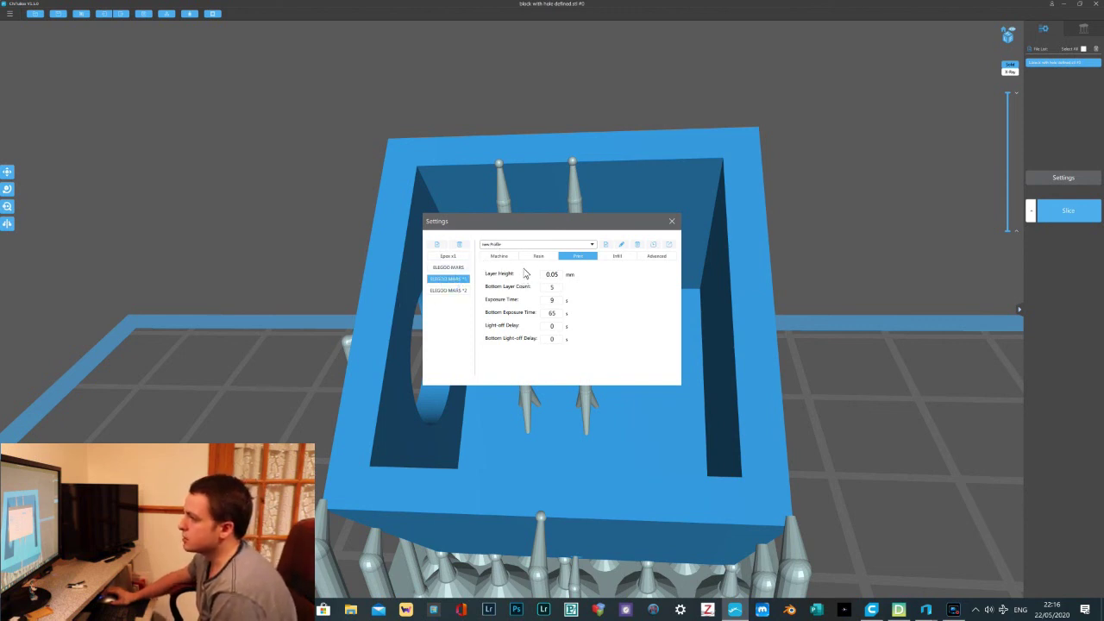
left_click(499, 257)
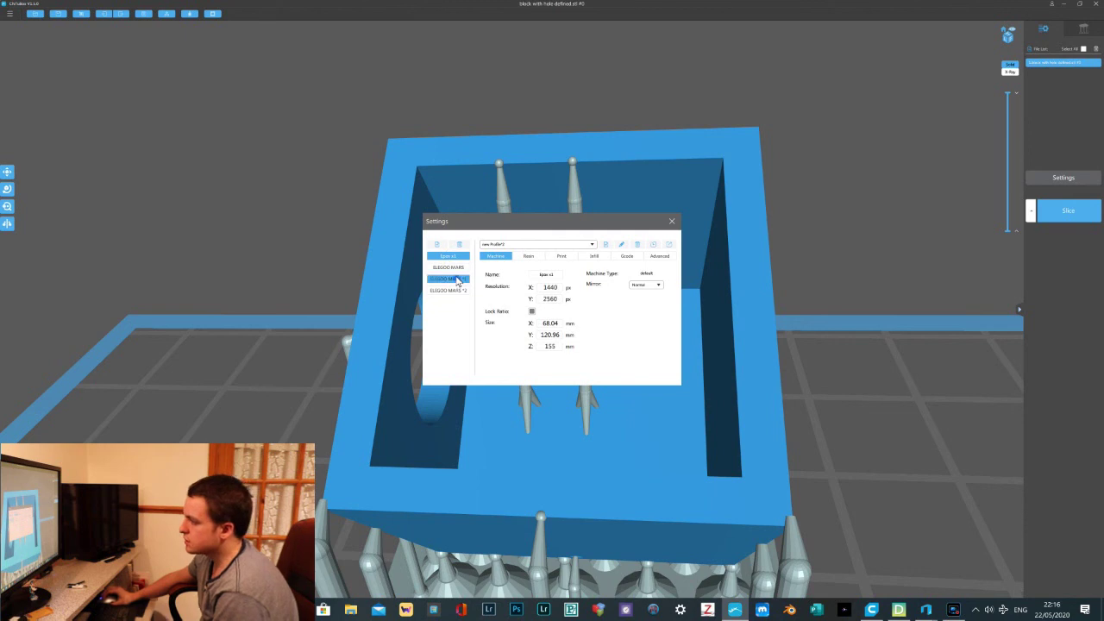
left_click(541, 256)
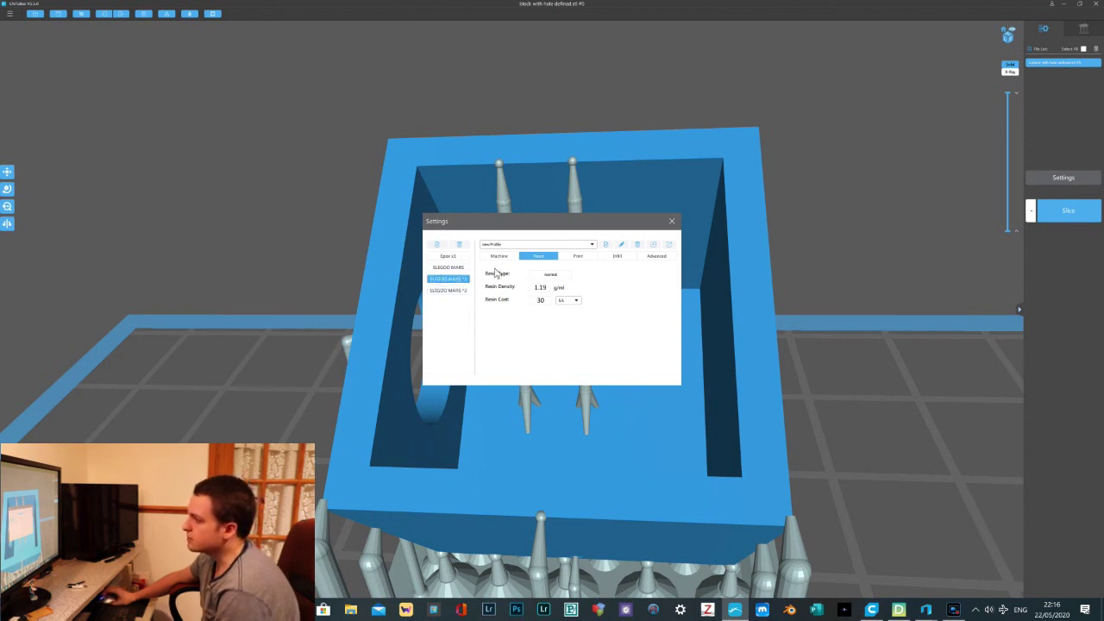
left_click(580, 257)
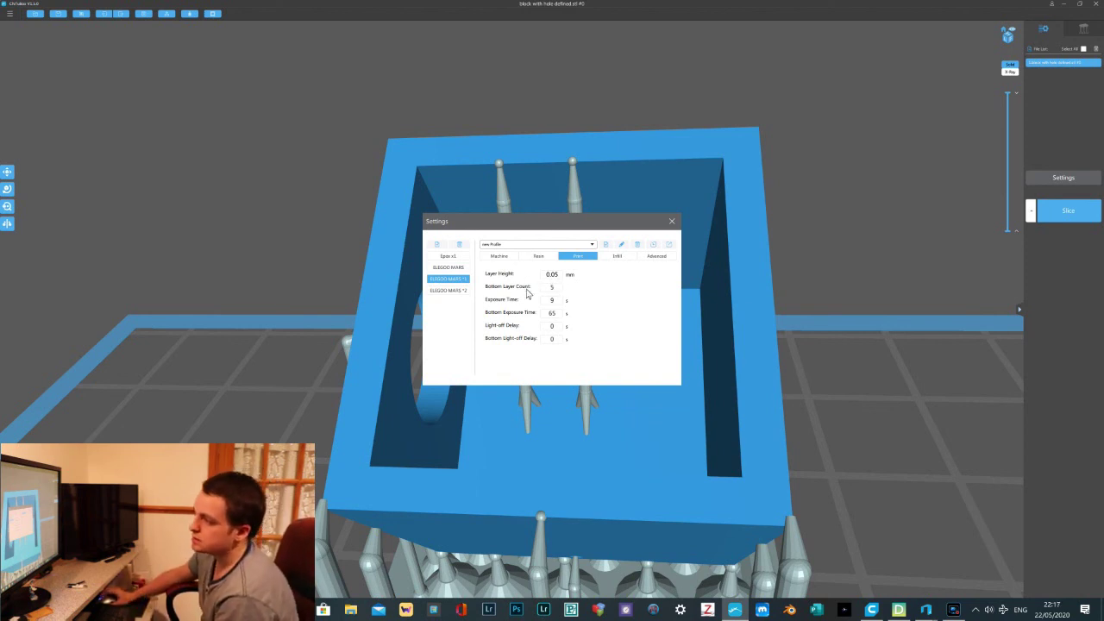
left_click(466, 257)
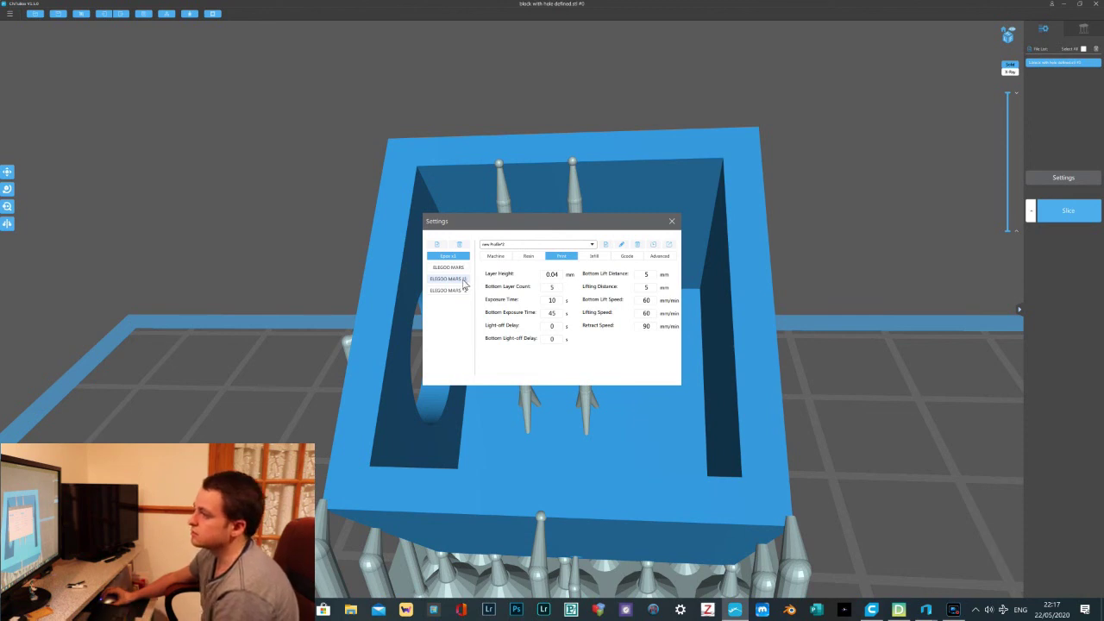
left_click(463, 280)
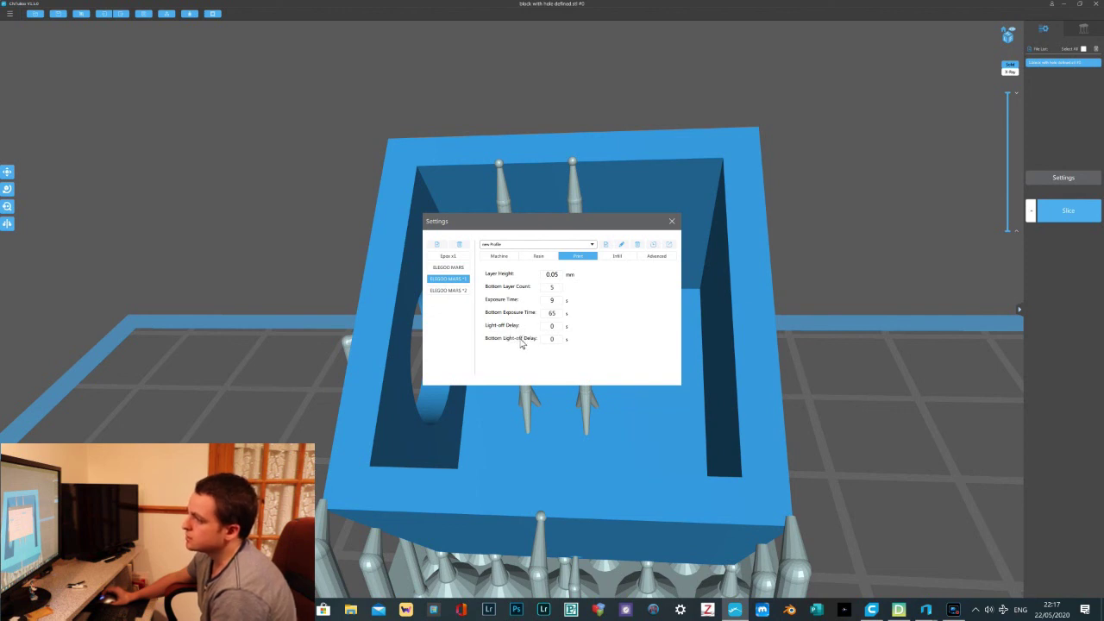
Review the infill and anti-aliasing options of ELEGOO MARS *1, recheck its print and machine parameters, and close the settings
left_click(612, 256)
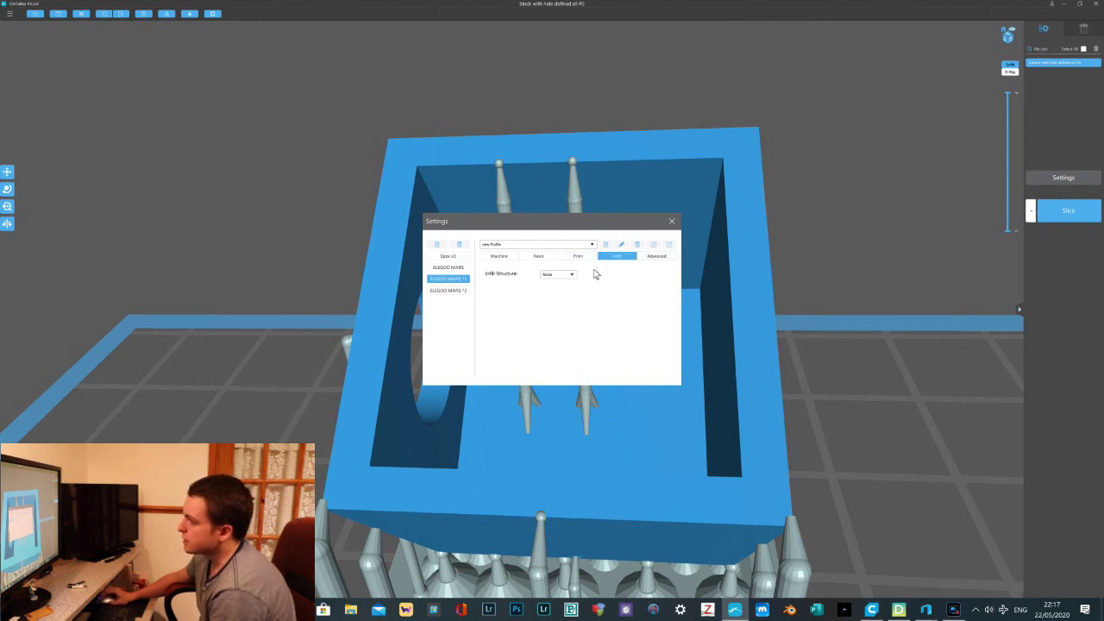
left_click(657, 256)
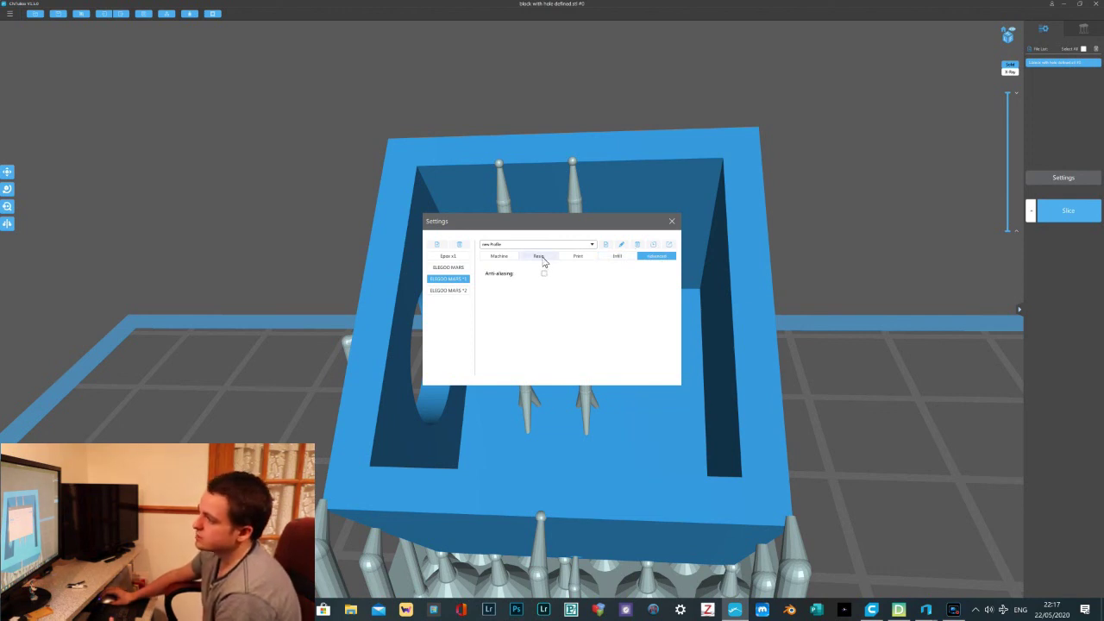
left_click(539, 257)
left_click(577, 256)
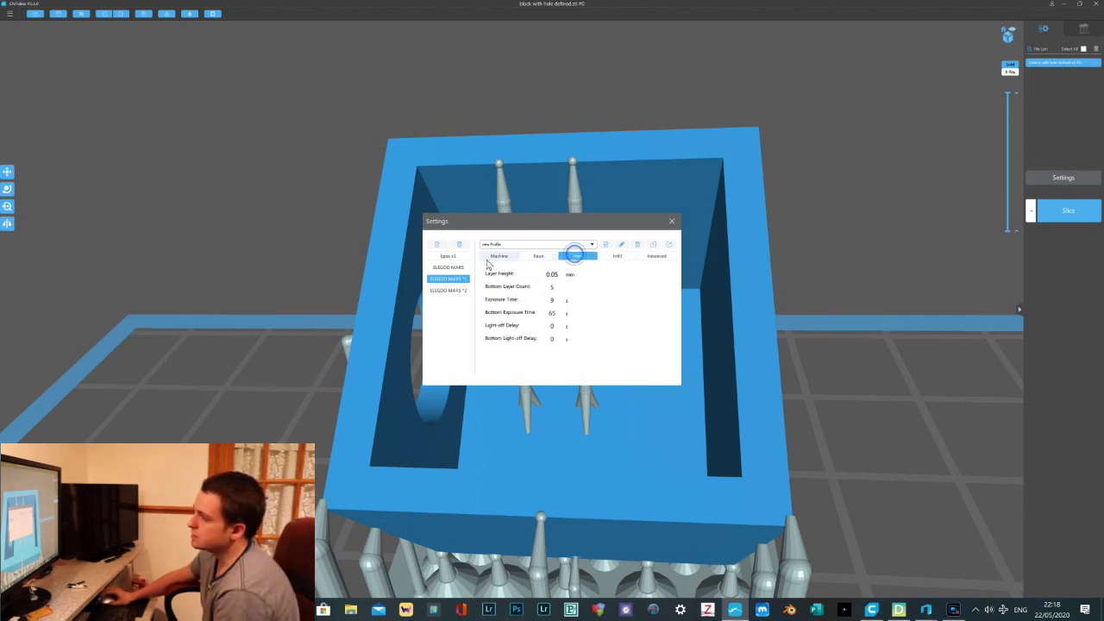
left_click(492, 258)
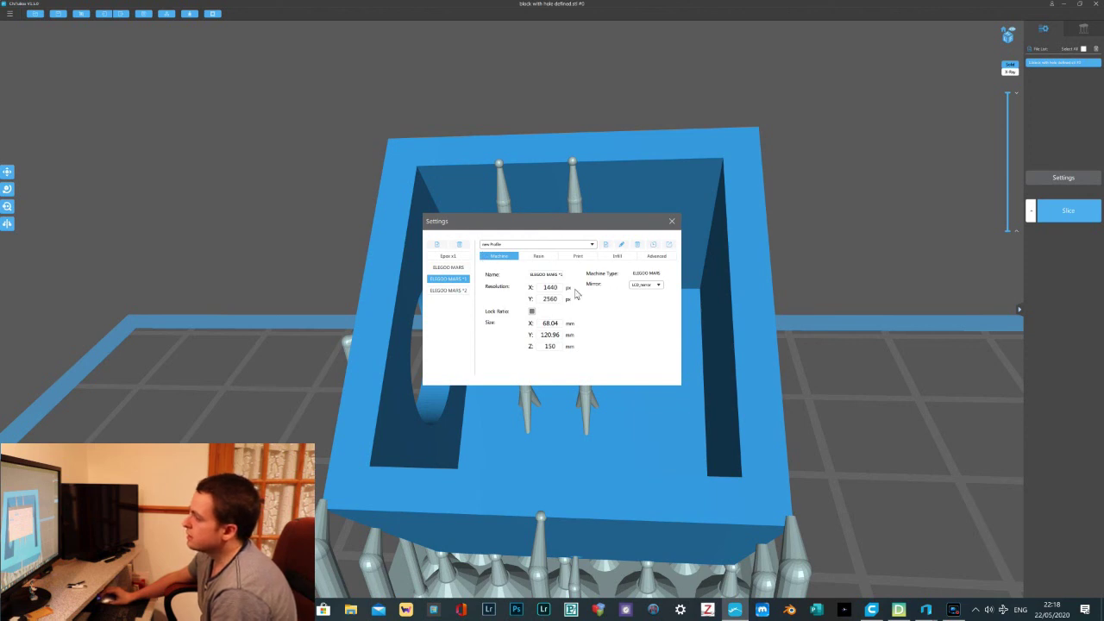
left_click(669, 223)
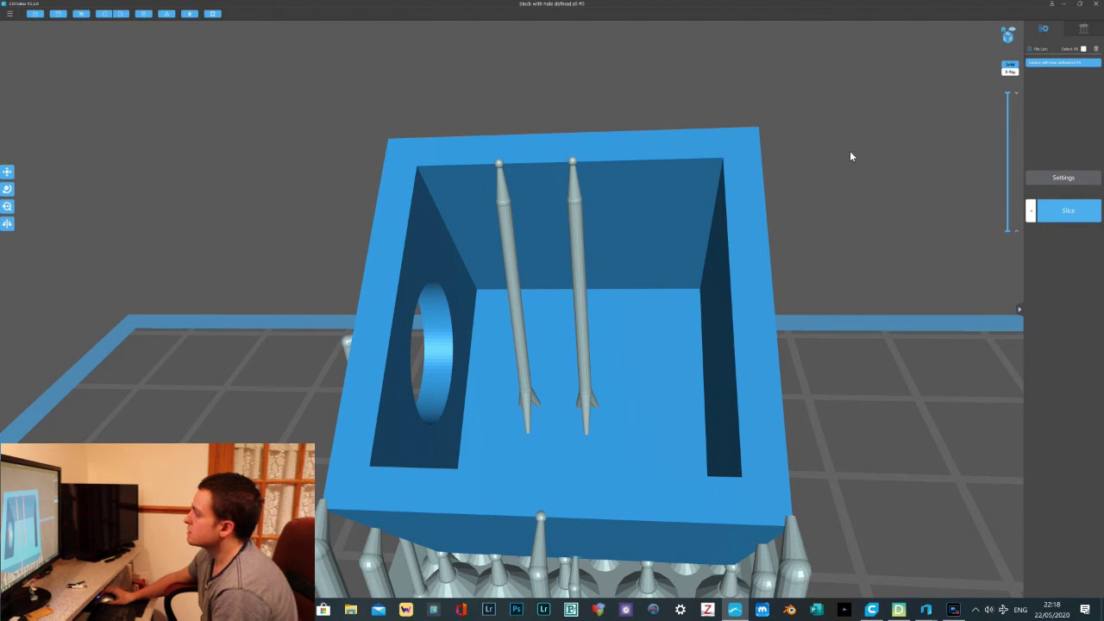
Slice the block and save it as _block_with_hole_defined in ChituBox cbddlp format to the demo folder on the USB drive
left_click(1069, 214)
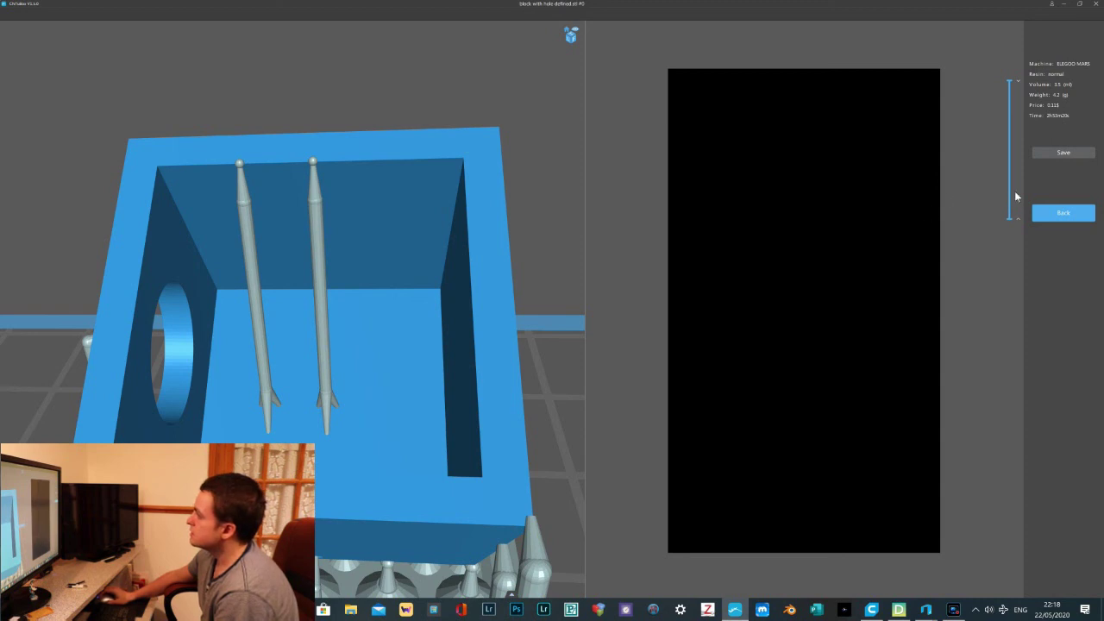
mouse_move(1008, 85)
left_mouse_down()
mouse_move(1013, 222)
mouse_move(1004, 76)
left_mouse_up()
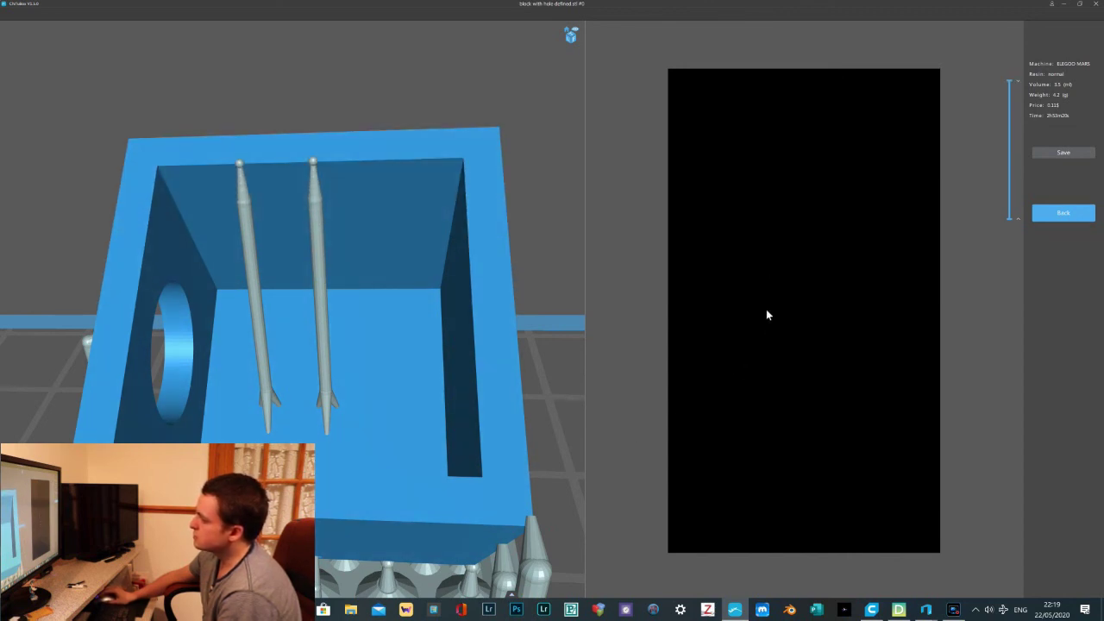
left_click(1061, 153)
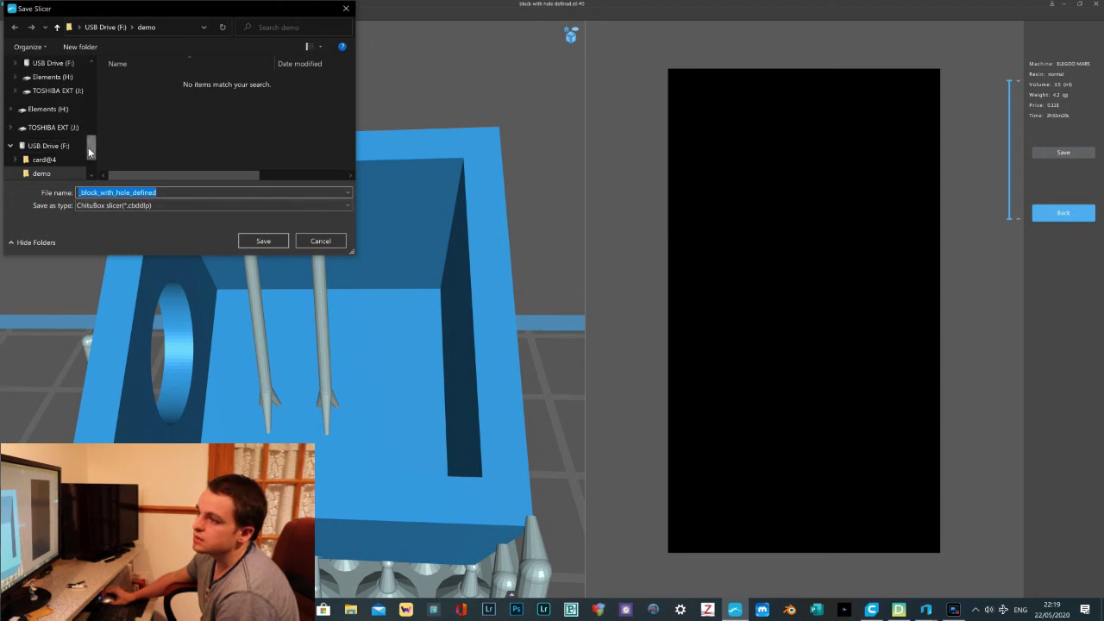
left_click(139, 204)
left_click(139, 203)
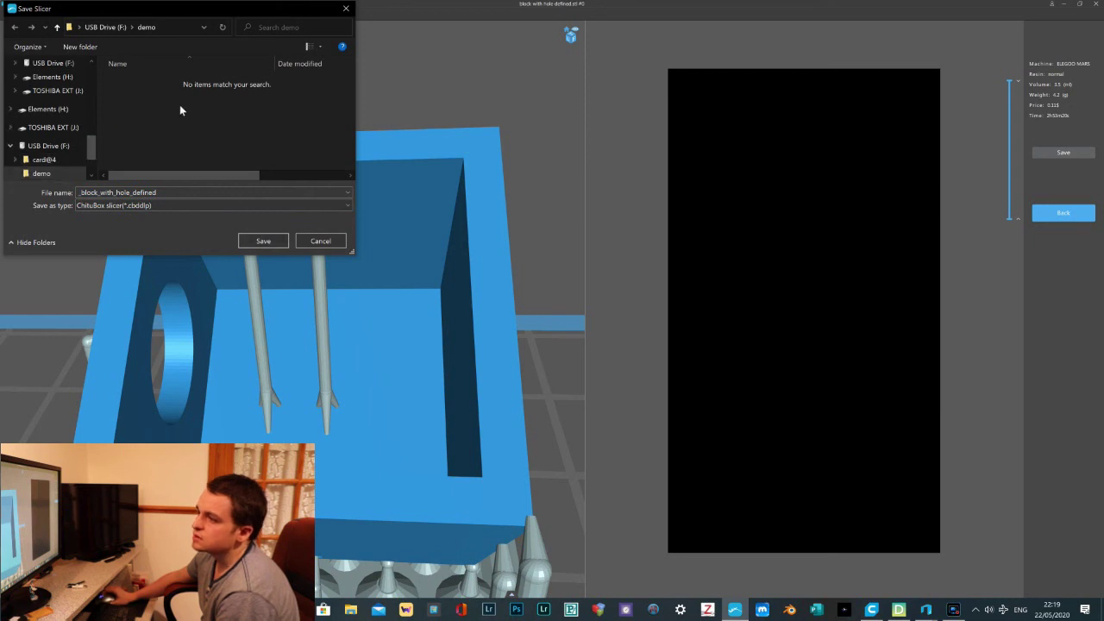
left_click(261, 241)
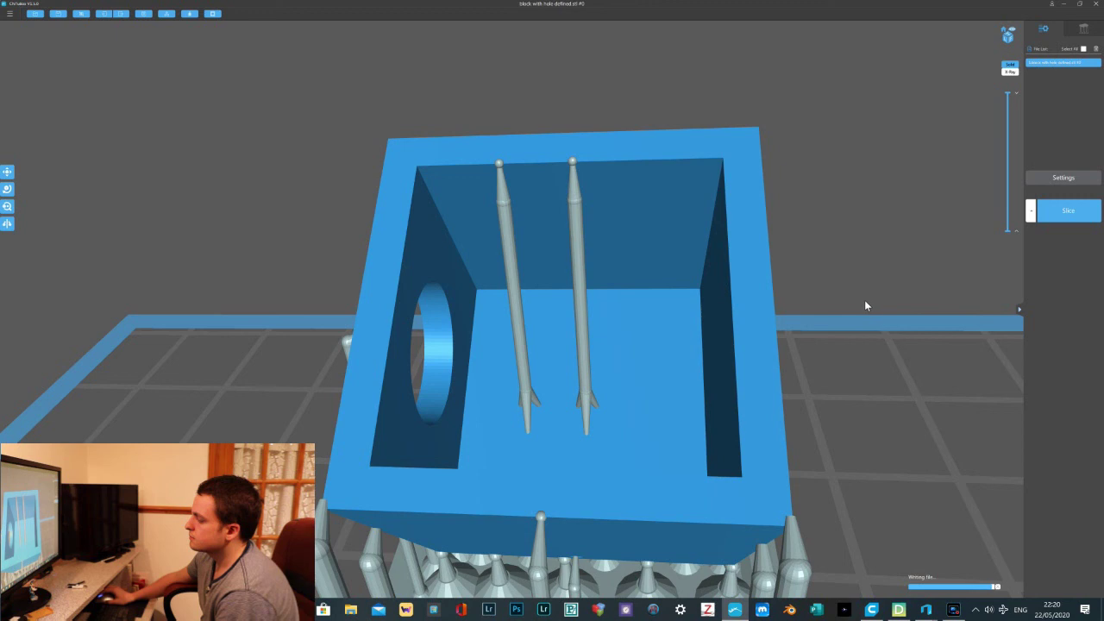
scroll(862, 306, "down", 3)
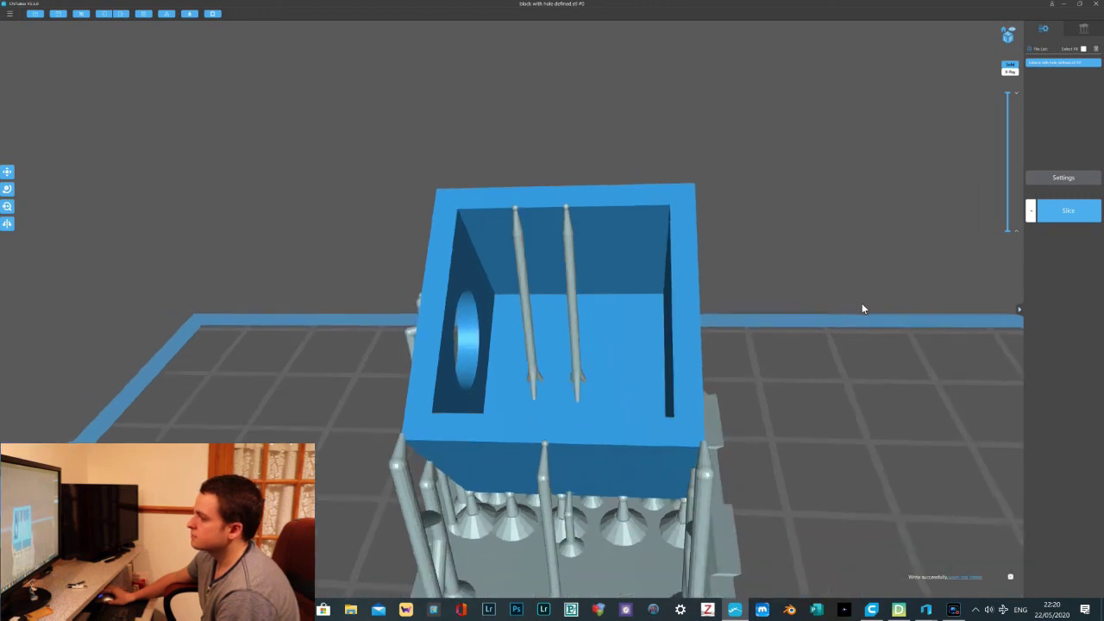
scroll(862, 308, "down", 4)
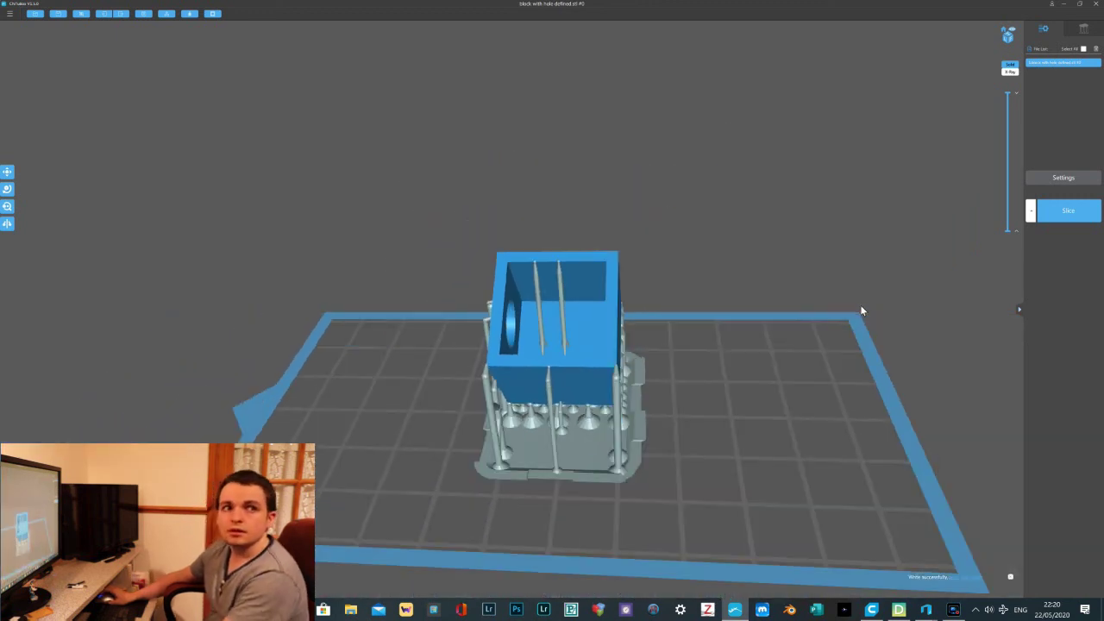